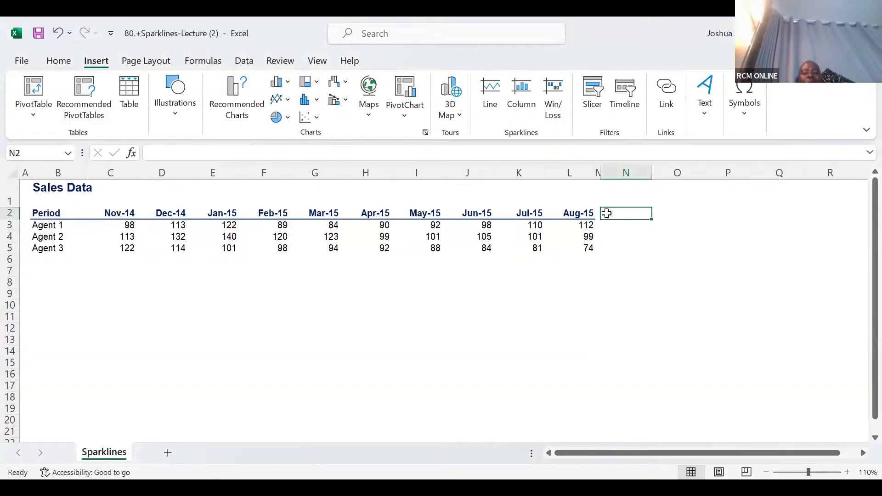
Enter the heading "Trends" in cell N2, beside the Aug-15 column of the sales table.
{"action": "type", "text": "Tr"}
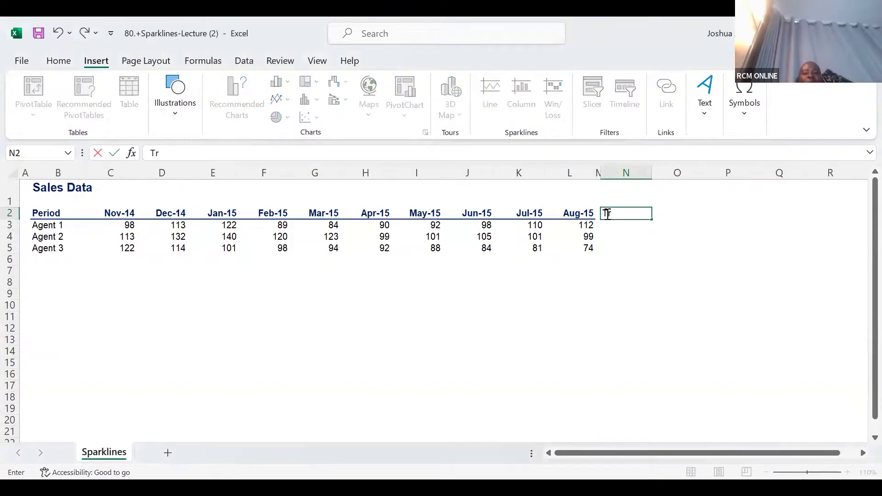
{"action": "type", "text": "ends"}
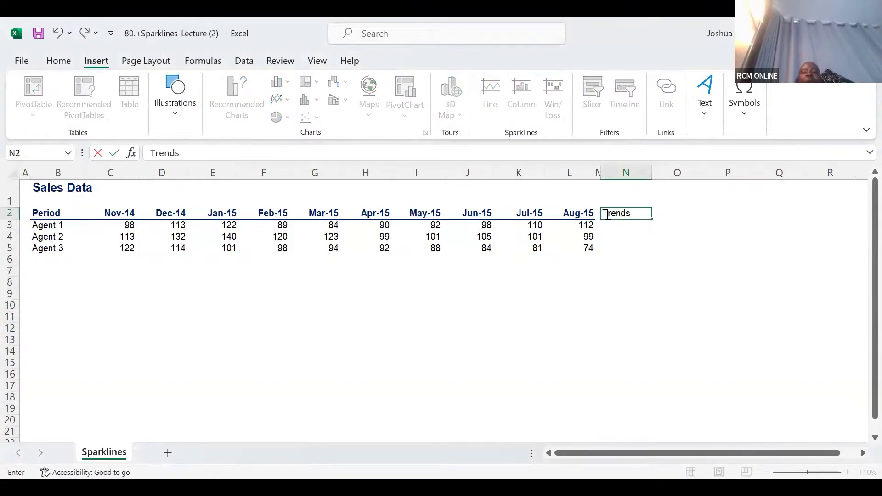
{"action": "key", "text": "Return"}
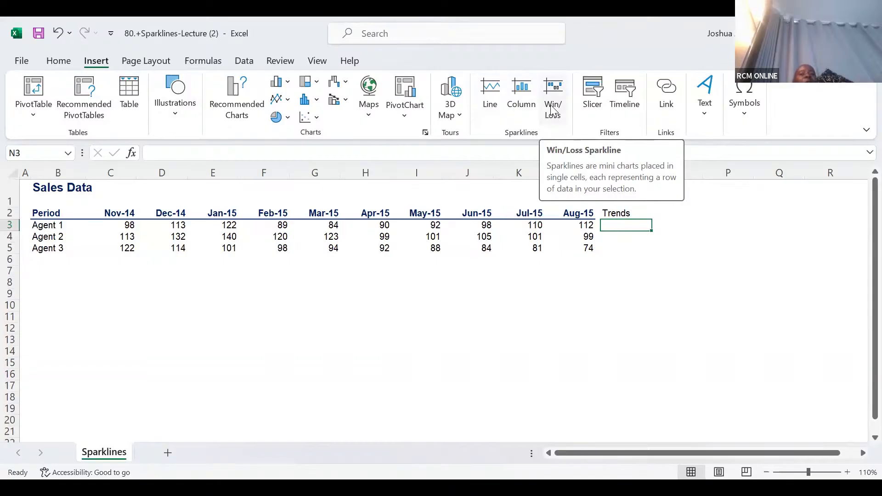
Insert a line sparkline in N3 from data range C3:L3 and fill it down to N5 for all three agents.
{"action": "left_click", "coordinate": [490, 92]}
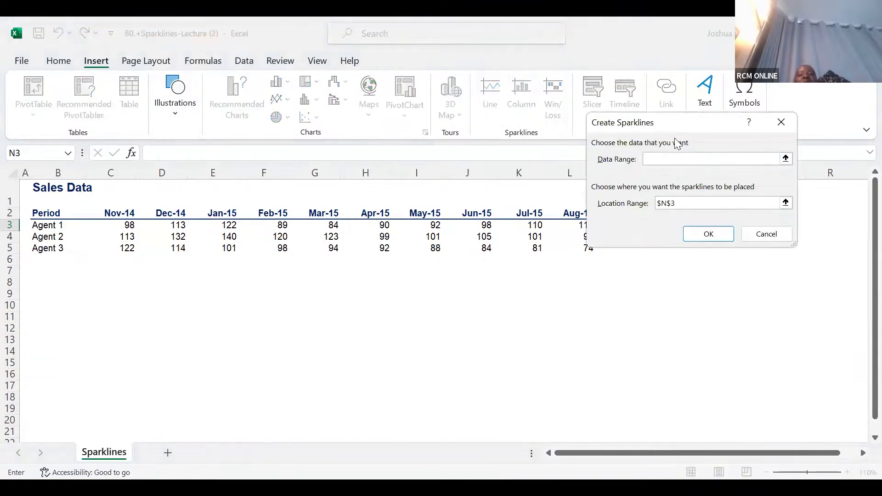
{"action": "left_click", "coordinate": [126, 225]}
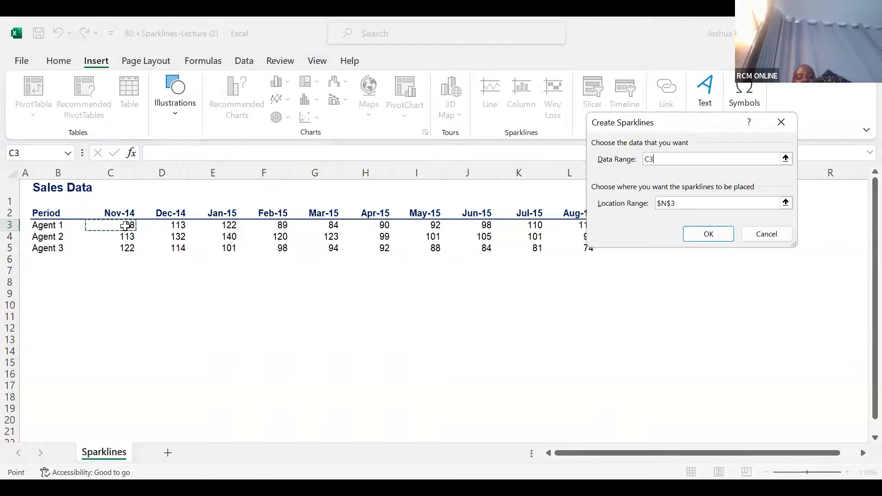
{"action": "key", "text": "ctrl+shift+Right"}
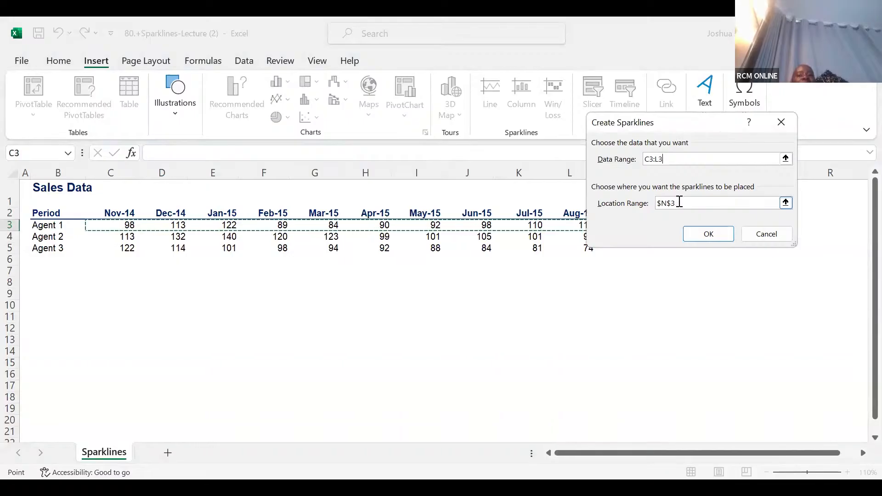
{"action": "left_click", "coordinate": [702, 233]}
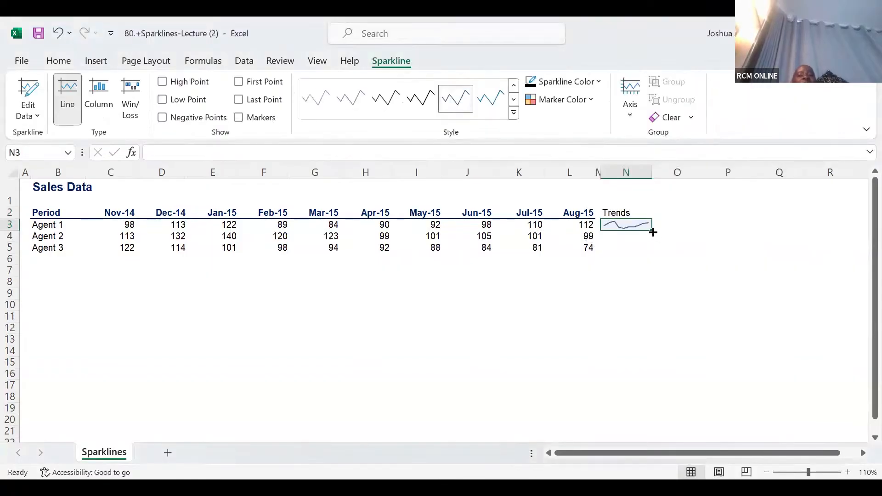
{"action": "left_click_drag", "start_coordinate": [652, 231], "coordinate": [656, 253]}
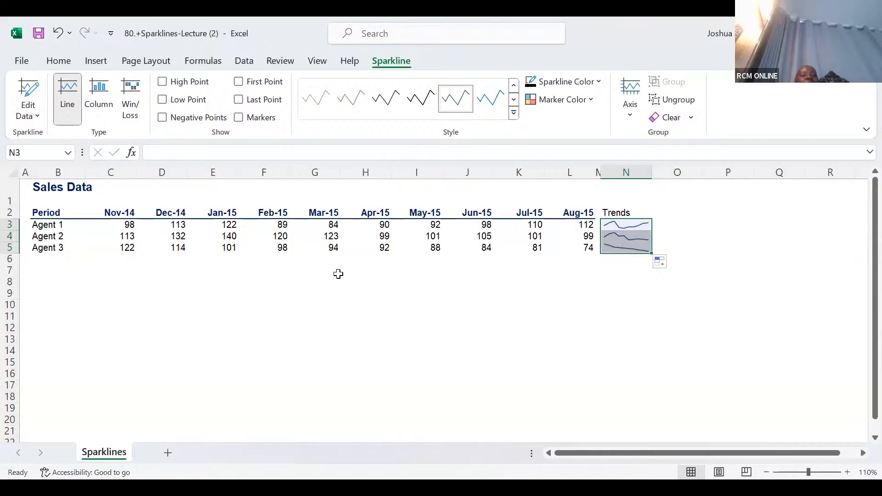
Delete the whole of column N, including the Trends heading and its sparklines.
{"action": "left_click", "coordinate": [629, 168]}
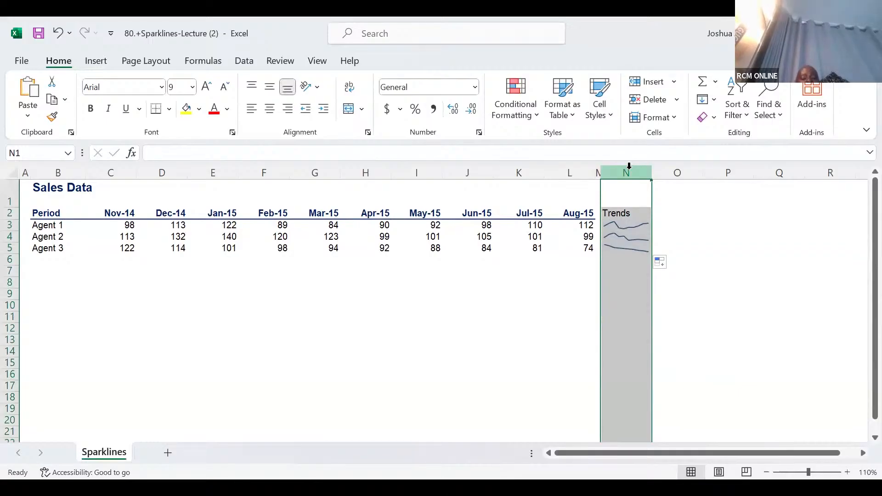
{"action": "key", "text": "ctrl+minus"}
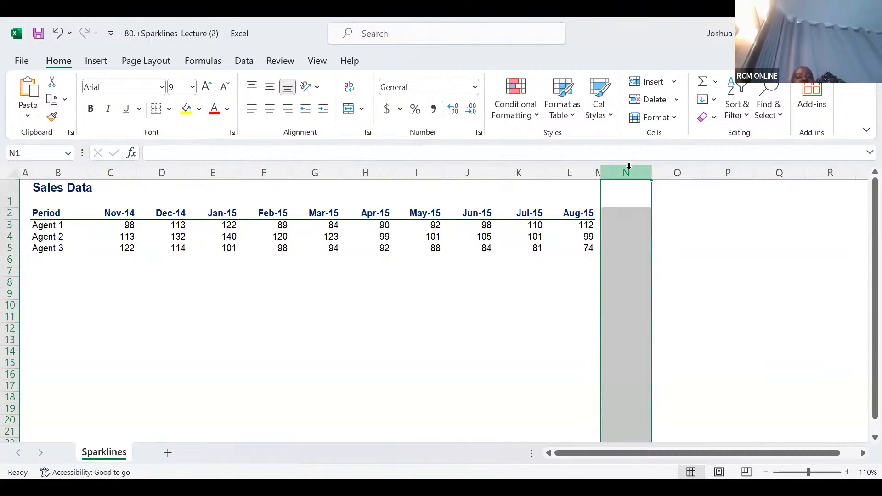
{"action": "left_click", "coordinate": [626, 223]}
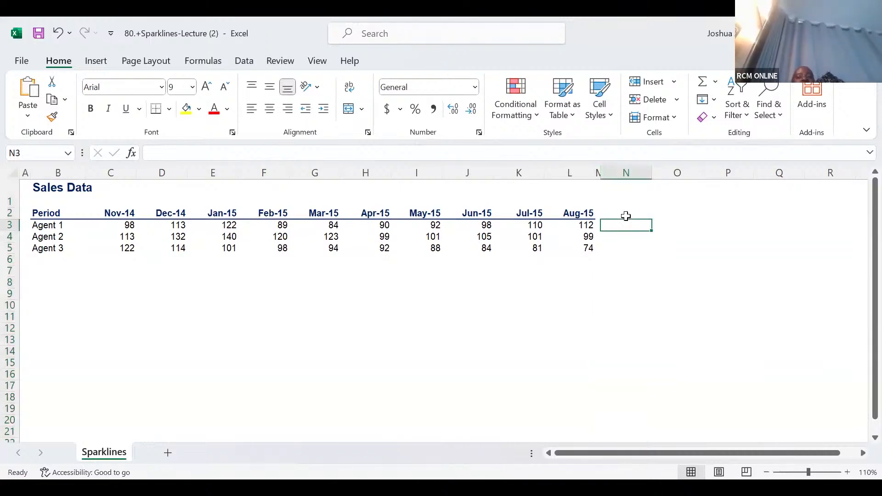
Enter the heading "Trends" in the empty cell N2 of the sales table.
{"action": "left_click", "coordinate": [626, 214]}
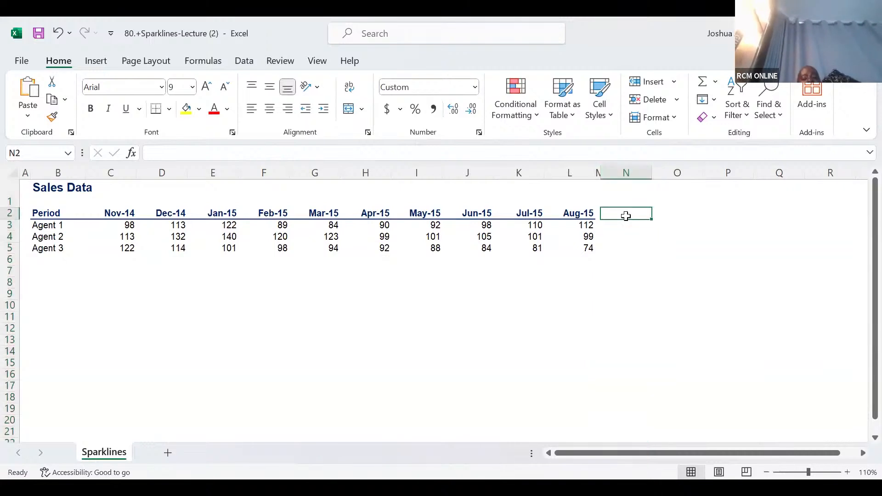
{"action": "type", "text": "Tre"}
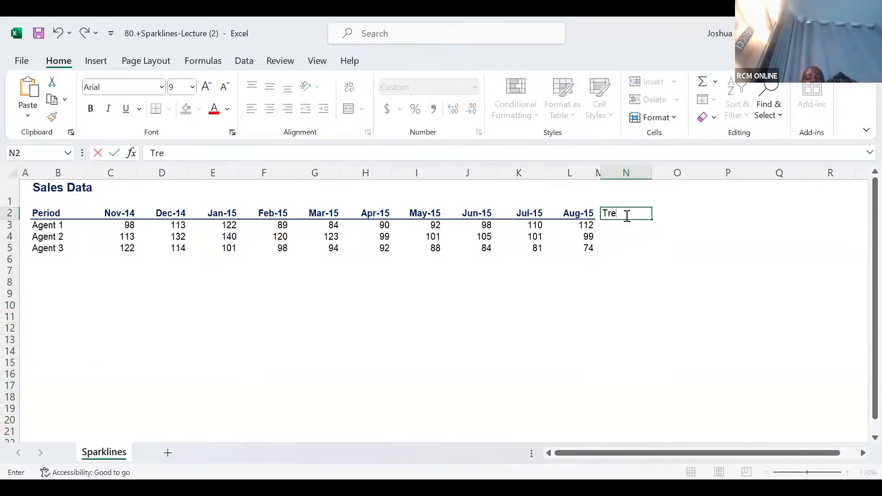
{"action": "type", "text": "nds"}
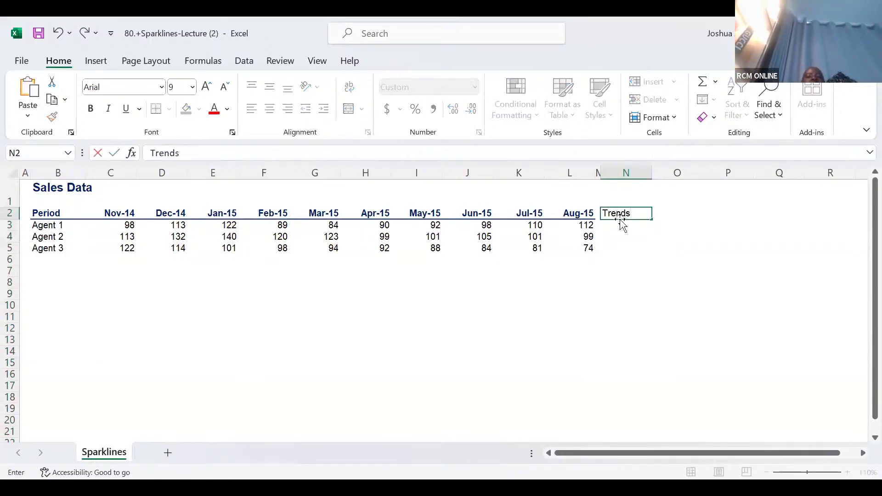
{"action": "key", "text": "Return"}
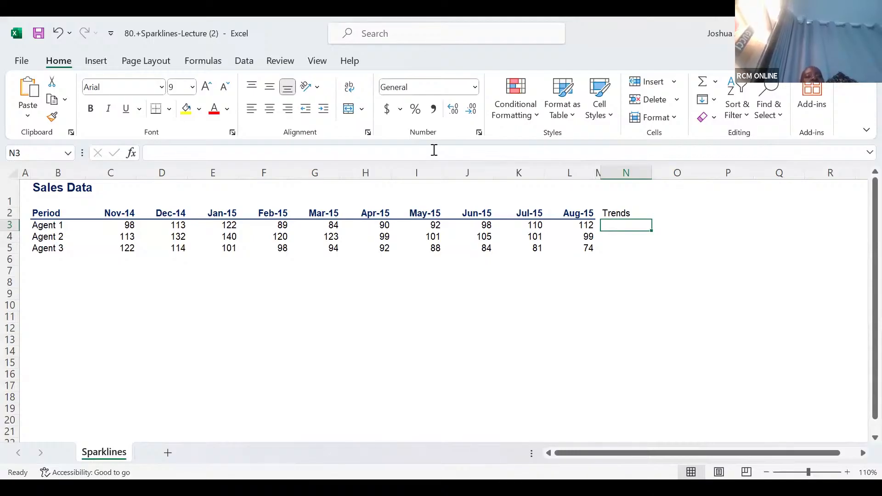
Create a line sparkline in N3 using data range C3:L3 and copy it down through N5.
{"action": "left_click", "coordinate": [96, 61]}
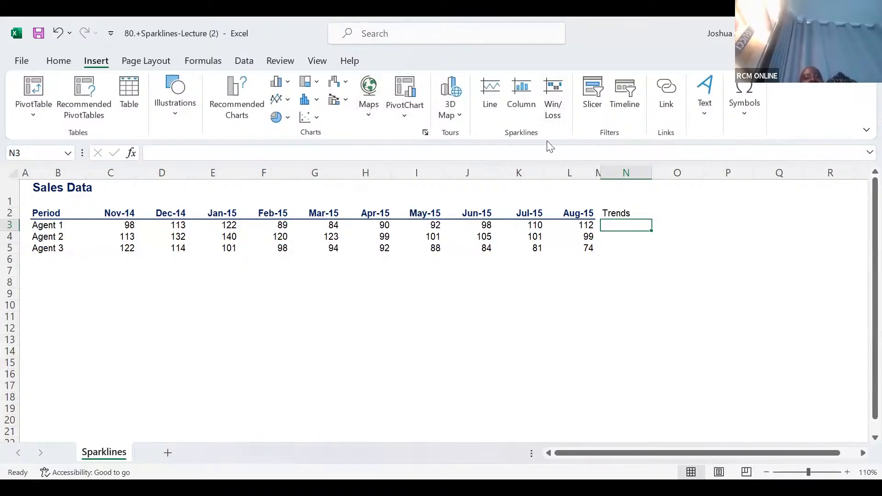
{"action": "left_click", "coordinate": [494, 92]}
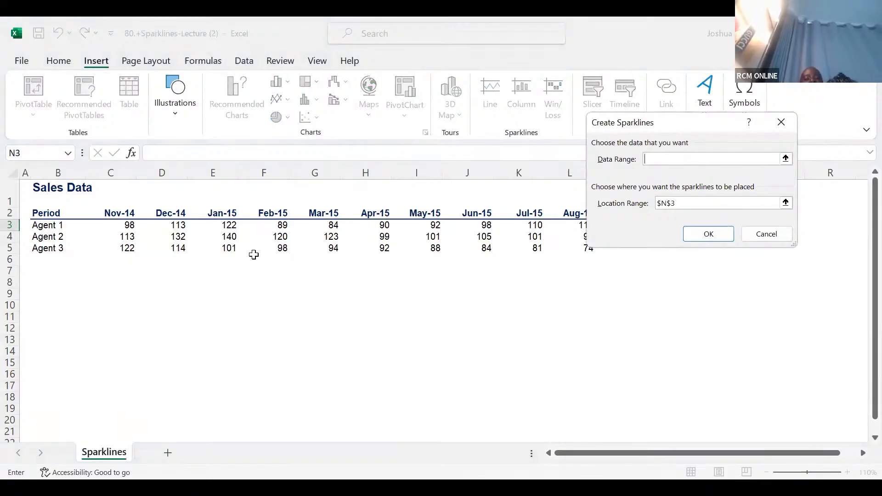
{"action": "left_click", "coordinate": [131, 223]}
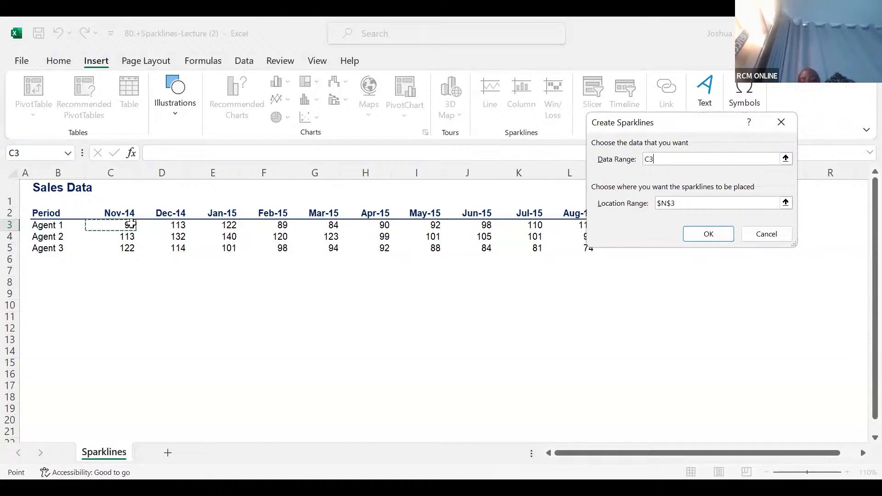
{"action": "key", "text": "ctrl+shift+Right"}
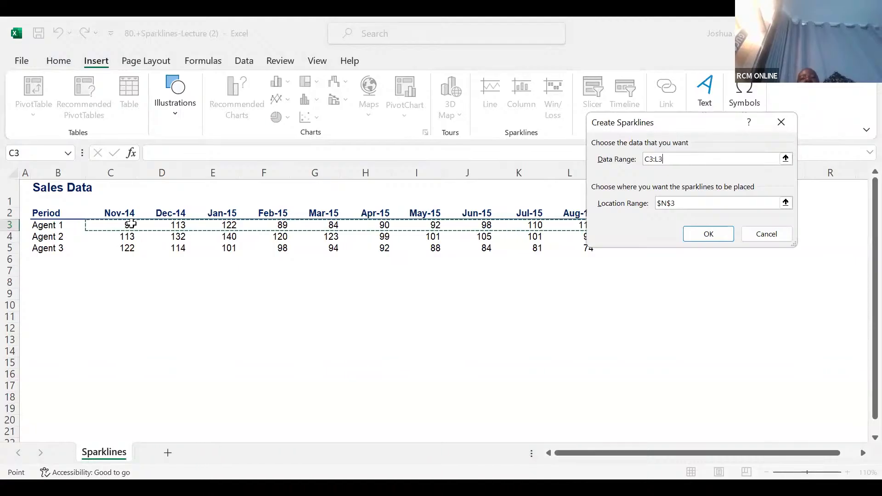
{"action": "left_click", "coordinate": [689, 237]}
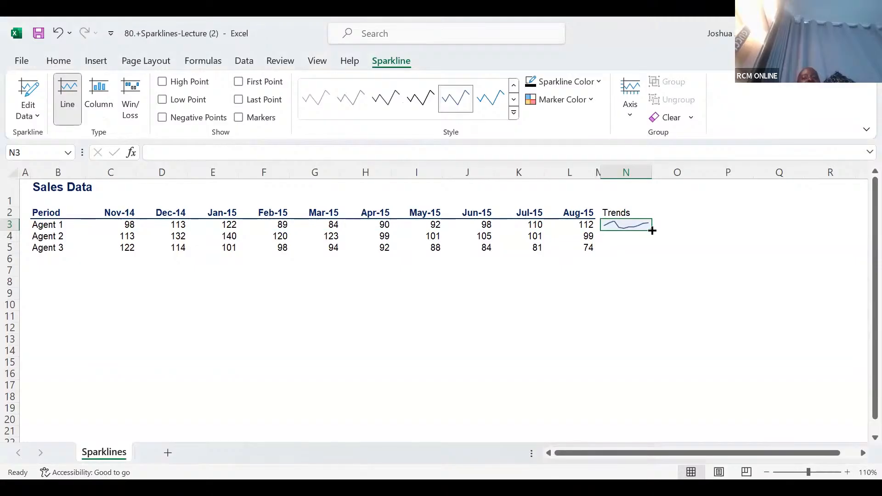
{"action": "left_click_drag", "start_coordinate": [652, 230], "coordinate": [656, 254]}
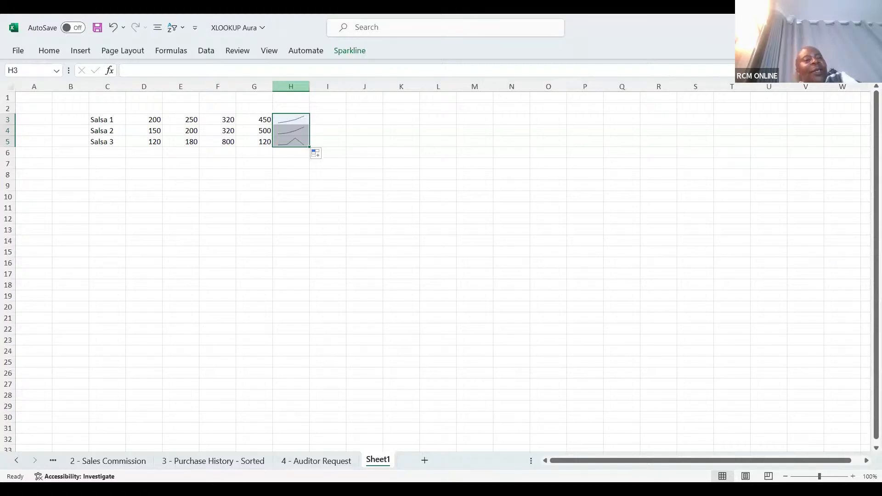
{"action": "key", "text": "ctrl+minus"}
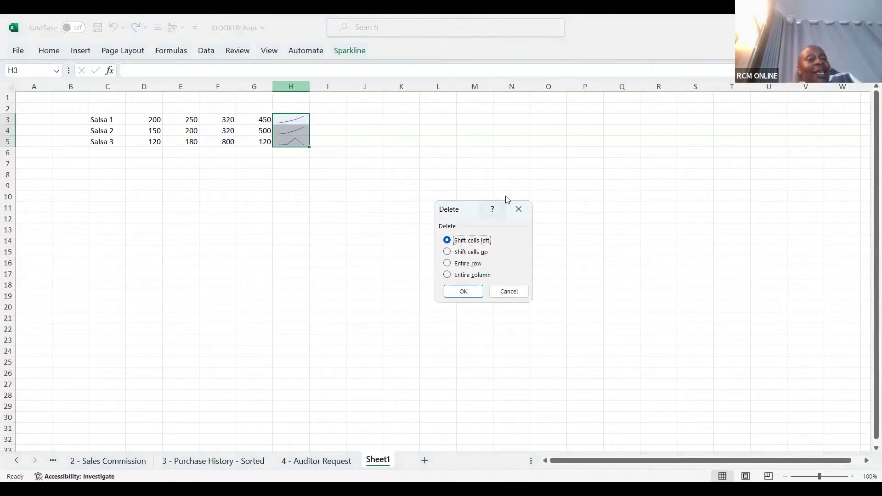
{"action": "left_click", "coordinate": [515, 209]}
{"action": "left_click", "coordinate": [295, 85]}
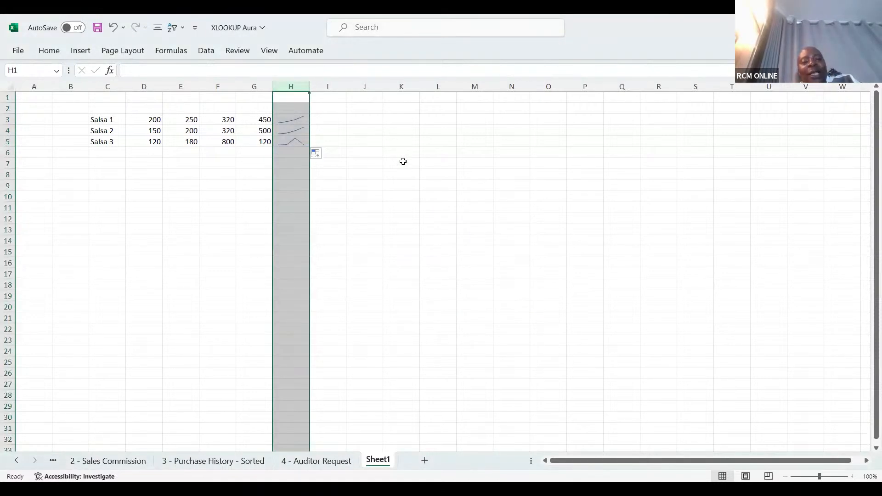
{"action": "left_click", "coordinate": [435, 197]}
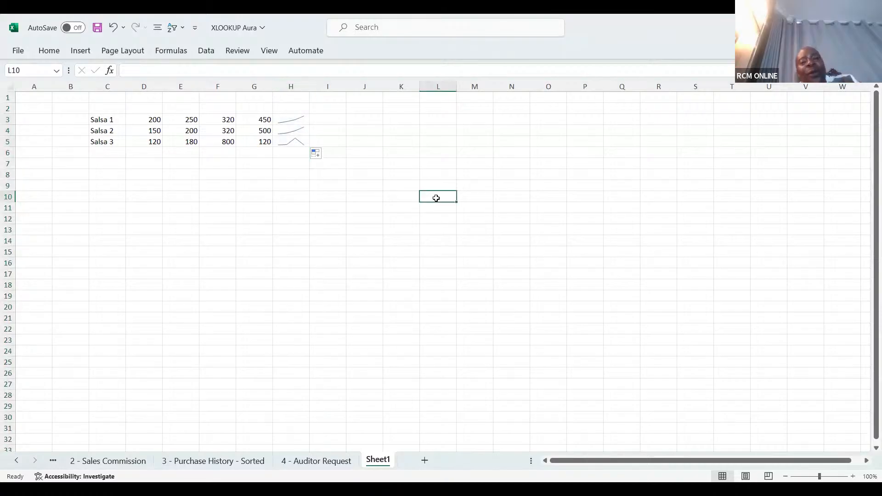
Enter the heading "Trends" in cell H2, above the sparklines of the Salsa rows.
{"action": "left_click", "coordinate": [303, 109]}
{"action": "type", "text": "Trends"}
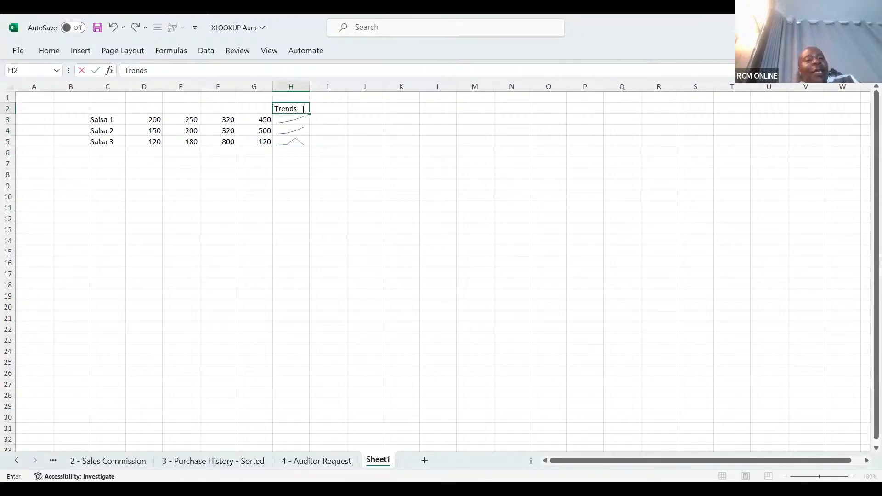
{"action": "key", "text": "Return"}
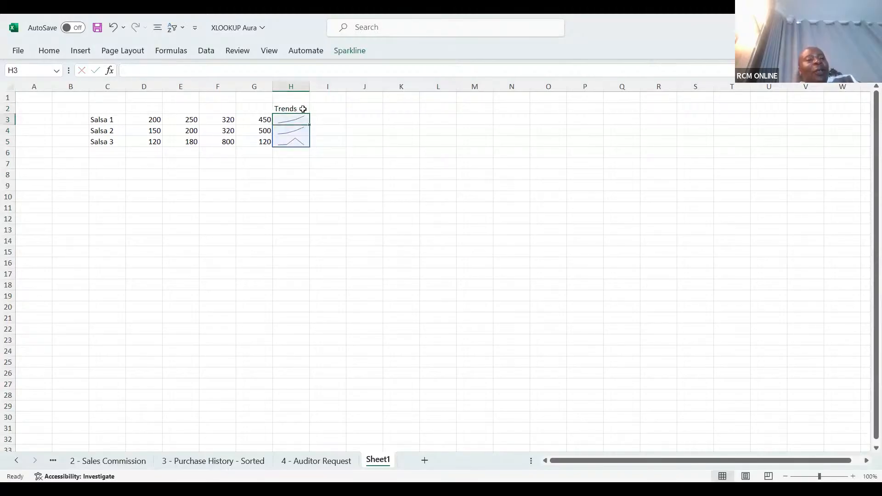
Delete the whole of column H, removing the Trends heading and the Salsa sparklines.
{"action": "left_click", "coordinate": [299, 85]}
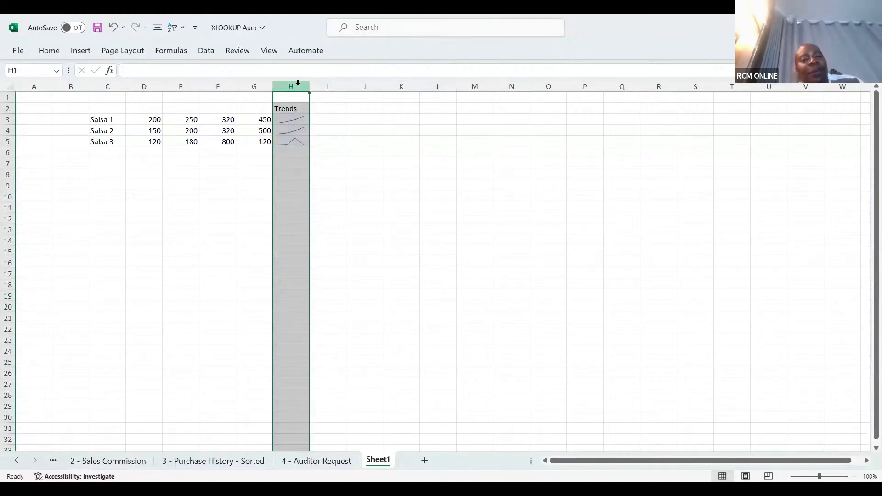
{"action": "key", "text": "ctrl+minus"}
{"action": "left_click", "coordinate": [407, 157]}
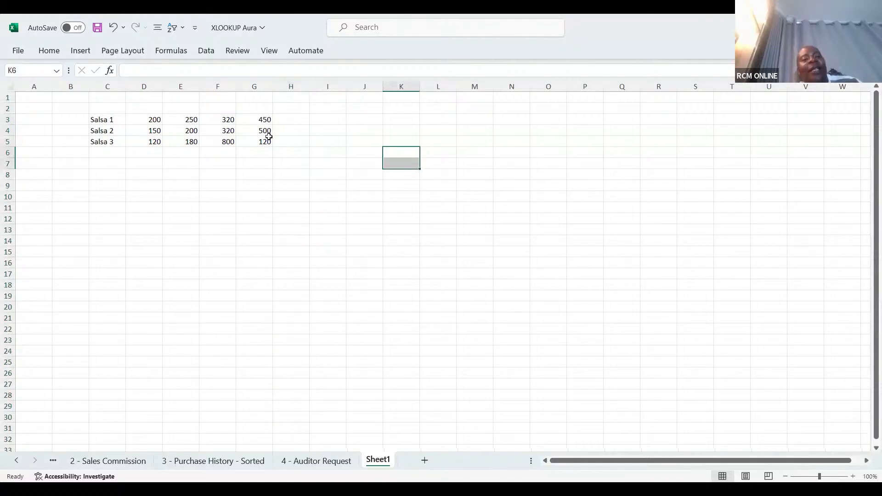
Enter the heading "Trends" in the empty cell H2, above the Salsa rows.
{"action": "left_click", "coordinate": [288, 117]}
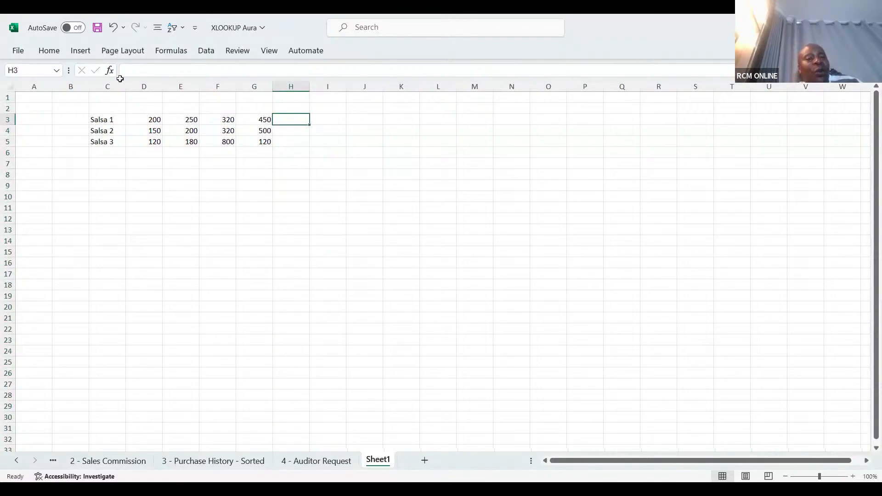
{"action": "left_click", "coordinate": [292, 107]}
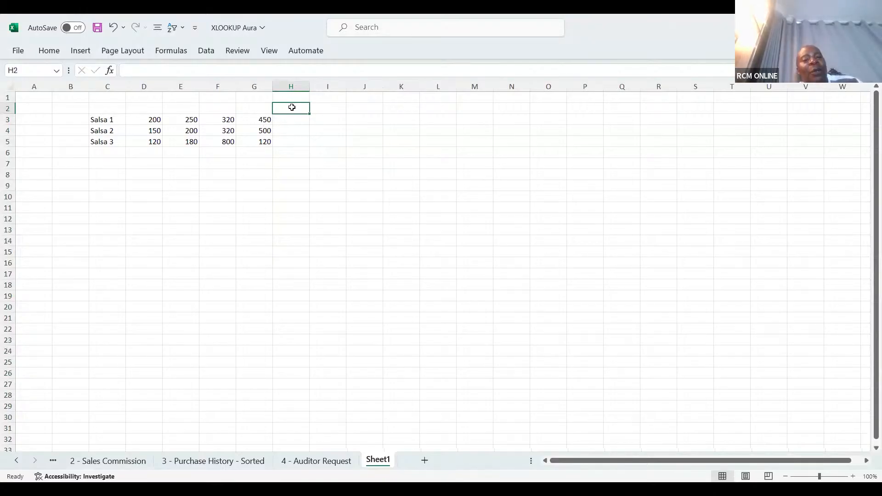
{"action": "type", "text": "Trends"}
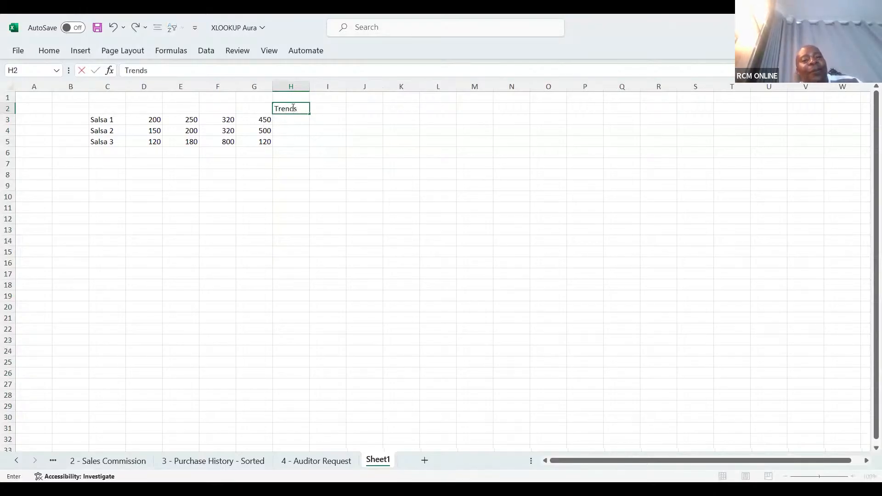
{"action": "left_click", "coordinate": [312, 143]}
Create a line sparkline in H3 using data range D3:G3 and copy it down through H5.
{"action": "left_click", "coordinate": [279, 120]}
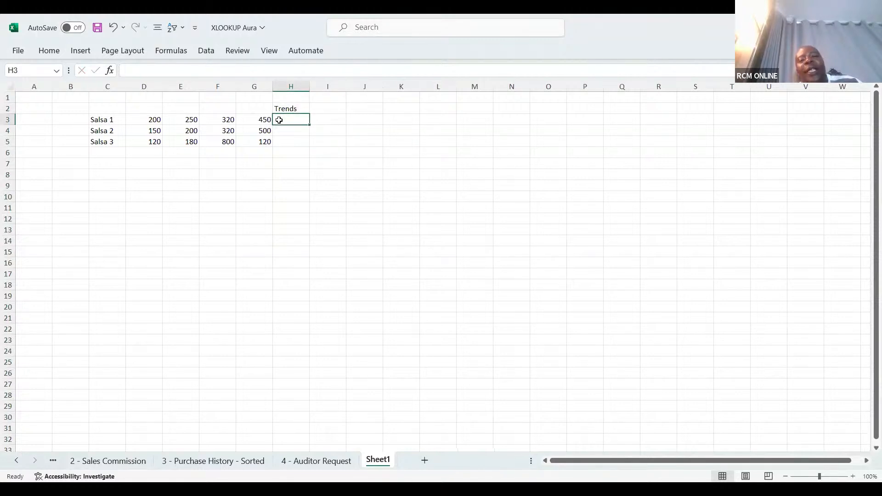
{"action": "left_click", "coordinate": [86, 53]}
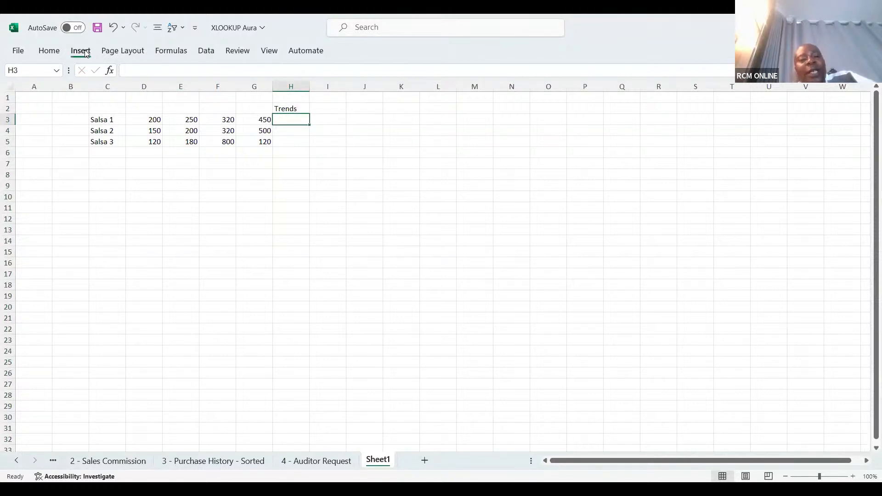
{"action": "left_click", "coordinate": [85, 53]}
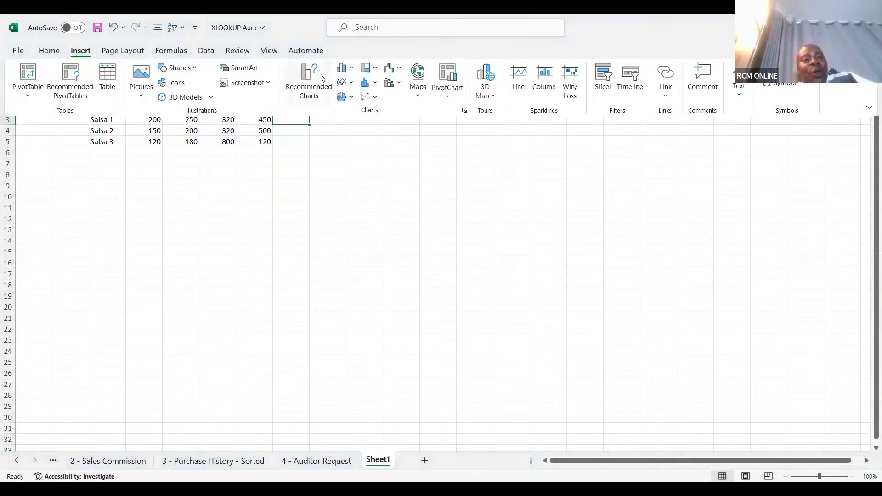
{"action": "left_click", "coordinate": [519, 78]}
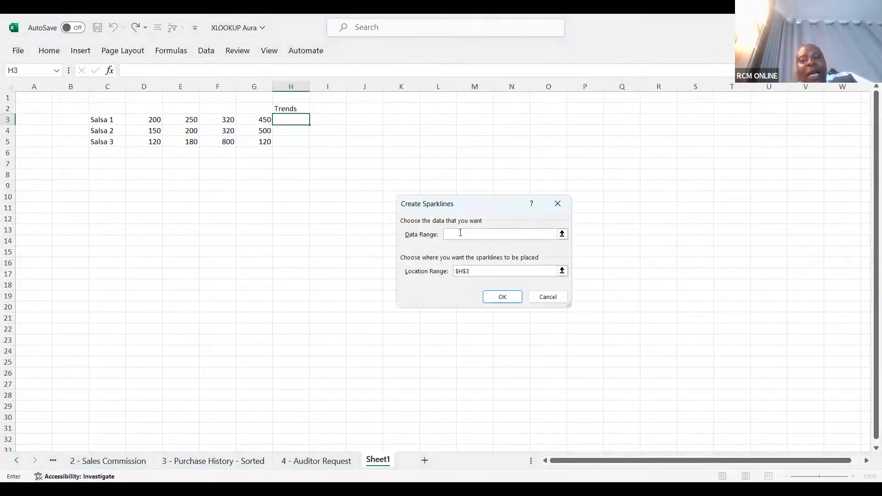
{"action": "left_click", "coordinate": [139, 120]}
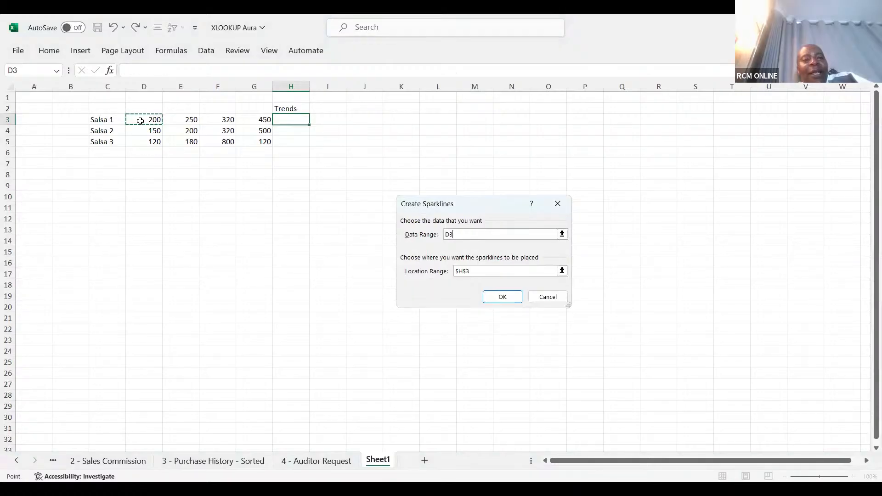
{"action": "key", "text": "shift+Right"}
{"action": "key", "text": "shift+Right"}
{"action": "key", "text": "shift+Right"}
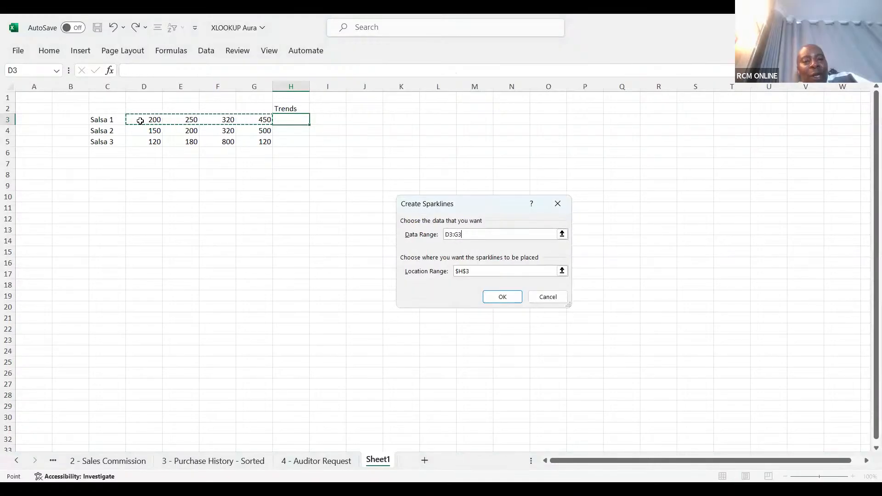
{"action": "left_click", "coordinate": [502, 298]}
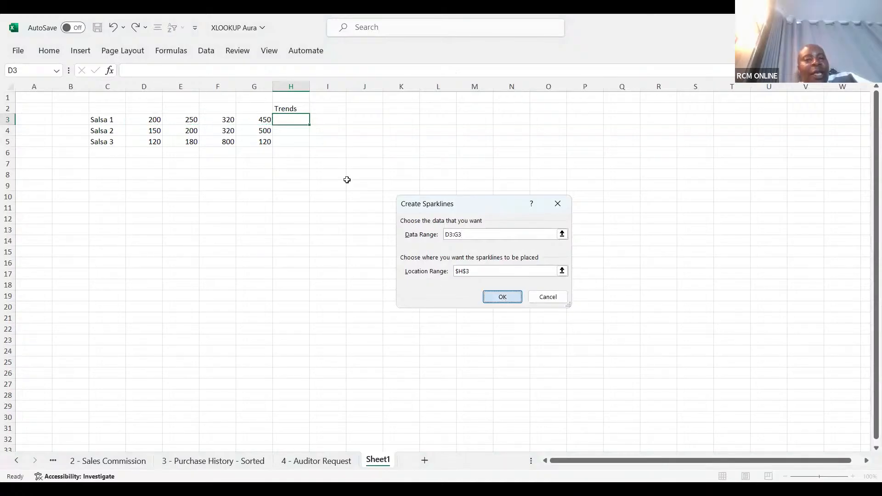
{"action": "left_click_drag", "start_coordinate": [307, 125], "coordinate": [307, 145]}
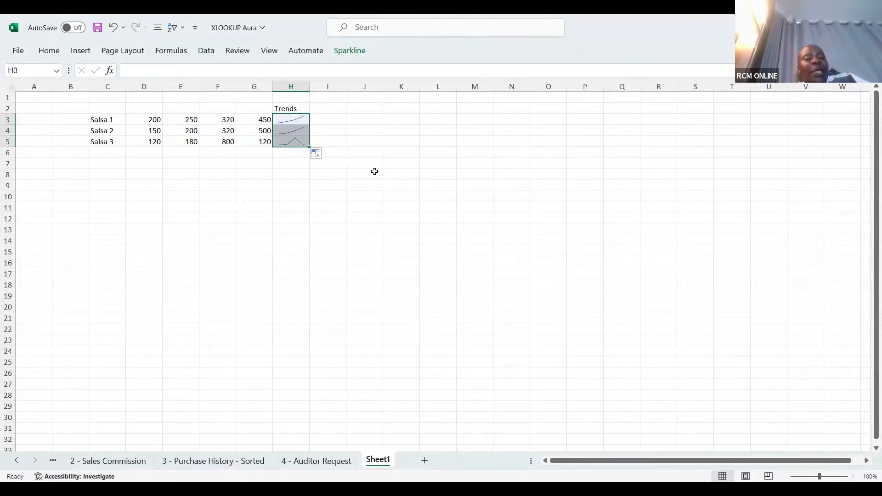
{"action": "left_click", "coordinate": [374, 171]}
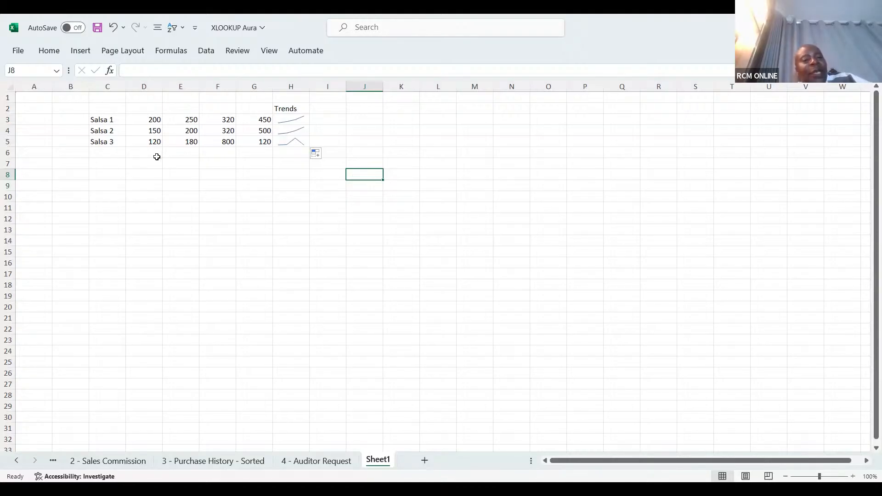
Start a row labelled "Profits" in C7, entering 200 in D7, 150 in E7 and -120 in F7.
{"action": "left_click", "coordinate": [106, 163]}
{"action": "type", "text": "P"}
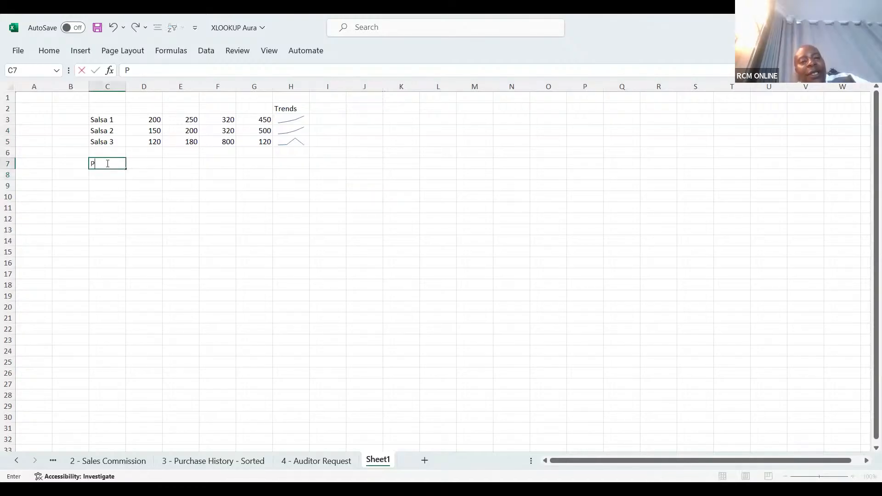
{"action": "type", "text": "rofits"}
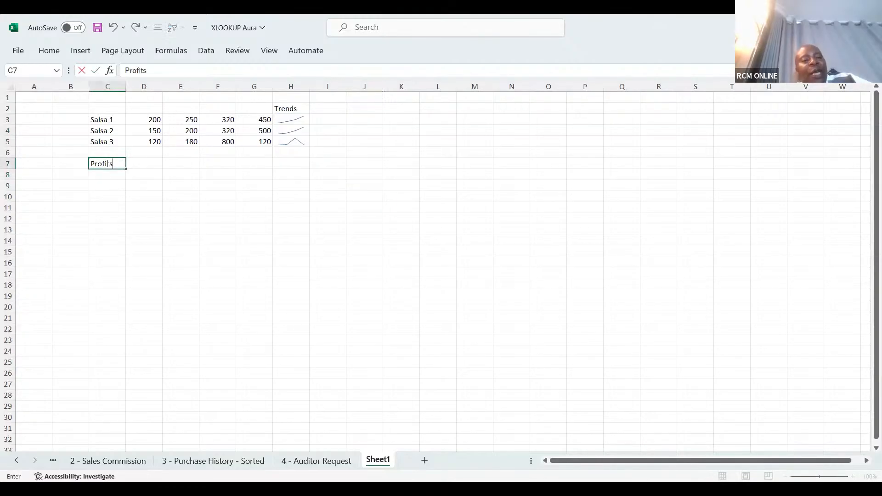
{"action": "left_click", "coordinate": [146, 163]}
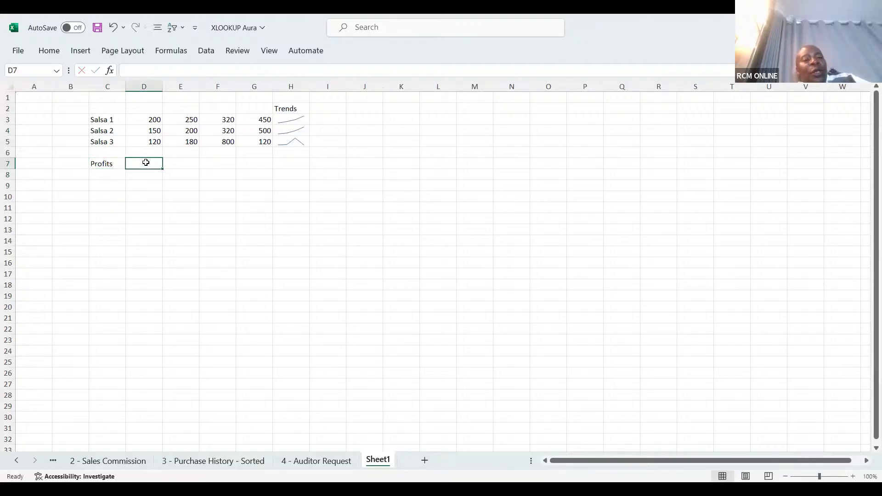
{"action": "type", "text": "200"}
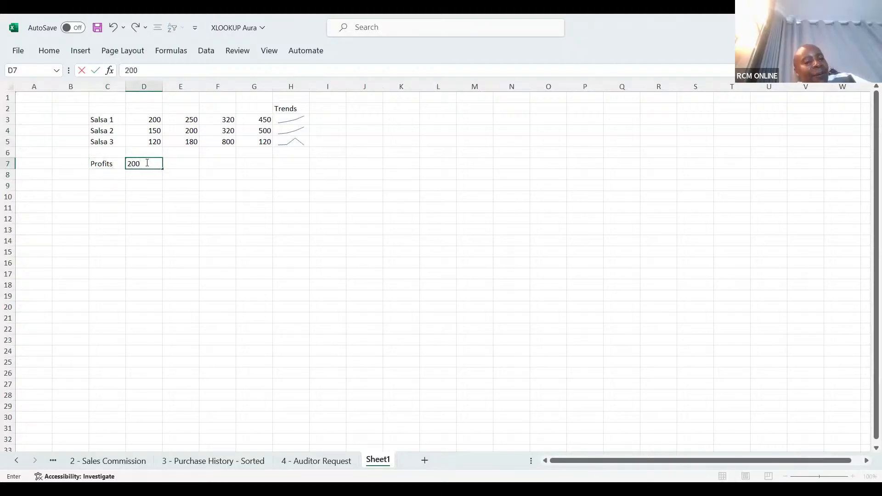
{"action": "left_click", "coordinate": [185, 163]}
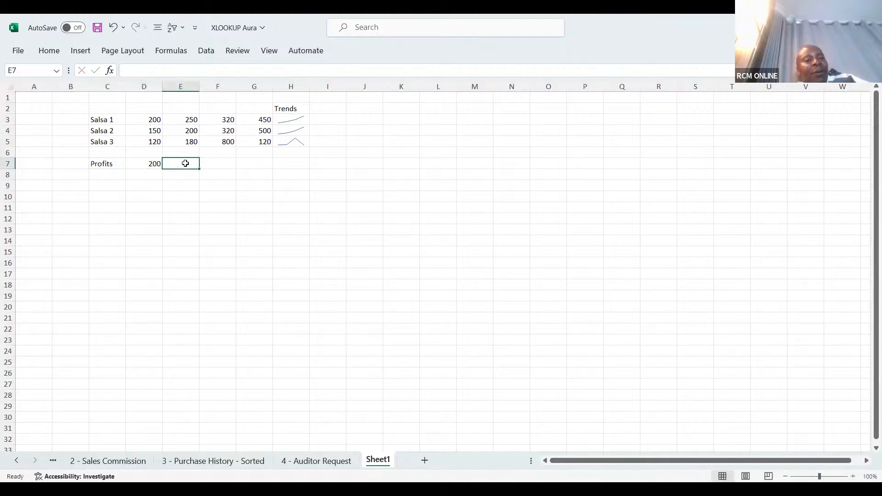
{"action": "type", "text": "150"}
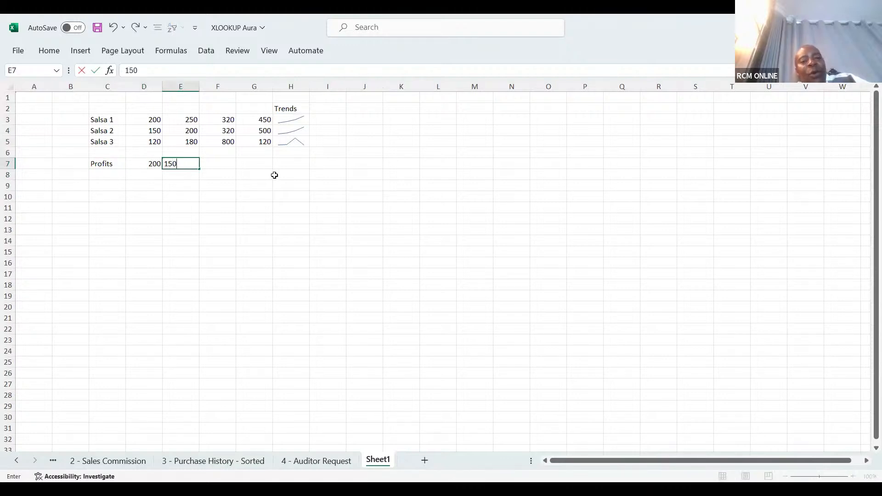
{"action": "left_click", "coordinate": [208, 164]}
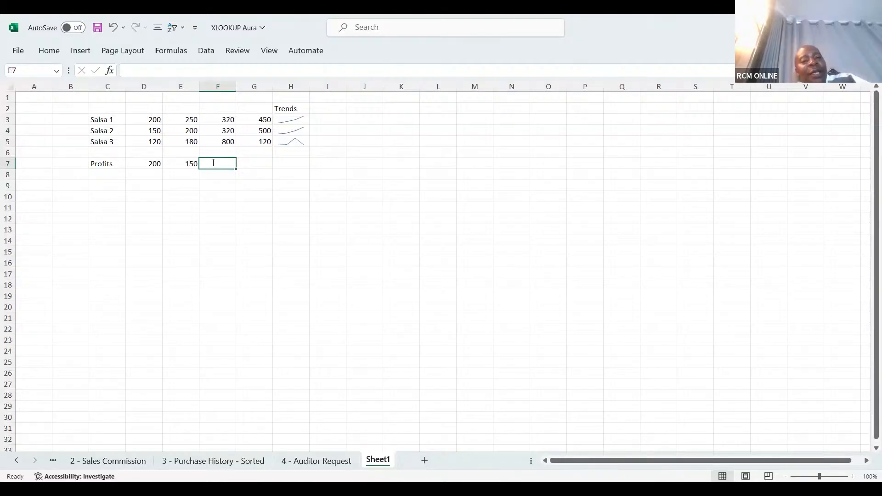
{"action": "type", "text": "-120"}
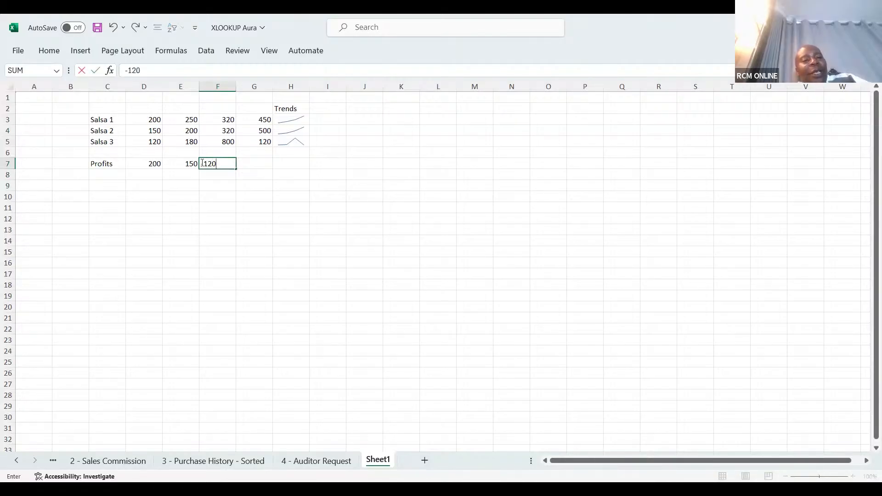
Change the Profits value in E7 to -100 and enter 150 in G7.
{"action": "left_click", "coordinate": [181, 164]}
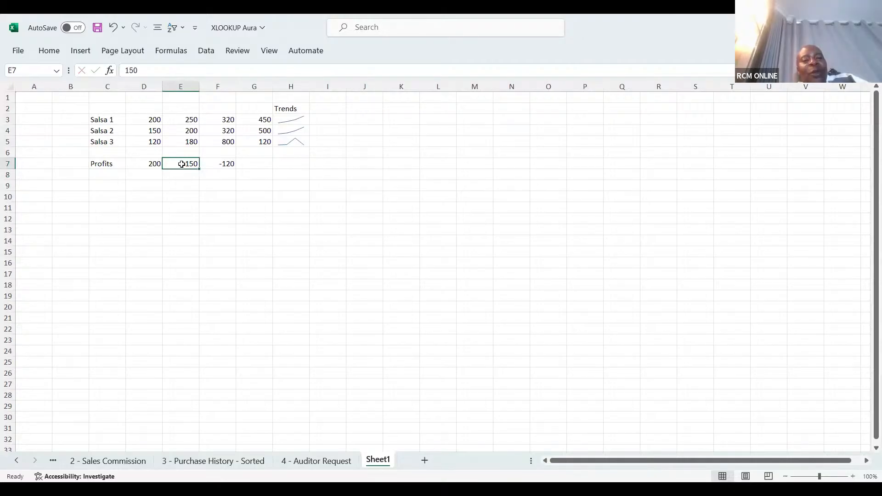
{"action": "key", "text": "BackSpace"}
{"action": "type", "text": "-1"}
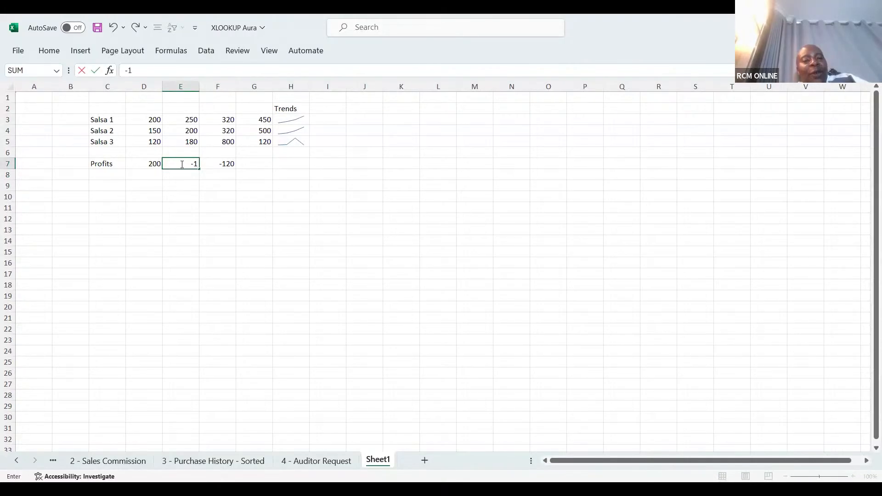
{"action": "type", "text": "00"}
{"action": "left_click", "coordinate": [240, 184]}
{"action": "left_click", "coordinate": [250, 165]}
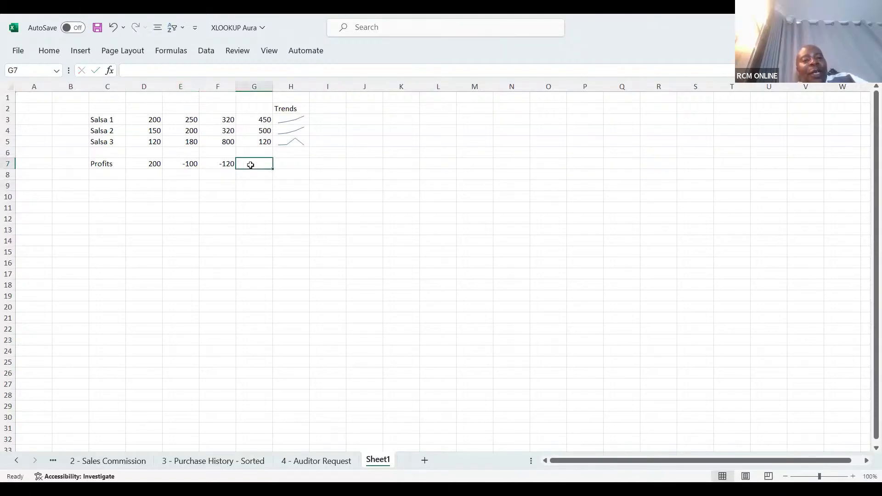
{"action": "type", "text": "150"}
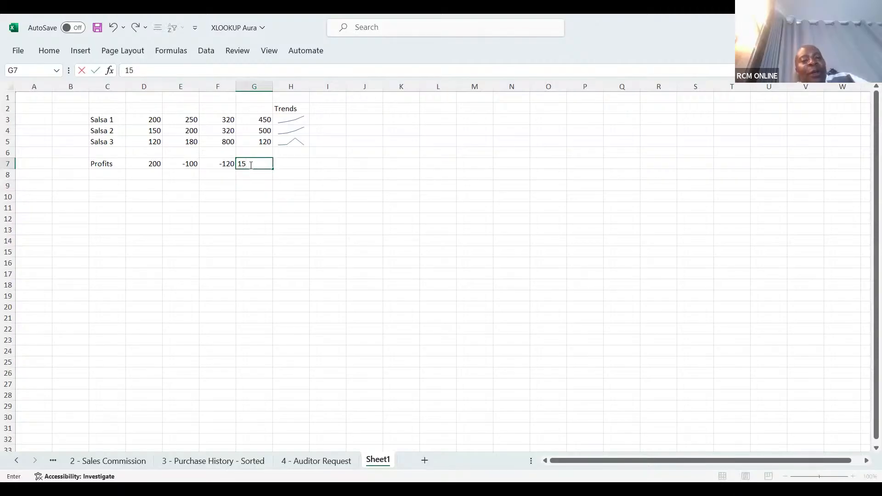
{"action": "left_click", "coordinate": [289, 193]}
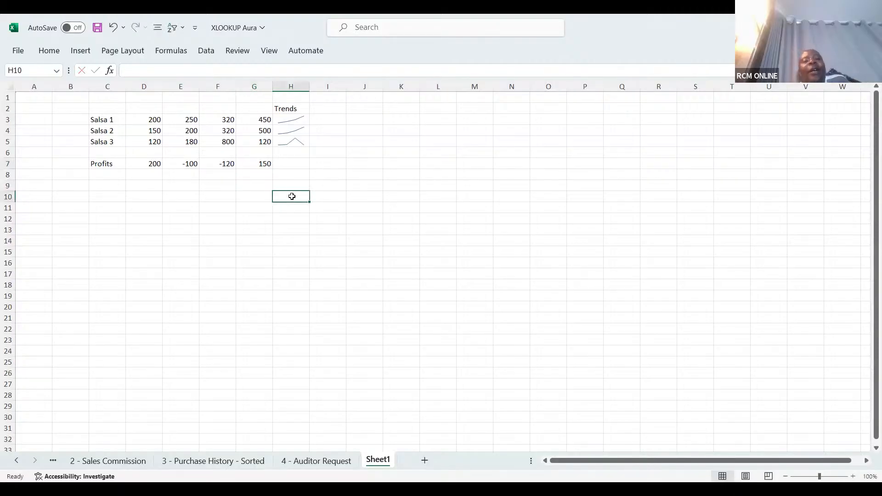
Create a Win/Loss sparkline in H7 using the Profits data range D7:G7, and save the workbook.
{"action": "left_click", "coordinate": [292, 163]}
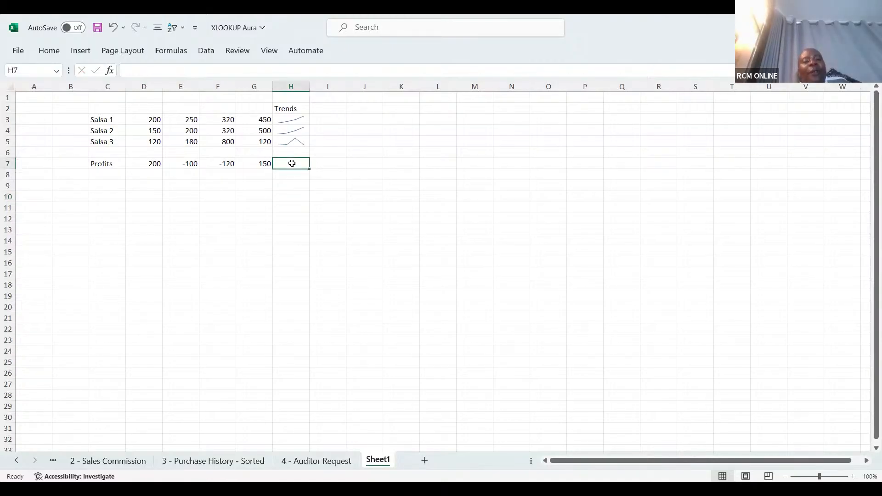
{"action": "left_click", "coordinate": [80, 51]}
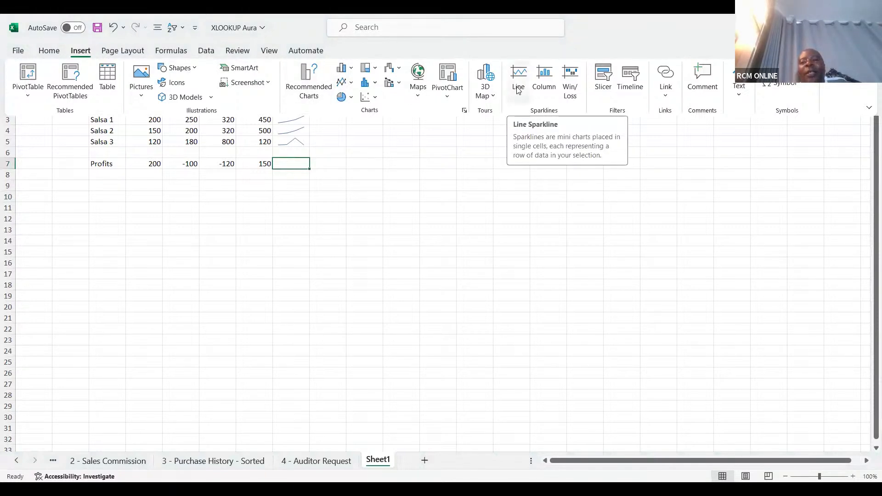
{"action": "left_click", "coordinate": [567, 88]}
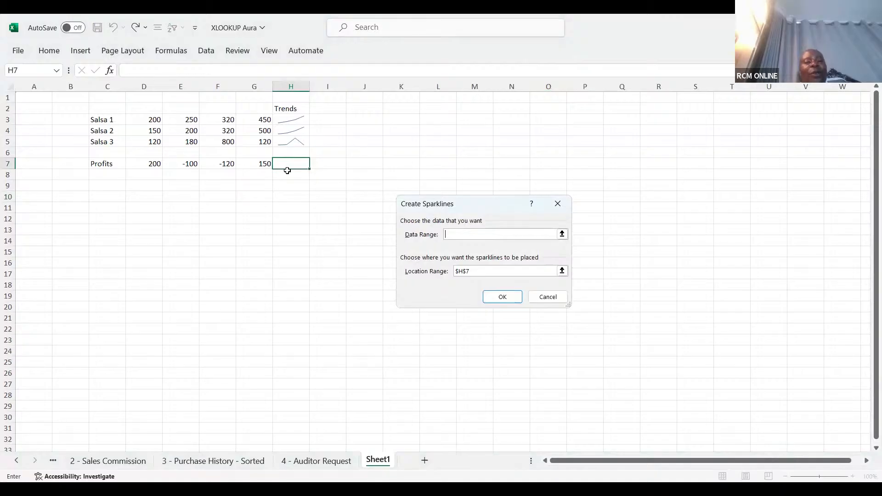
{"action": "left_click", "coordinate": [153, 165]}
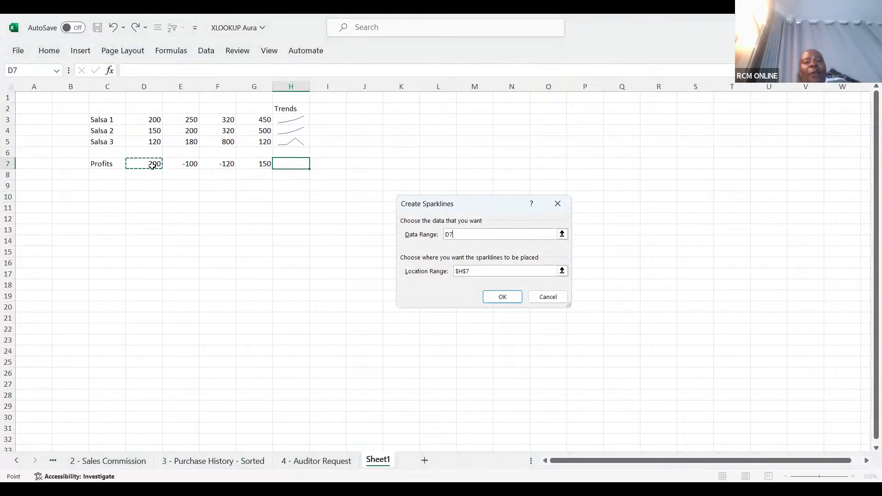
{"action": "key", "text": "shift+Right"}
{"action": "key", "text": "shift+Right"}
{"action": "key", "text": "shift+Right"}
{"action": "left_click", "coordinate": [501, 297]}
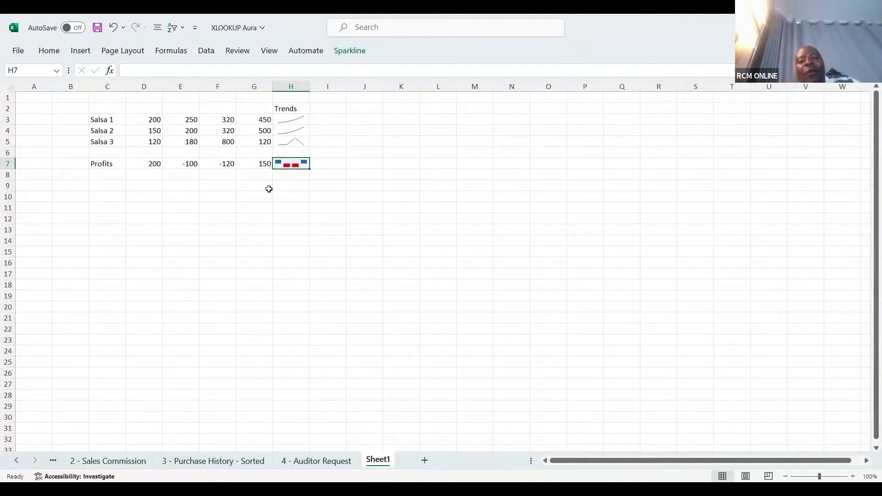
{"action": "left_click", "coordinate": [97, 27]}
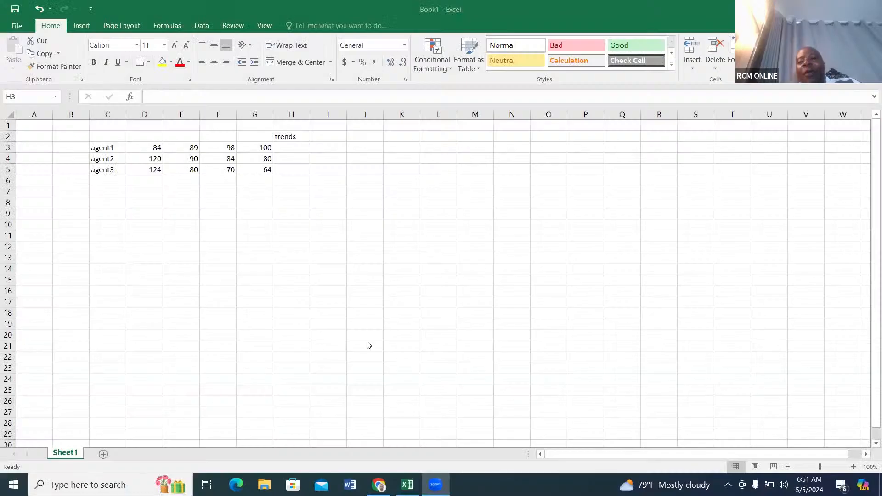
Create a line sparkline for agent1 in H3 using data range D3:G3.
{"action": "left_click", "coordinate": [286, 145]}
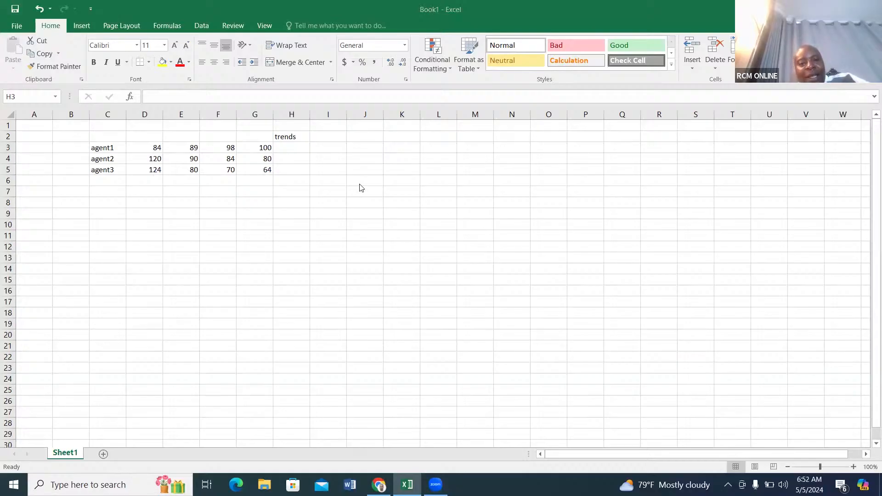
{"action": "left_click", "coordinate": [292, 147]}
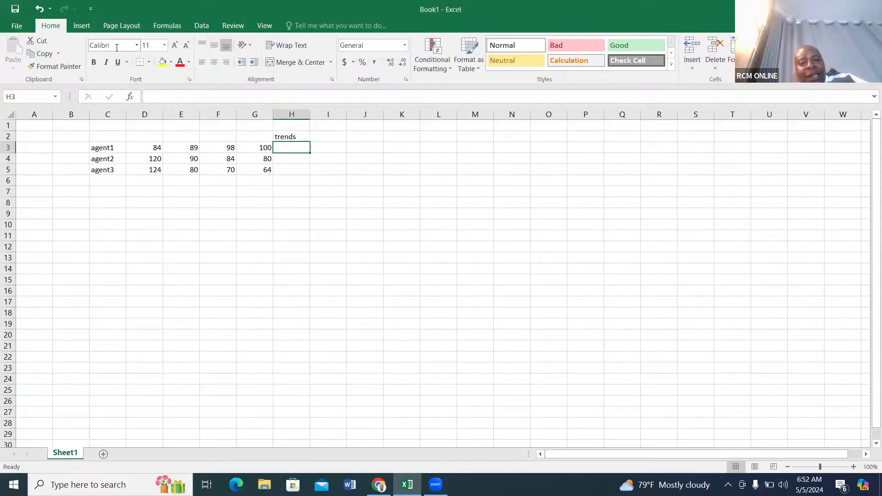
{"action": "left_click", "coordinate": [90, 27]}
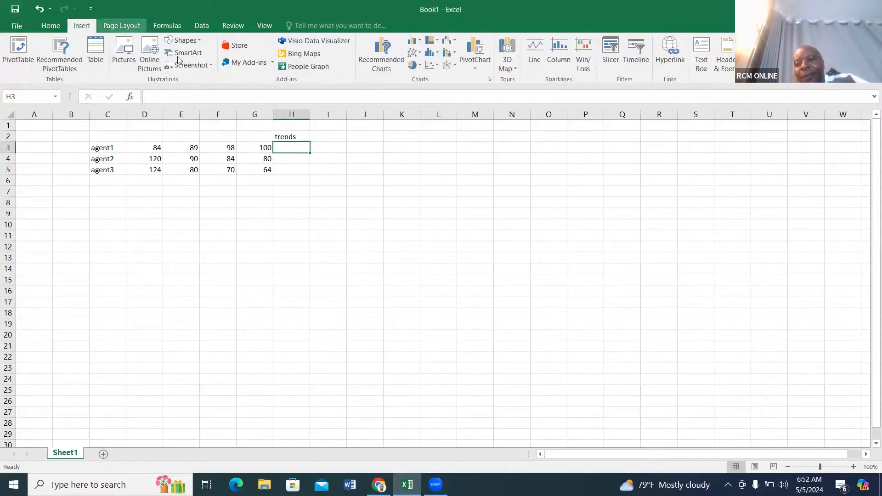
{"action": "left_click", "coordinate": [553, 68]}
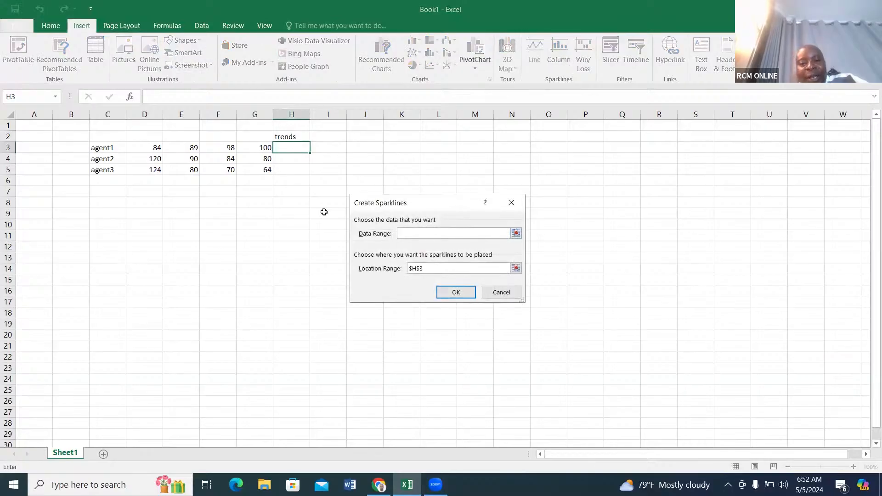
{"action": "left_click", "coordinate": [155, 147]}
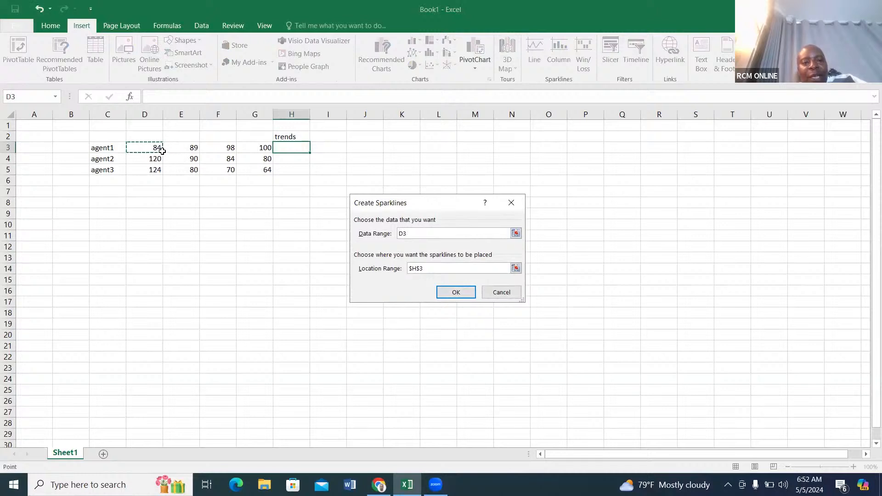
{"action": "left_click_drag", "start_coordinate": [162, 151], "coordinate": [254, 153]}
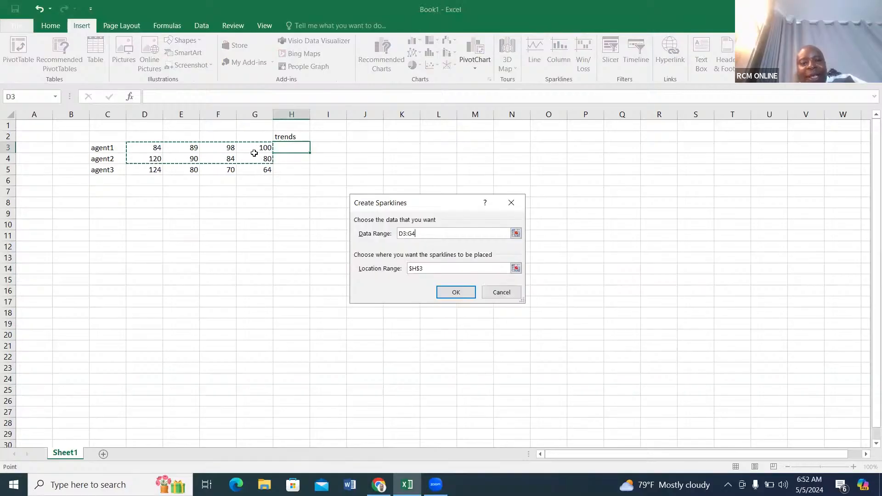
{"action": "left_click", "coordinate": [270, 165]}
{"action": "left_click", "coordinate": [152, 149]}
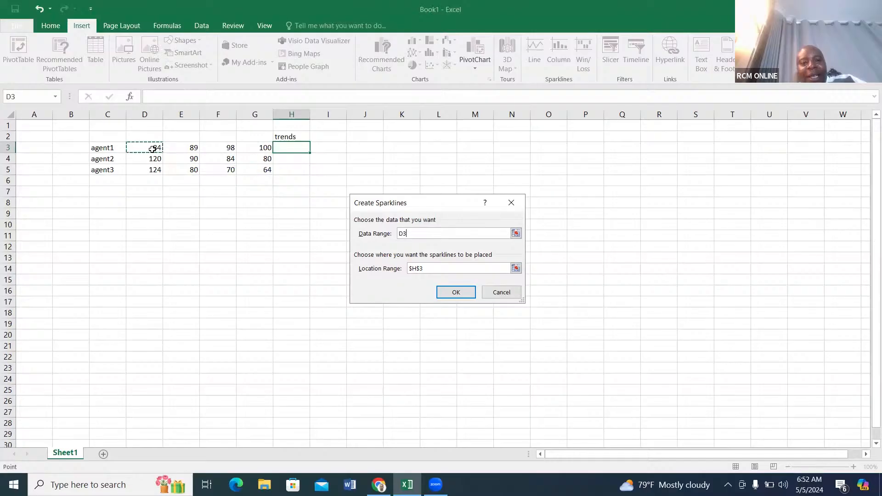
{"action": "left_click_drag", "start_coordinate": [152, 149], "coordinate": [248, 149]}
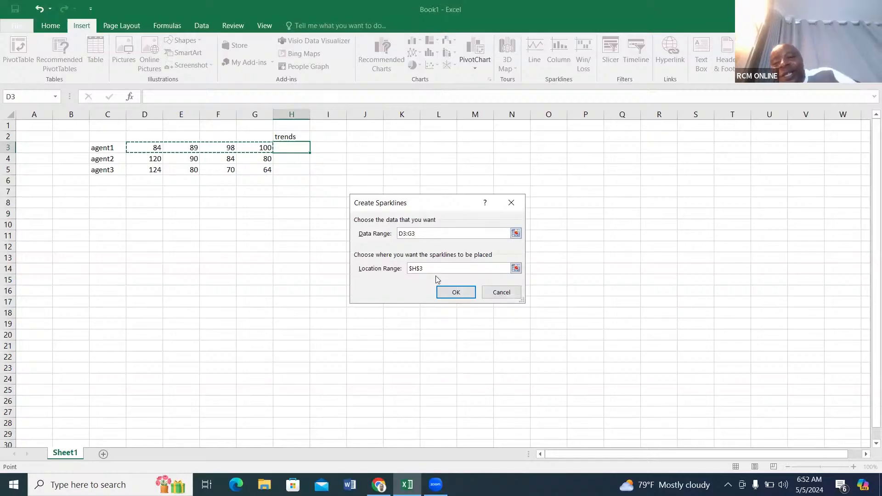
{"action": "left_click", "coordinate": [454, 293]}
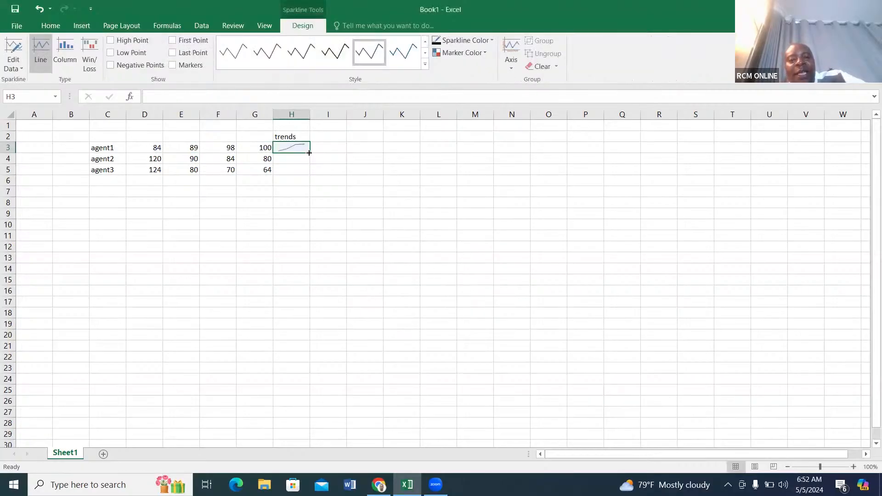
Copy the H3 sparkline down through H5 for agent2 and agent3.
{"action": "left_click_drag", "start_coordinate": [309, 152], "coordinate": [309, 174]}
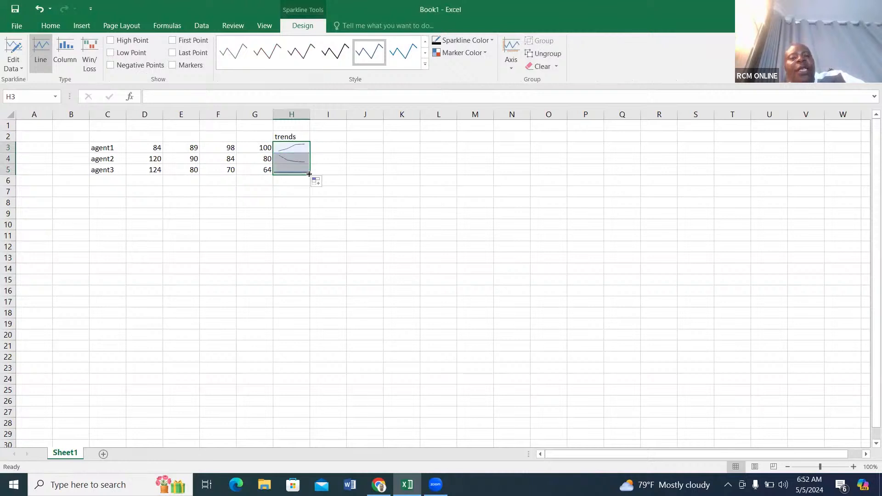
{"action": "left_click", "coordinate": [338, 161]}
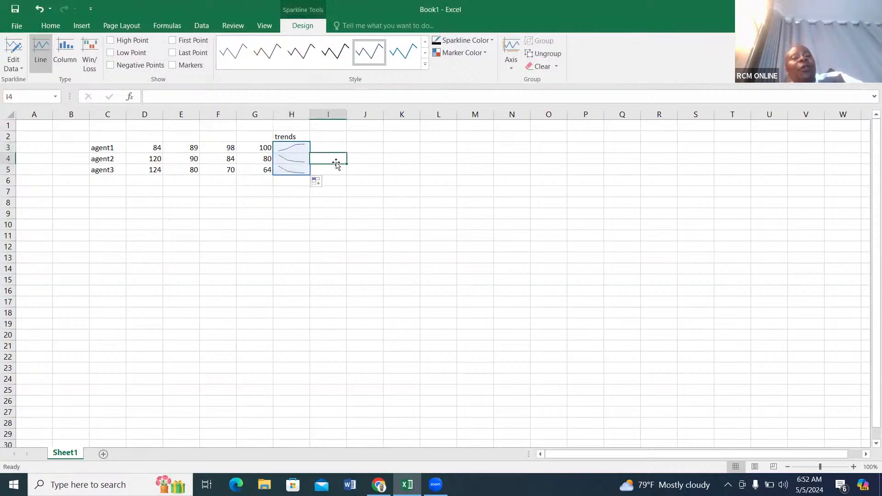
{"action": "left_click", "coordinate": [252, 181]}
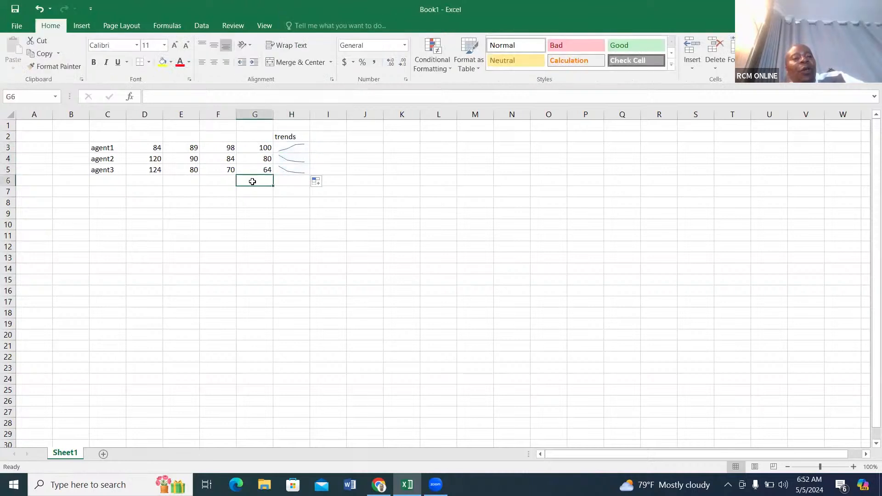
Select the first-column values of all three agents in D3:D5.
{"action": "left_click", "coordinate": [148, 183]}
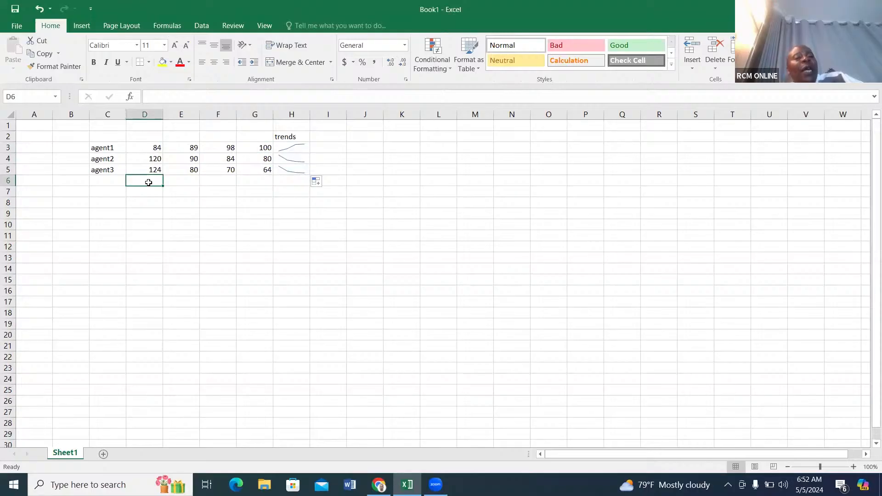
{"action": "left_click", "coordinate": [156, 147]}
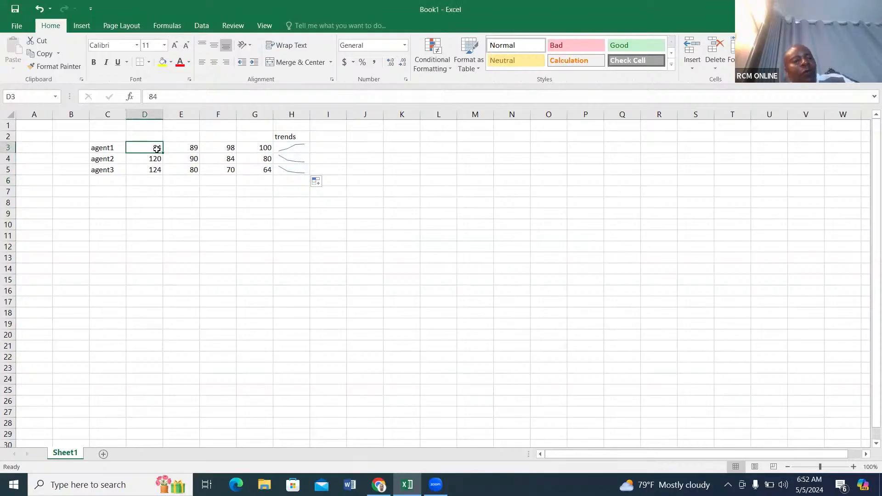
{"action": "left_click_drag", "start_coordinate": [157, 149], "coordinate": [157, 169]}
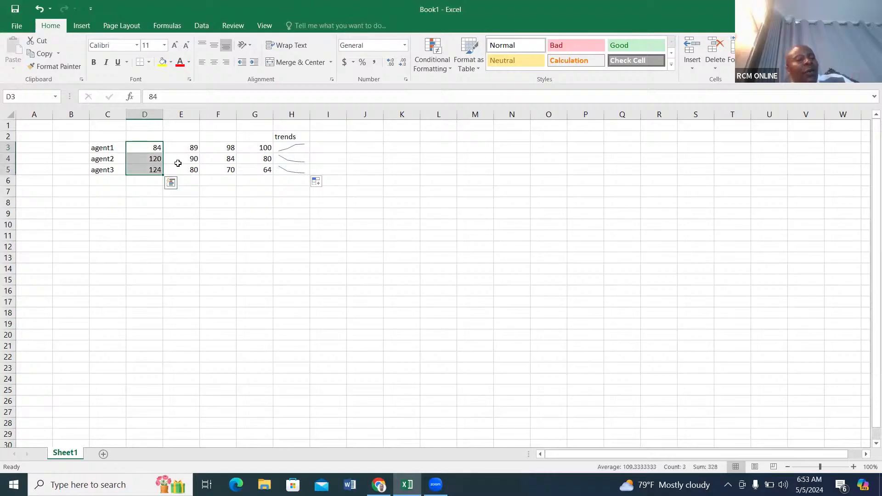
{"action": "left_click", "coordinate": [178, 162]}
Copy agent1's first value from D3 into D6 and clear D6 again.
{"action": "left_click", "coordinate": [156, 150]}
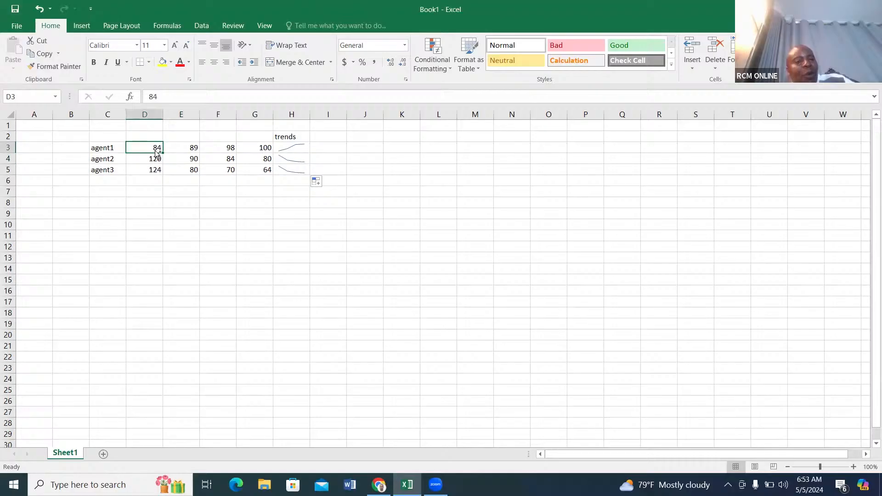
{"action": "left_click_drag", "start_coordinate": [157, 153], "coordinate": [161, 181]}
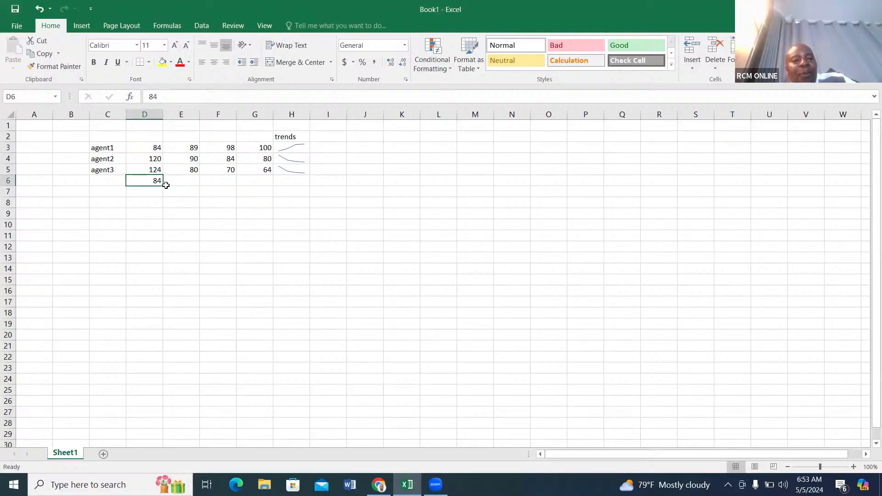
{"action": "left_click", "coordinate": [155, 159]}
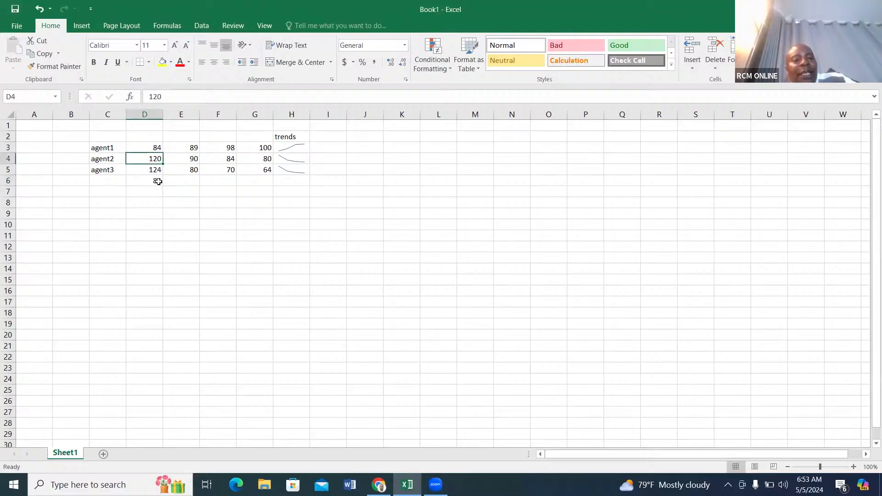
{"action": "left_click", "coordinate": [158, 181]}
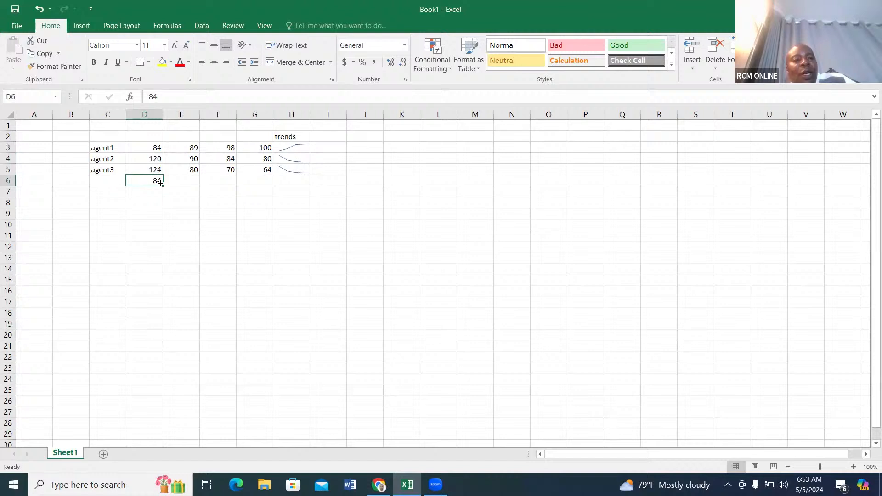
{"action": "key", "text": "Delete"}
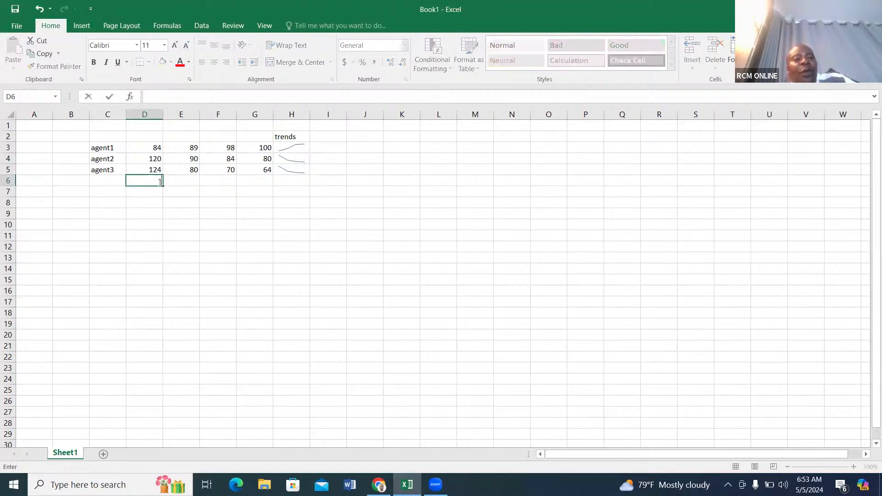
Insert a duplicate of agent1's first value at D3, shifting the rest of row 3 one cell to the right.
{"action": "left_click", "coordinate": [157, 148]}
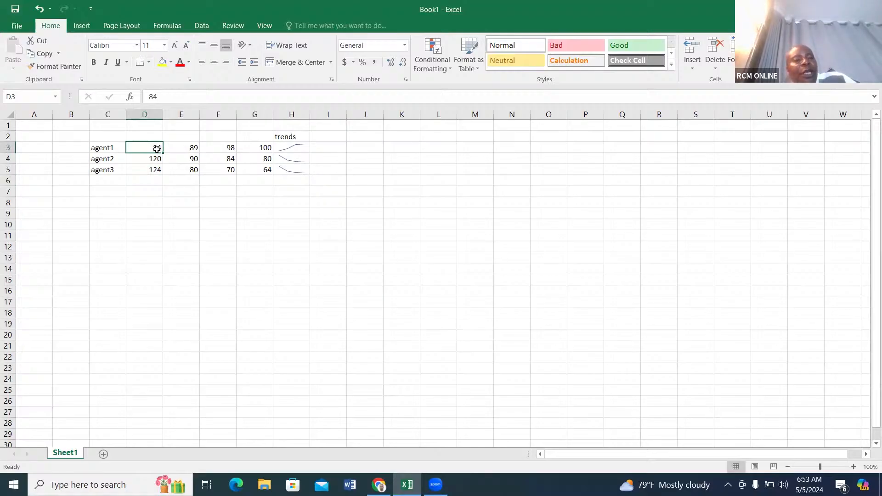
{"action": "left_click_drag", "start_coordinate": [157, 149], "coordinate": [135, 147]}
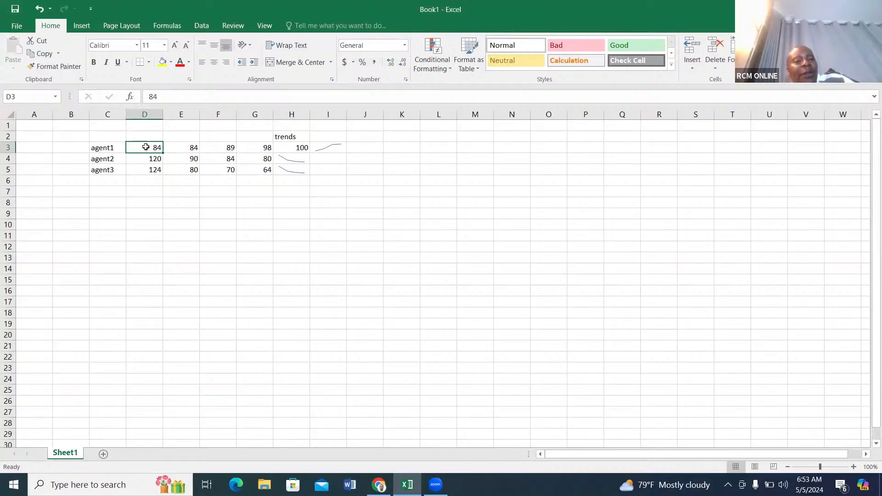
Extend the selection from D3 down through D5.
{"action": "key", "text": "shift+Down"}
{"action": "key", "text": "shift+Down"}
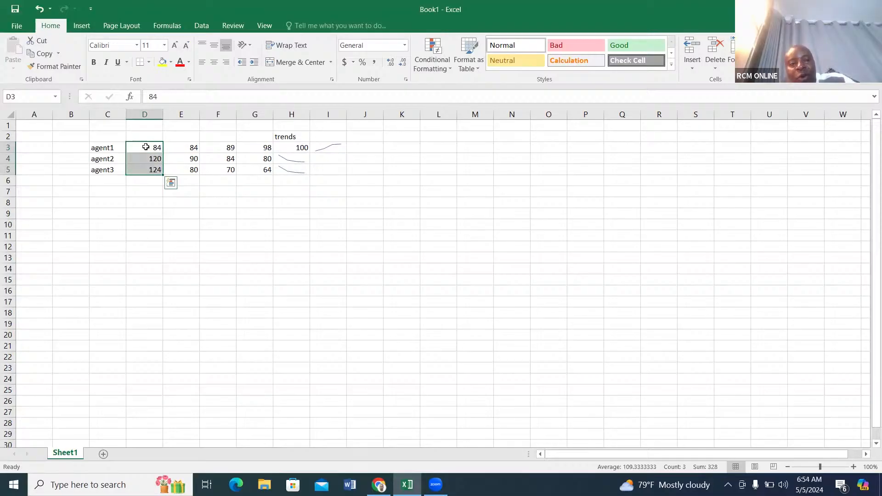
{"action": "left_click", "coordinate": [122, 148]}
Select agent1's cells D3:H3 and extend the selection down through row 5.
{"action": "left_click", "coordinate": [151, 148]}
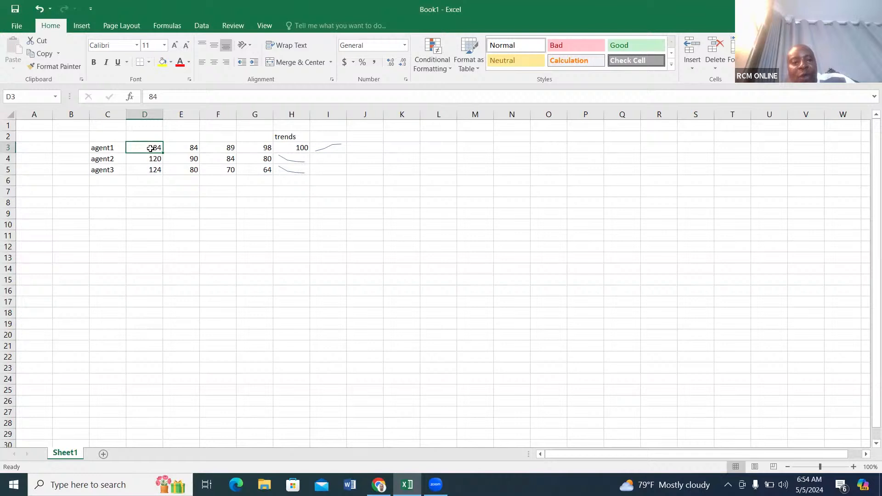
{"action": "key", "text": "shift+Right"}
{"action": "key", "text": "shift+Right"}
{"action": "key", "text": "shift+Right"}
{"action": "key", "text": "shift+Right"}
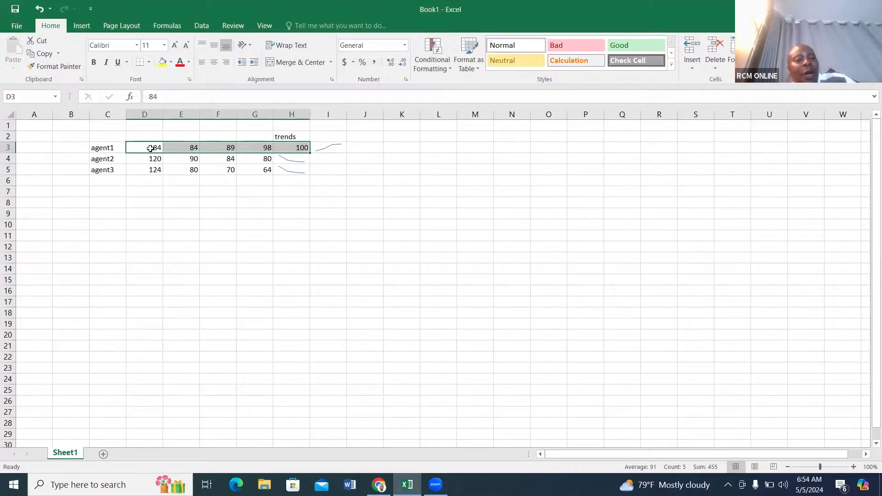
{"action": "key", "text": "shift+Down"}
{"action": "key", "text": "shift+Down"}
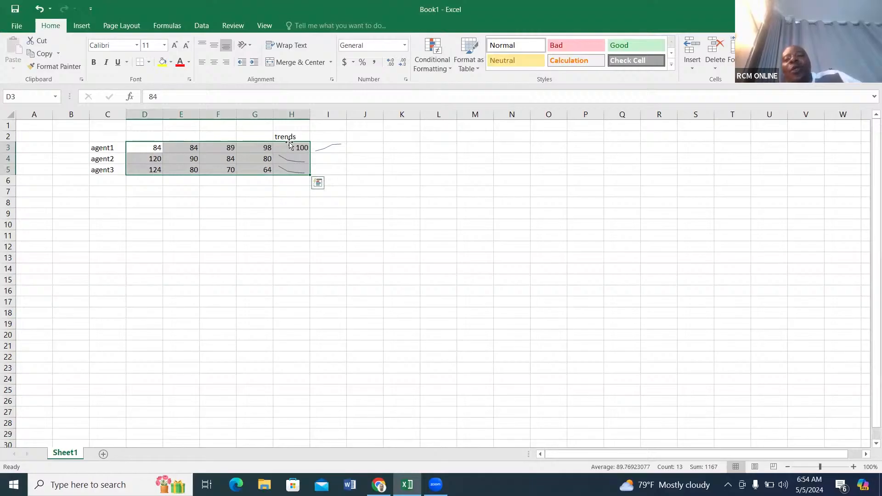
{"action": "left_click", "coordinate": [330, 158]}
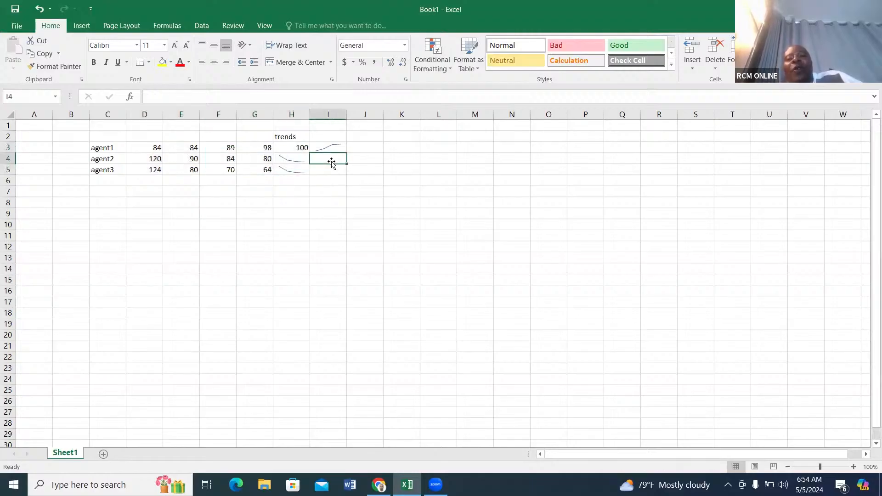
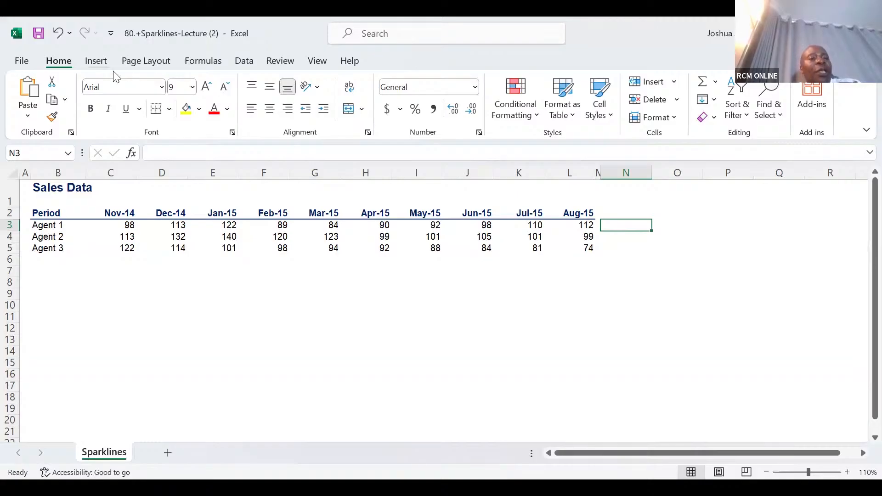
Insert a line sparkline in N3 from Agent 1's data range C3:L3 and fill it down to N5.
{"action": "left_click", "coordinate": [96, 62]}
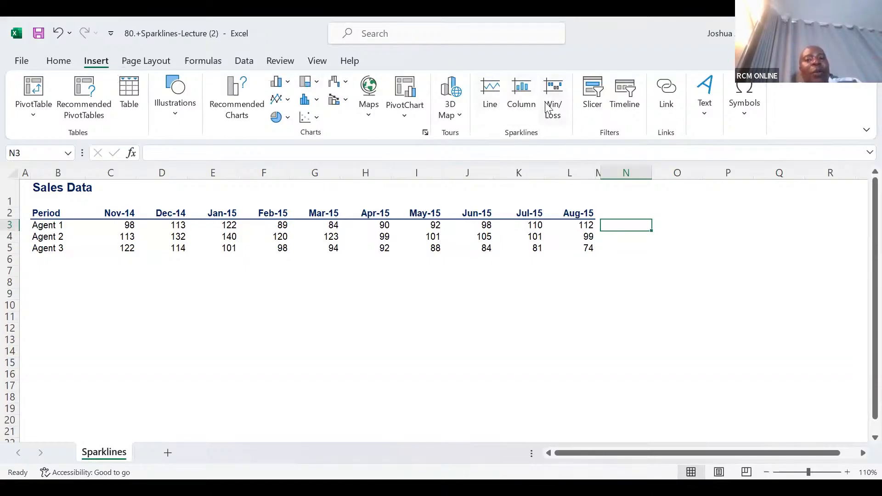
{"action": "left_click", "coordinate": [495, 99]}
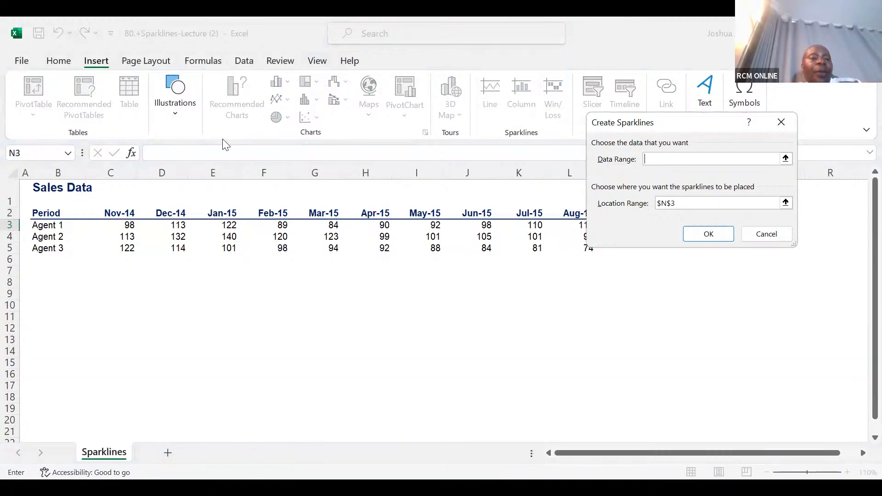
{"action": "left_click", "coordinate": [121, 226]}
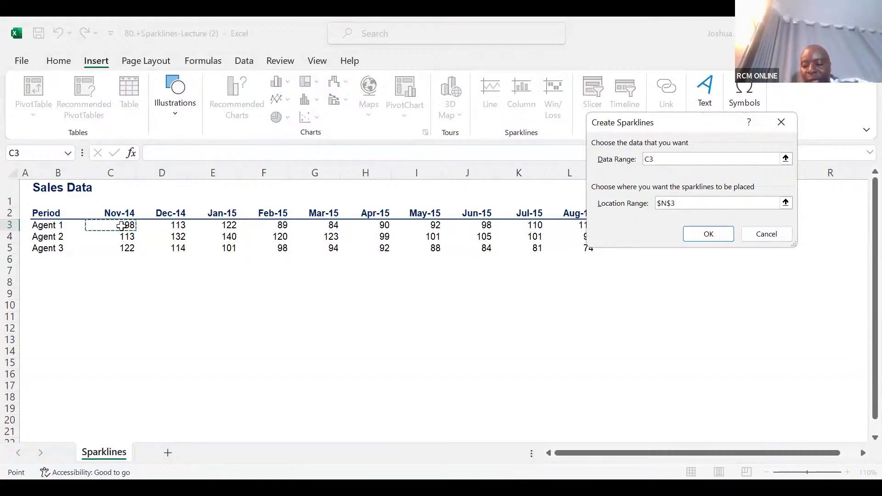
{"action": "key", "text": "ctrl+shift+Right"}
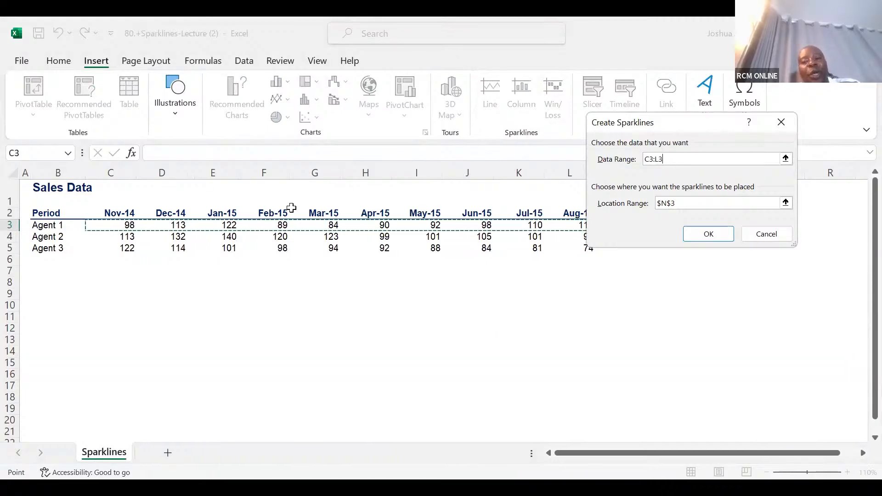
{"action": "left_click", "coordinate": [690, 238]}
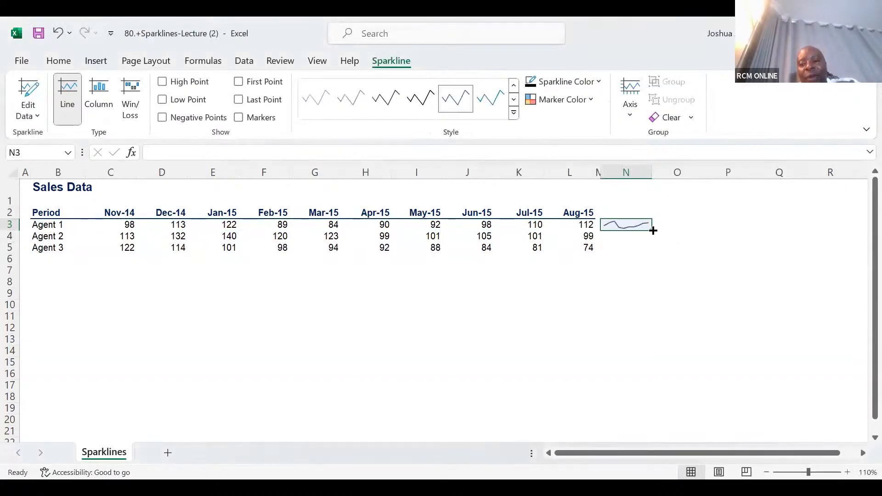
{"action": "left_click_drag", "start_coordinate": [653, 230], "coordinate": [661, 262]}
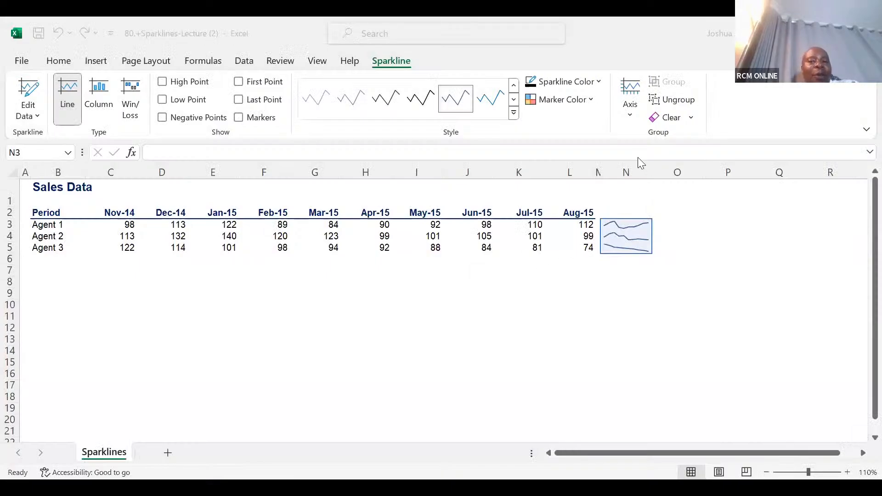
Delete column N together with the three agents' sparklines.
{"action": "left_click", "coordinate": [625, 171]}
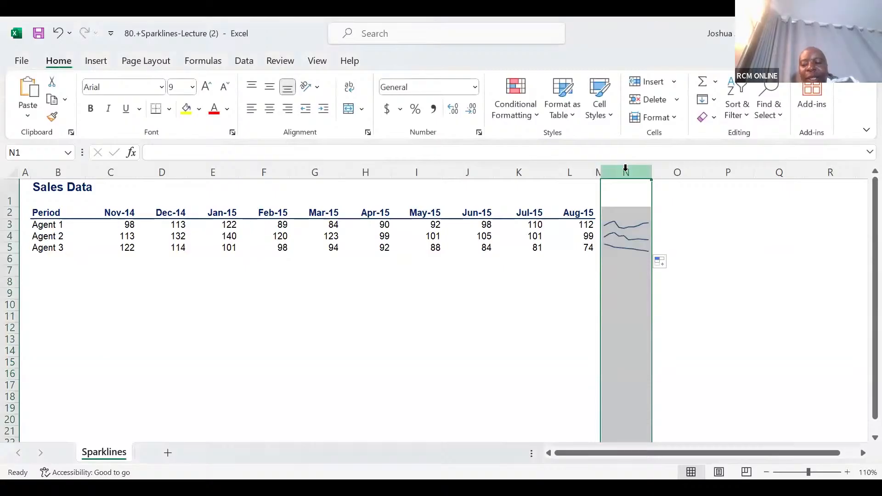
{"action": "key", "text": "ctrl+minus"}
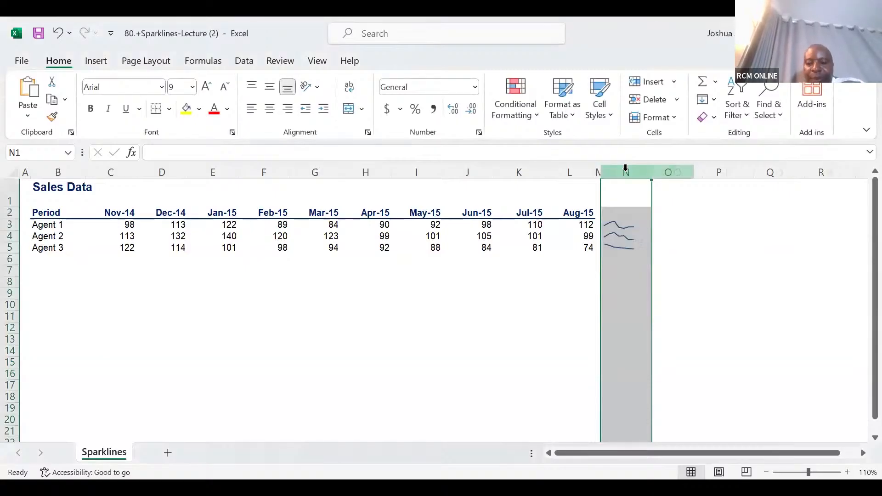
Create a line sparkline for Agent 1 in the emptied cell N3, using C3:L3 as its data range.
{"action": "left_click", "coordinate": [615, 227]}
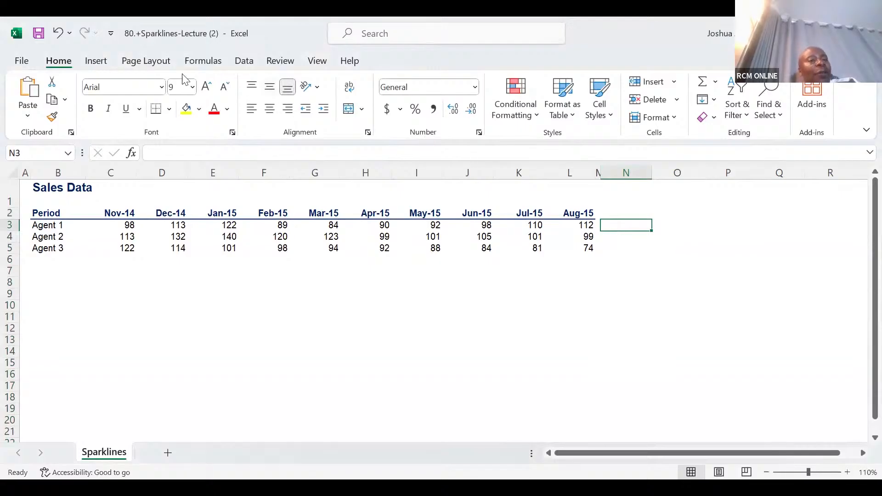
{"action": "left_click", "coordinate": [96, 61]}
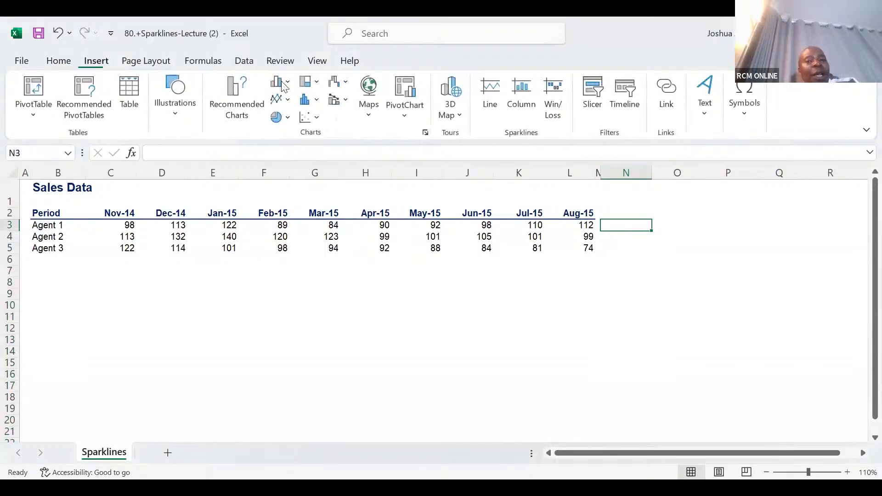
{"action": "left_click", "coordinate": [493, 86]}
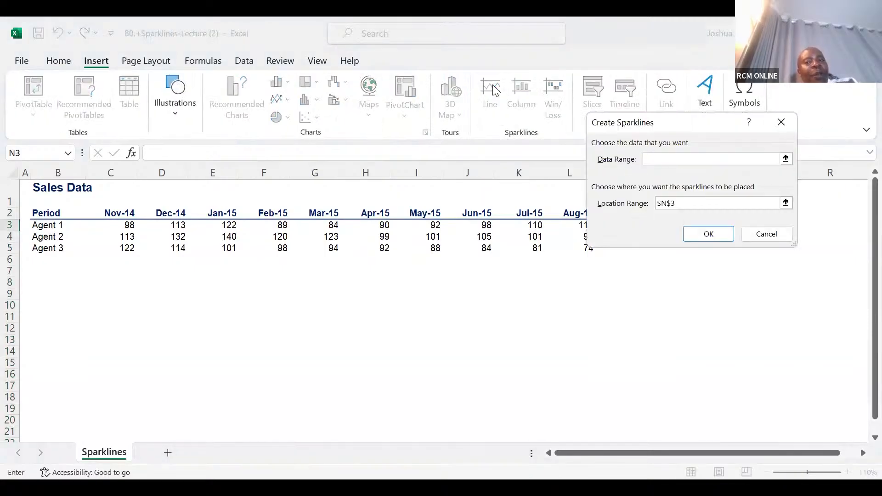
{"action": "left_click", "coordinate": [685, 158]}
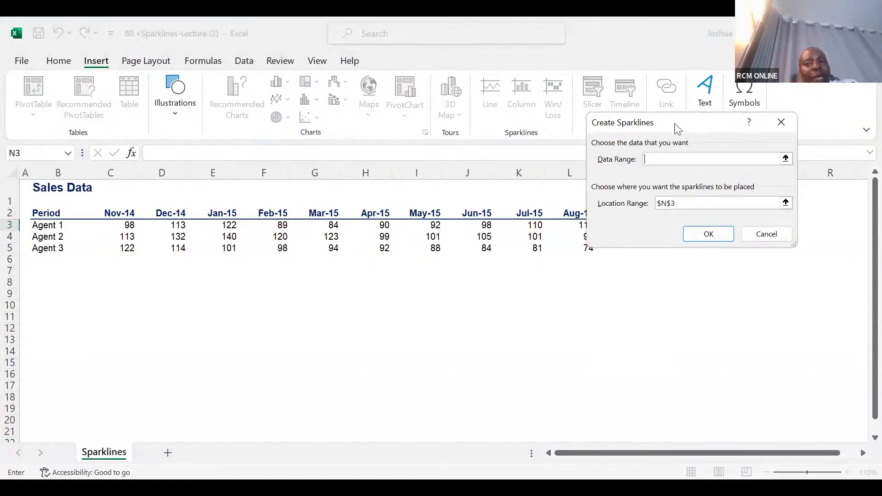
{"action": "left_click_drag", "start_coordinate": [678, 128], "coordinate": [720, 89]}
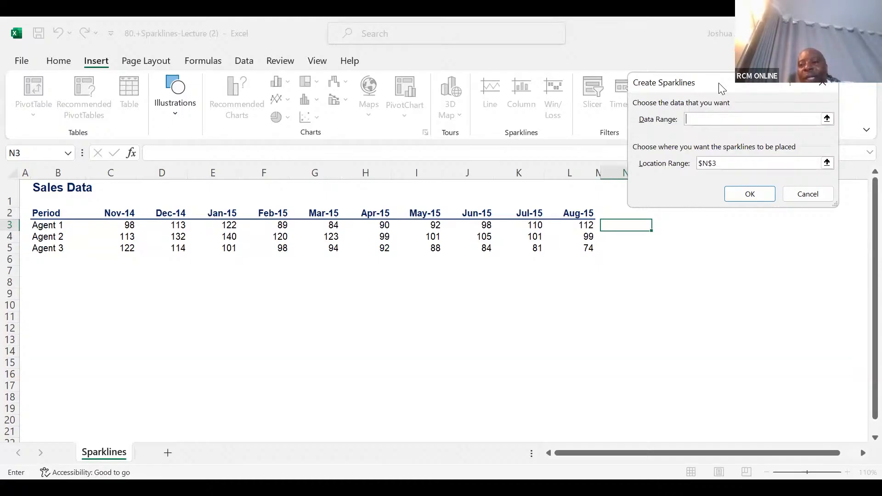
{"action": "left_click_drag", "start_coordinate": [718, 83], "coordinate": [727, 53]}
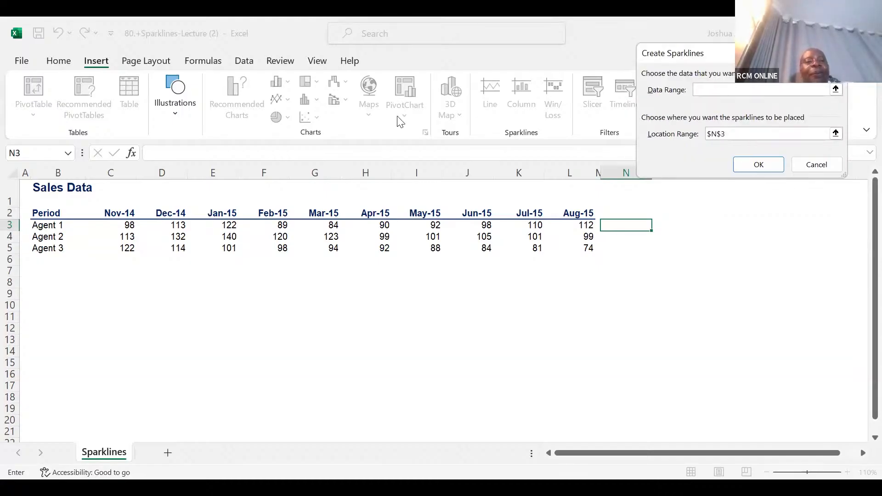
{"action": "left_click", "coordinate": [125, 225]}
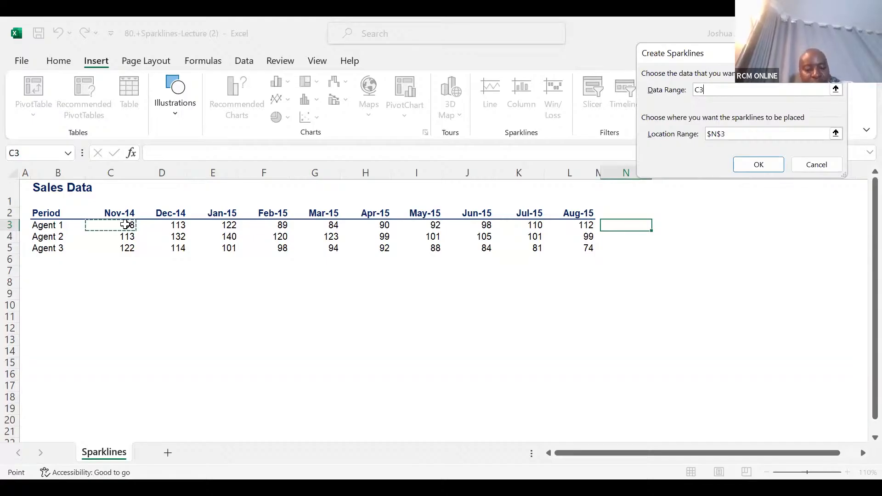
{"action": "left_click_drag", "start_coordinate": [126, 225], "coordinate": [287, 224]}
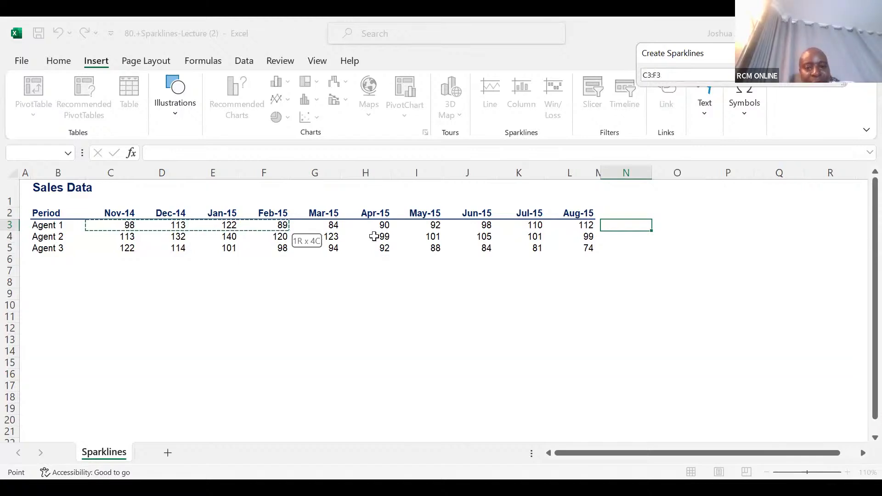
{"action": "left_click_drag", "start_coordinate": [407, 226], "coordinate": [569, 225]}
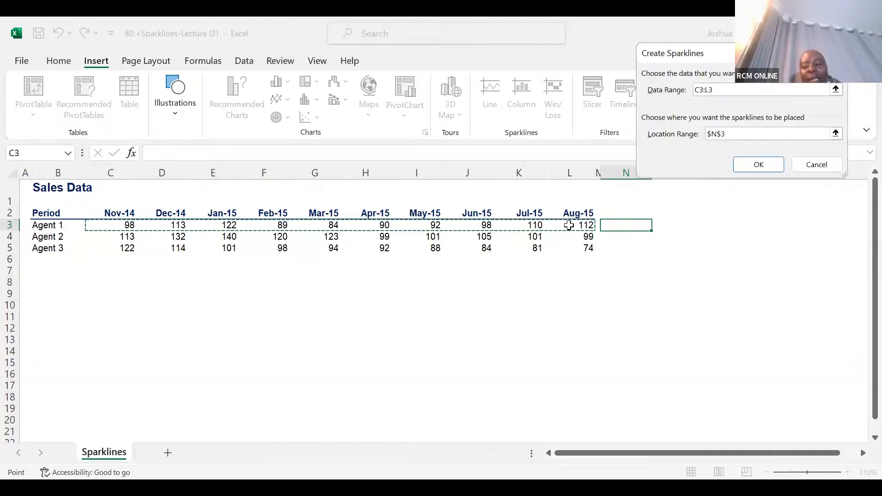
{"action": "key", "text": "Return"}
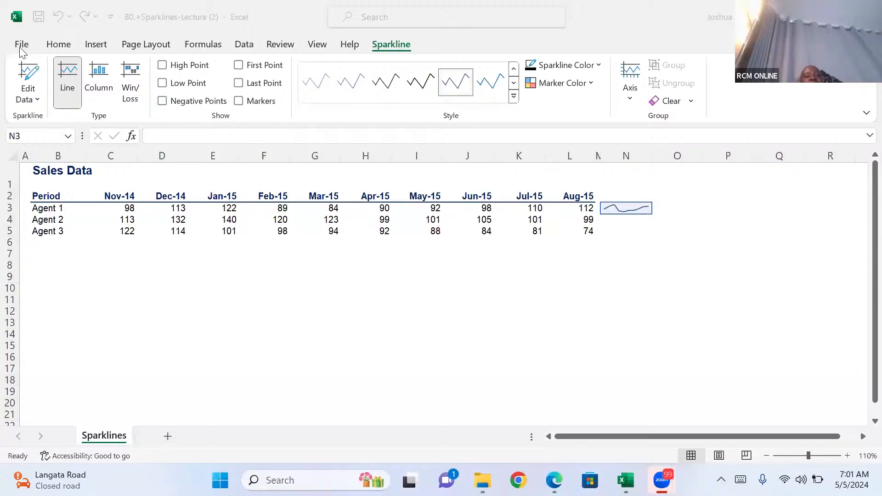
Create a new blank workbook.
{"action": "left_click", "coordinate": [19, 47]}
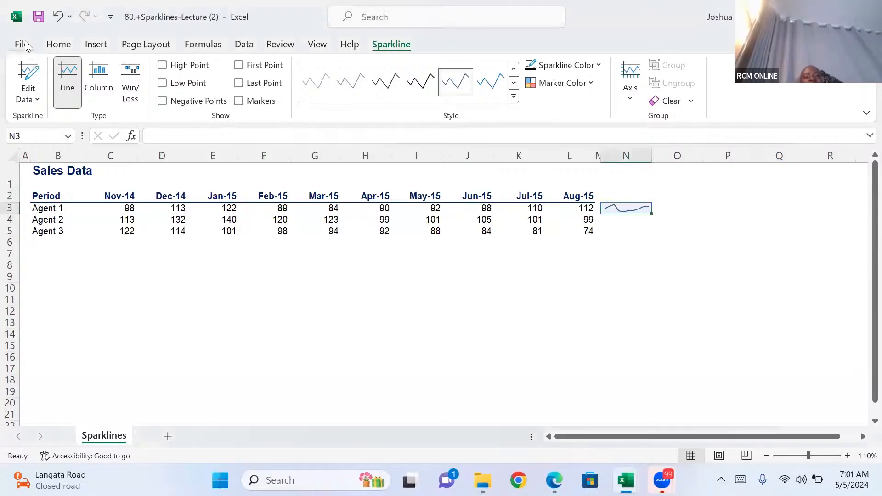
{"action": "left_click", "coordinate": [25, 42]}
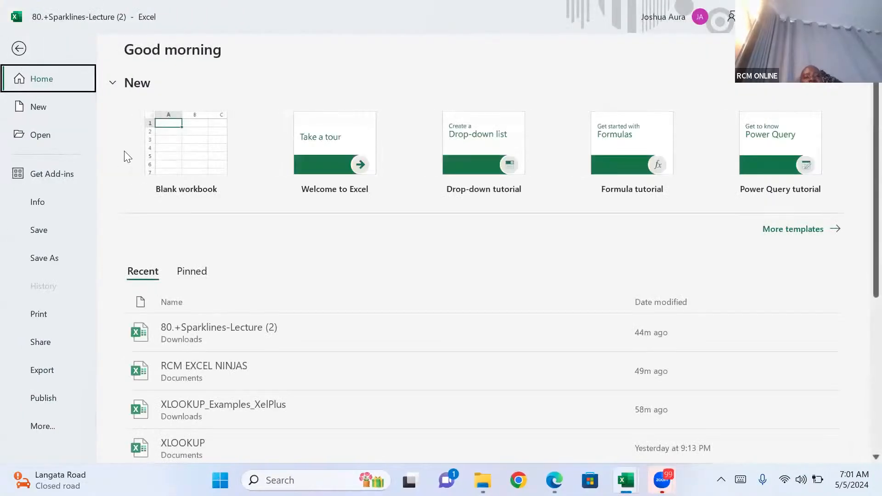
{"action": "left_click", "coordinate": [204, 161]}
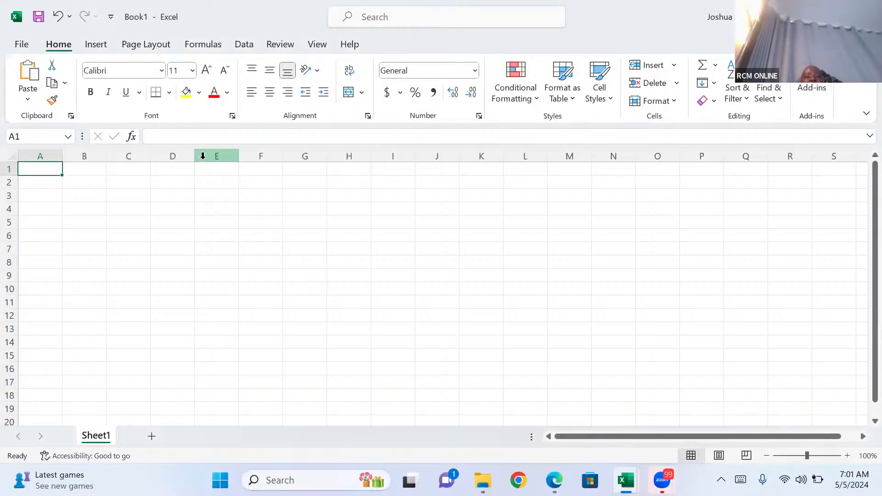
Enter the label "Principal" in D3 and the amount 1,000,000 in E3.
{"action": "left_click", "coordinate": [164, 194]}
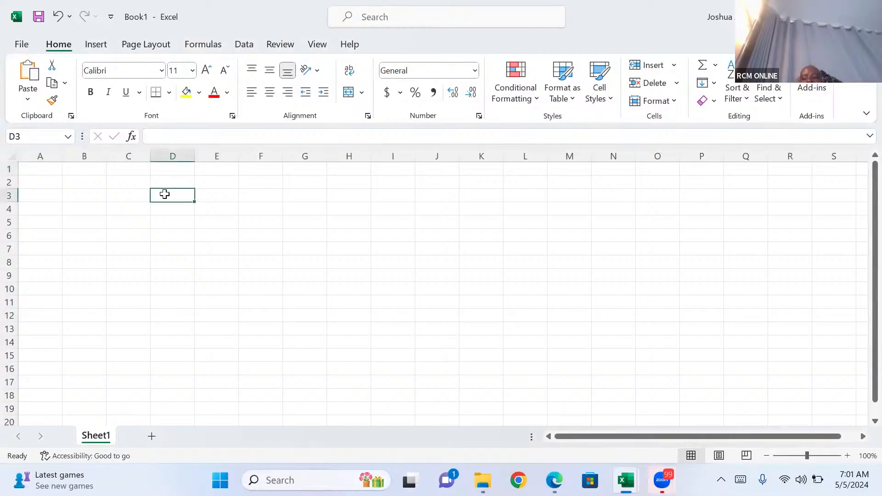
{"action": "left_click", "coordinate": [848, 455]}
{"action": "left_click", "coordinate": [847, 456]}
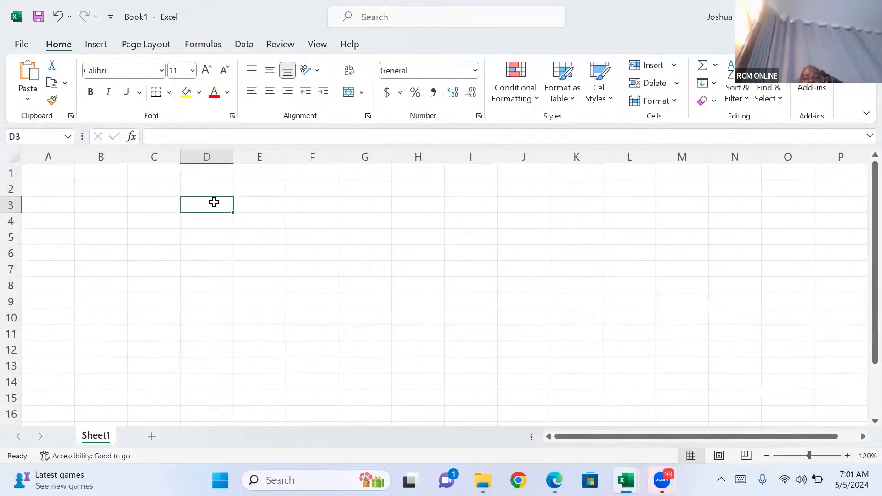
{"action": "type", "text": "Pr"}
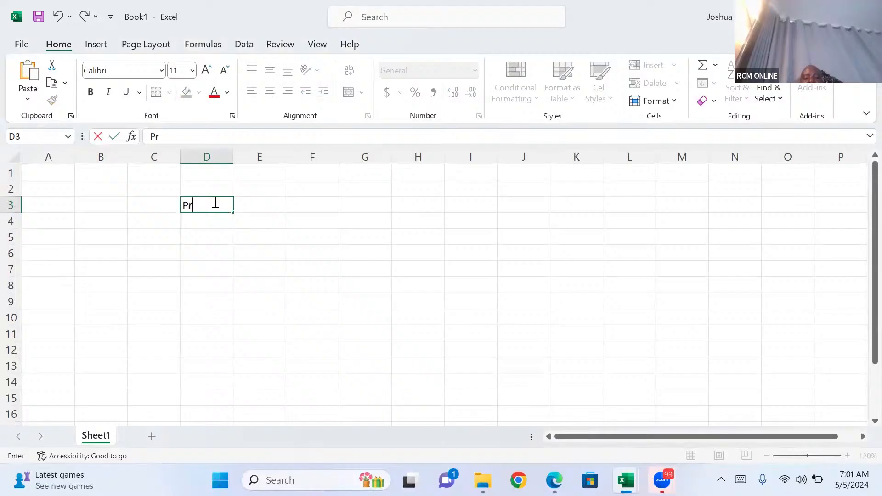
{"action": "type", "text": "incipal"}
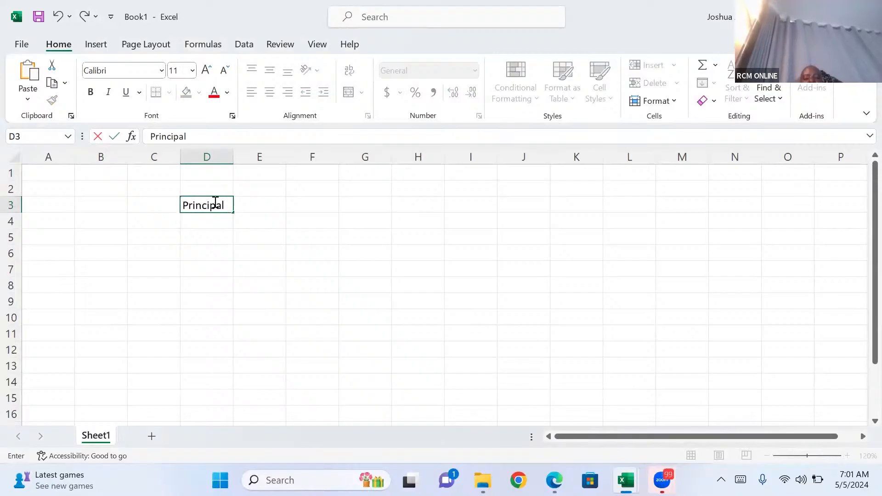
{"action": "key", "text": "Tab"}
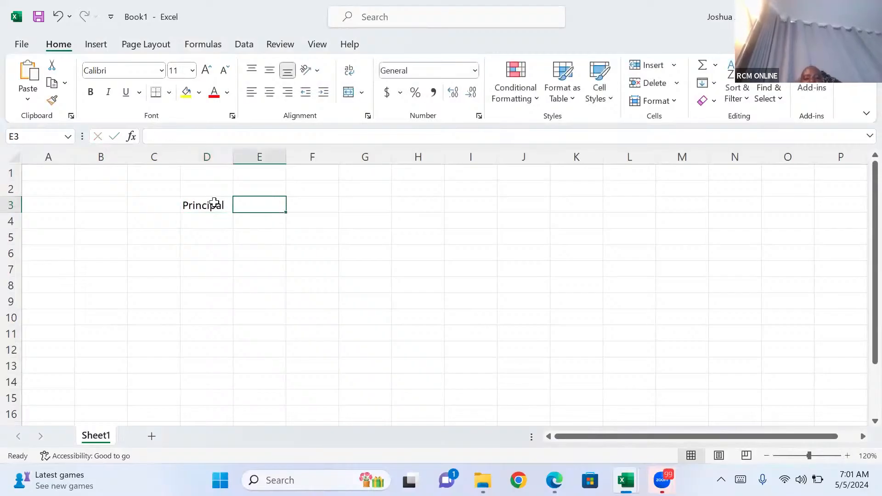
{"action": "type", "text": "1000"}
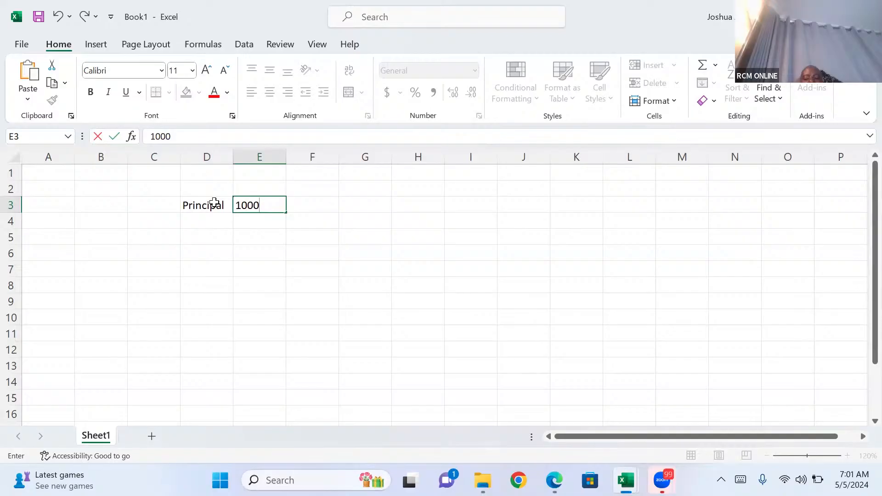
{"action": "type", "text": ",000"}
Enter the label "interest" in D4 and the rate 10% in E4.
{"action": "left_click", "coordinate": [207, 217]}
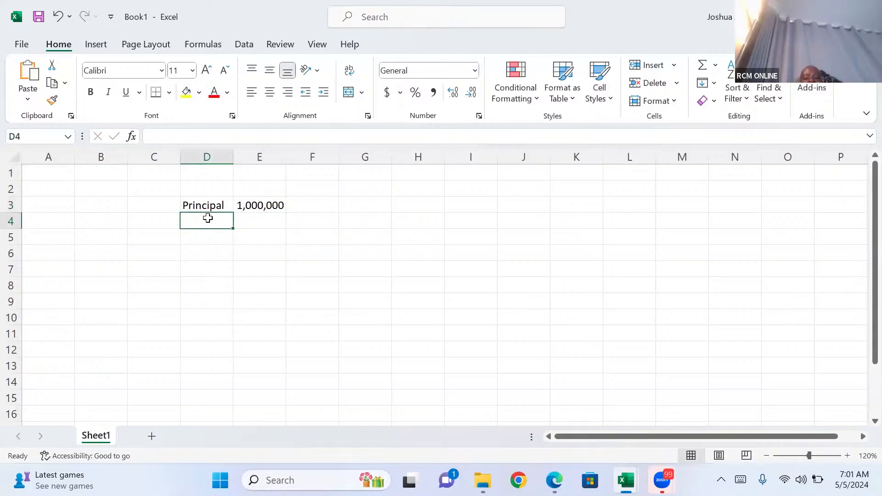
{"action": "type", "text": "in"}
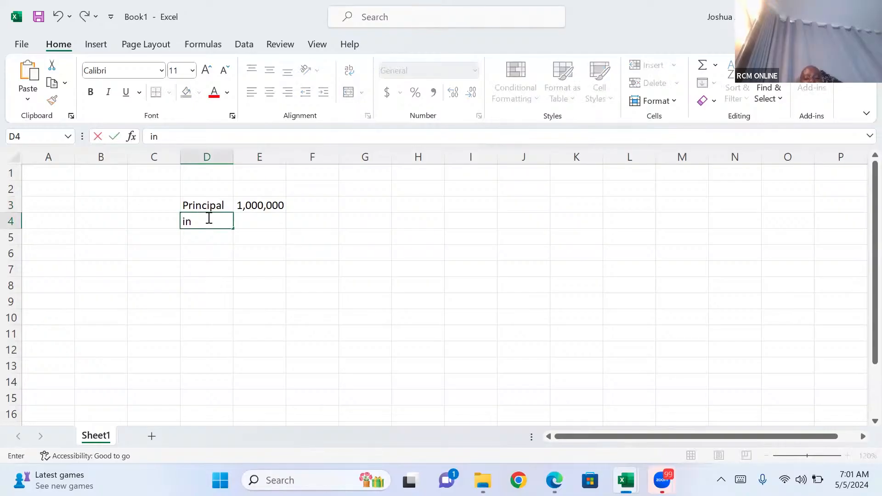
{"action": "type", "text": "terest"}
{"action": "left_click", "coordinate": [275, 226]}
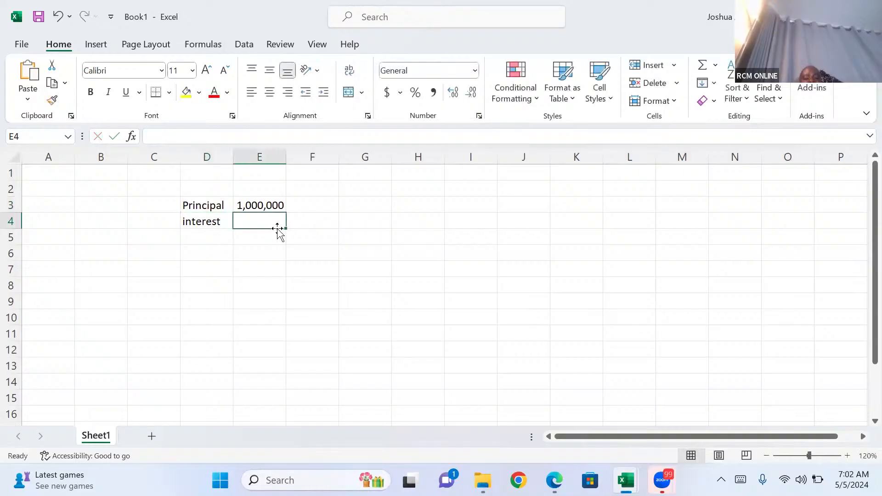
{"action": "type", "text": "10"}
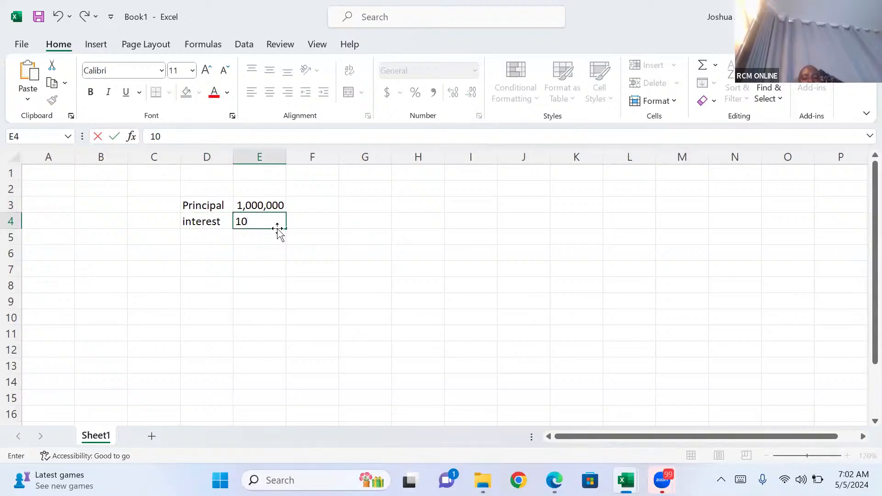
{"action": "type", "text": "%"}
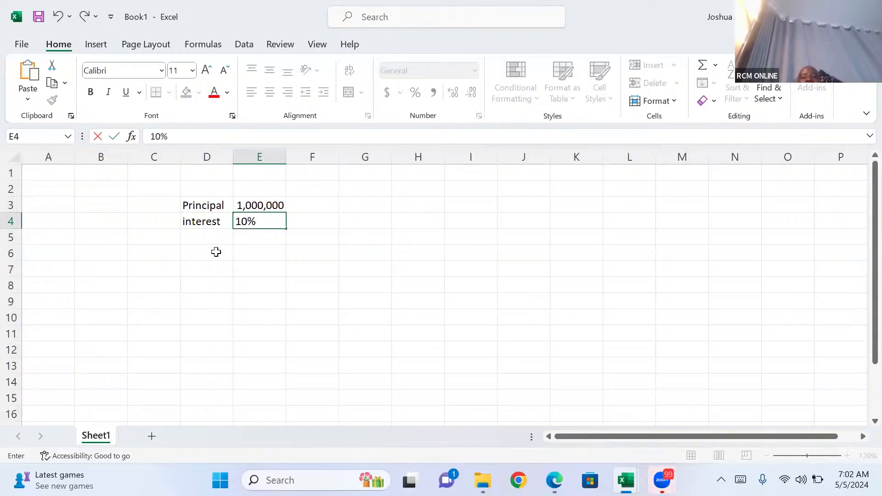
Enter the label "NOY" in D5 and the value 12 in E5.
{"action": "left_click", "coordinate": [205, 238]}
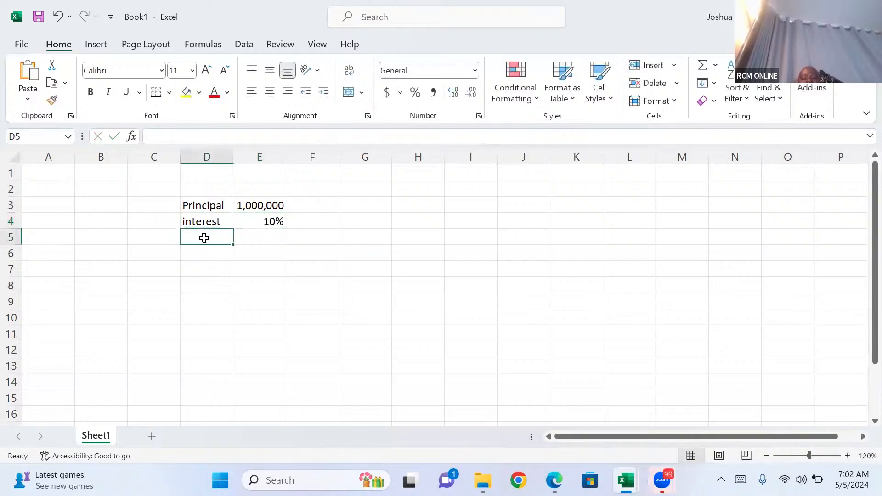
{"action": "type", "text": "1"}
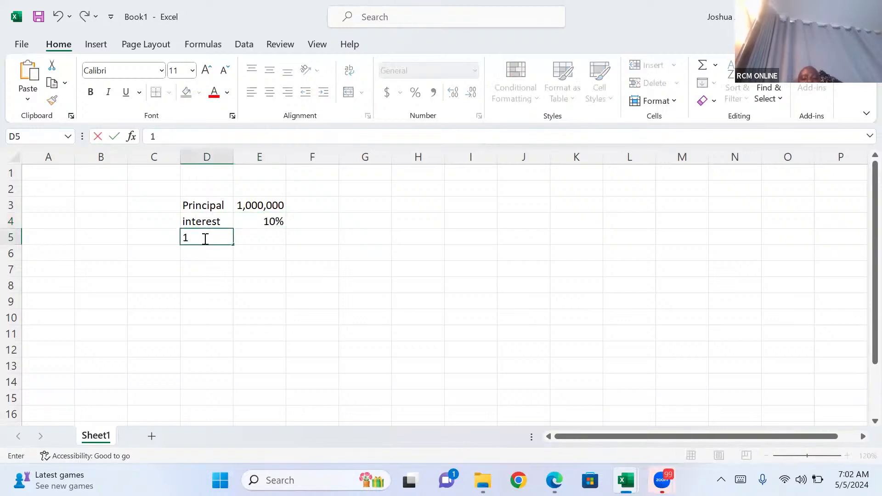
{"action": "key", "text": "BackSpace"}
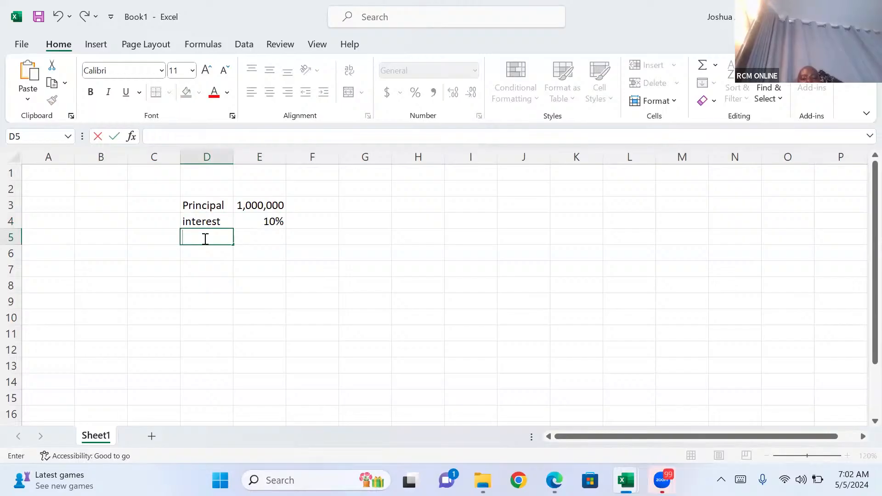
{"action": "type", "text": "NOY"}
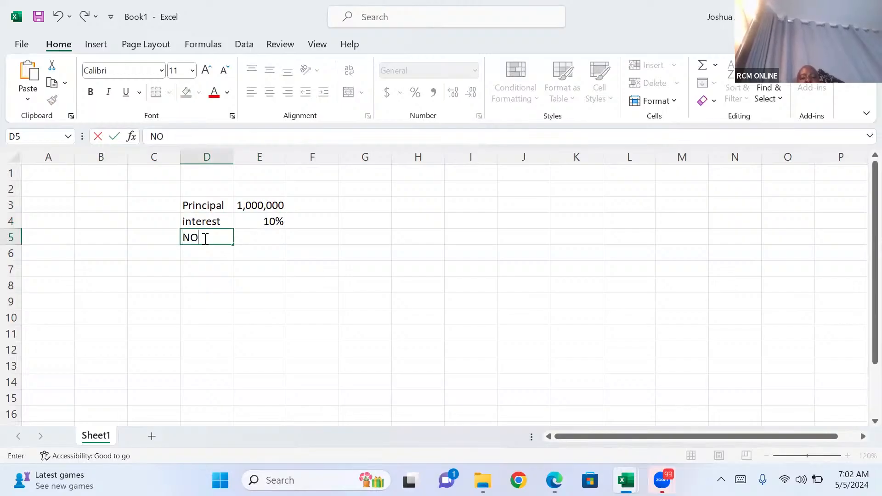
{"action": "left_click", "coordinate": [260, 238]}
{"action": "type", "text": "12"}
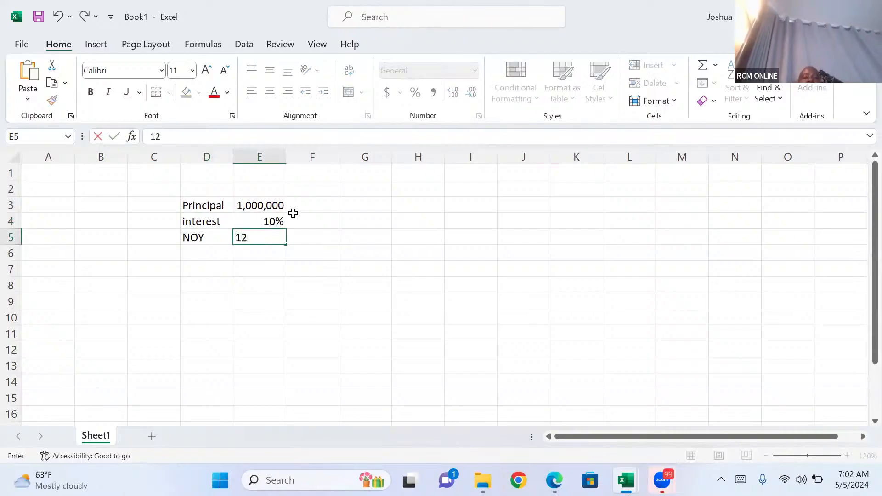
Enter the title "LOAN ARMOTIZATION SCHEDULE" in E8.
{"action": "left_click", "coordinate": [251, 287]}
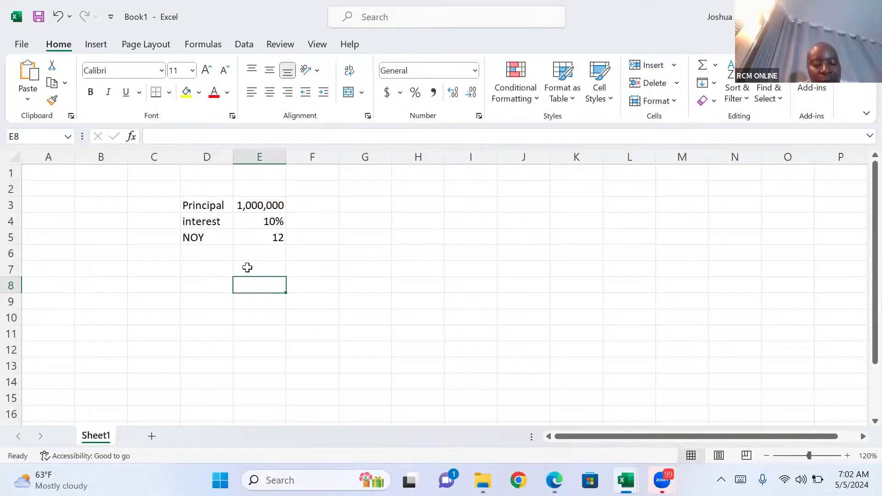
{"action": "type", "text": "LOAN "}
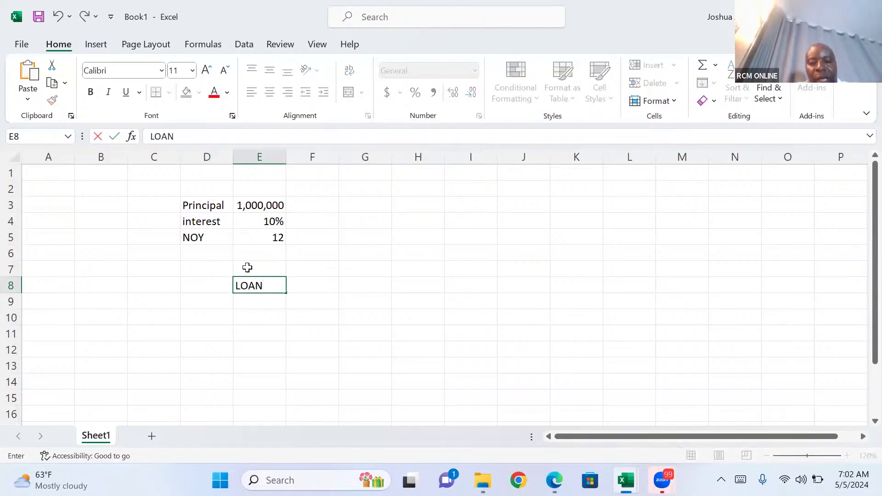
{"action": "type", "text": "ARMO"}
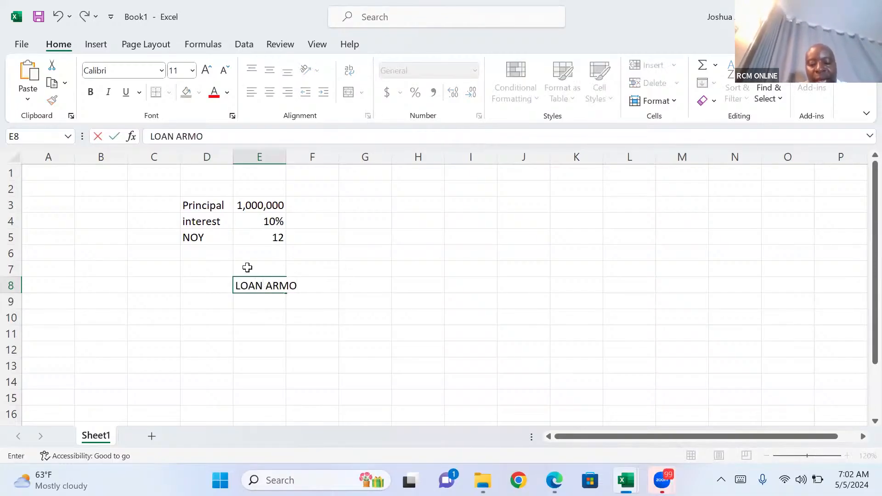
{"action": "type", "text": "TIZAT"}
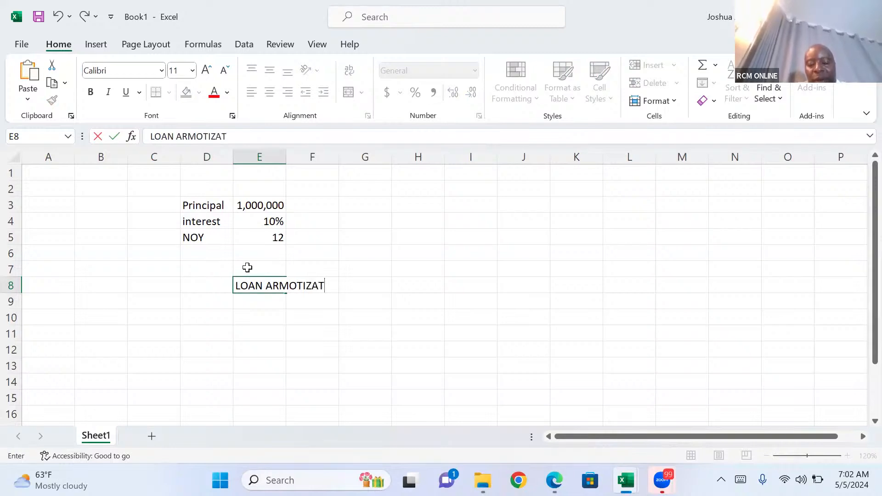
{"action": "type", "text": "ION "}
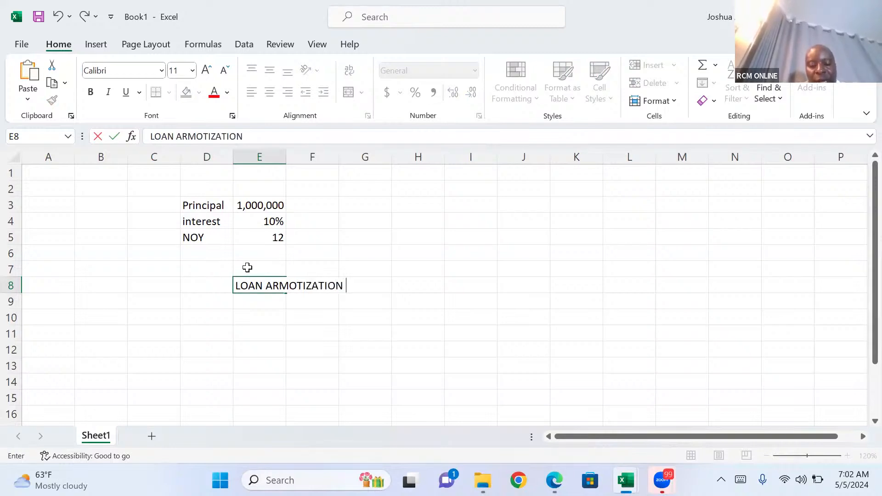
{"action": "type", "text": "SCHEDULE"}
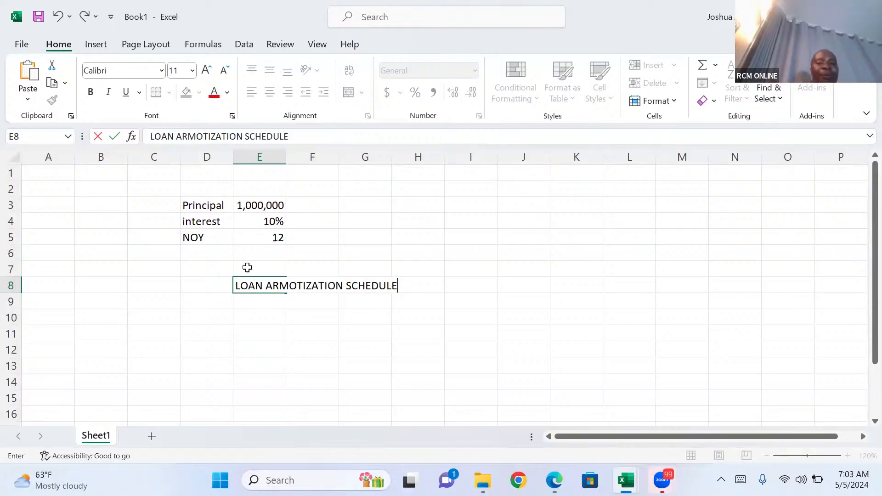
Enter the column headers "YEAR" in E10 and "OPENING BALANCE" in F10.
{"action": "left_click", "coordinate": [258, 314]}
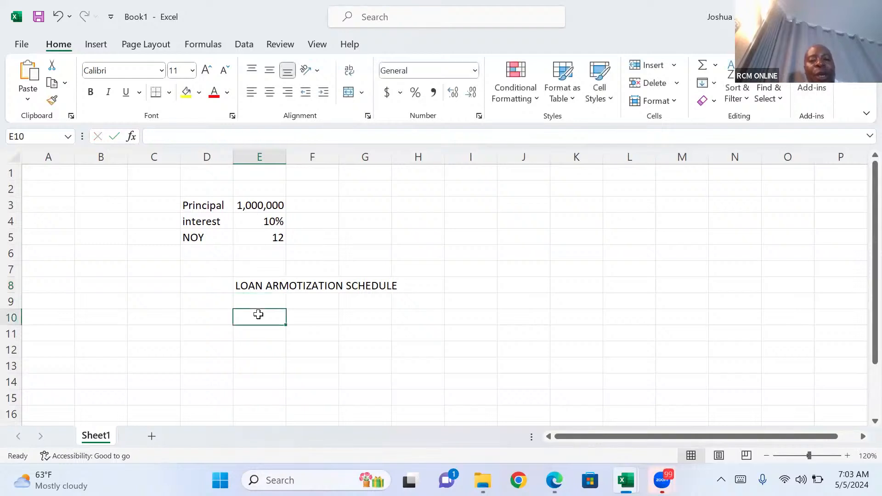
{"action": "left_click", "coordinate": [256, 303]}
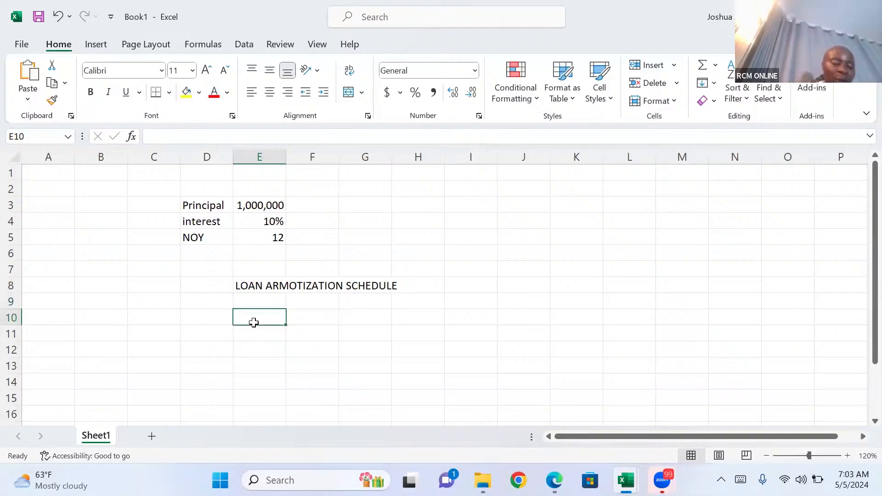
{"action": "type", "text": "YEAR"}
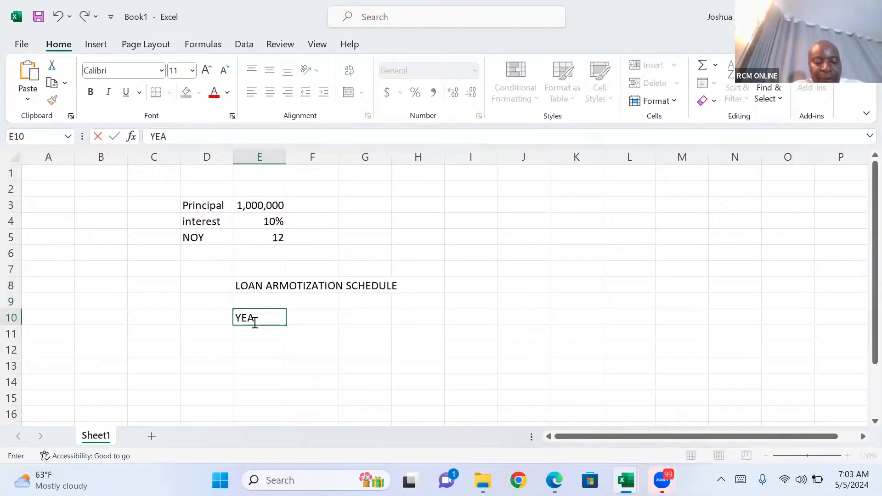
{"action": "left_click", "coordinate": [295, 318]}
{"action": "type", "text": "O"}
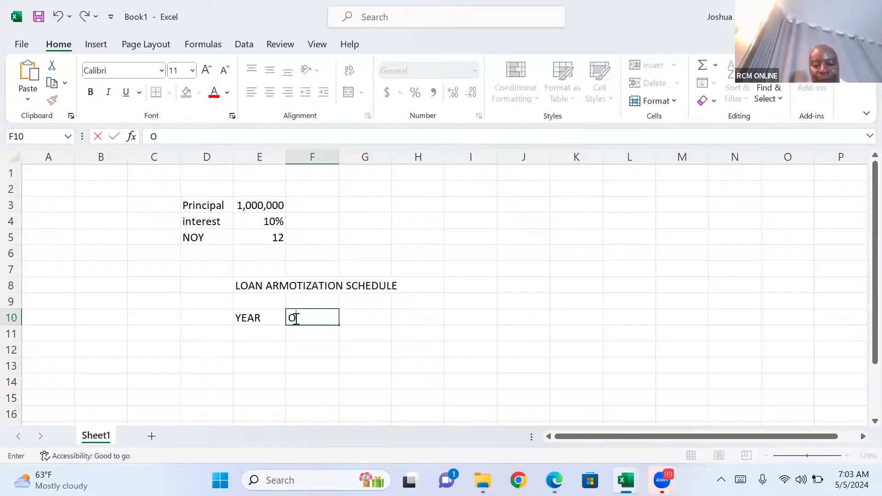
{"action": "type", "text": "PENING"}
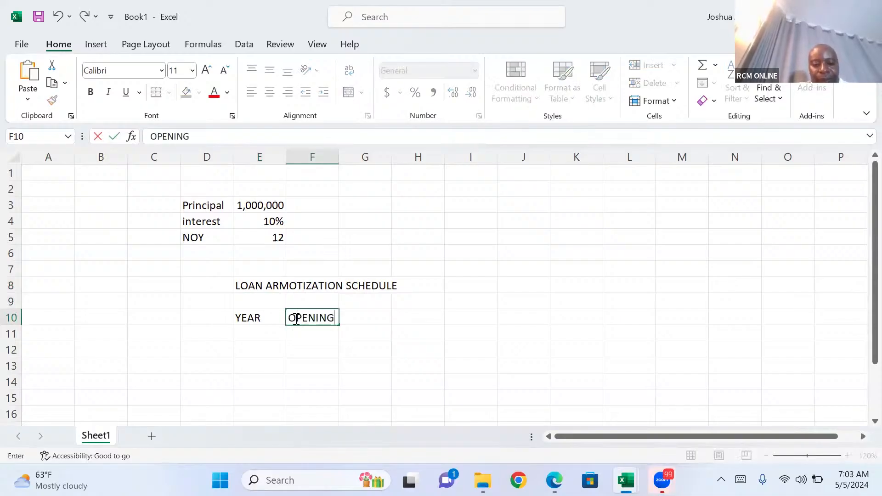
{"action": "type", "text": " BALANCE"}
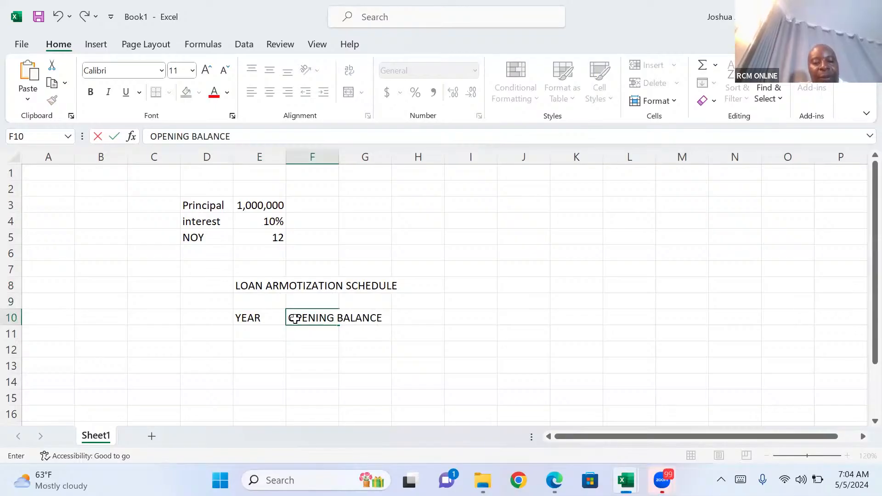
{"action": "key", "text": "Tab"}
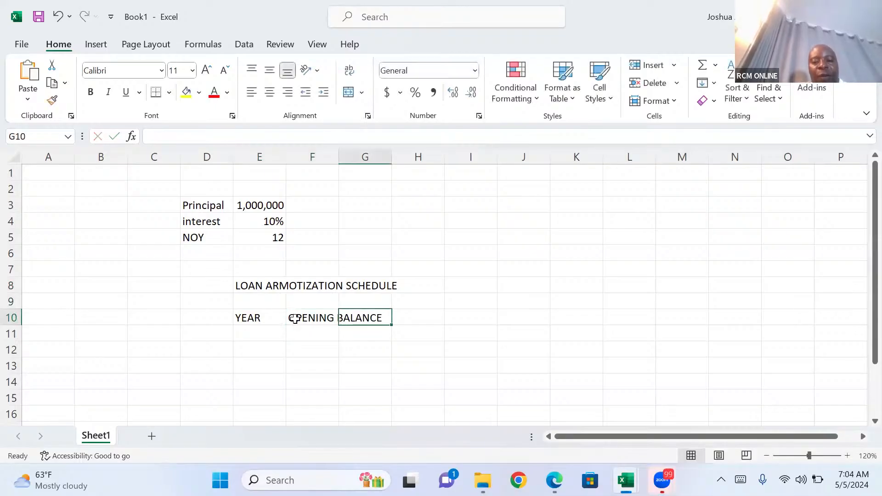
Enter the column headers "INTEREST" in G10 and "INSTALMENT PAID" in H10.
{"action": "type", "text": "IN"}
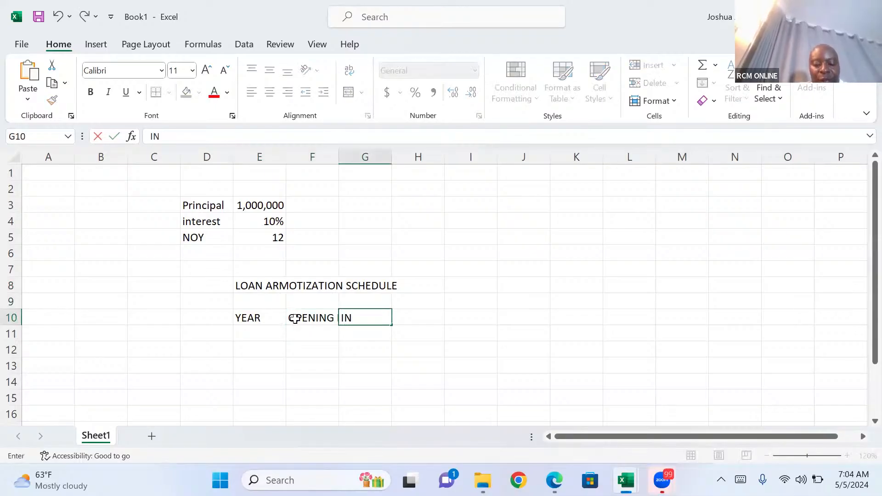
{"action": "type", "text": "TERS"}
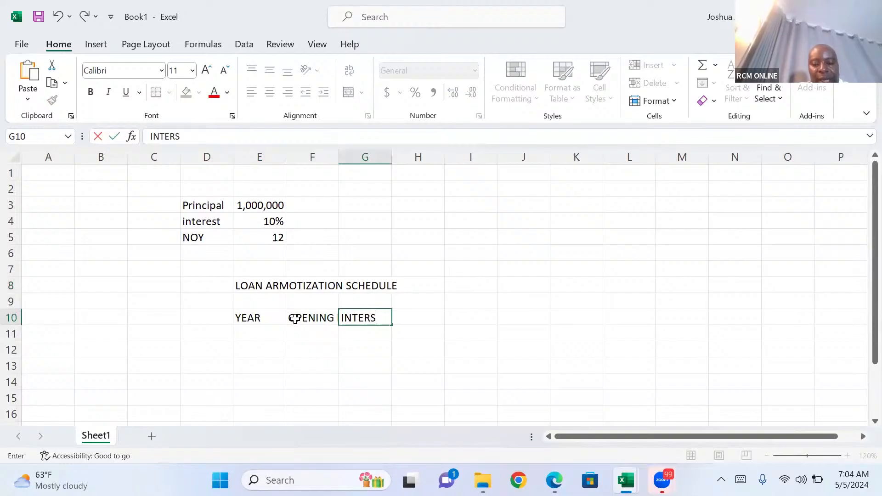
{"action": "key", "text": "BackSpace"}
{"action": "type", "text": "EST"}
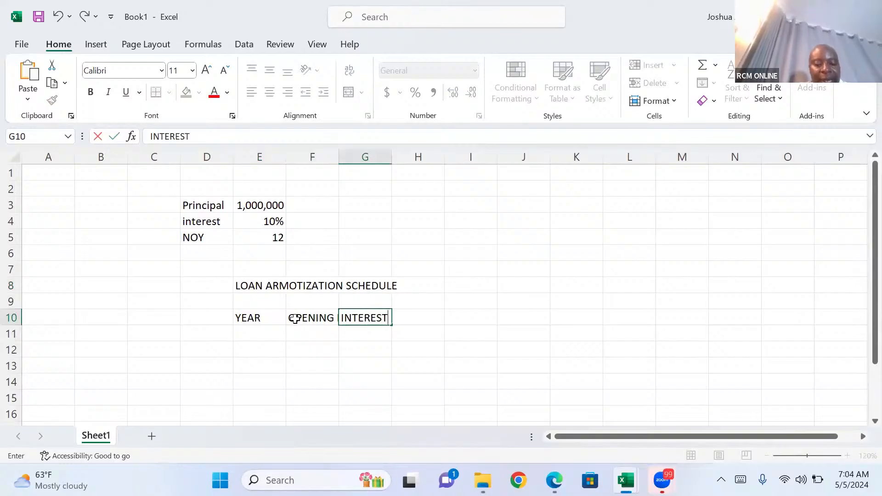
{"action": "key", "text": "Tab"}
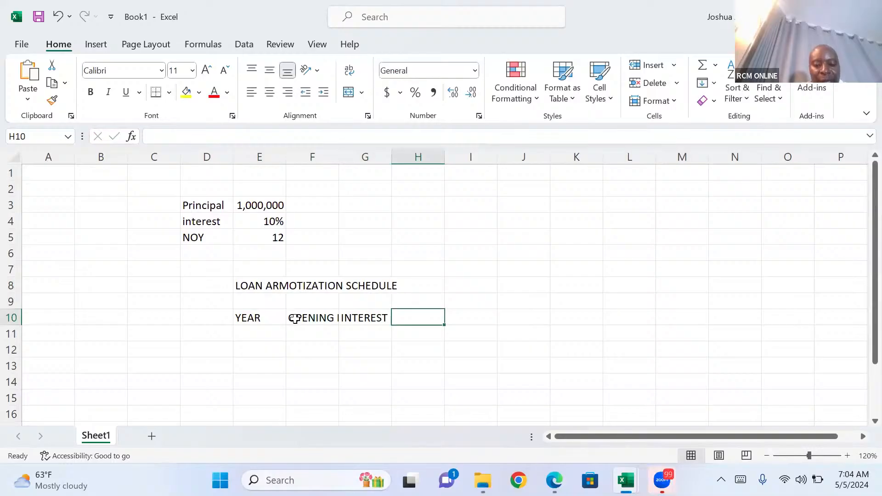
{"action": "type", "text": "IN"}
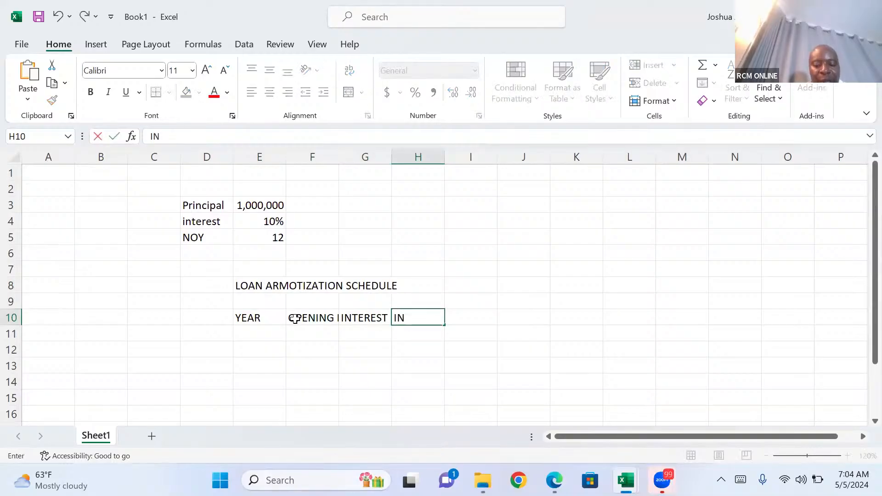
{"action": "type", "text": "STALMEN"}
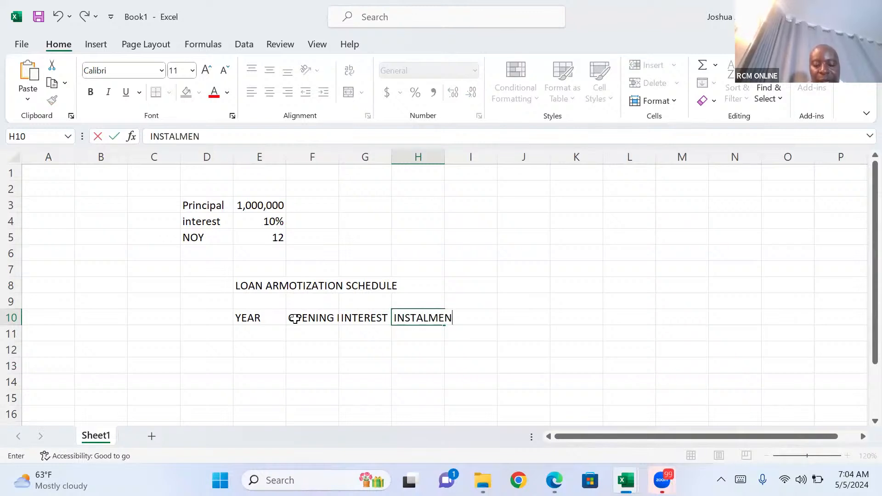
{"action": "type", "text": "T PAID"}
{"action": "key", "text": "Tab"}
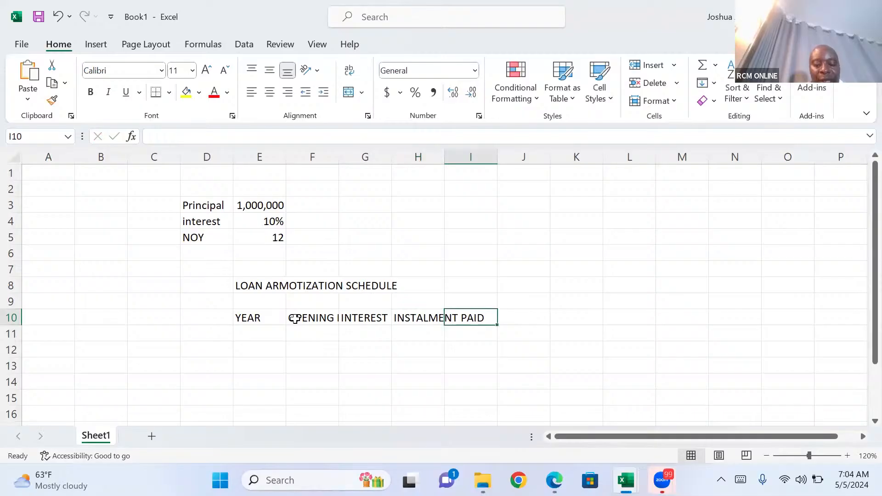
Enter the last column header, "CLOSING BALANCE", in I10.
{"action": "type", "text": "CLOSIN"}
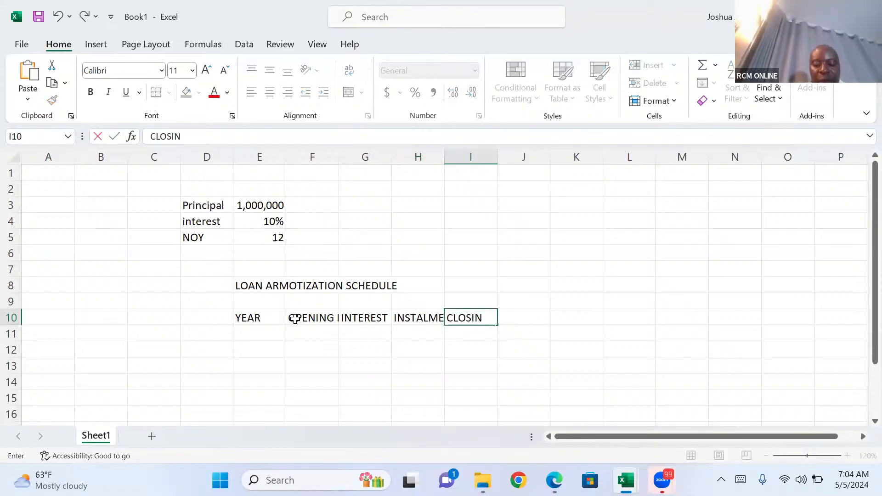
{"action": "type", "text": "G BANCE"}
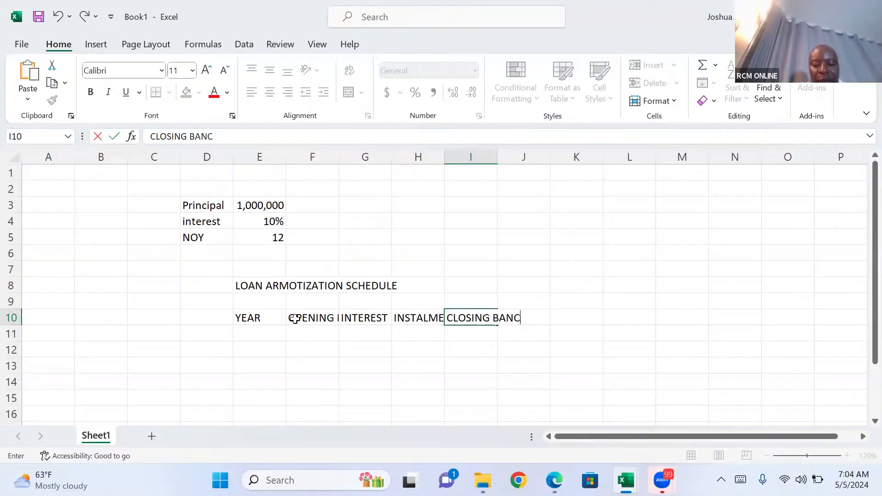
{"action": "key", "text": "BackSpace"}
{"action": "key", "text": "BackSpace"}
{"action": "key", "text": "BackSpace"}
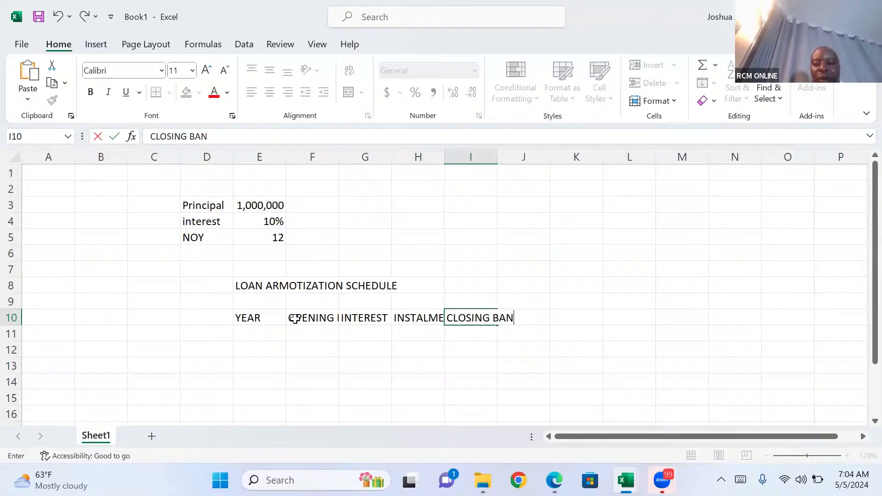
{"action": "type", "text": "LANCE"}
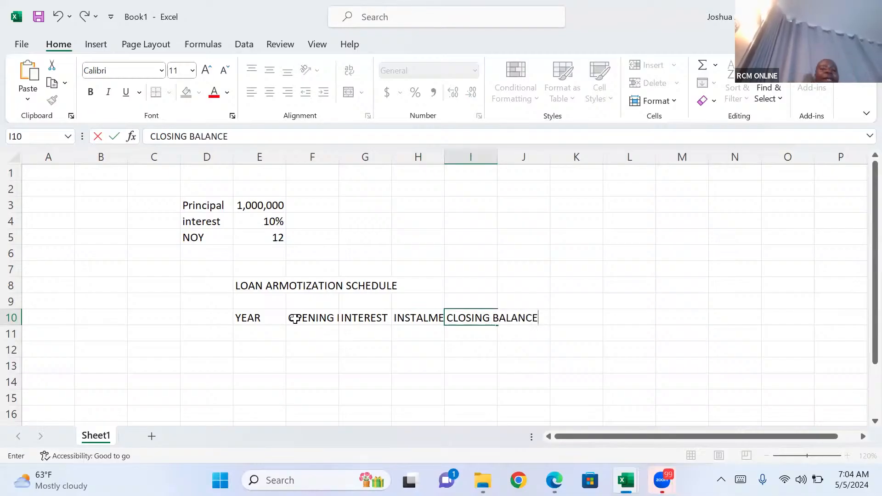
{"action": "left_click", "coordinate": [262, 333]}
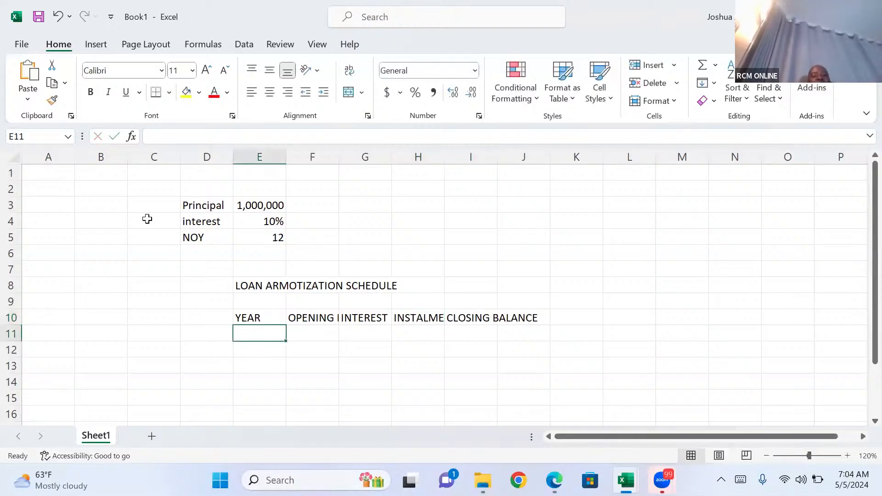
Auto-fit the width of all columns in the sheet to their contents.
{"action": "left_click", "coordinate": [13, 158]}
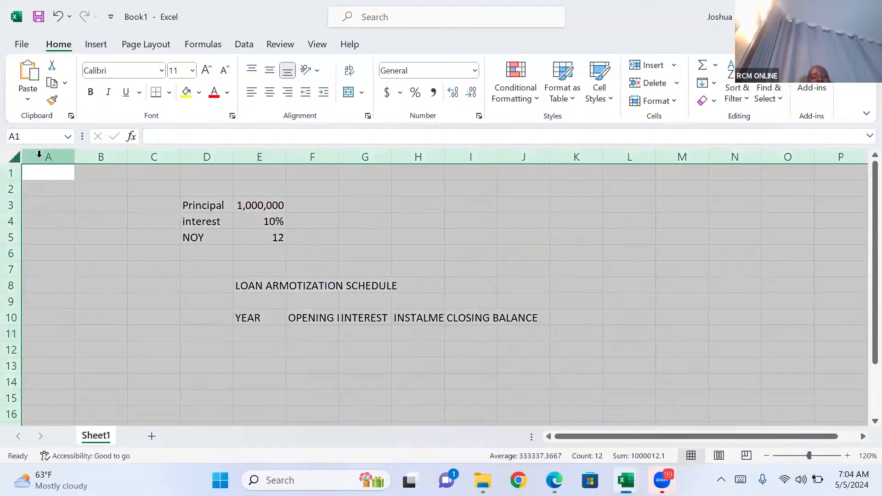
{"action": "double_click", "coordinate": [76, 158]}
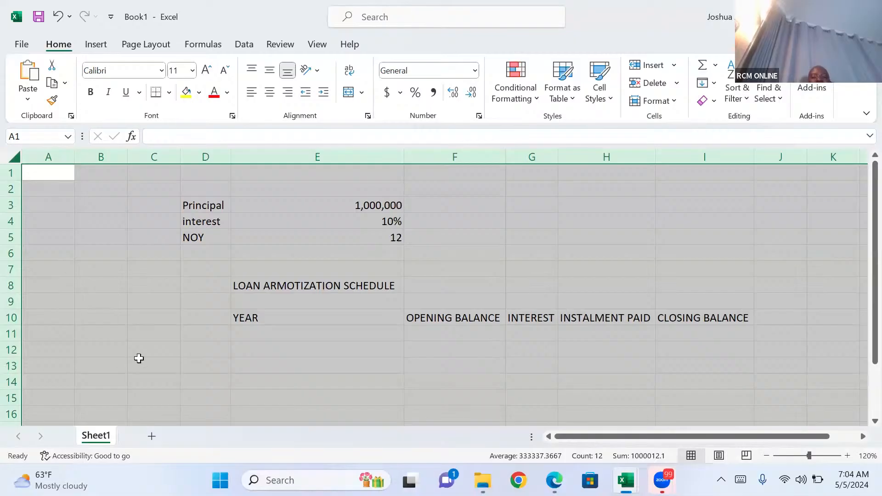
Fill the YEAR column with the numbers 1 to 12 by entering =SEQUENCE(12) in E11.
{"action": "left_click", "coordinate": [272, 331]}
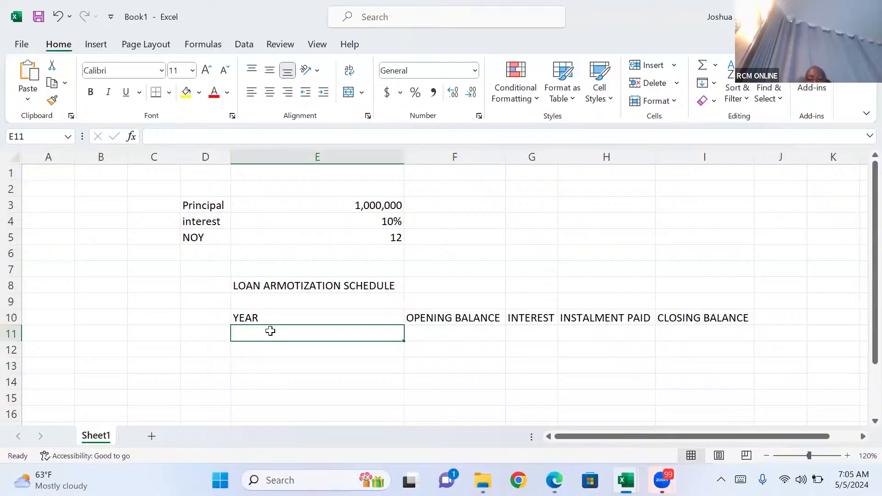
{"action": "type", "text": "=SE"}
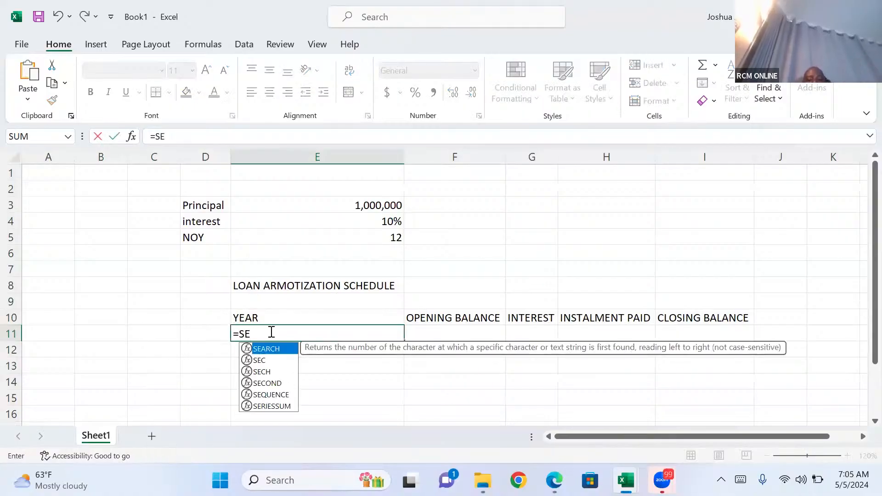
{"action": "type", "text": "Q"}
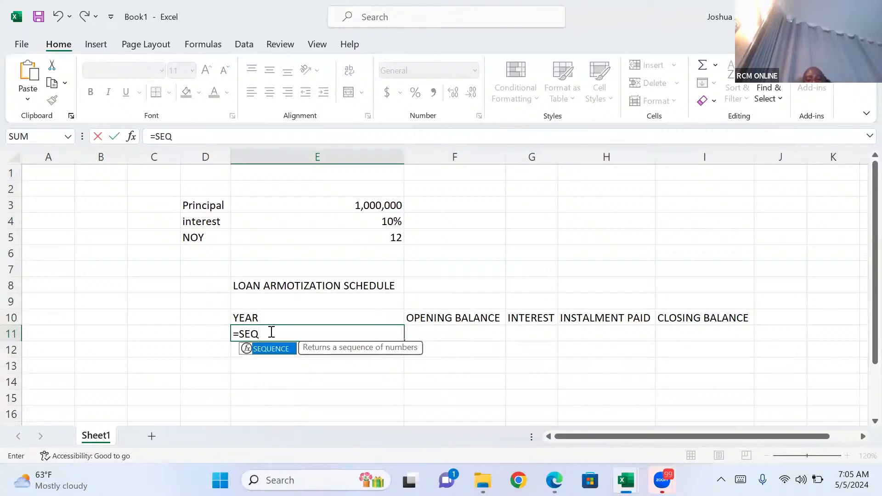
{"action": "key", "text": "Tab"}
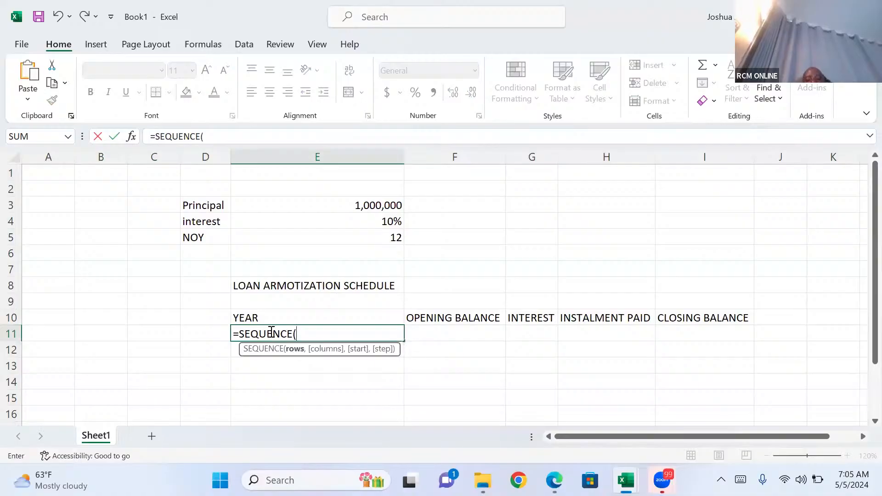
{"action": "type", "text": "12"}
{"action": "key", "text": "Return"}
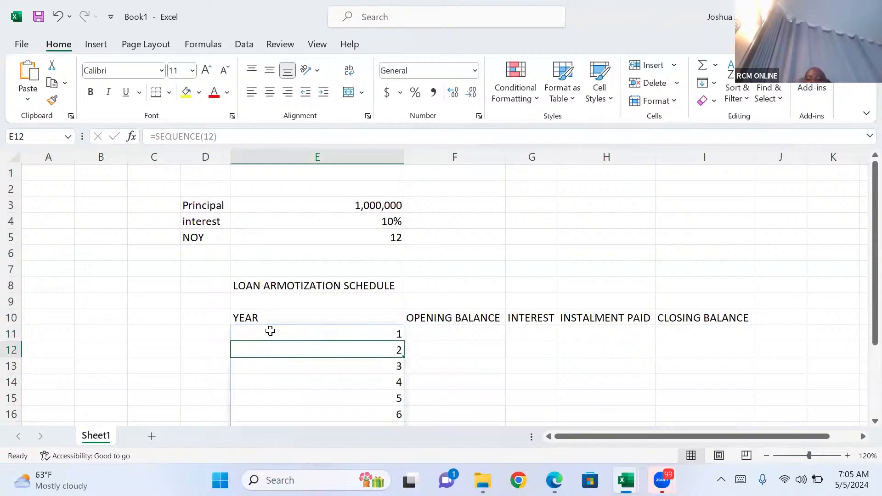
Check the generated year numbers down the YEAR column from E11 to E22.
{"action": "key", "text": "Down"}
{"action": "key", "text": "Down"}
{"action": "key", "text": "Down"}
{"action": "key", "text": "Down"}
{"action": "key", "text": "Down"}
{"action": "key", "text": "Down"}
{"action": "key", "text": "Down"}
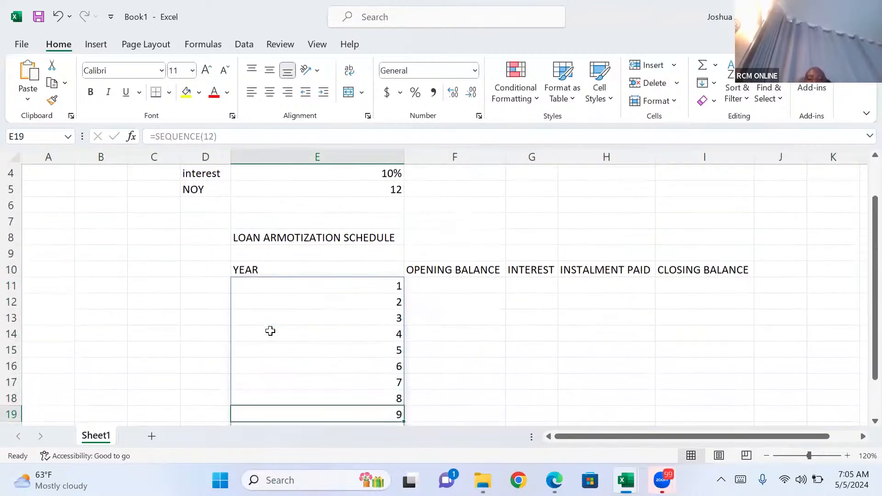
{"action": "key", "text": "Down"}
{"action": "key", "text": "Down"}
{"action": "key", "text": "Down"}
{"action": "key", "text": "Down"}
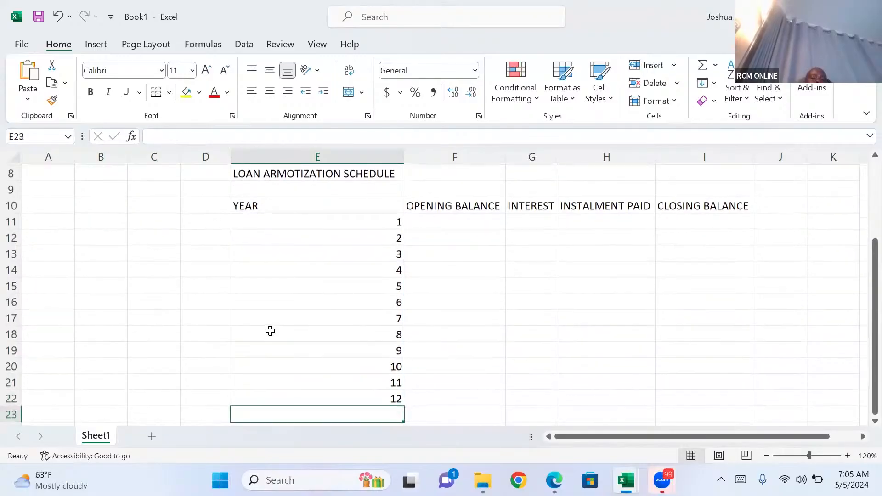
{"action": "key", "text": "Up"}
{"action": "key", "text": "Up"}
{"action": "key", "text": "Up"}
{"action": "key", "text": "Up"}
{"action": "key", "text": "Up"}
{"action": "key", "text": "Up"}
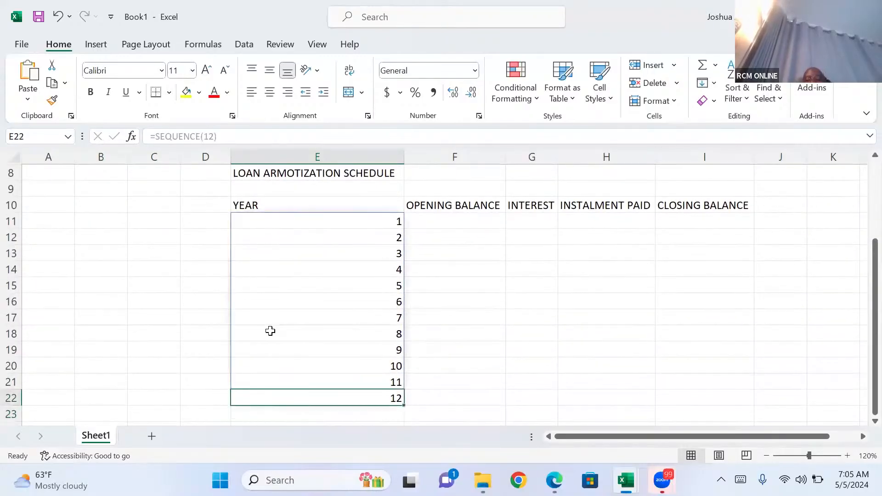
{"action": "key", "text": "Up"}
{"action": "key", "text": "Up"}
{"action": "key", "text": "Up"}
{"action": "key", "text": "Up"}
{"action": "key", "text": "Up"}
{"action": "key", "text": "Up"}
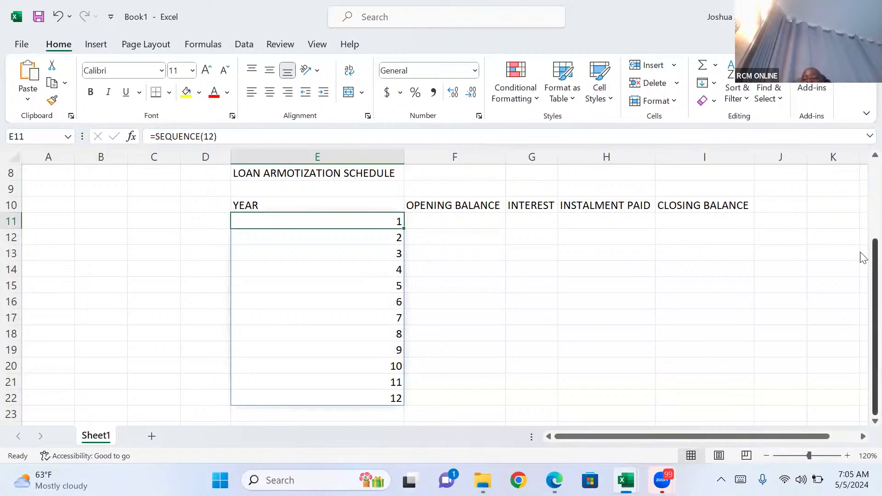
{"action": "scroll", "coordinate": [862, 252], "scroll_direction": "up", "scroll_amount": 2}
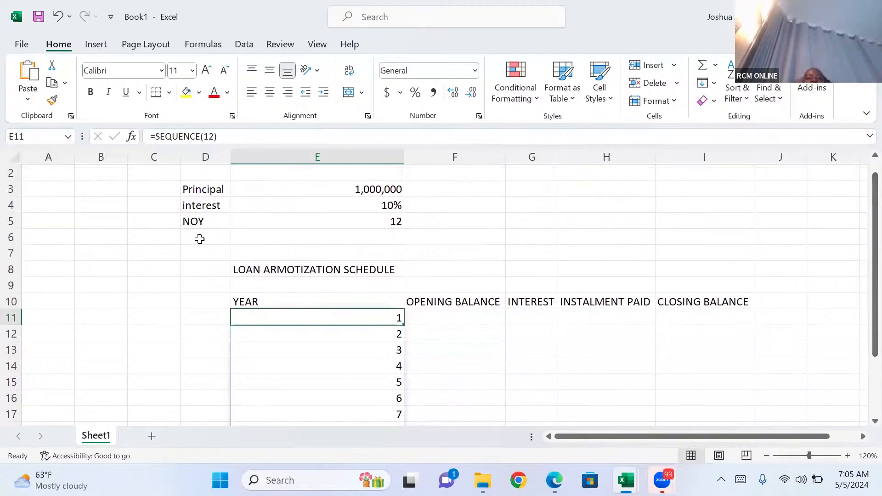
{"action": "left_click", "coordinate": [198, 238]}
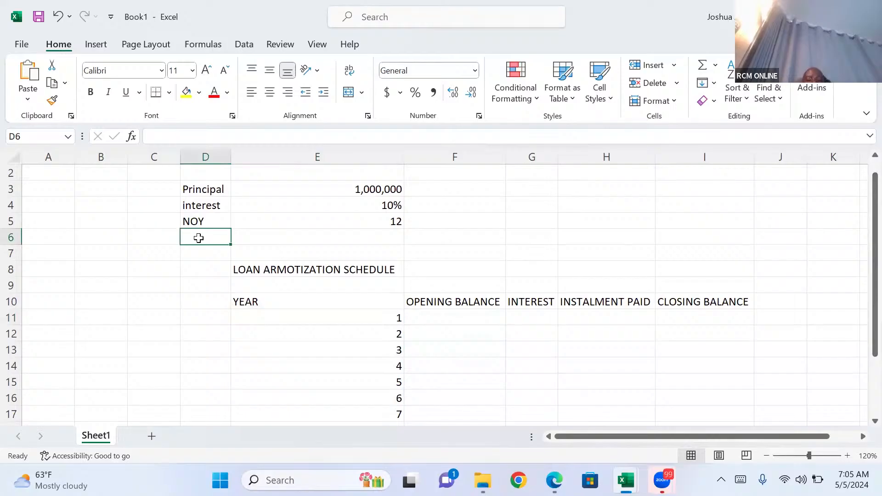
{"action": "type", "text": "Interest"}
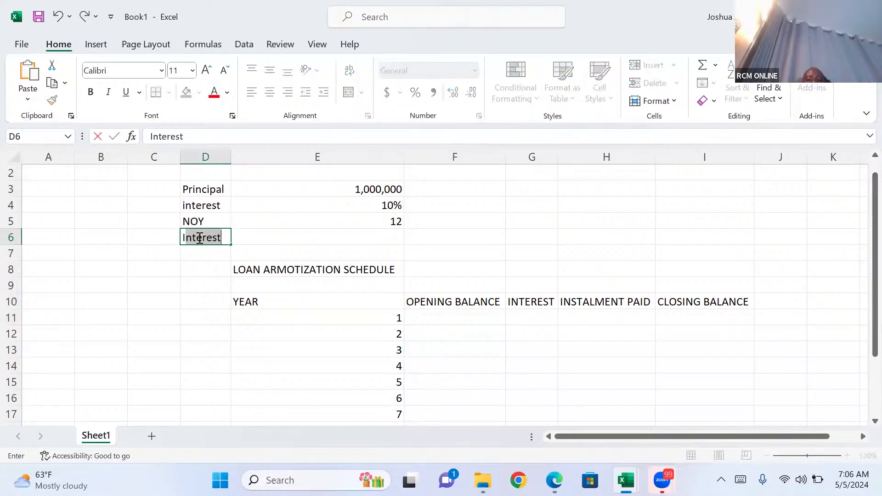
{"action": "type", "text": "NSTA"}
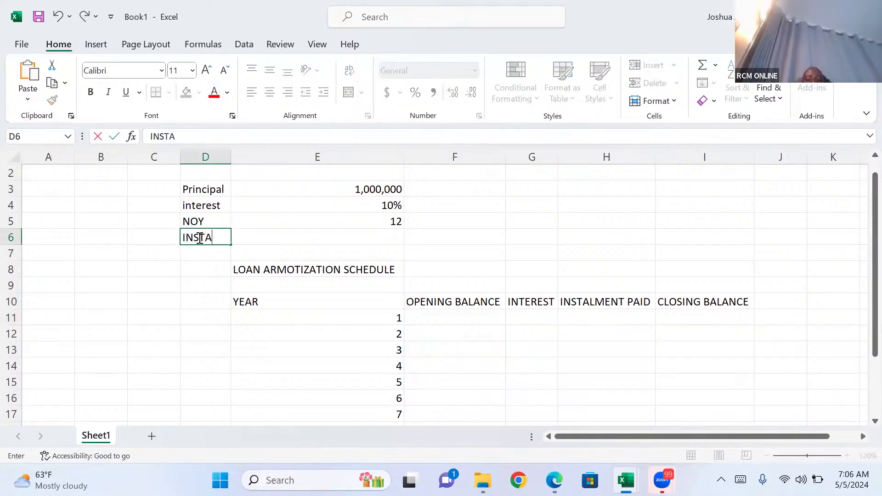
{"action": "type", "text": "LM"}
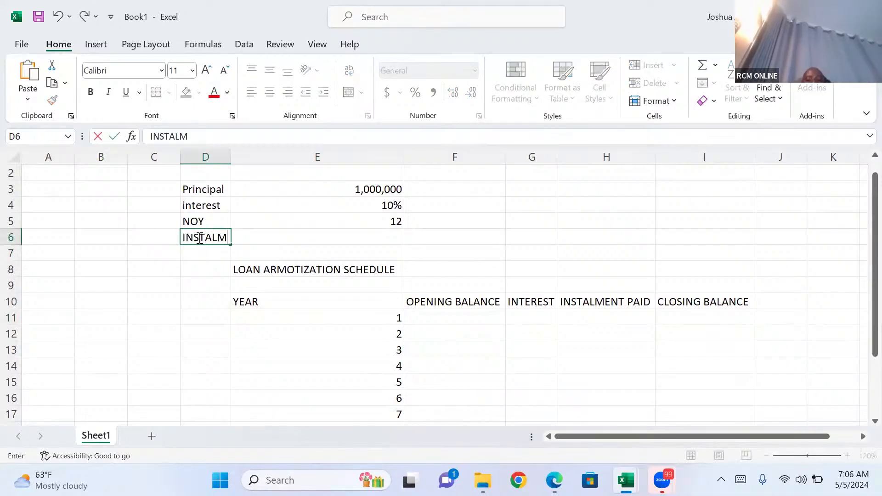
{"action": "type", "text": "ENT"}
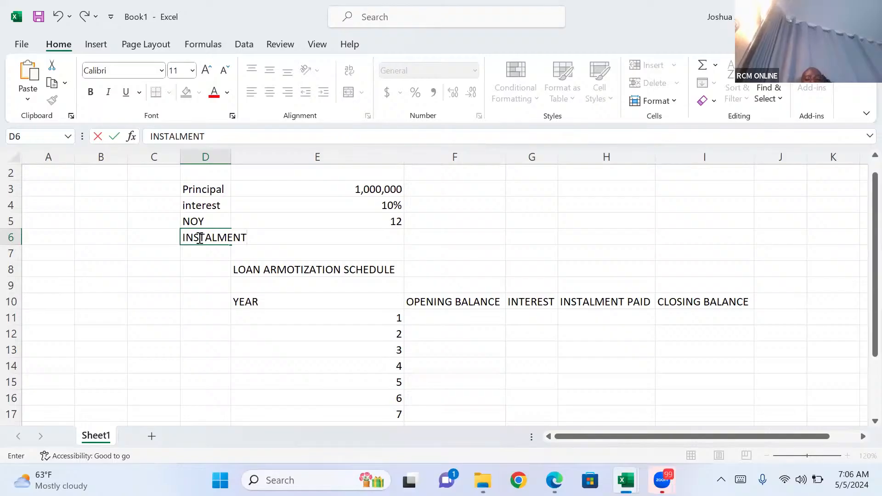
{"action": "type", "text": "(pmt"}
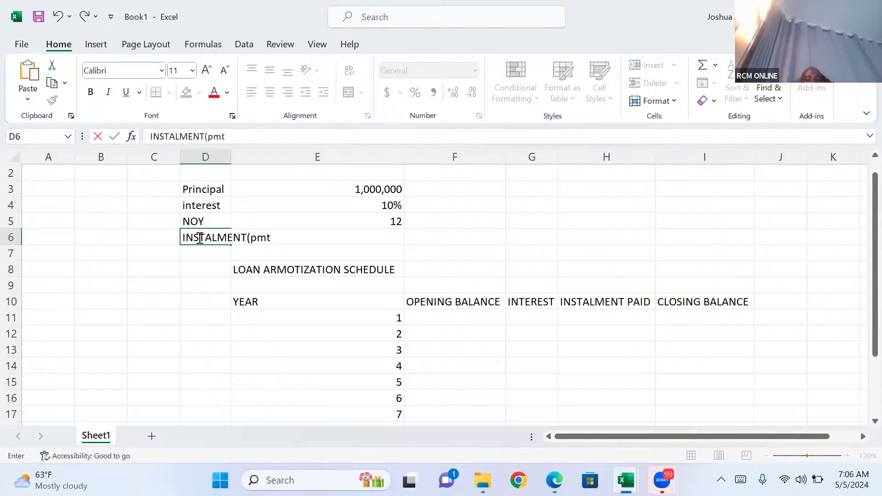
{"action": "type", "text": ")"}
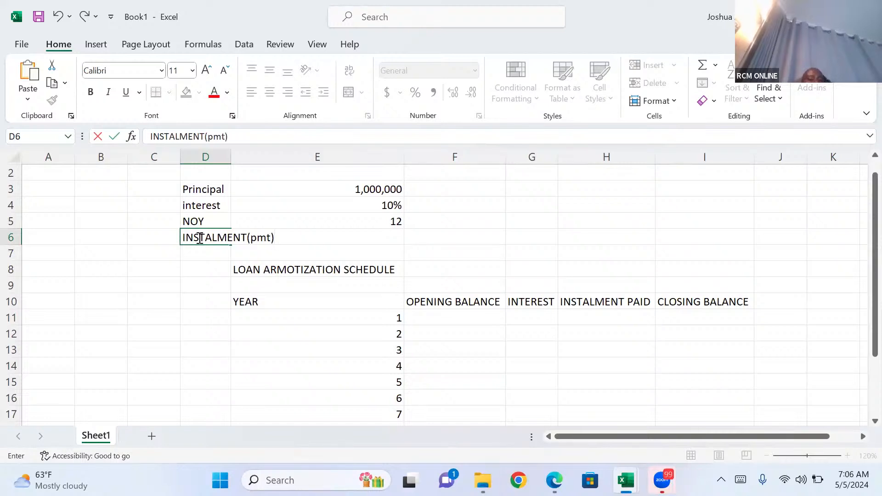
{"action": "key", "text": "Escape"}
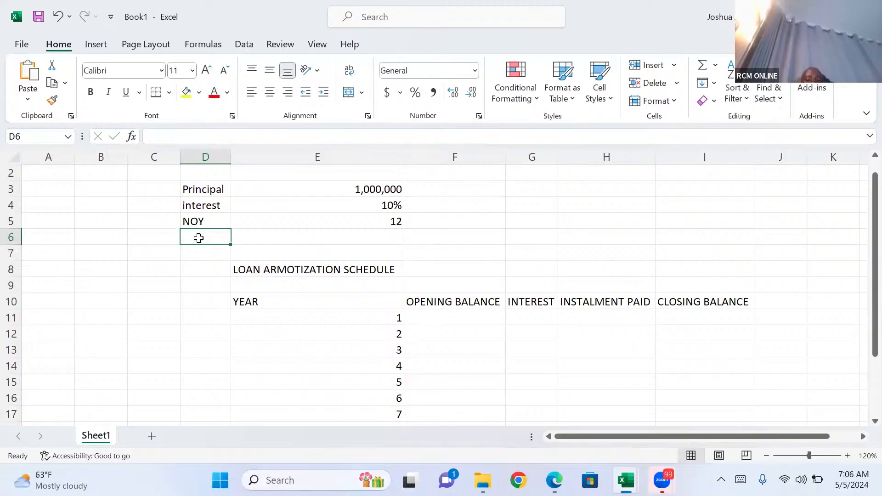
Enter the label "instalment(PMT)" in D6, below the NOY label.
{"action": "type", "text": "iN"}
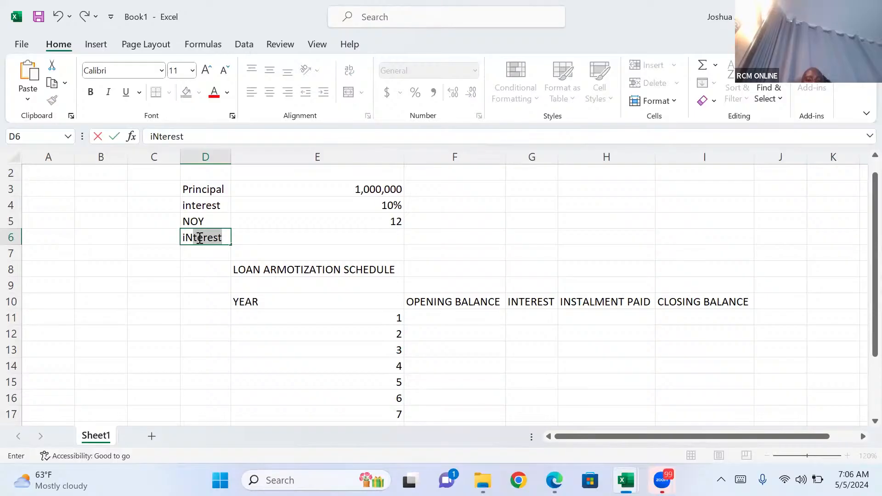
{"action": "key", "text": "BackSpace"}
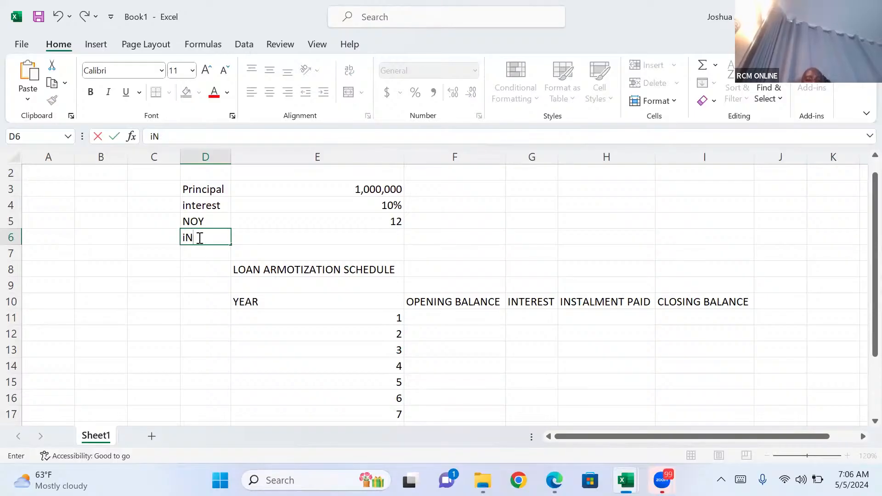
{"action": "key", "text": "BackSpace"}
{"action": "key", "text": "BackSpace"}
{"action": "type", "text": "in"}
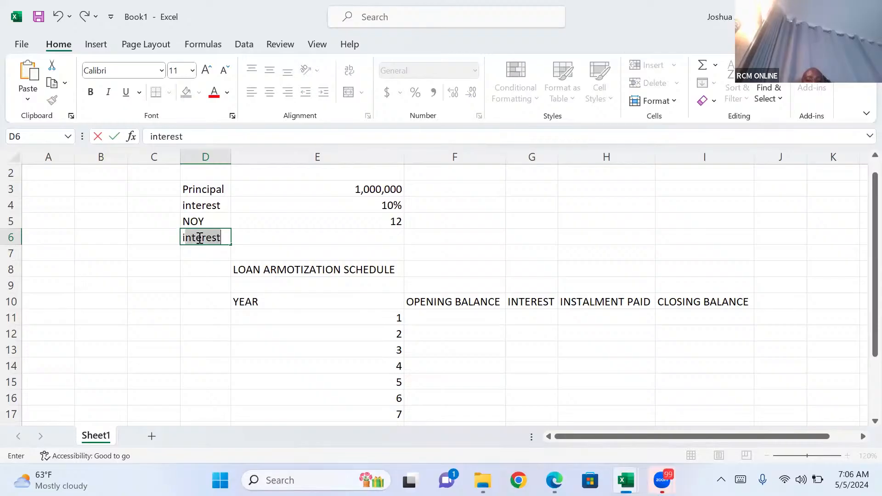
{"action": "type", "text": "s"}
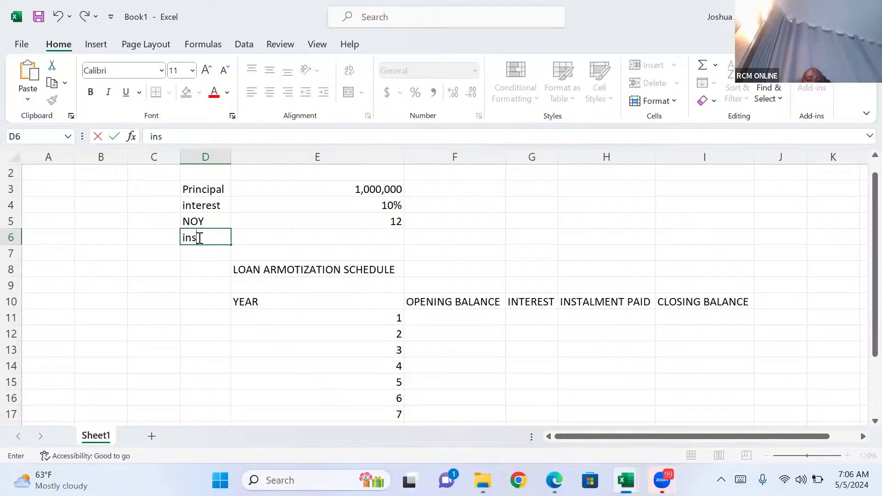
{"action": "type", "text": "talment"}
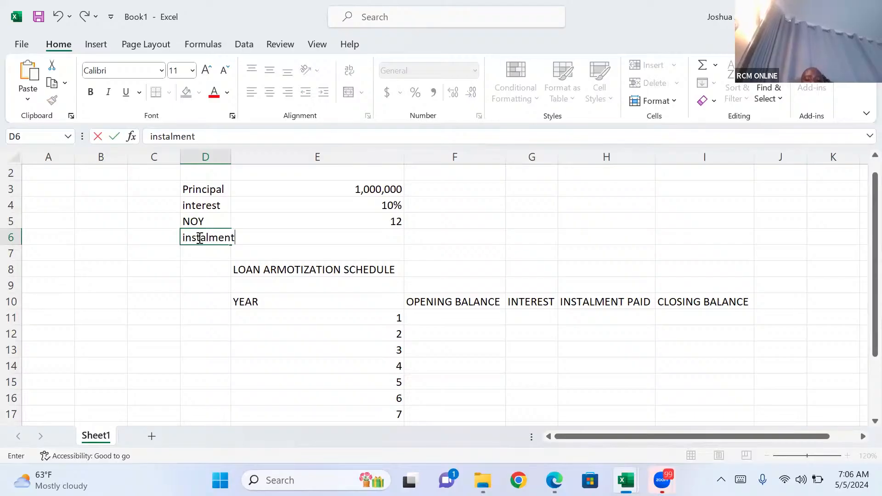
{"action": "type", "text": "(PMT)"}
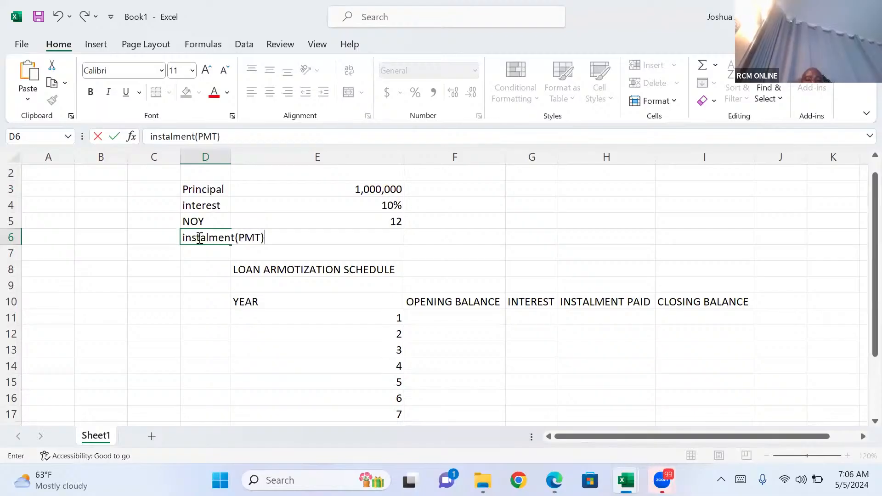
{"action": "key", "text": "Tab"}
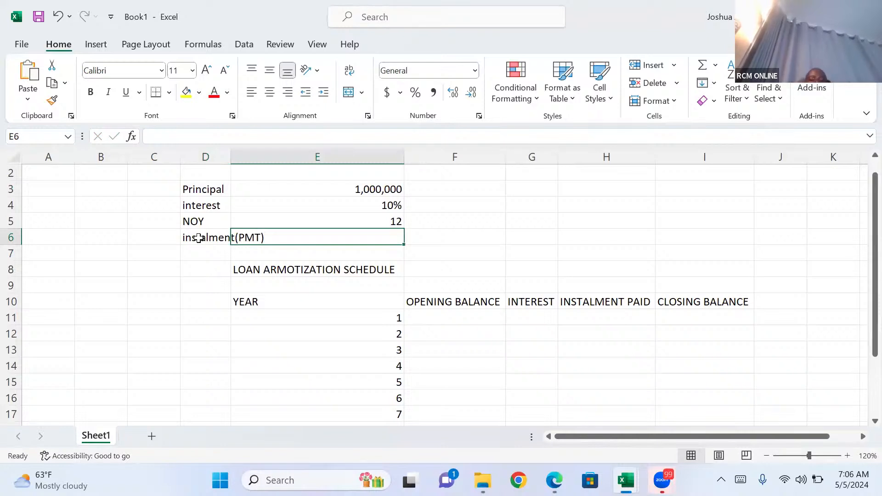
Calculate the loan instalment in E6 with =PMT(E4,E5,E3), using the interest rate, number of years and principal.
{"action": "type", "text": "="}
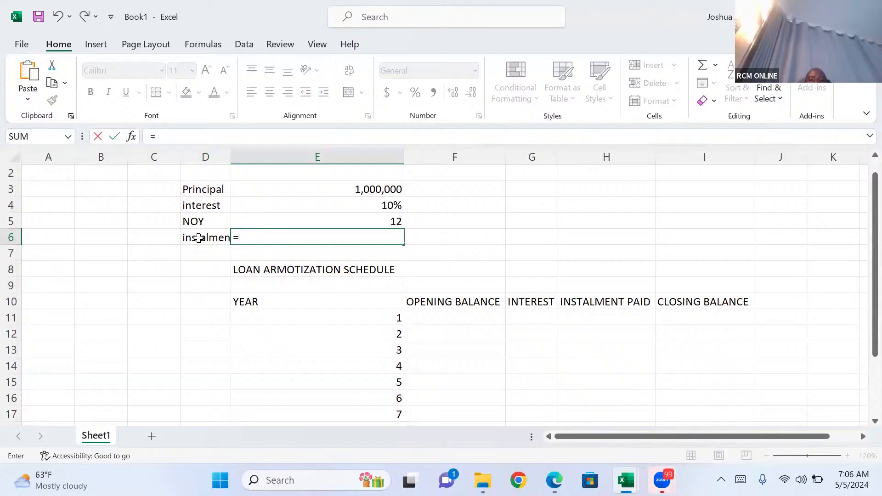
{"action": "type", "text": "pmt"}
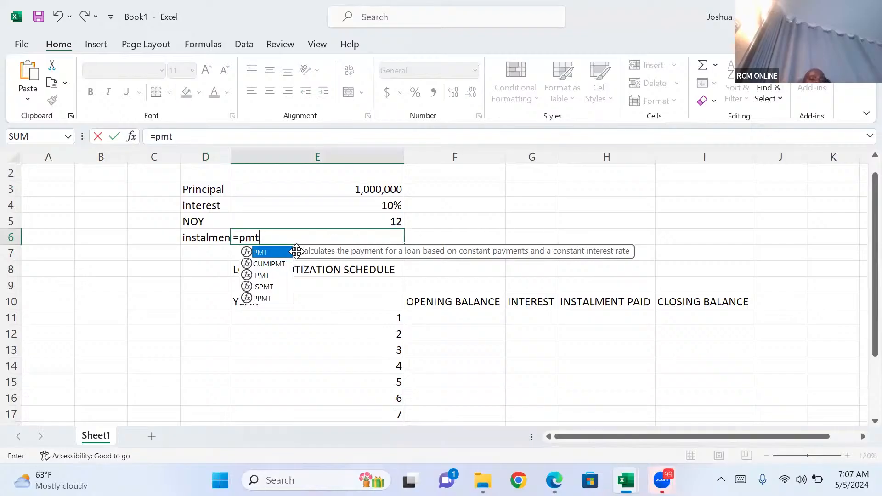
{"action": "double_click", "coordinate": [272, 252]}
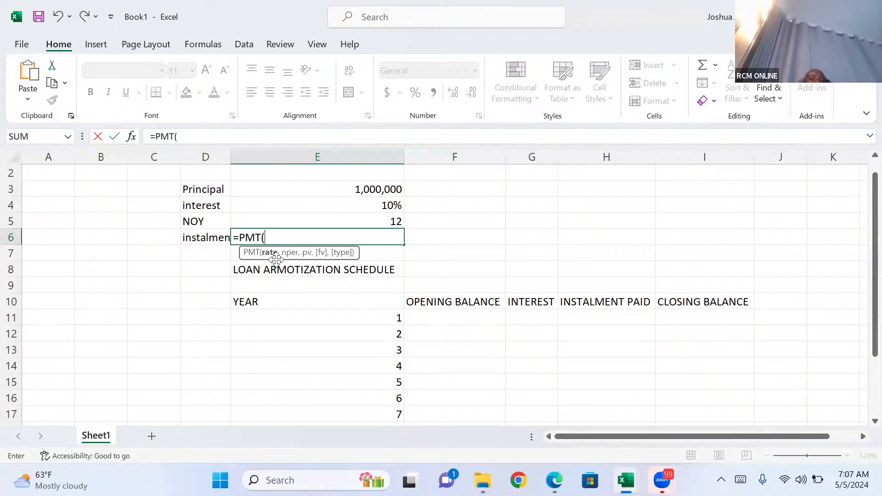
{"action": "left_click", "coordinate": [390, 203]}
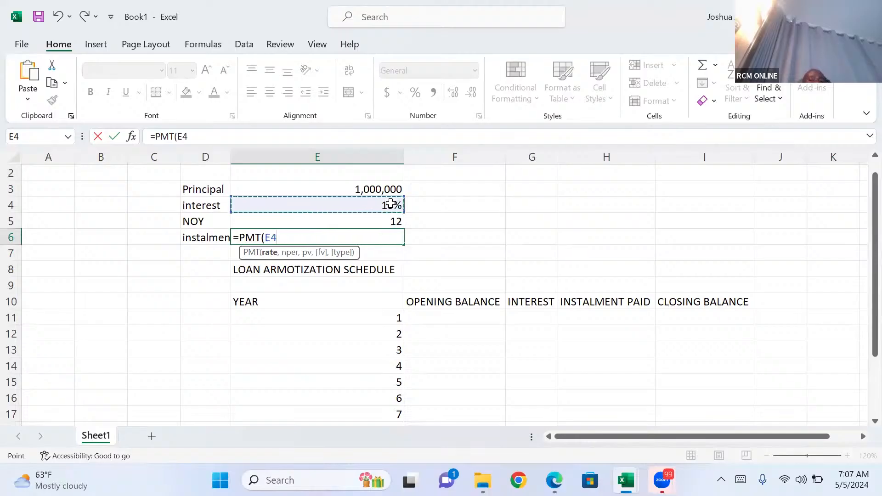
{"action": "type", "text": ","}
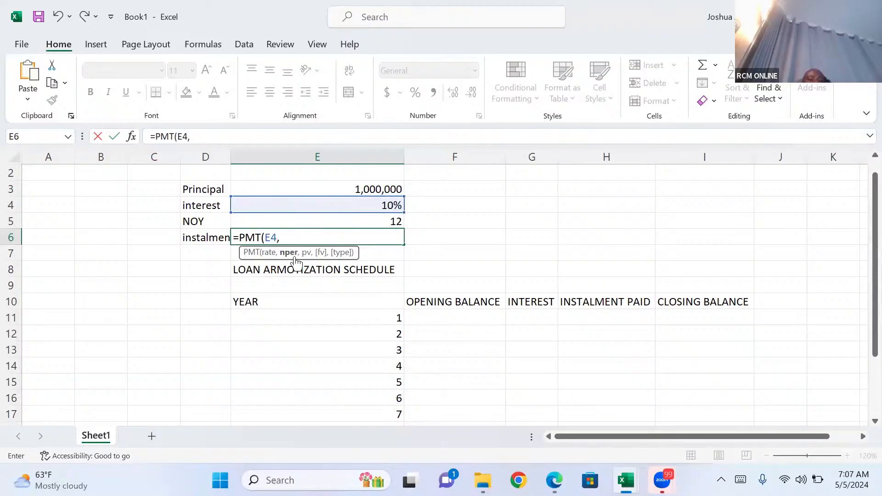
{"action": "left_click", "coordinate": [396, 221]}
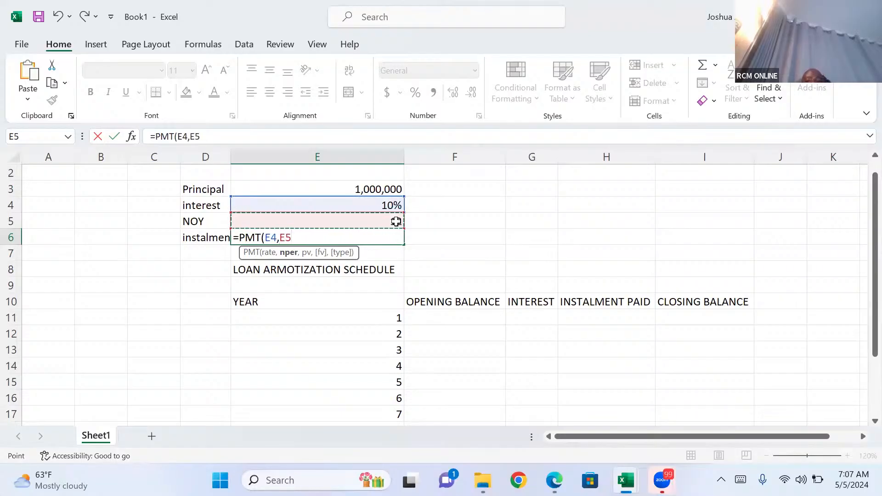
{"action": "type", "text": ","}
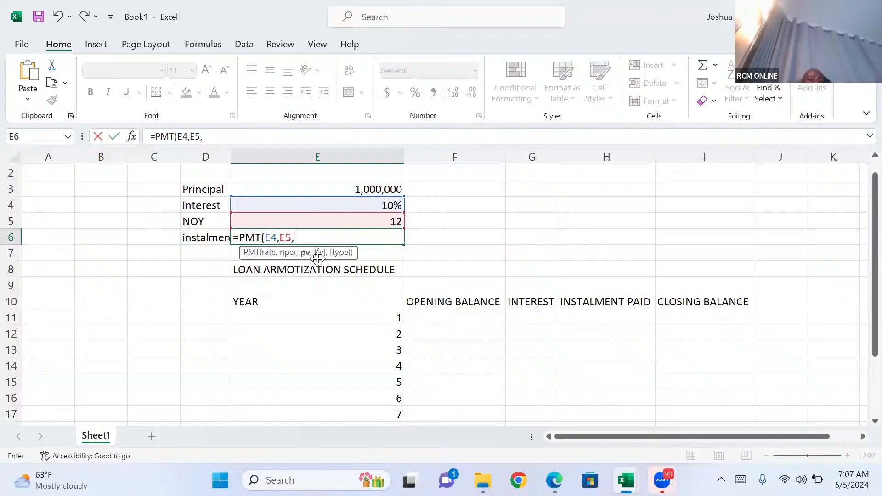
{"action": "left_click", "coordinate": [371, 189]}
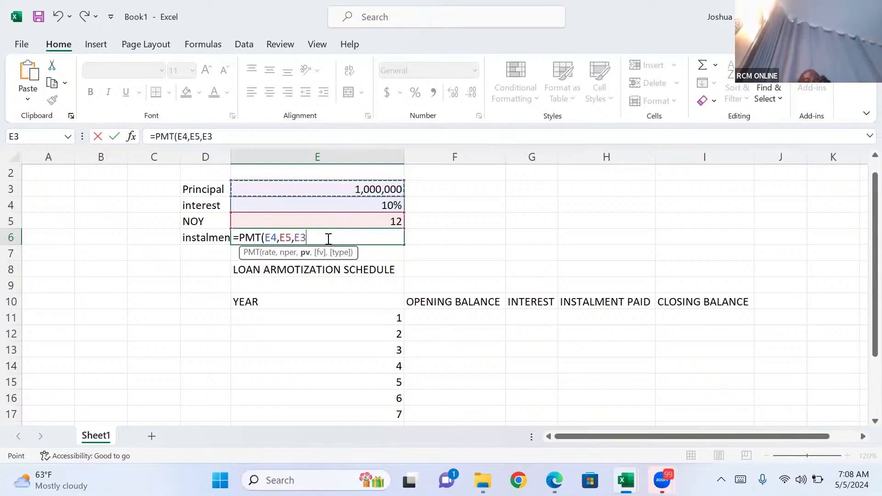
{"action": "type", "text": ")"}
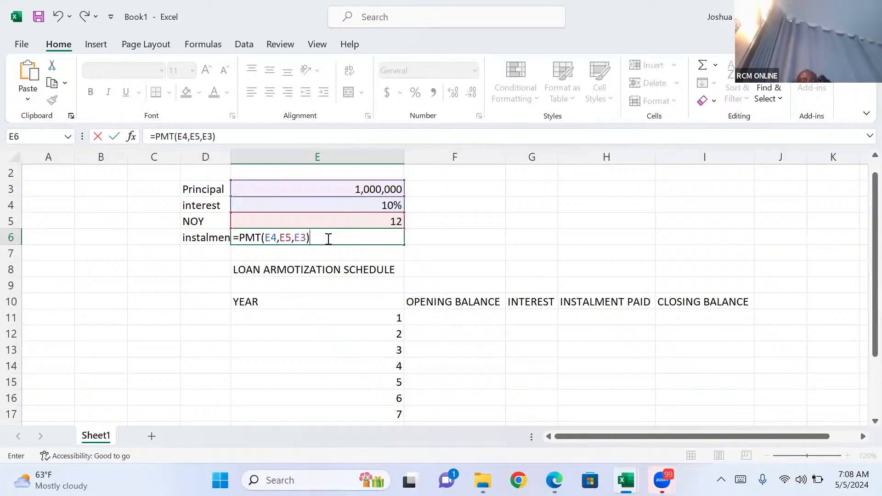
{"action": "key", "text": "Return"}
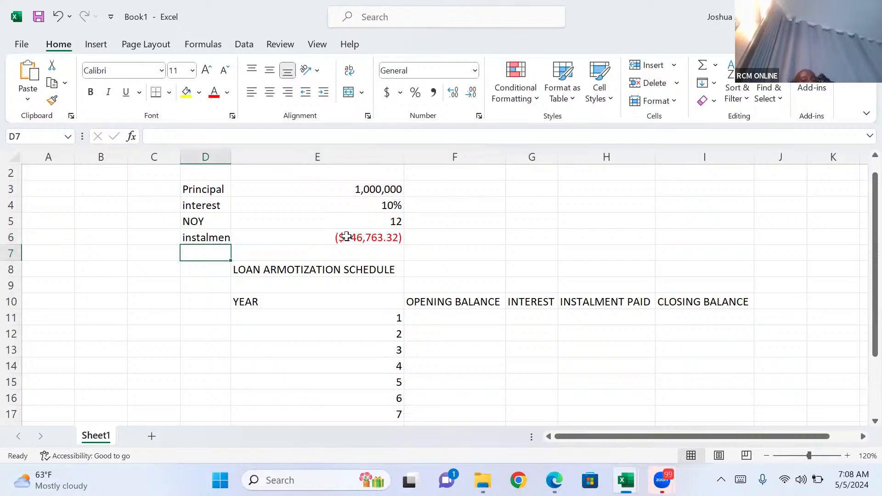
Make the instalment in E6 positive by changing its formula to =-PMT(E4,E5,E3).
{"action": "left_click", "coordinate": [346, 236]}
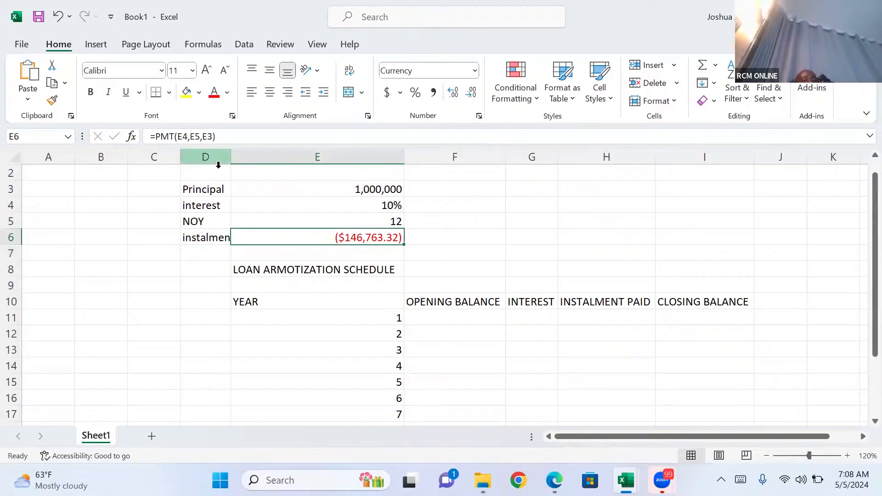
{"action": "left_click", "coordinate": [157, 137]}
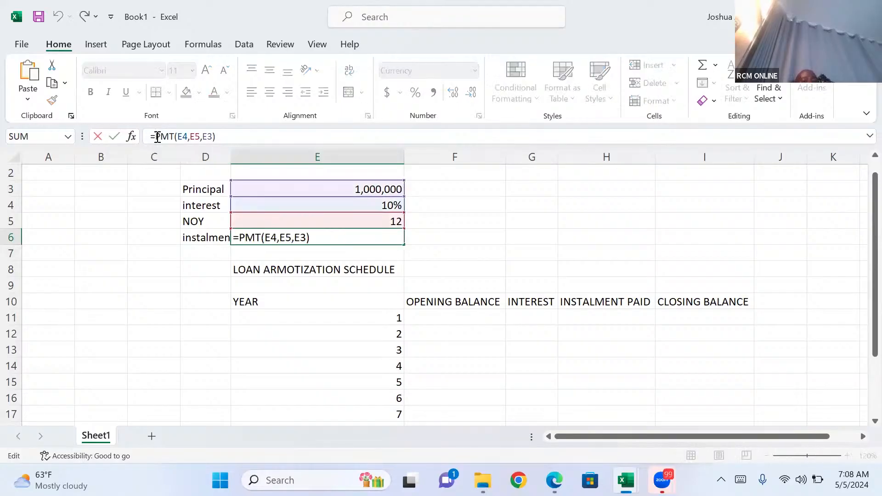
{"action": "type", "text": "-"}
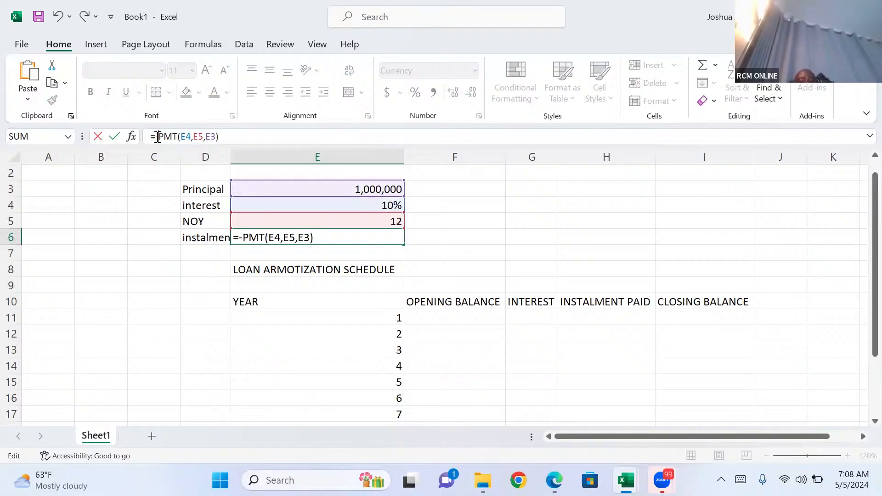
{"action": "key", "text": "Return"}
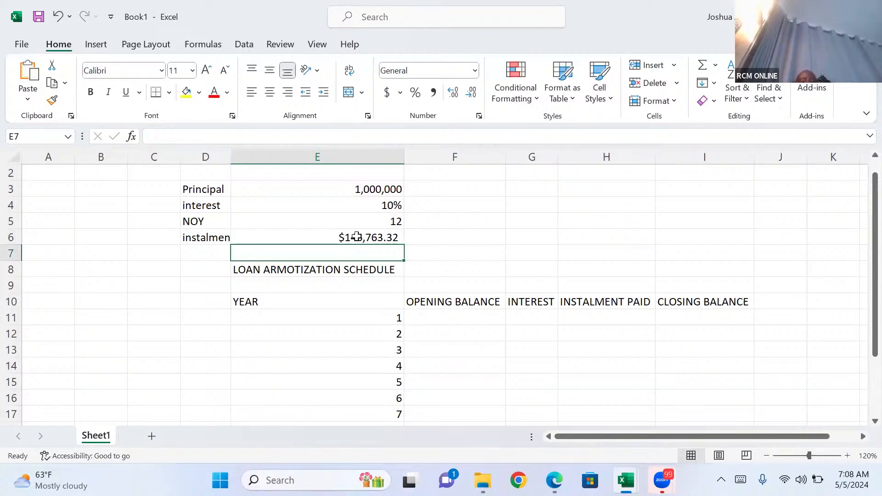
Link the year 1 opening balance in F11 to the principal with =E3.
{"action": "left_click", "coordinate": [444, 316]}
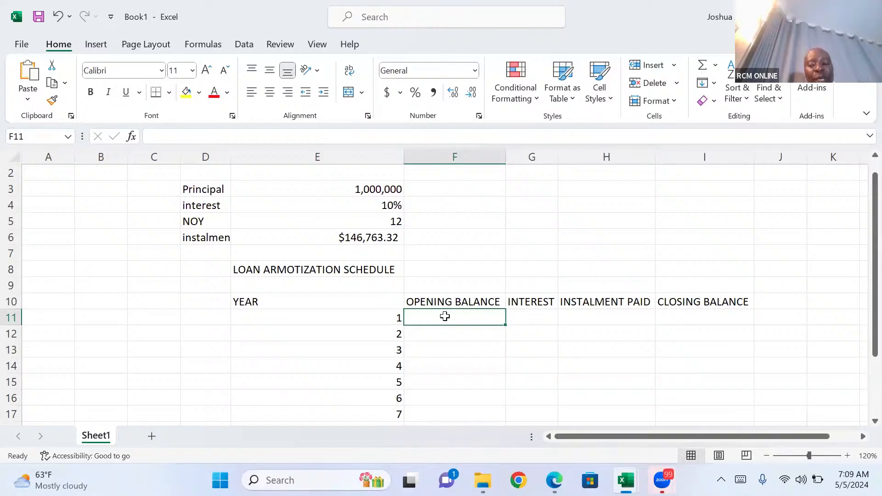
{"action": "type", "text": "="}
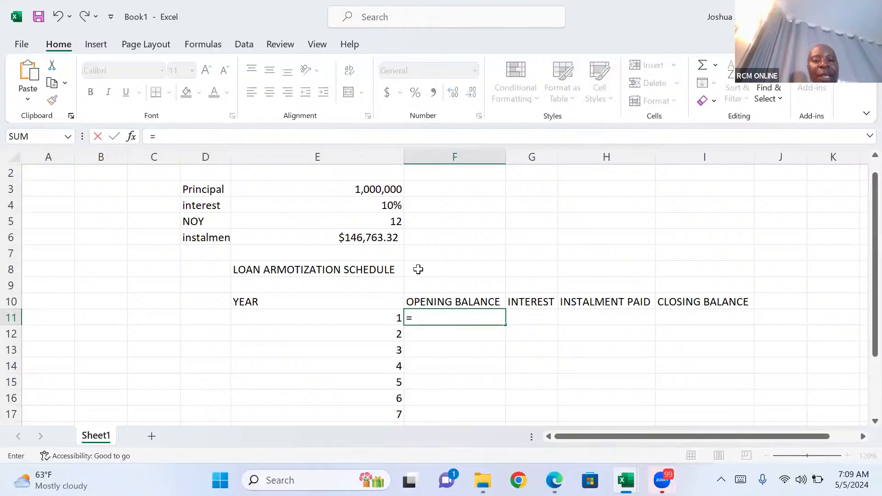
{"action": "left_click", "coordinate": [375, 189]}
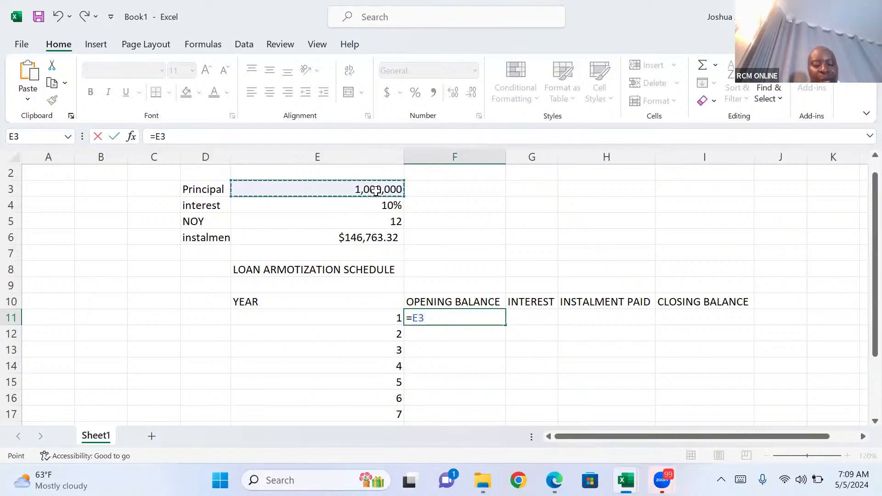
{"action": "key", "text": "Tab"}
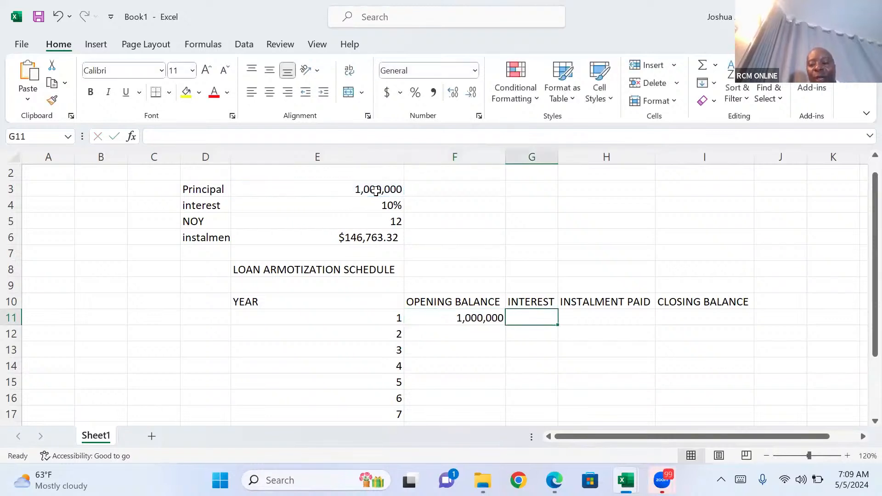
Calculate the year 1 interest in G11 with =F11*$E$4, keeping the interest rate reference absolute.
{"action": "type", "text": "="}
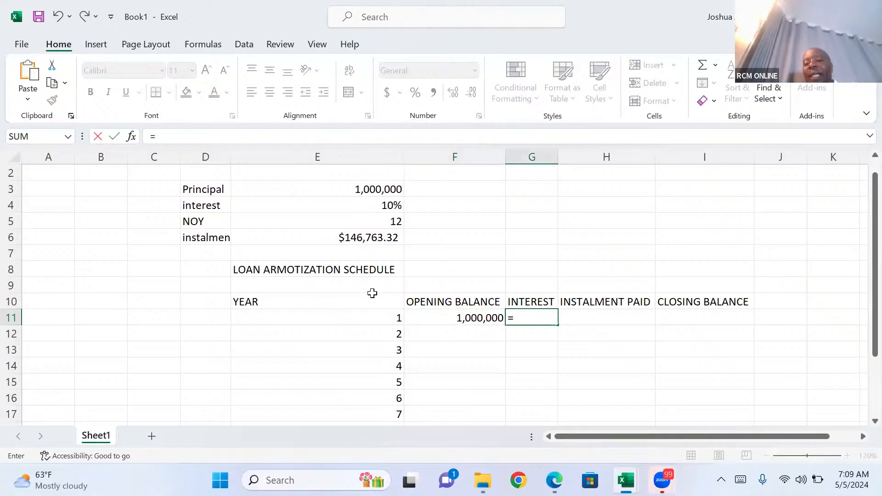
{"action": "left_click", "coordinate": [422, 320]}
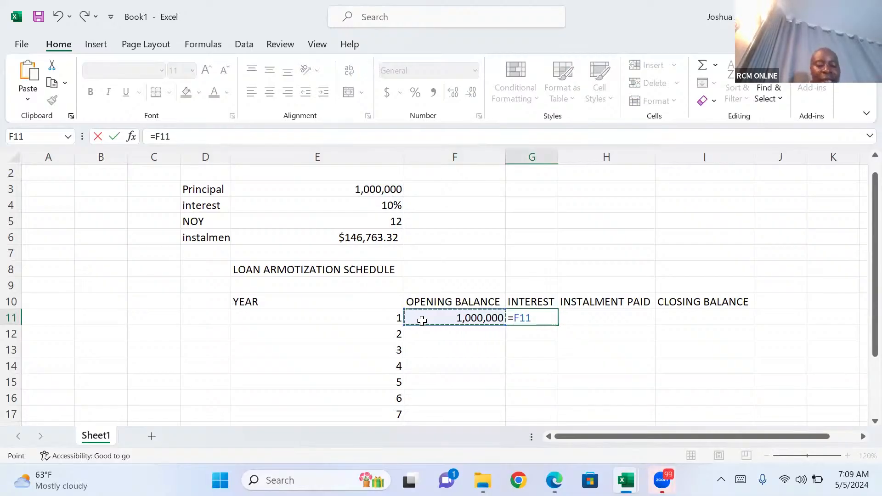
{"action": "type", "text": "*"}
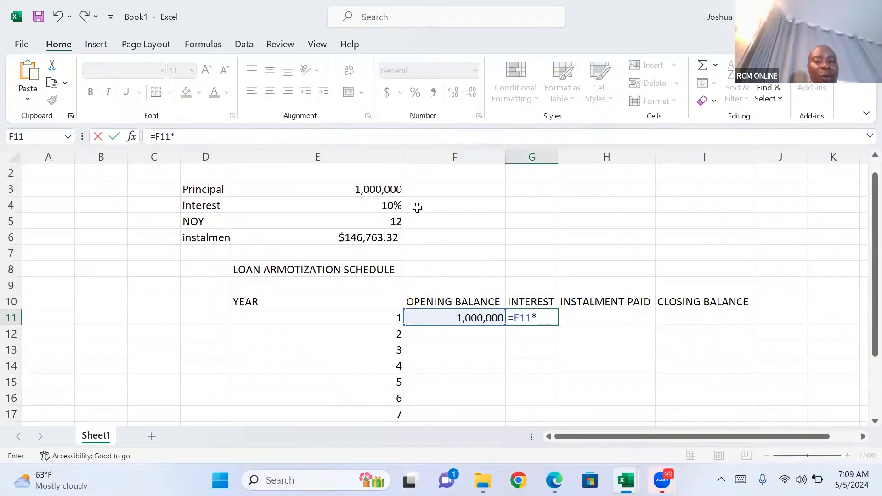
{"action": "left_click", "coordinate": [384, 207]}
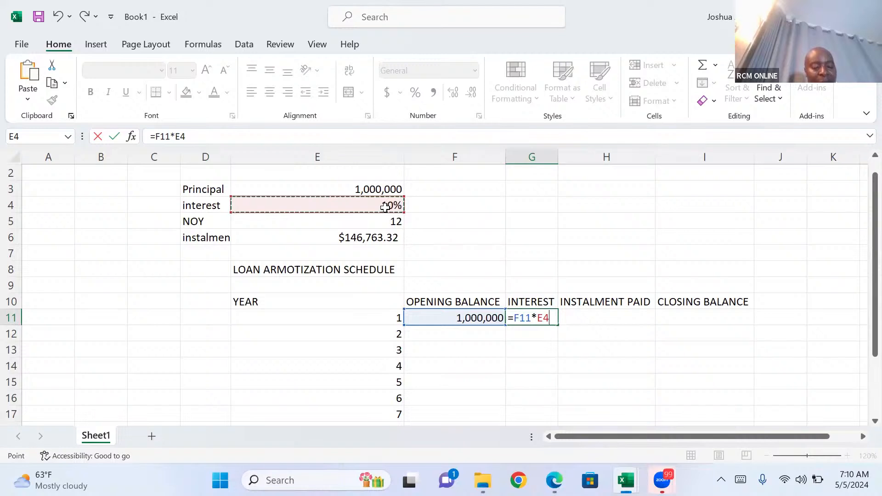
{"action": "key", "text": "F4"}
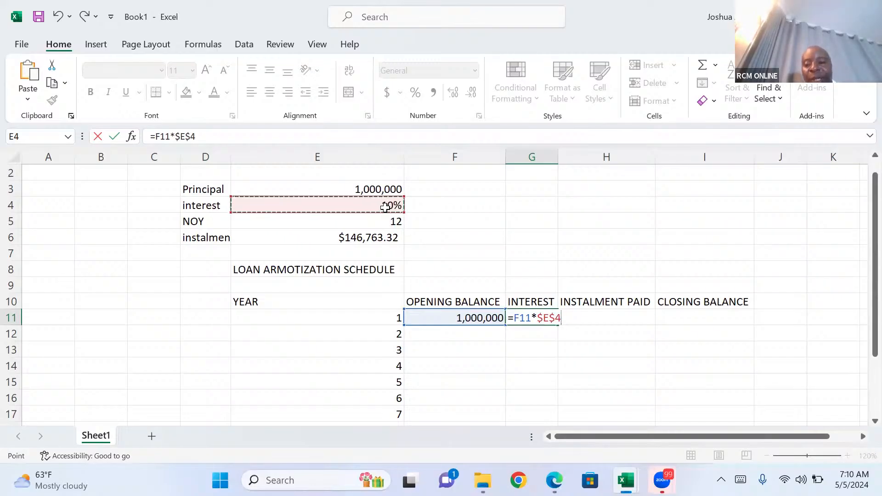
{"action": "key", "text": "Tab"}
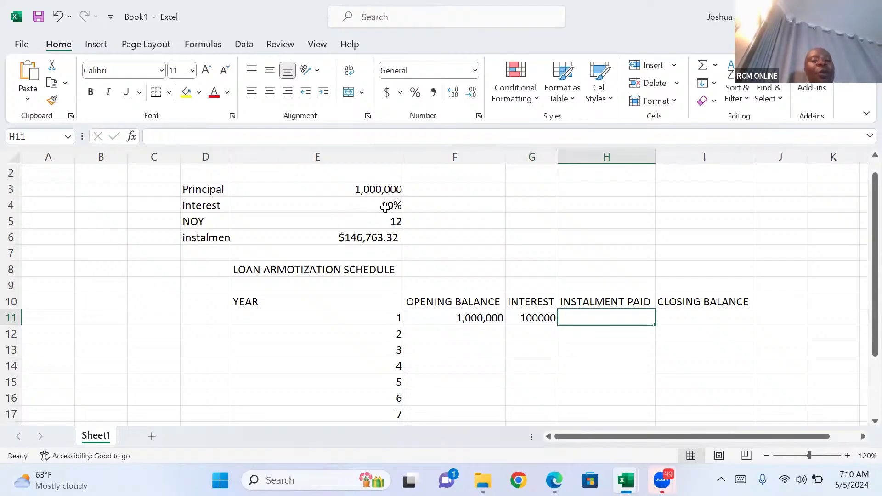
Link the year 1 instalment paid in H11 to the calculated instalment with the absolute reference =$E$6.
{"action": "type", "text": "="}
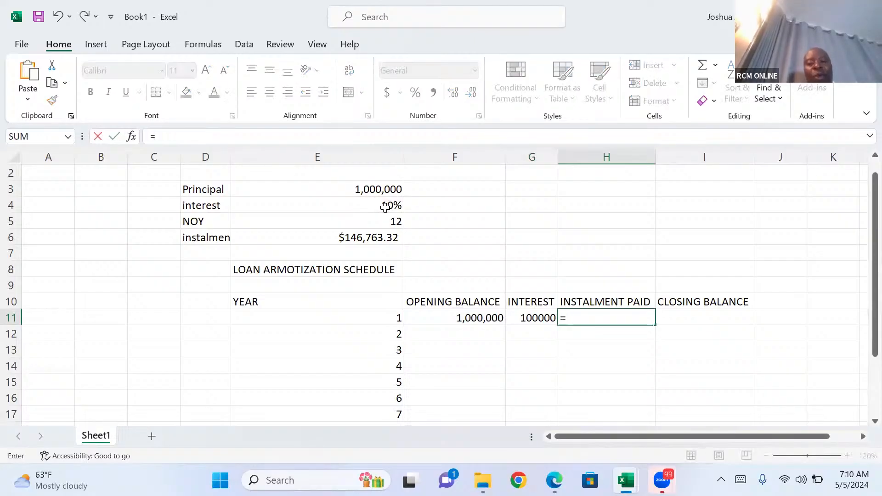
{"action": "left_click", "coordinate": [352, 238]}
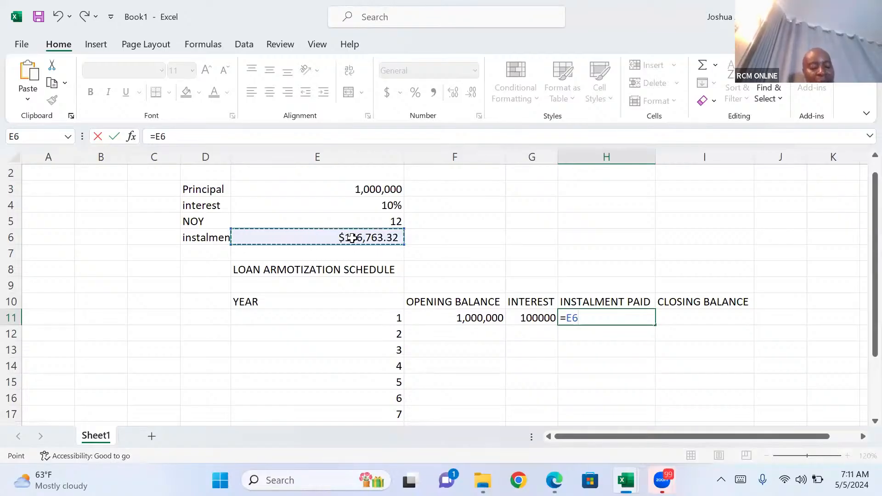
{"action": "key", "text": "F4"}
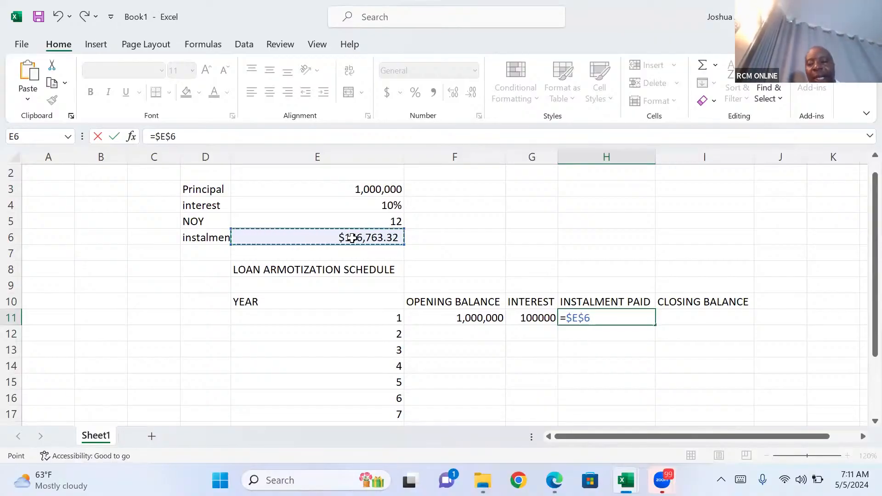
{"action": "key", "text": "Tab"}
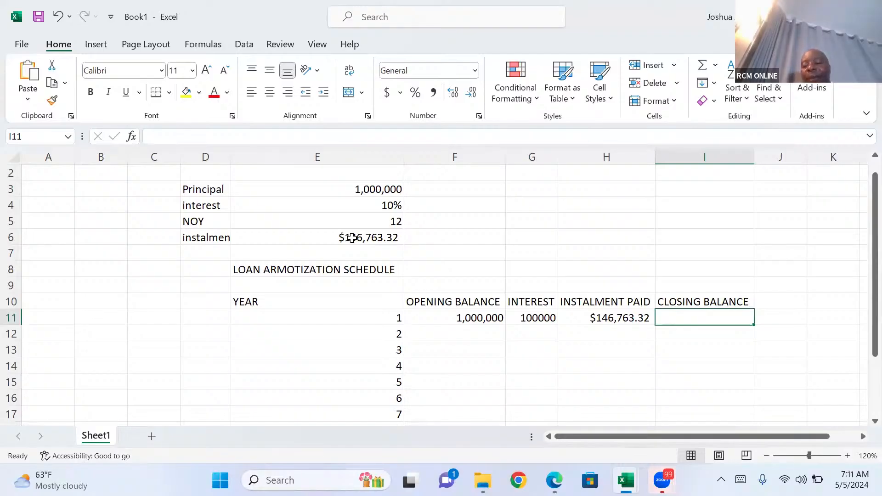
Calculate the year 1 closing balance in I11 as opening balance plus interest minus instalment, with =F11+G11-H11.
{"action": "type", "text": "="}
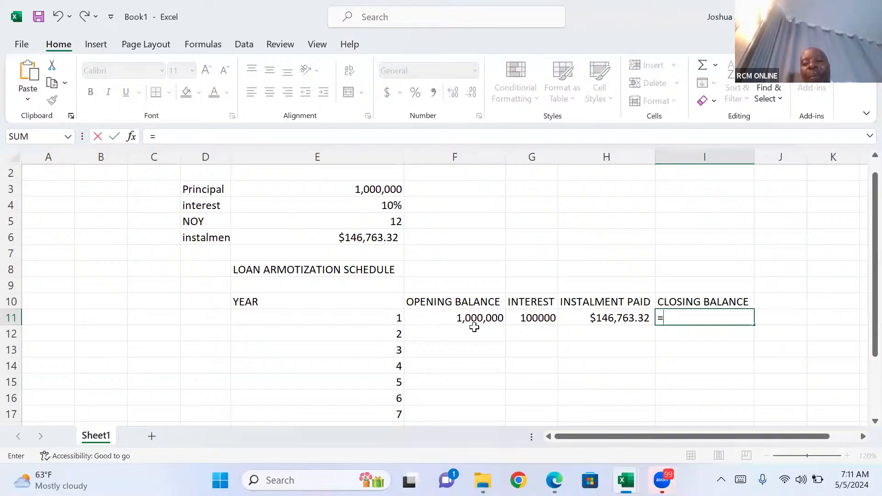
{"action": "left_click", "coordinate": [464, 317]}
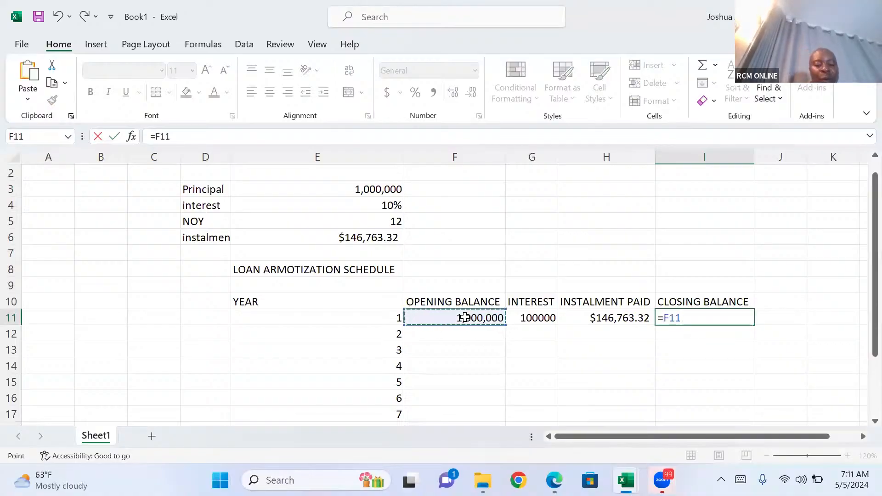
{"action": "type", "text": "+"}
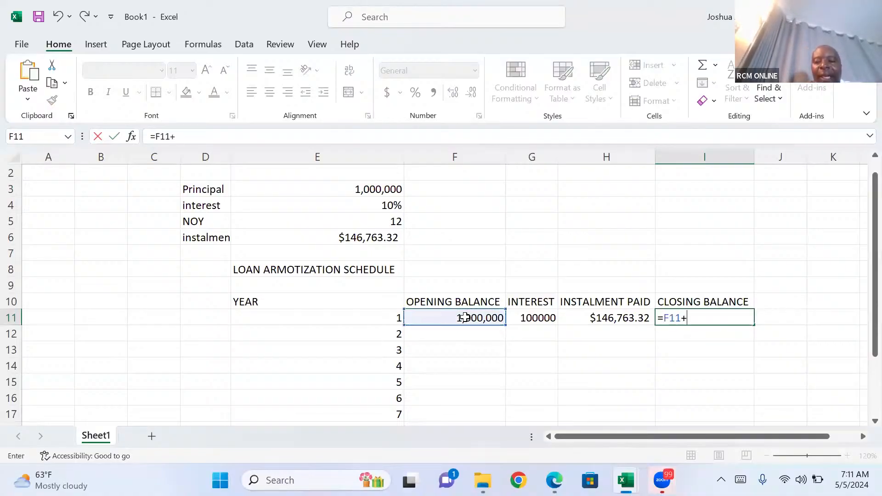
{"action": "left_click", "coordinate": [521, 315]}
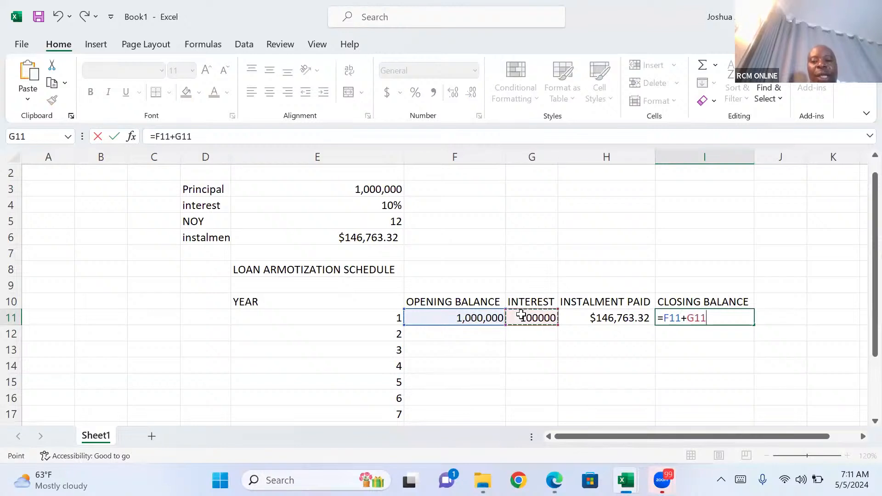
{"action": "type", "text": "-"}
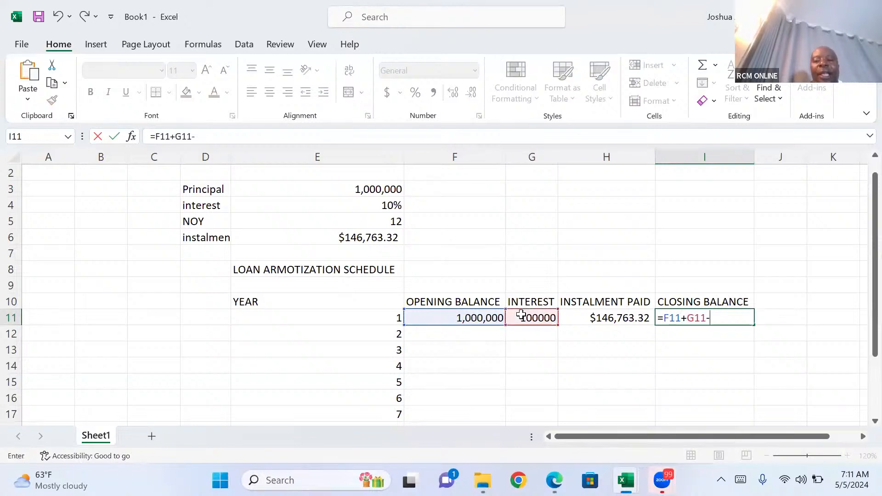
{"action": "left_click", "coordinate": [590, 317]}
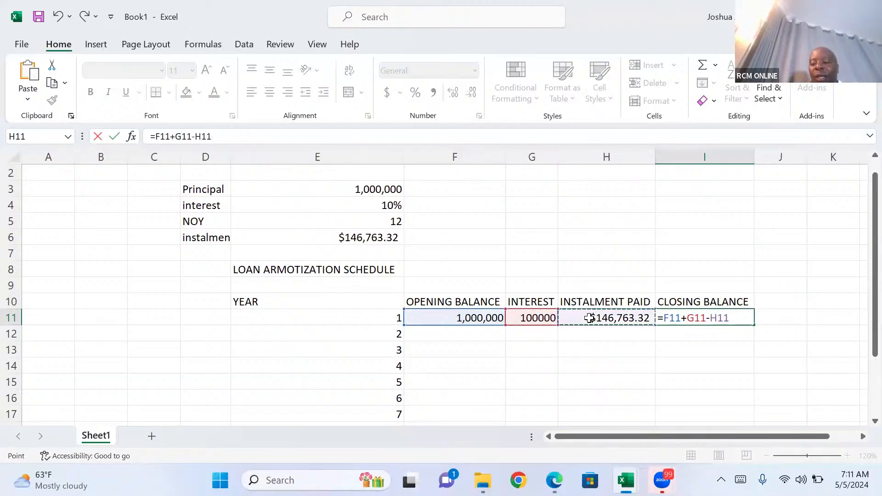
{"action": "key", "text": "Return"}
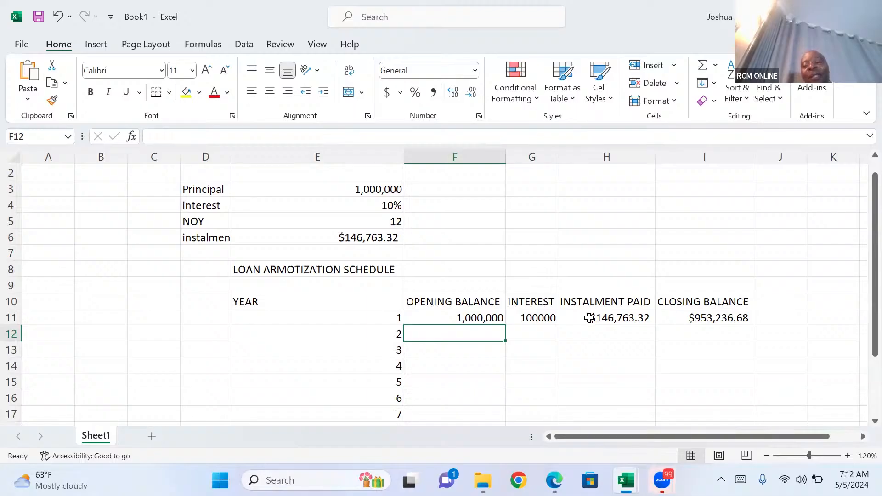
{"action": "left_click", "coordinate": [691, 268]}
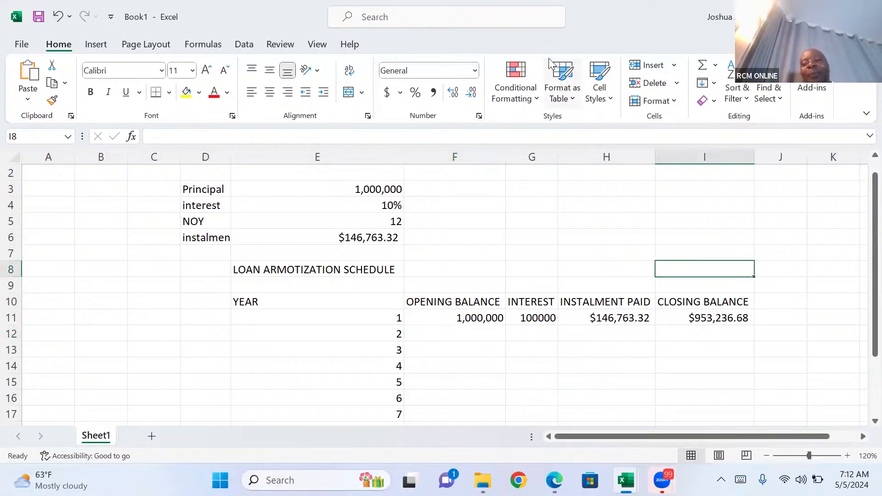
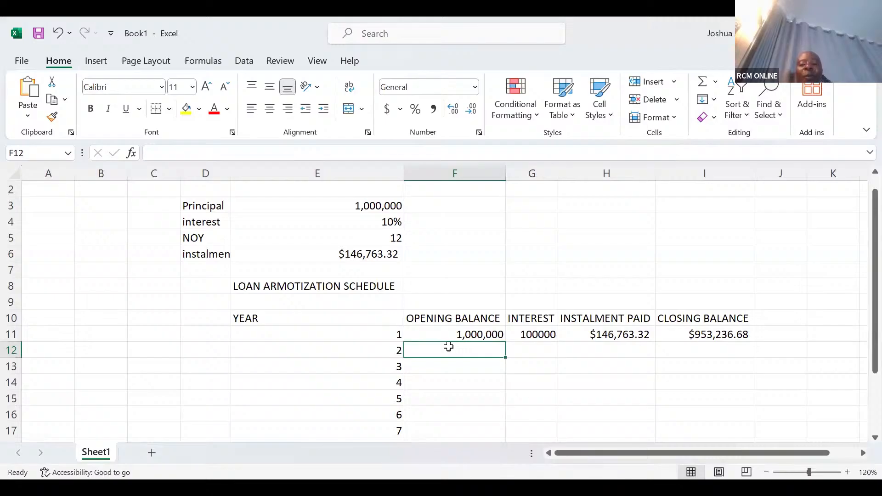
Link the year 2 opening balance in F12 to the year 1 closing balance with =I11.
{"action": "type", "text": "="}
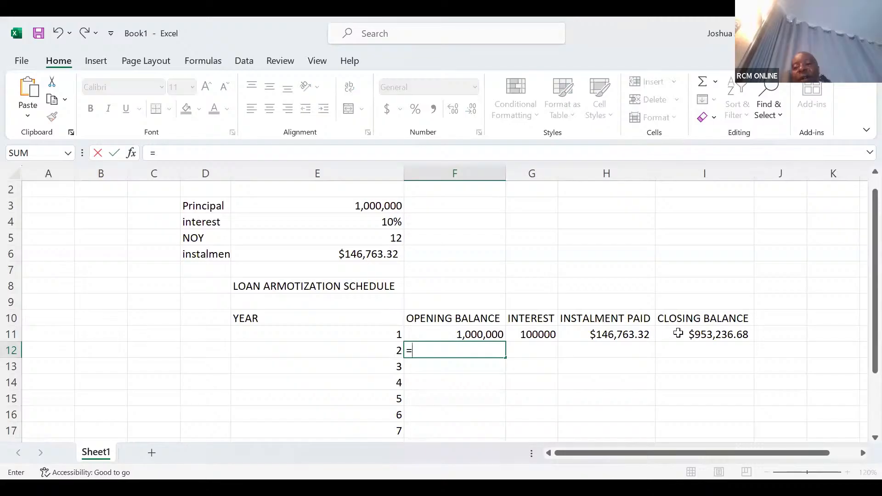
{"action": "left_click", "coordinate": [678, 333]}
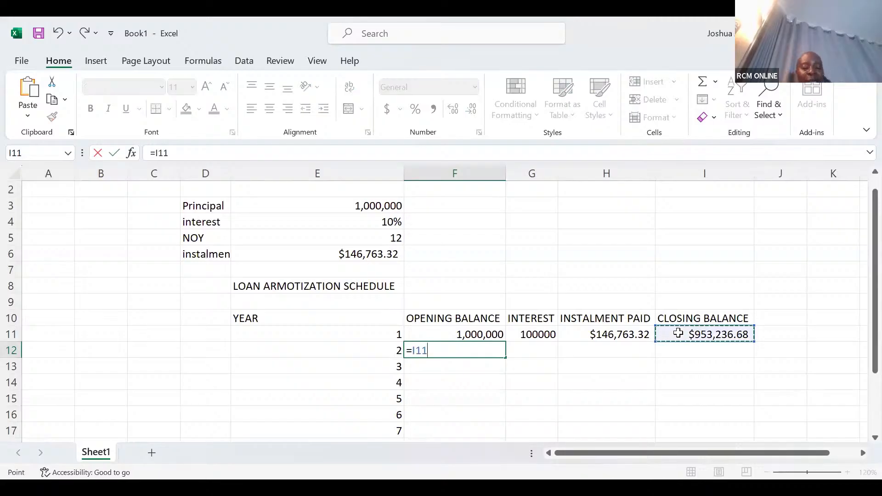
{"action": "key", "text": "Tab"}
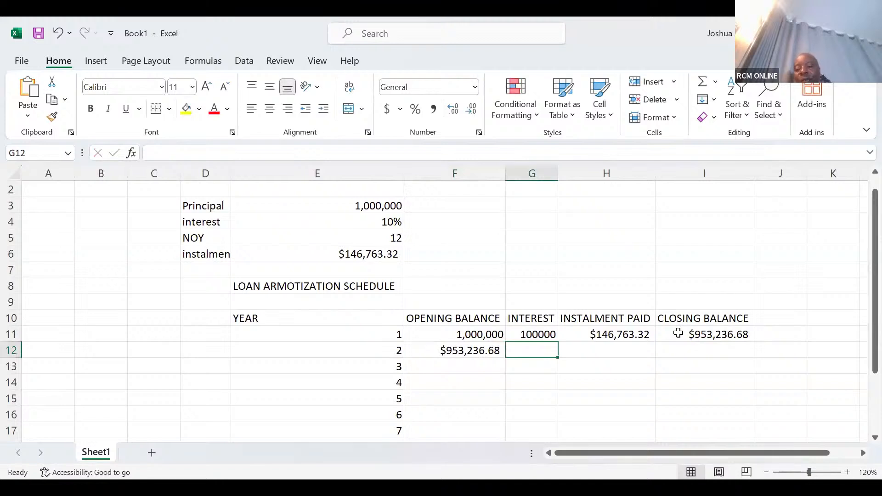
Calculate the year 2 interest in G12 with =F12*$E$4, keeping the interest rate reference absolute.
{"action": "type", "text": "="}
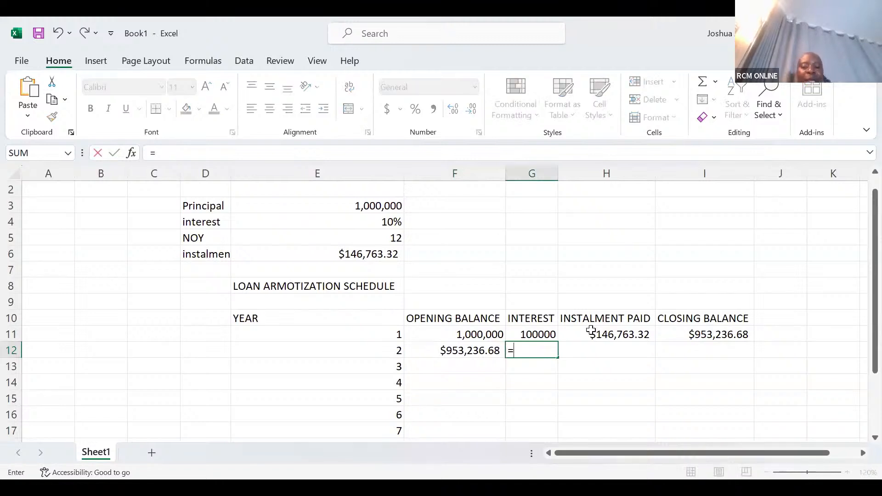
{"action": "left_click", "coordinate": [466, 350]}
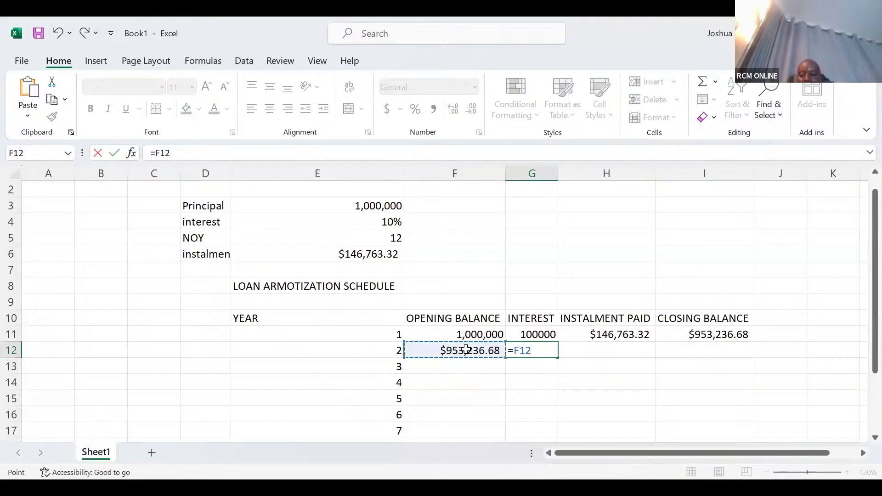
{"action": "type", "text": "*"}
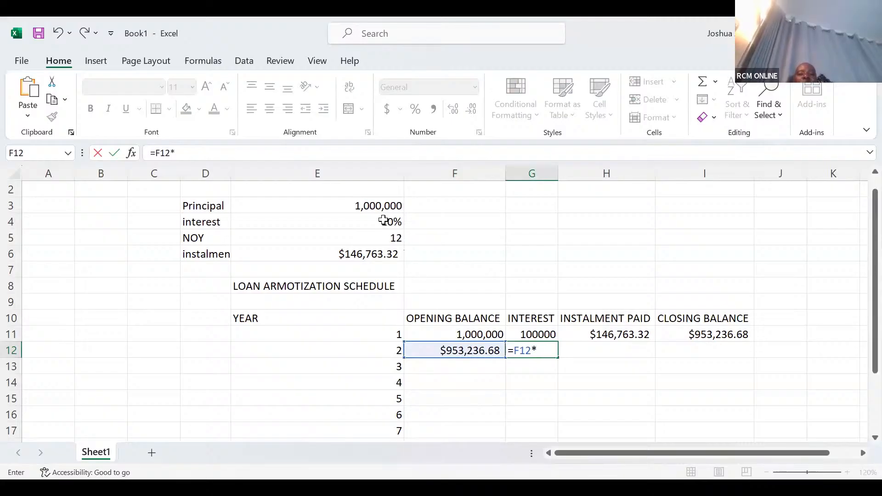
{"action": "left_click", "coordinate": [383, 221]}
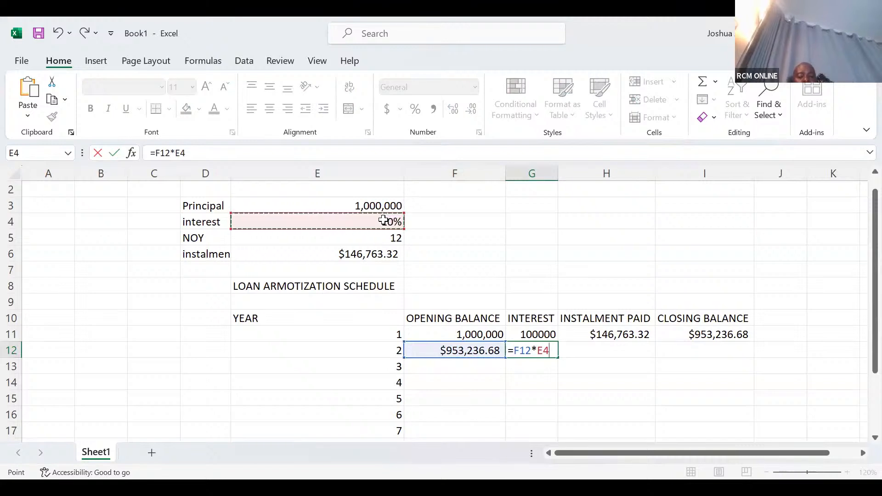
{"action": "key", "text": "F4"}
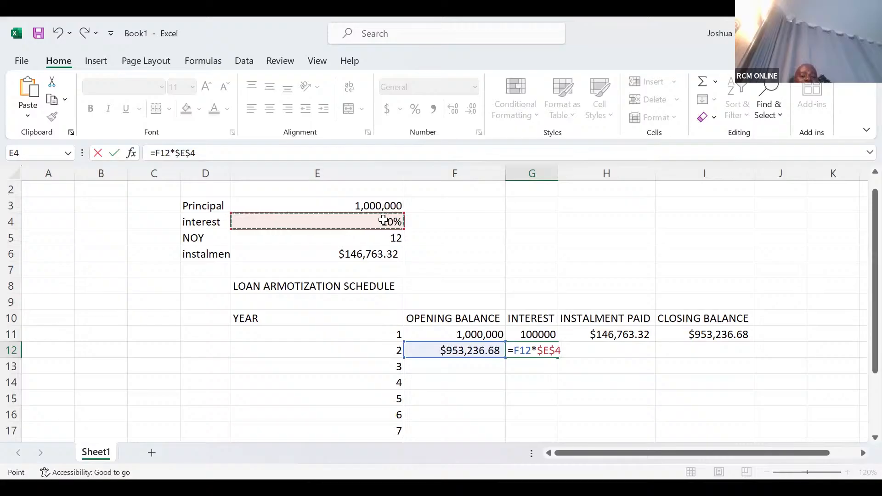
{"action": "key", "text": "Tab"}
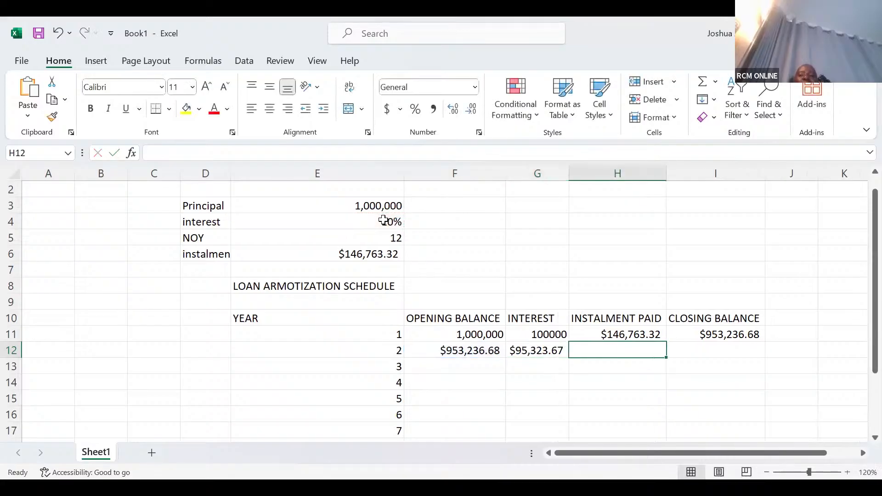
{"action": "type", "text": "="}
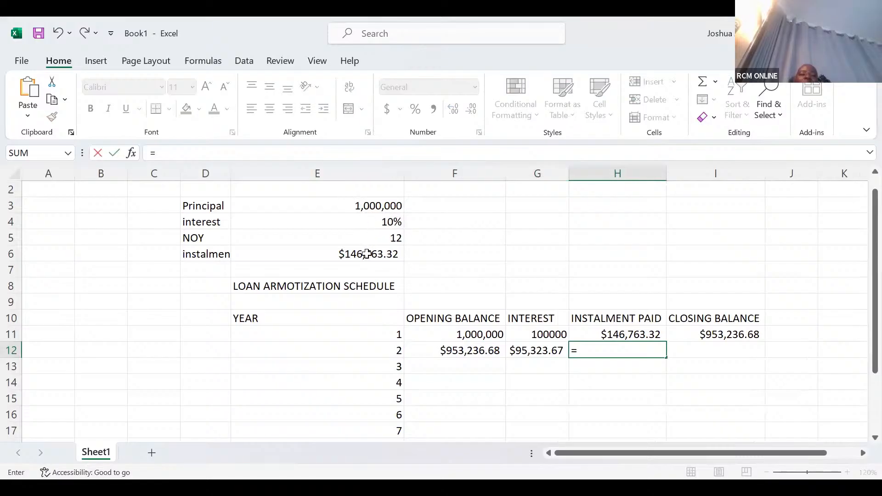
{"action": "left_click", "coordinate": [366, 254]}
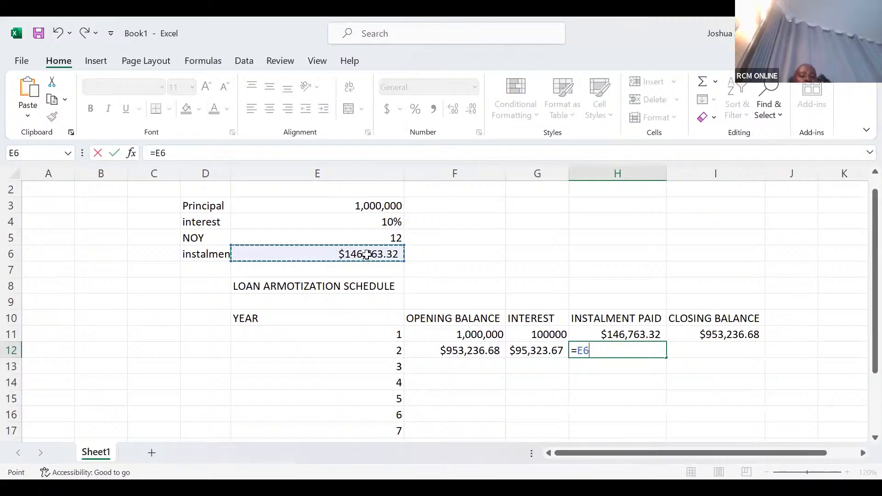
{"action": "key", "text": "F4"}
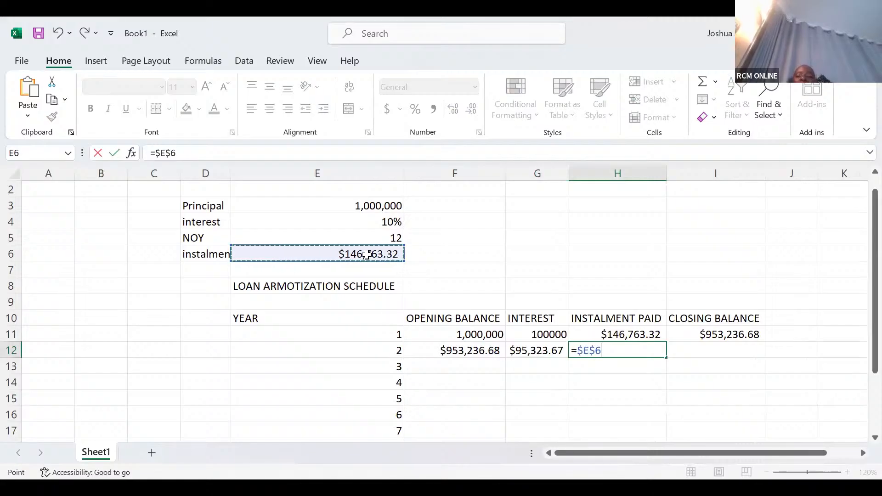
{"action": "left_click", "coordinate": [707, 357]}
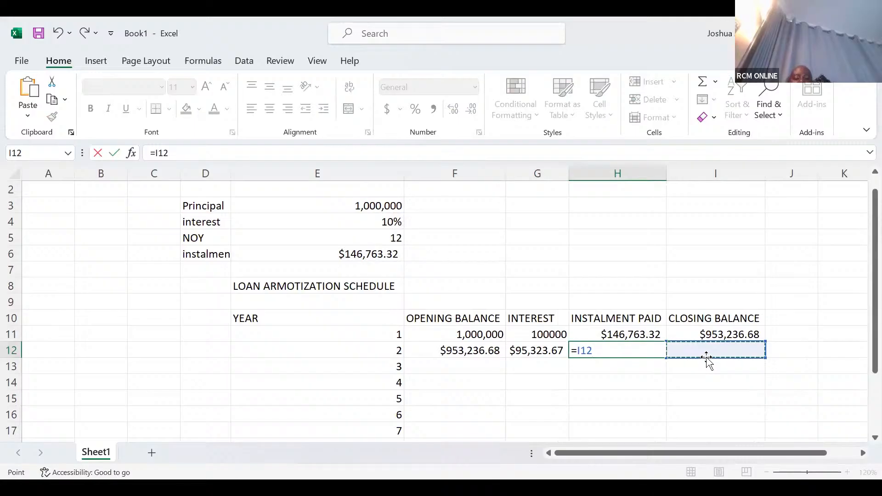
{"action": "key", "text": "Escape"}
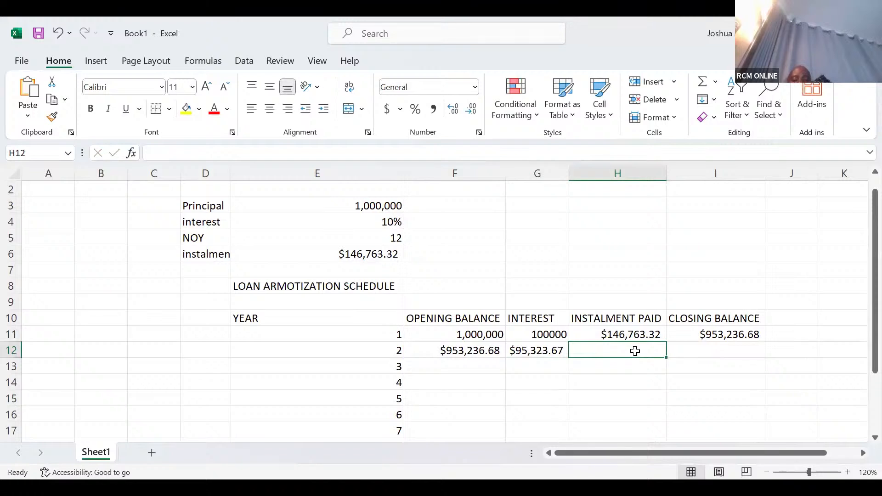
Link the year 2 instalment paid in H12 to the calculated instalment with the absolute reference =$E$6.
{"action": "type", "text": "="}
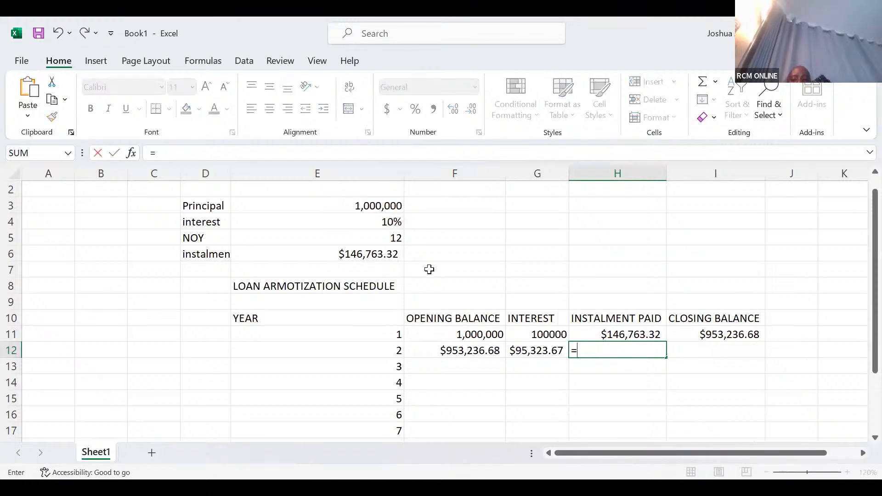
{"action": "left_click", "coordinate": [365, 250]}
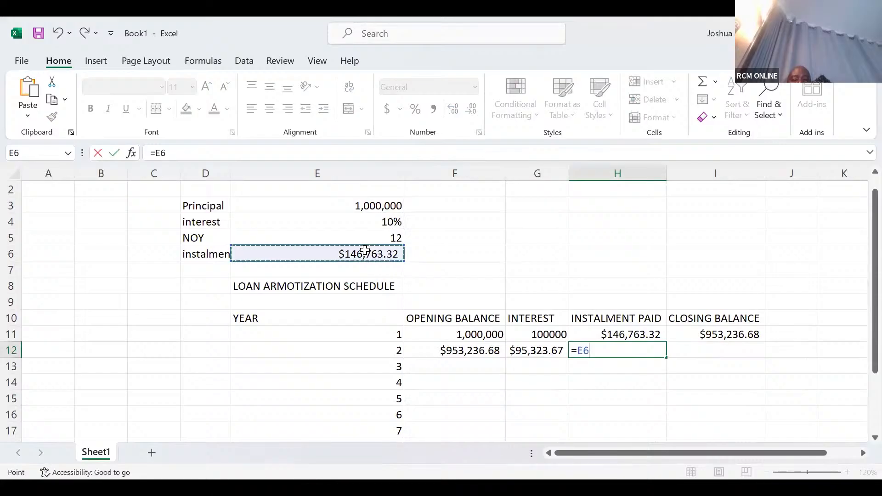
{"action": "key", "text": "F4"}
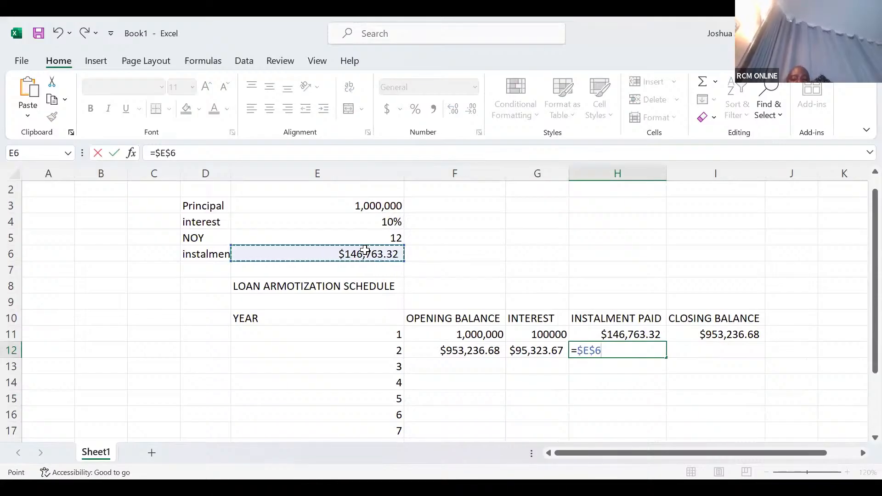
{"action": "key", "text": "Tab"}
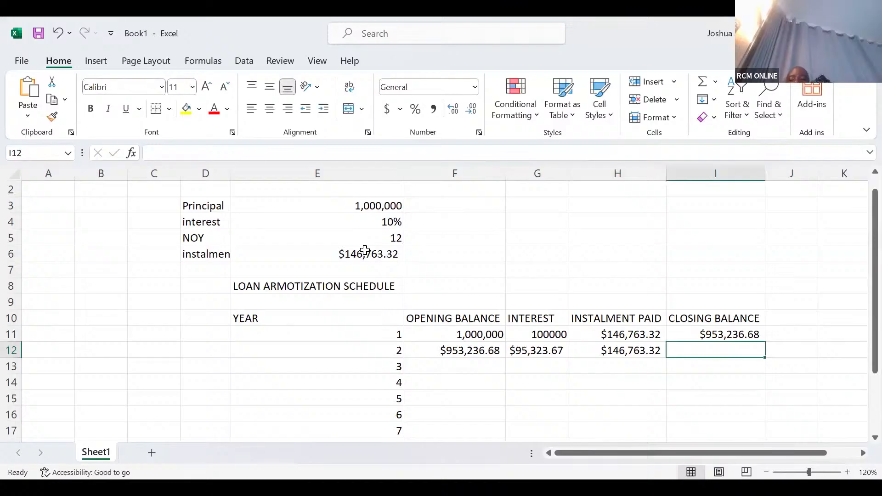
Calculate the year 2 closing balance in I12 as opening balance plus interest minus instalment, with =F12+G12-H12.
{"action": "type", "text": "="}
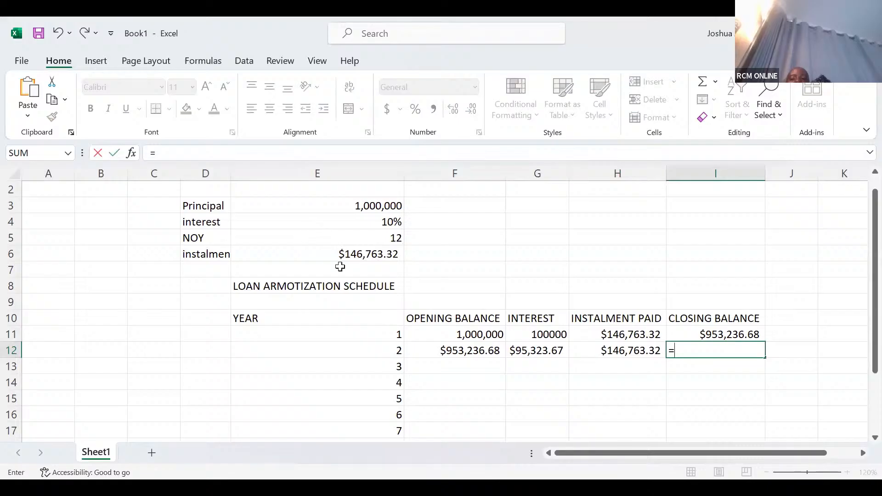
{"action": "left_click", "coordinate": [456, 352]}
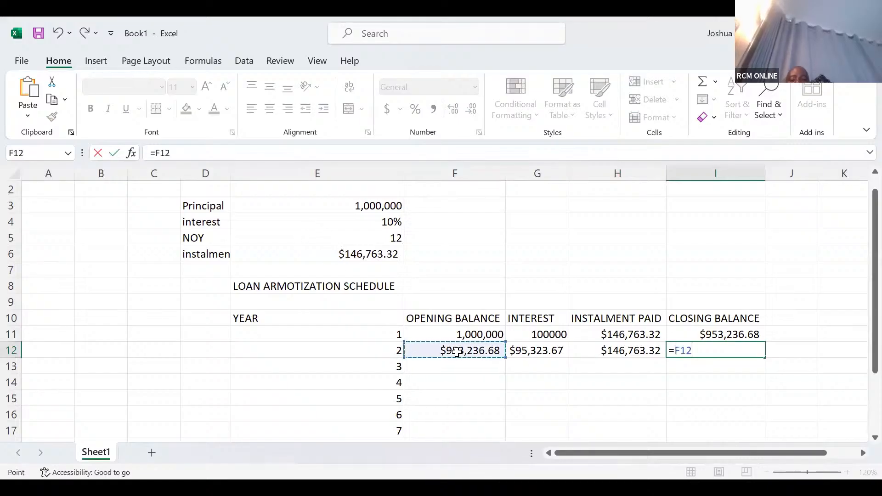
{"action": "type", "text": "+"}
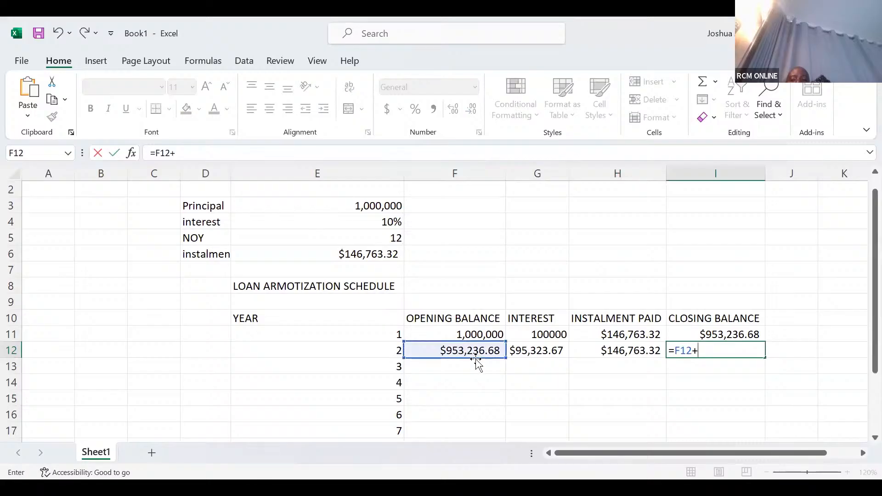
{"action": "left_click", "coordinate": [527, 350]}
{"action": "type", "text": "-"}
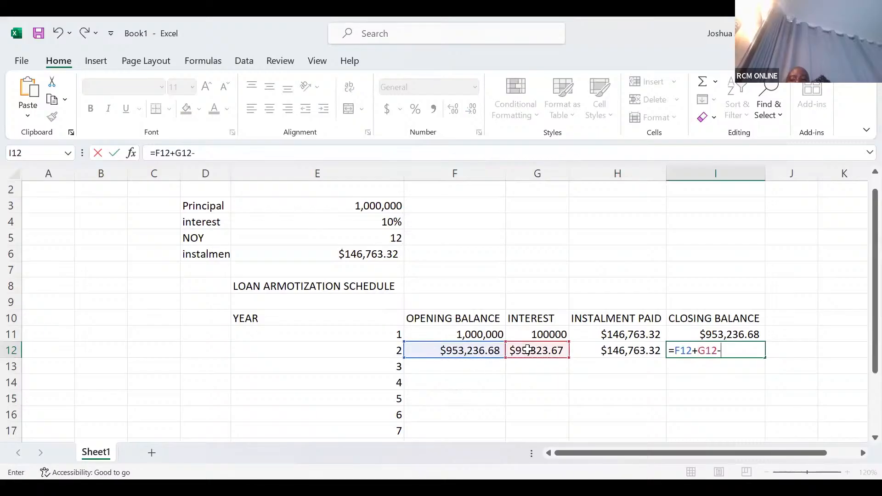
{"action": "left_click", "coordinate": [601, 350]}
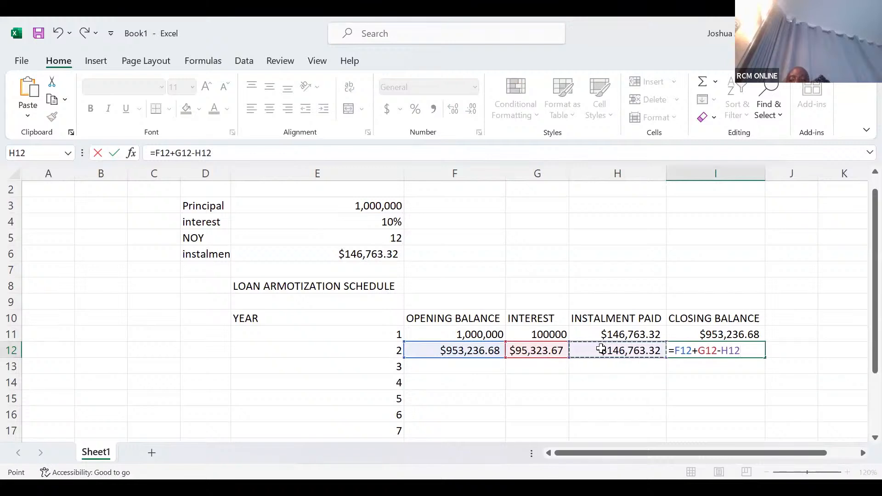
{"action": "key", "text": "Return"}
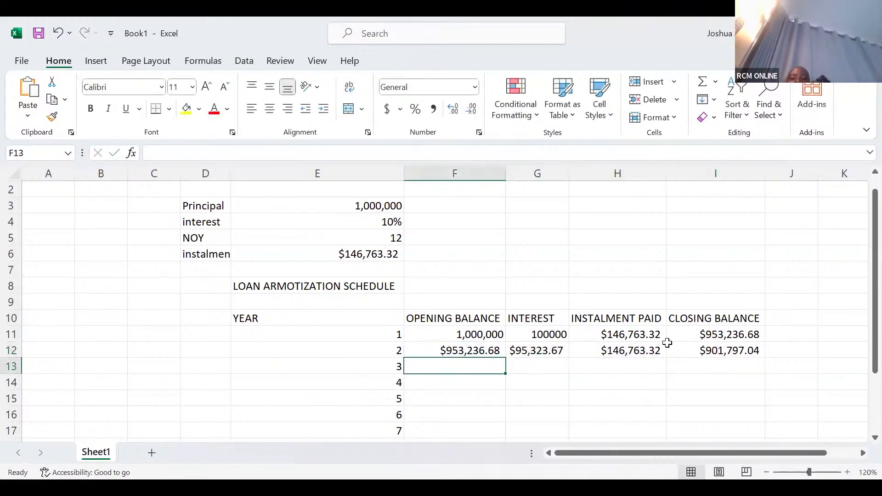
Fill the year 2 formulas in F12:I12 down through year 12 in row 22.
{"action": "left_click", "coordinate": [436, 349]}
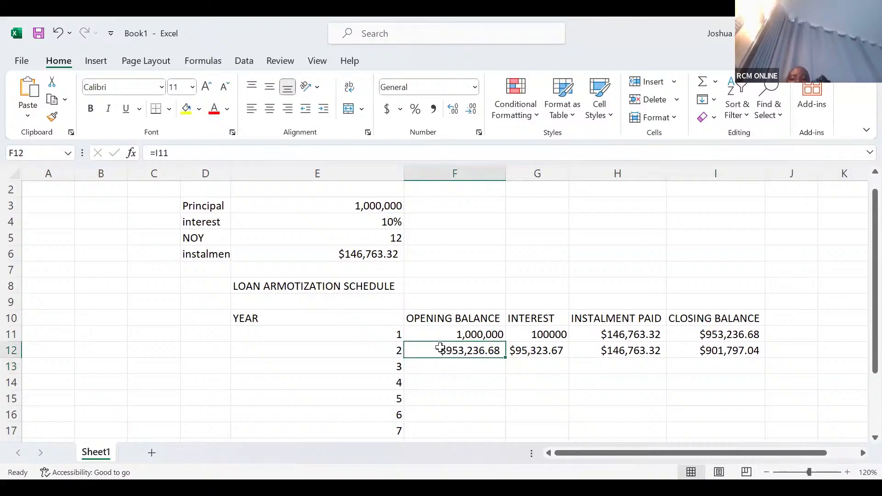
{"action": "left_click_drag", "start_coordinate": [433, 348], "coordinate": [703, 351]}
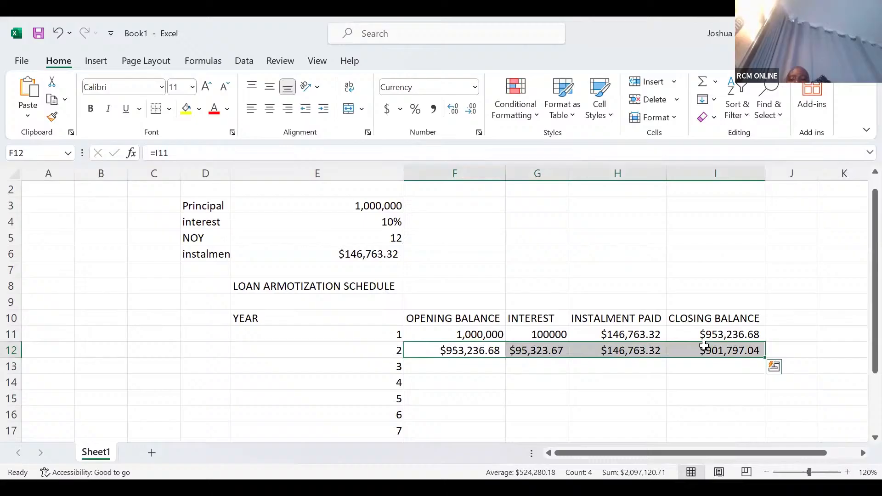
{"action": "double_click", "coordinate": [765, 356]}
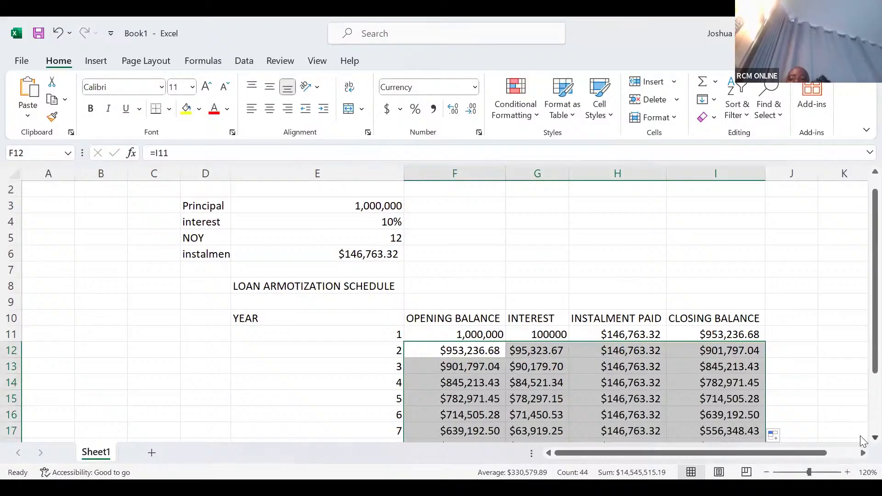
{"action": "scroll", "coordinate": [862, 441], "scroll_direction": "down", "scroll_amount": 3}
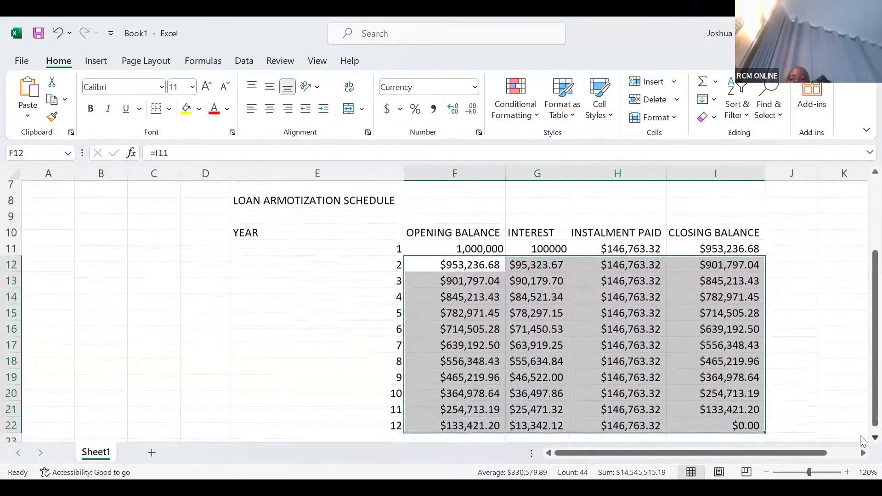
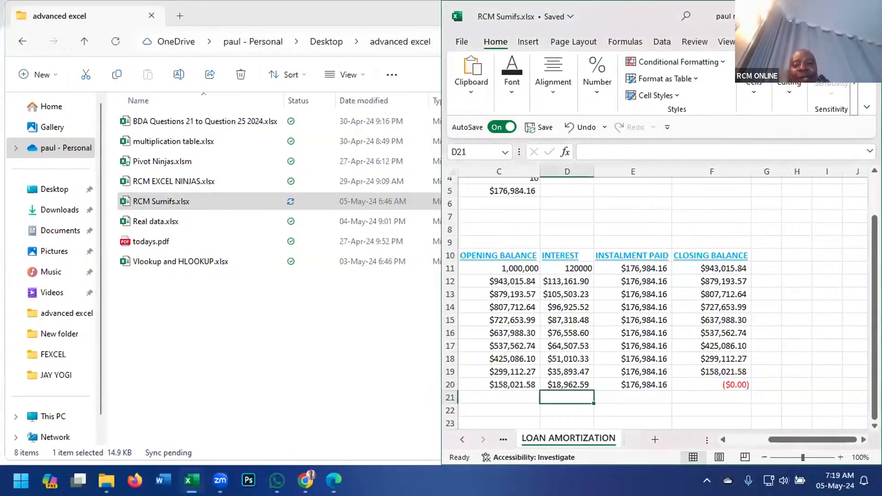
Maximize the RCM Sumifs.xlsx window and clear the year 1 to 10 schedule contents in C11:F20.
{"action": "left_click", "coordinate": [837, 17]}
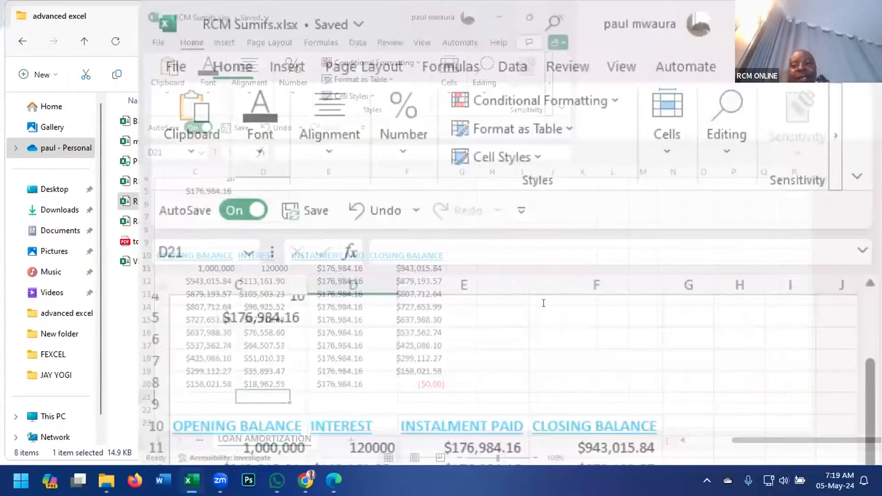
{"action": "scroll", "coordinate": [545, 303], "scroll_direction": "up", "scroll_amount": 2}
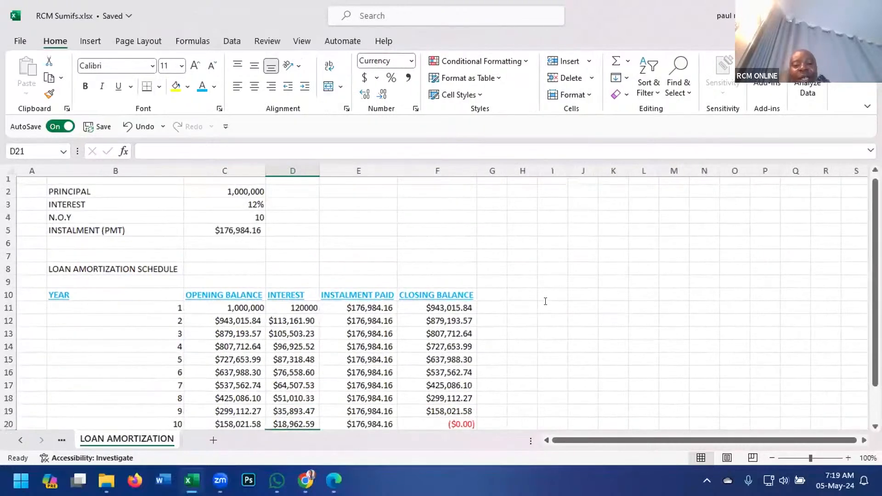
{"action": "scroll", "coordinate": [545, 302], "scroll_direction": "down", "scroll_amount": 4}
{"action": "scroll", "coordinate": [545, 301], "scroll_direction": "up", "scroll_amount": 4}
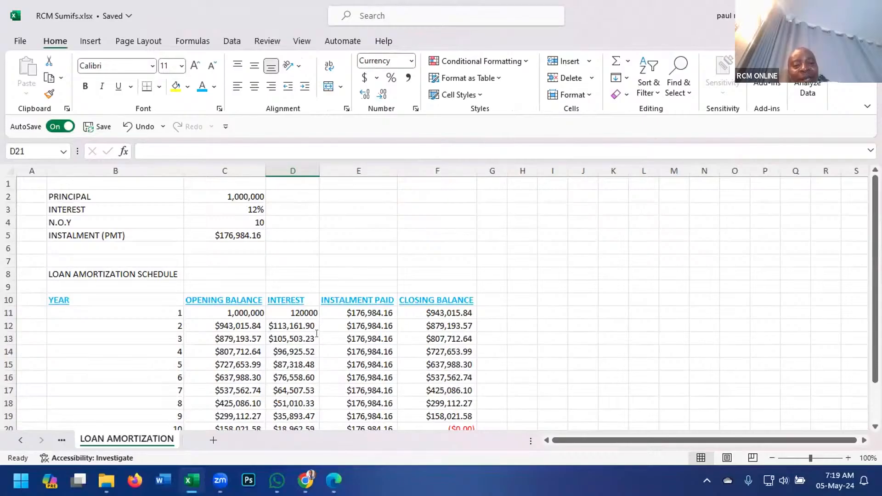
{"action": "left_click_drag", "start_coordinate": [224, 313], "coordinate": [414, 370]}
{"action": "key", "text": "Delete"}
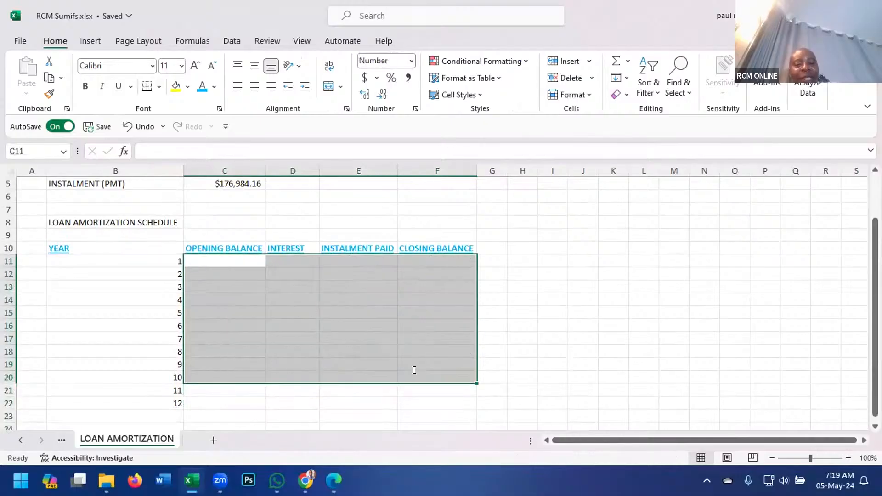
{"action": "left_click", "coordinate": [592, 310]}
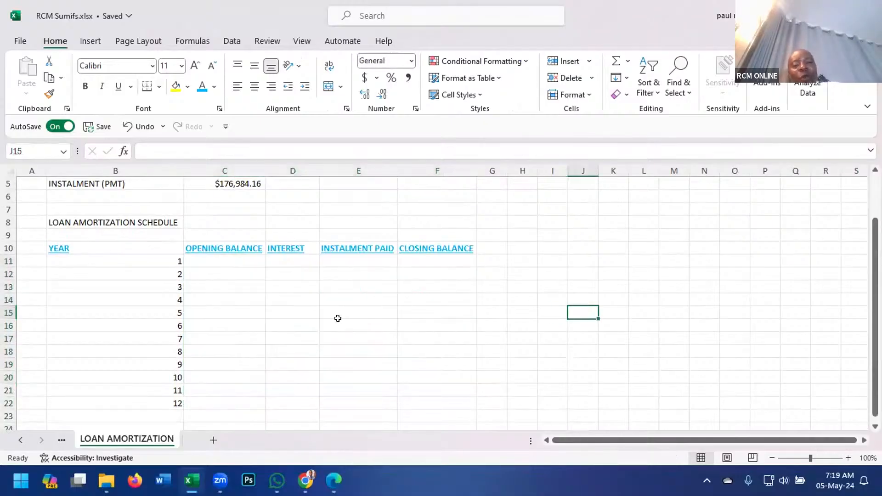
{"action": "scroll", "coordinate": [339, 319], "scroll_direction": "up", "scroll_amount": 1}
{"action": "scroll", "coordinate": [338, 318], "scroll_direction": "up", "scroll_amount": 1}
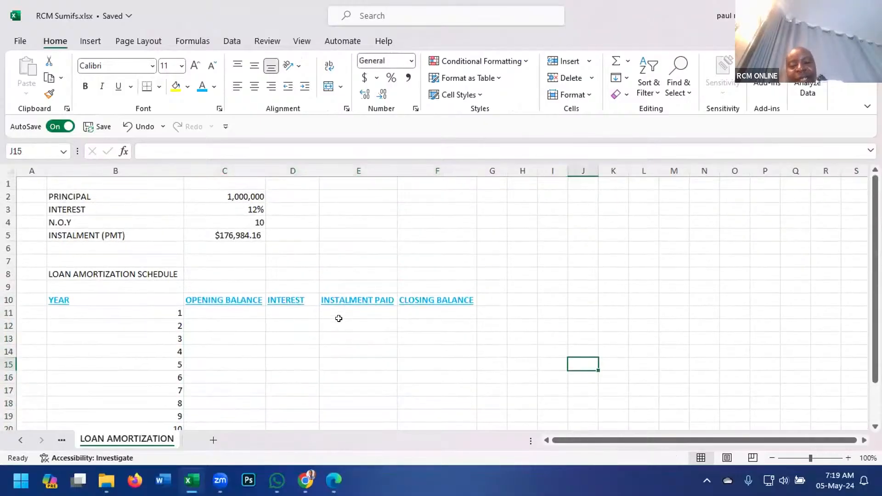
{"action": "left_click", "coordinate": [209, 308]}
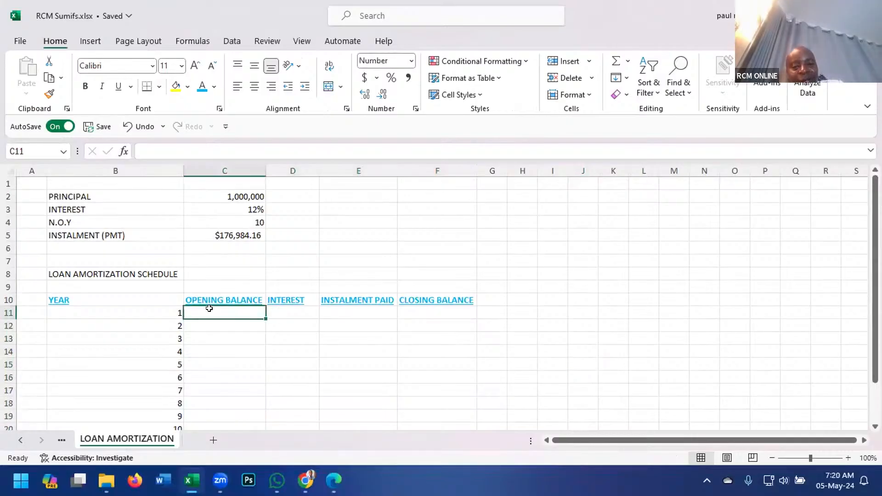
{"action": "type", "text": "="}
{"action": "left_click", "coordinate": [254, 195]}
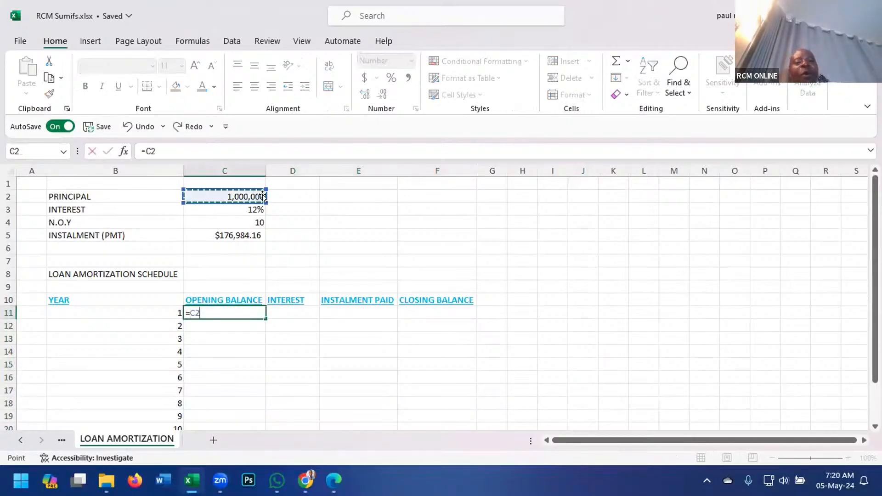
{"action": "key", "text": "Return"}
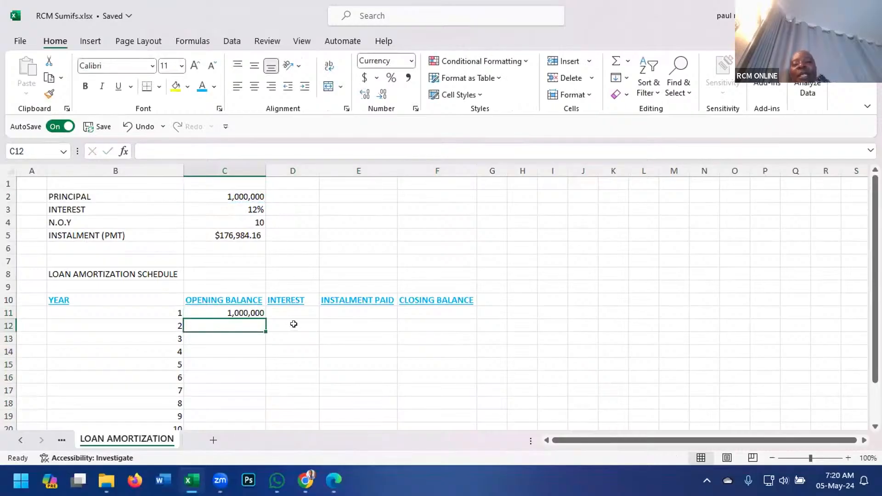
{"action": "left_click", "coordinate": [248, 314]}
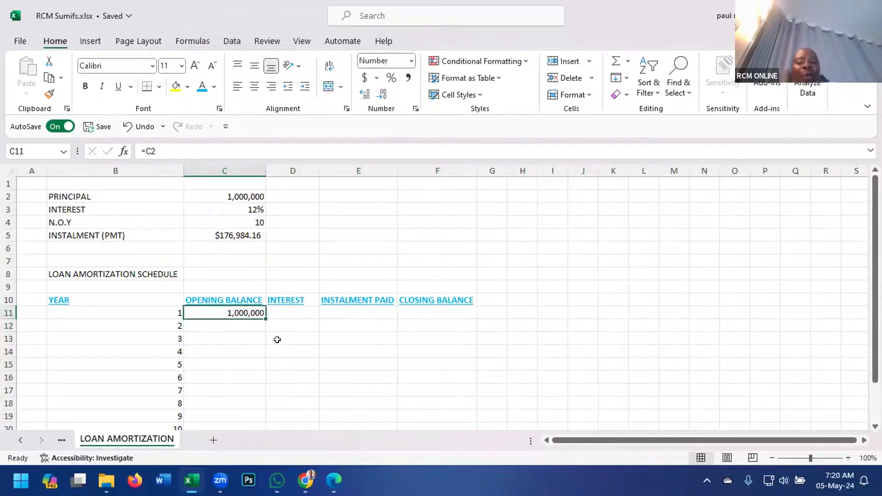
{"action": "key", "text": "Delete"}
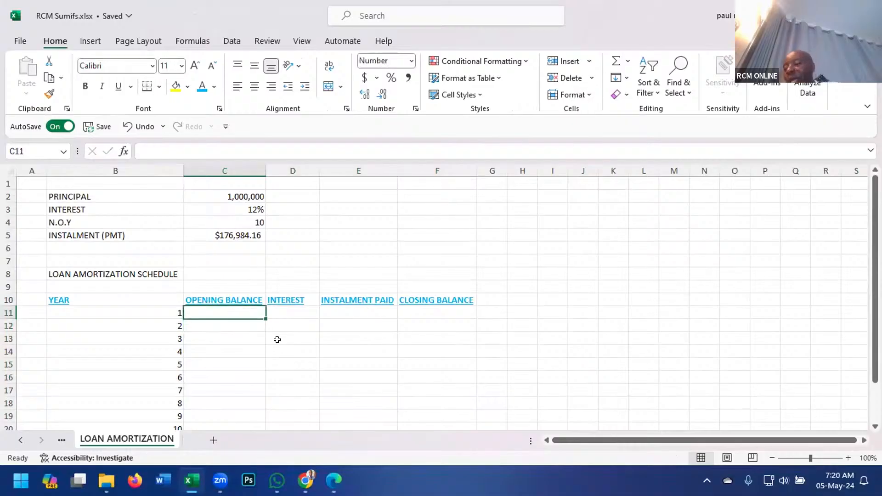
Clear the instalment (PMT) formula from C5.
{"action": "left_click", "coordinate": [240, 234]}
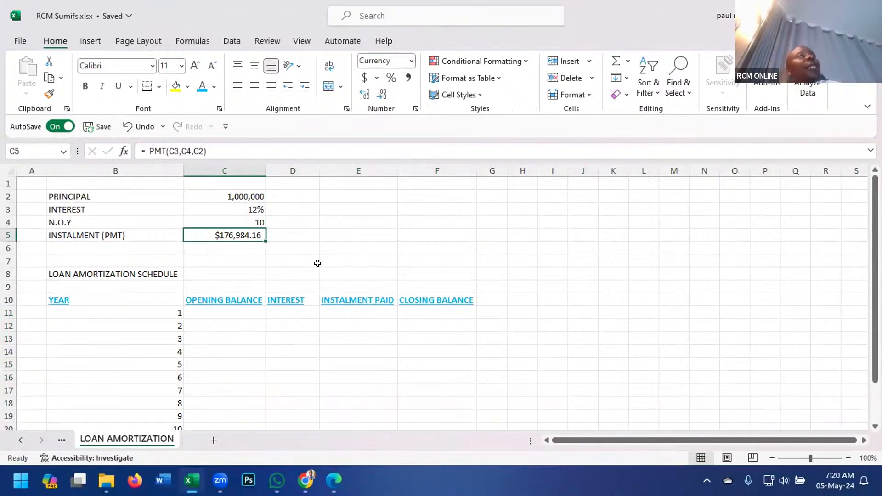
{"action": "key", "text": "Delete"}
{"action": "left_click", "coordinate": [325, 233]}
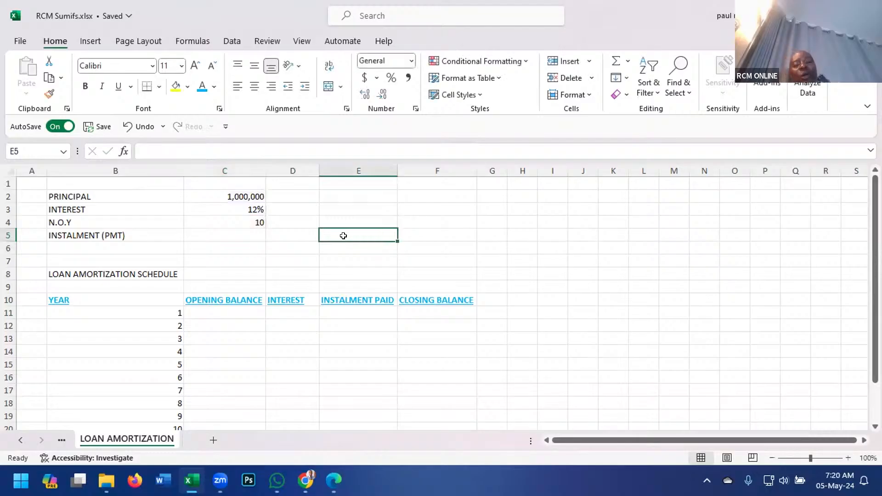
Try to calculate the instalment in C5 from the interest rate, number of years and principal with =-PMT(C3*C4*C2).
{"action": "key", "text": "Left"}
{"action": "key", "text": "Left"}
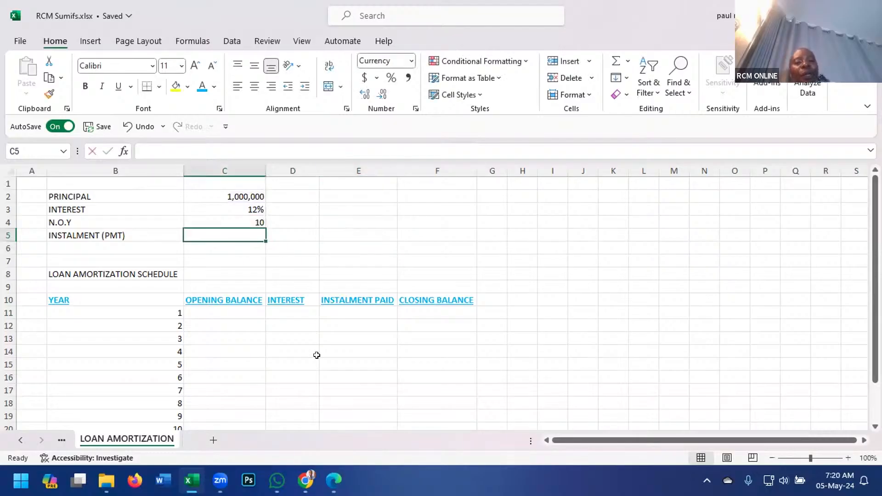
{"action": "type", "text": "="}
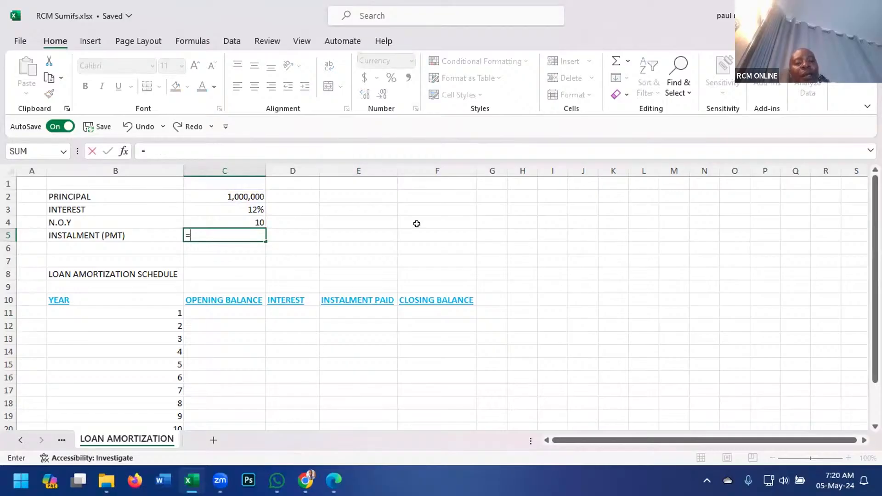
{"action": "type", "text": "-"}
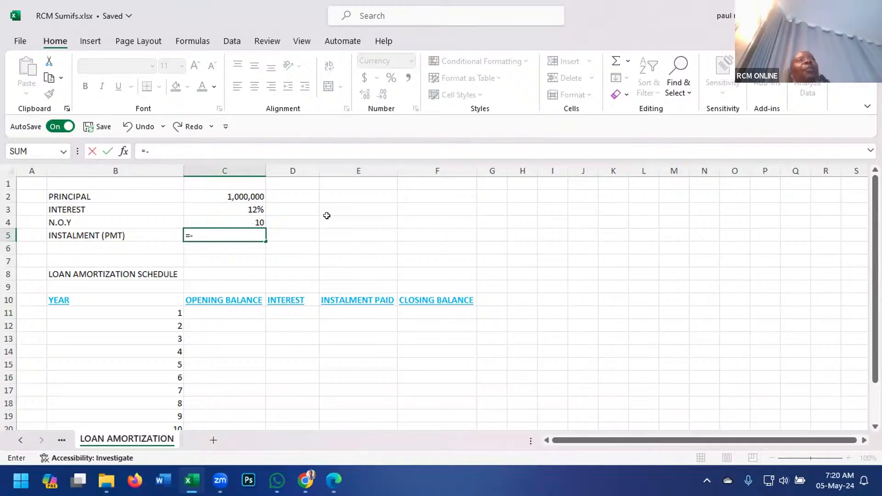
{"action": "type", "text": "p"}
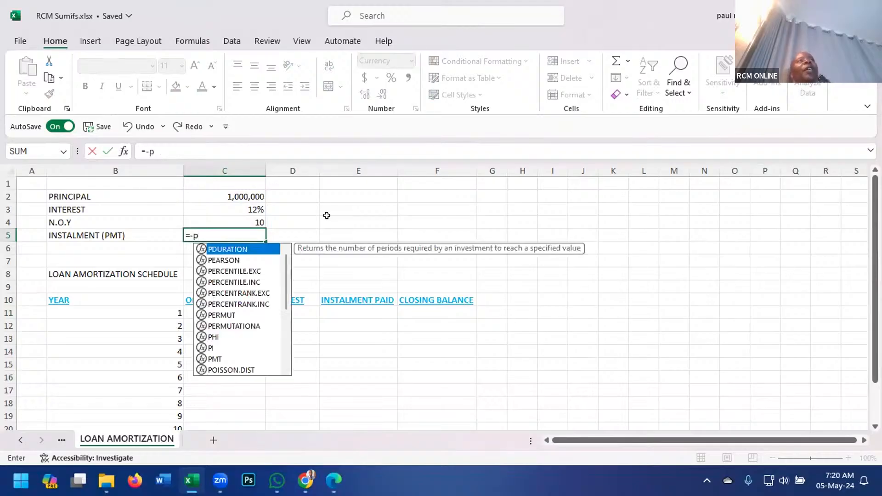
{"action": "type", "text": "mt"}
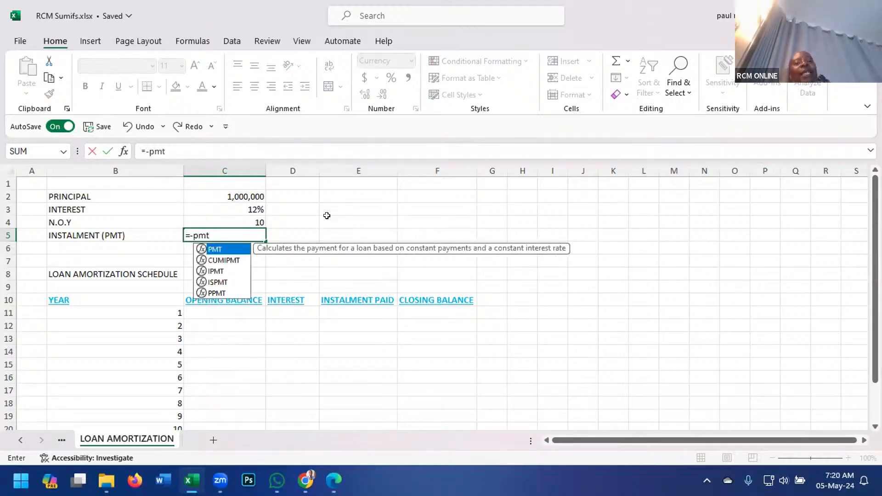
{"action": "double_click", "coordinate": [228, 252]}
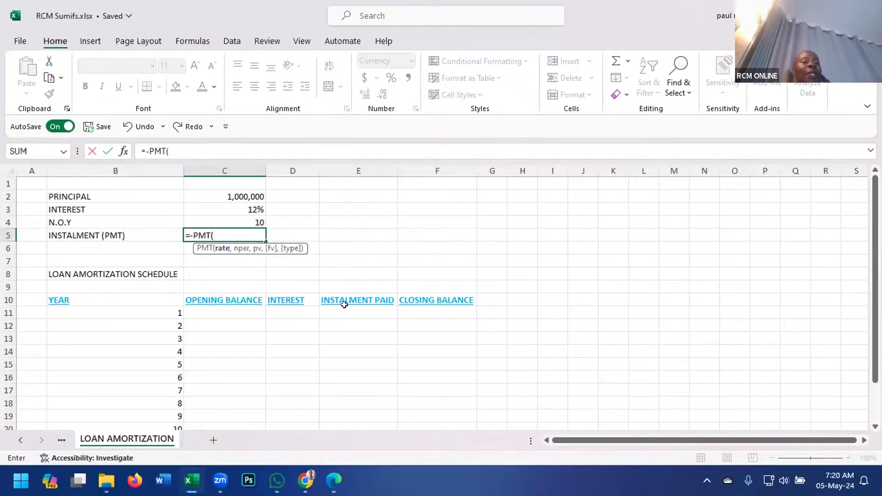
{"action": "left_click", "coordinate": [254, 205]}
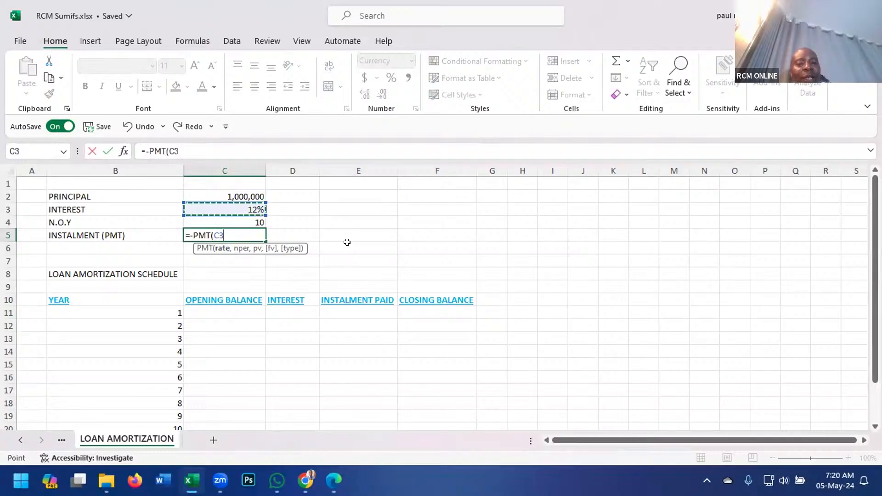
{"action": "type", "text": "*"}
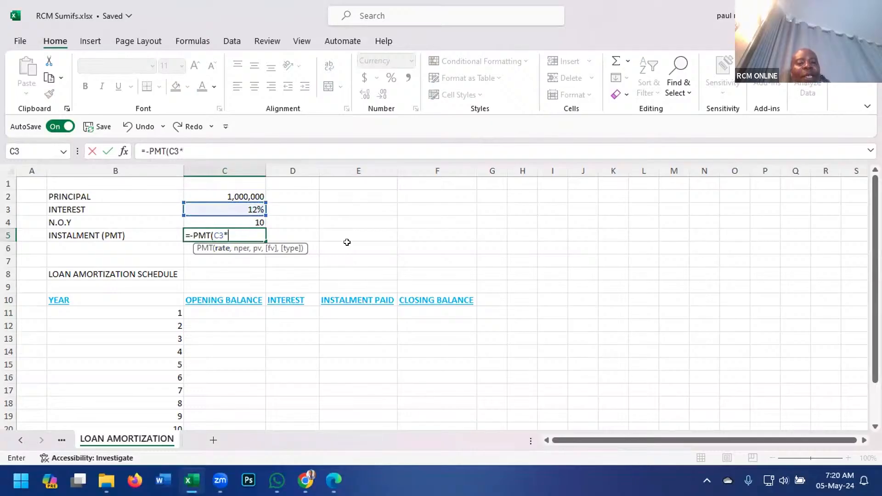
{"action": "left_click", "coordinate": [260, 221]}
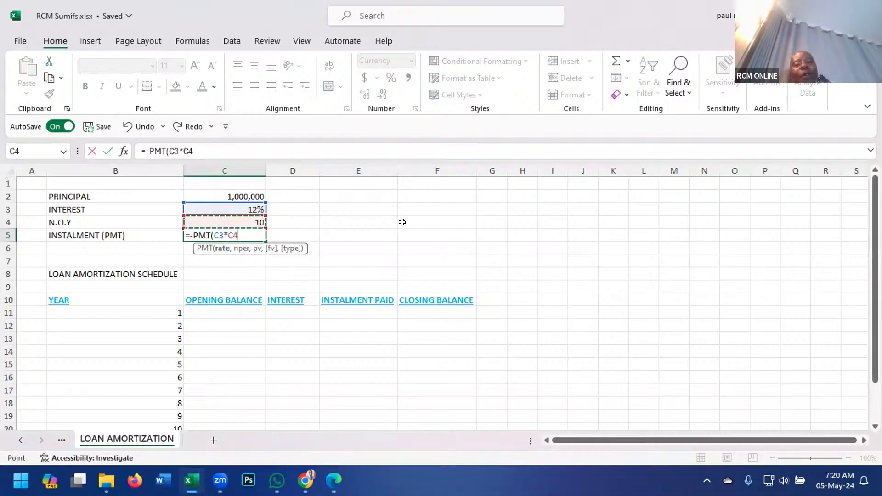
{"action": "key", "text": "BackSpace"}
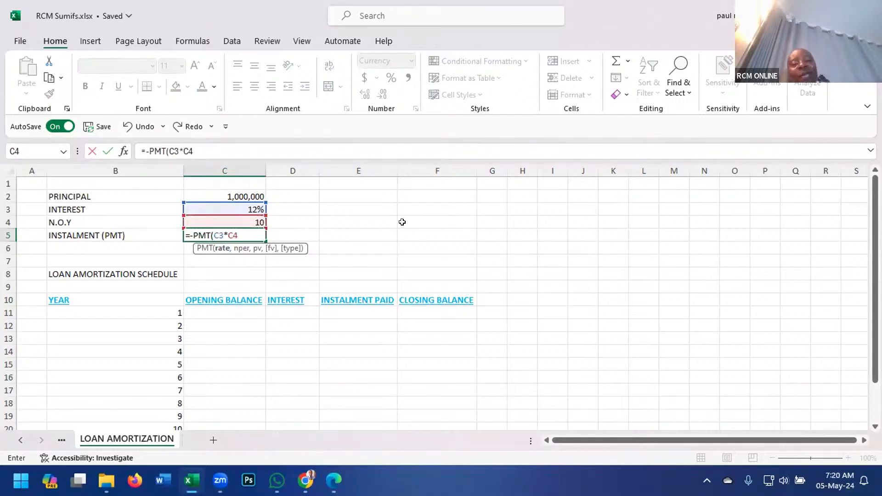
{"action": "left_click", "coordinate": [251, 194]}
{"action": "key", "text": "Up"}
{"action": "key", "text": "Up"}
{"action": "key", "text": "Up"}
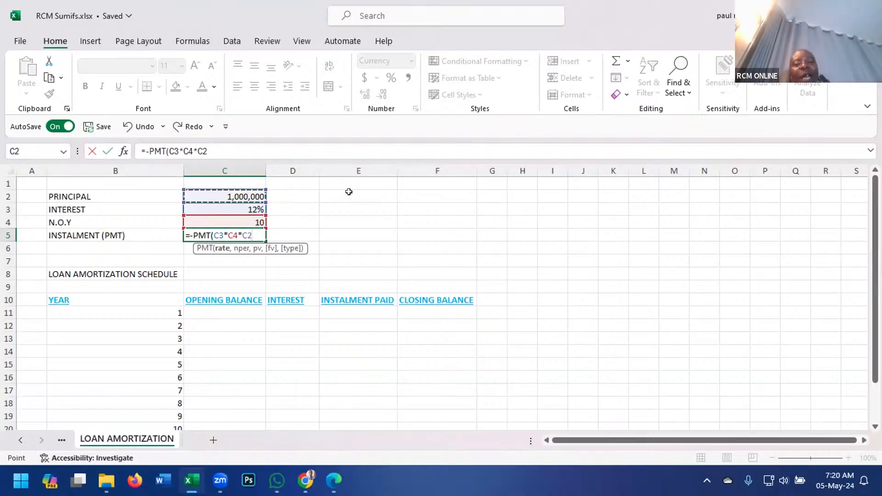
{"action": "type", "text": ")"}
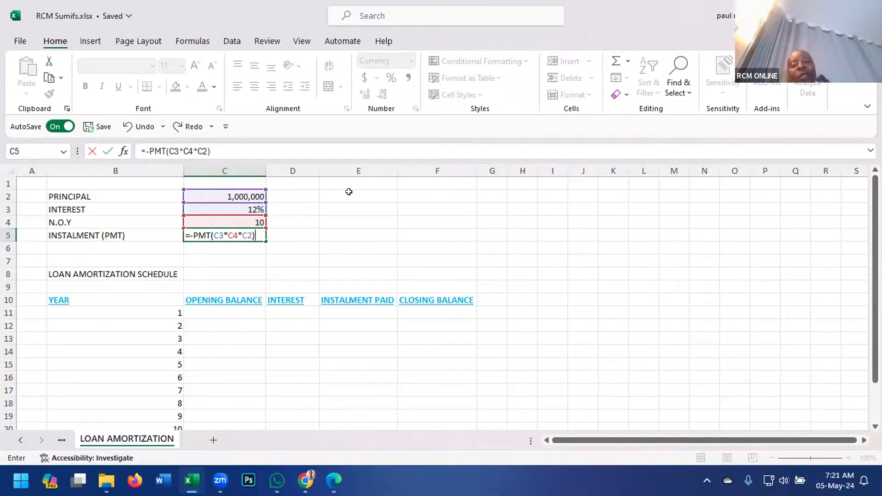
{"action": "key", "text": "Return"}
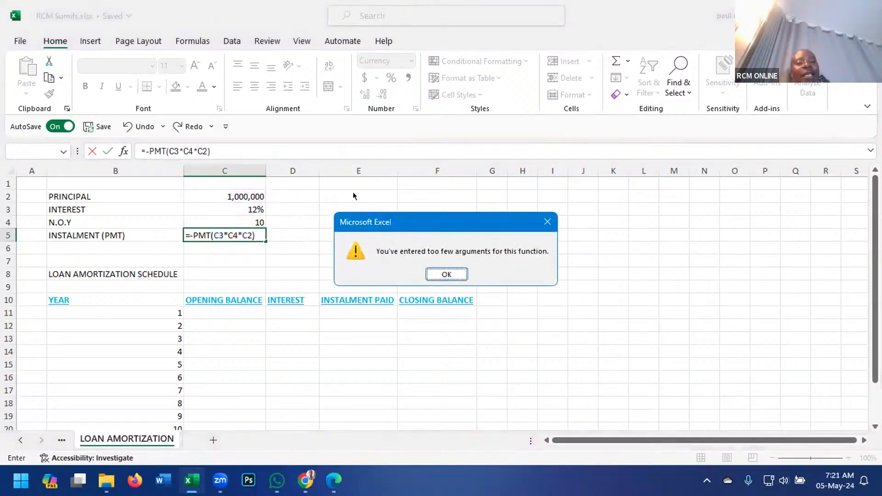
{"action": "left_click", "coordinate": [446, 275]}
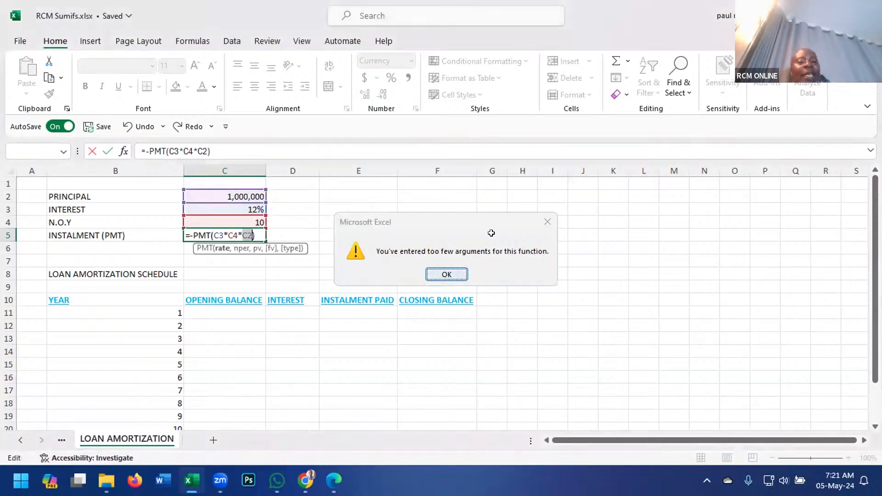
Replace the asterisks between the PMT arguments in C5 with commas, making the formula =-PMT(C3,C4,C2).
{"action": "left_click", "coordinate": [226, 233]}
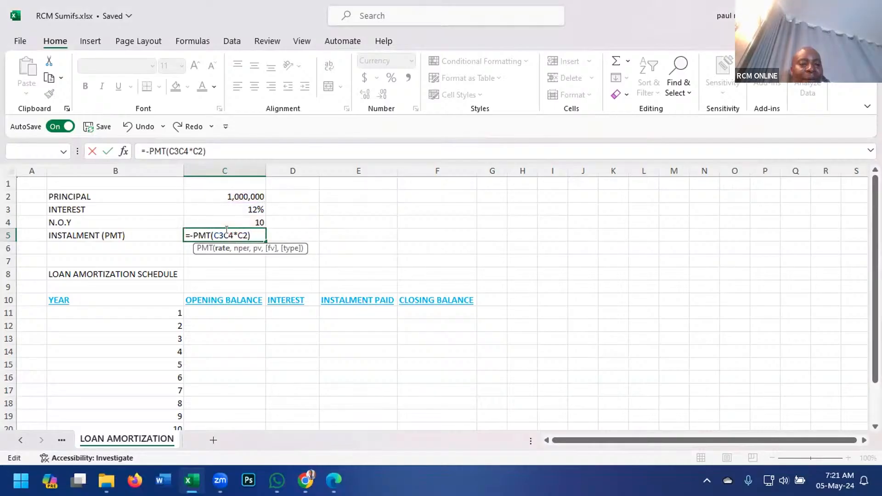
{"action": "key", "text": "Delete"}
{"action": "type", "text": ","}
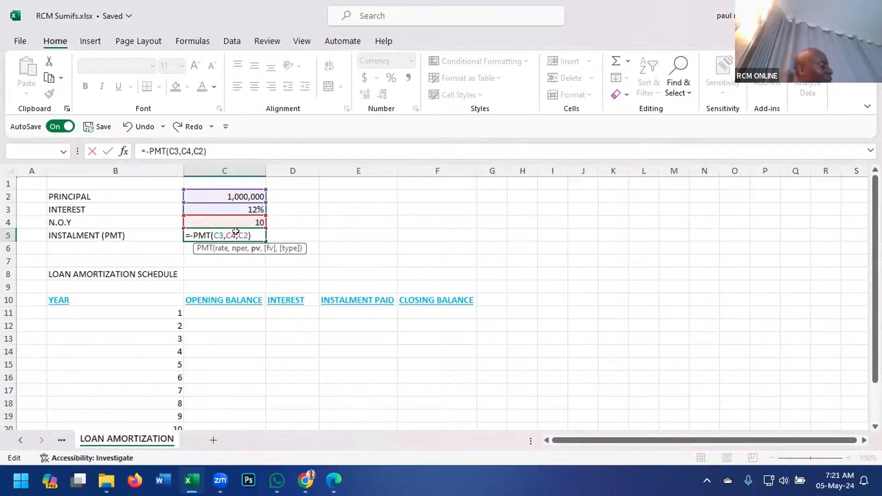
{"action": "key", "text": "Return"}
{"action": "left_click", "coordinate": [374, 243]}
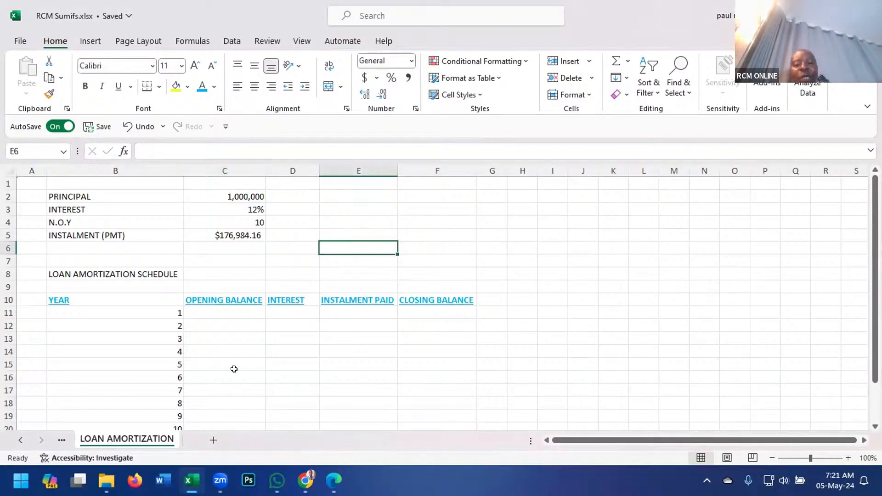
Link the year 1 opening balance in C11 to the principal with =C2.
{"action": "left_click", "coordinate": [230, 308]}
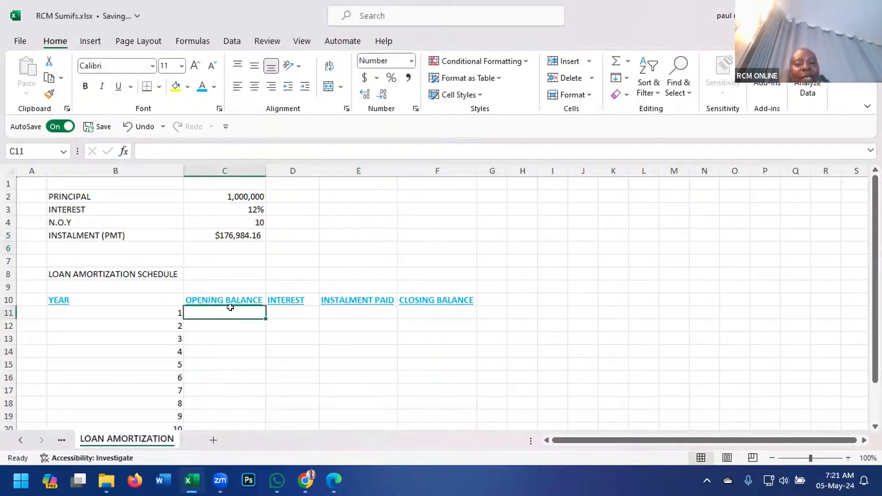
{"action": "type", "text": "="}
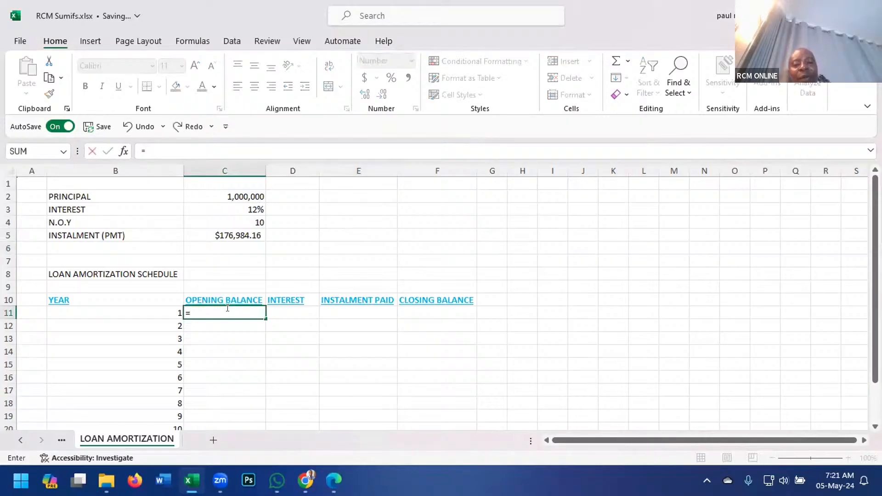
{"action": "left_click", "coordinate": [242, 192]}
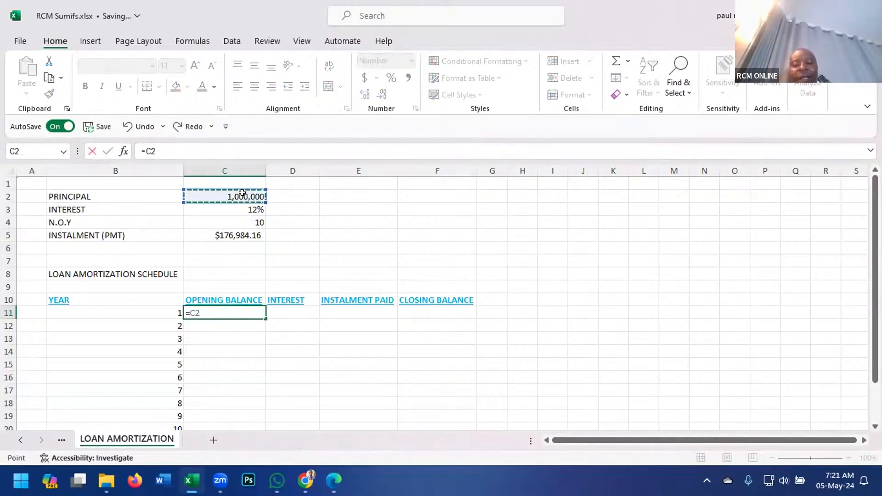
{"action": "key", "text": "Return"}
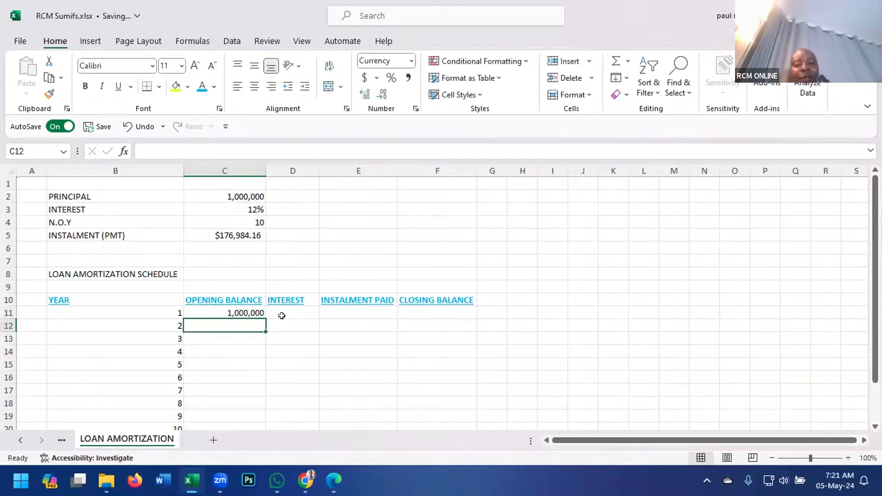
Calculate the year 1 interest in D11 from the absolute interest rate and the opening balance with =$C$3*C11.
{"action": "left_click", "coordinate": [282, 312]}
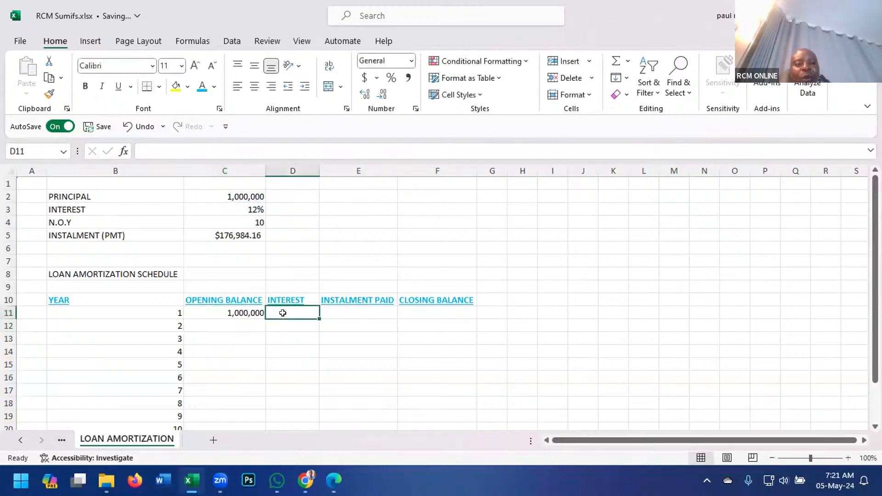
{"action": "type", "text": "="}
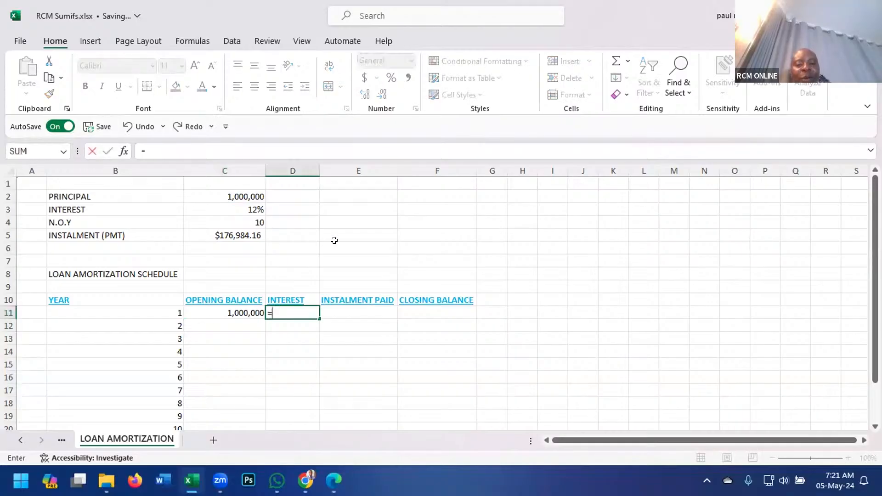
{"action": "left_click", "coordinate": [252, 211]}
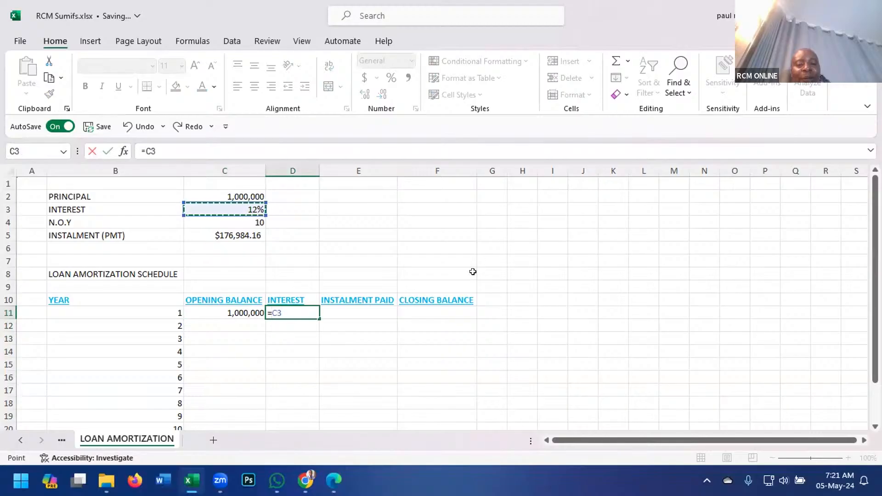
{"action": "key", "text": "F4"}
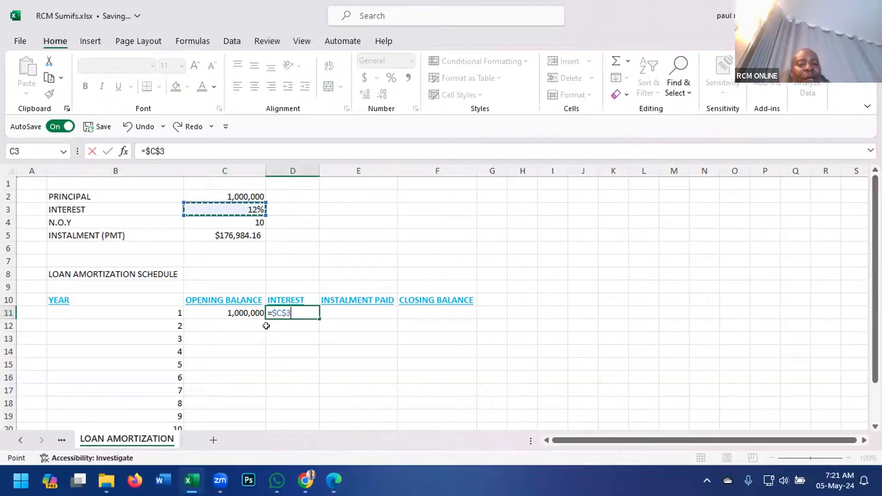
{"action": "type", "text": "*"}
{"action": "left_click", "coordinate": [248, 307]}
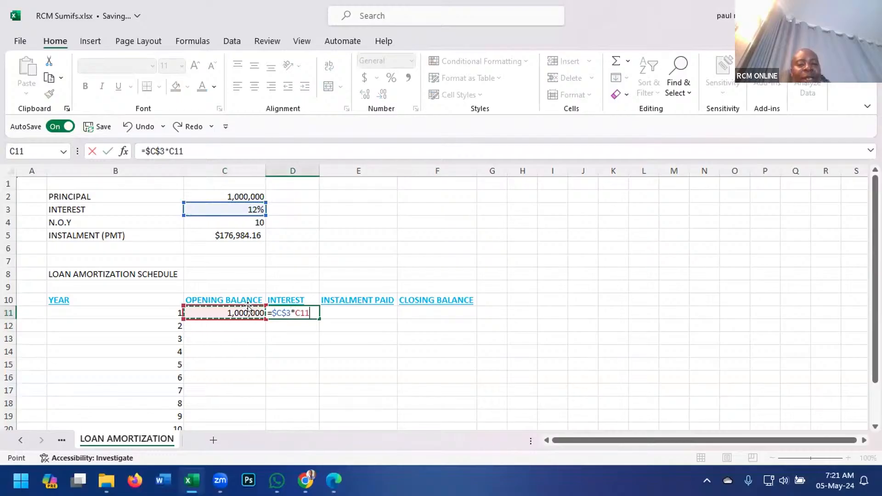
{"action": "key", "text": "Return"}
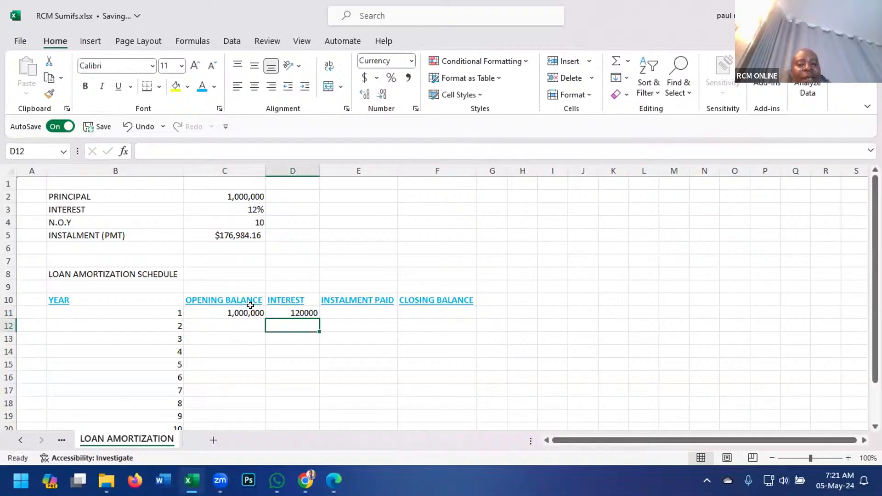
Link the year 1 instalment paid in E11 to the instalment (PMT) cell with the absolute reference =$C$5.
{"action": "left_click", "coordinate": [354, 309]}
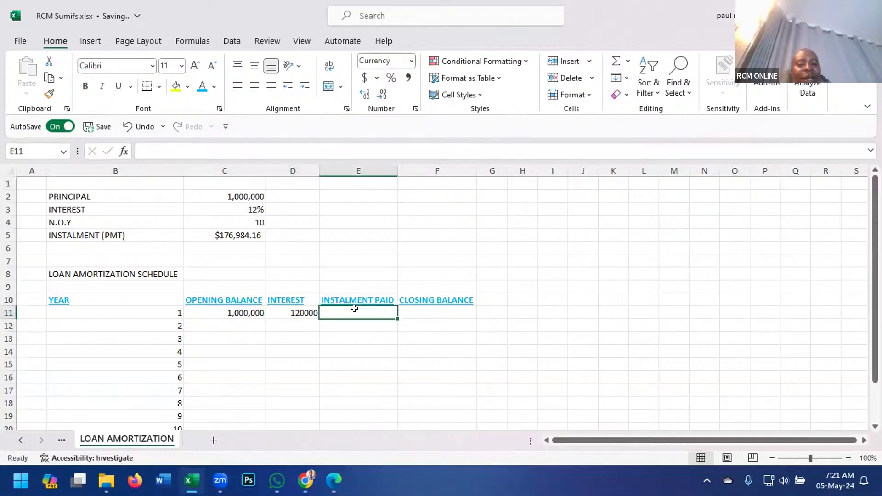
{"action": "type", "text": "="}
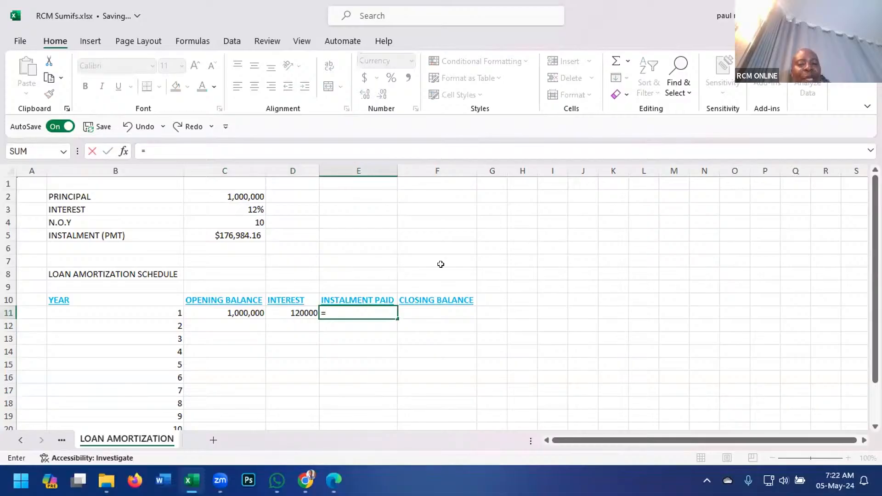
{"action": "left_click", "coordinate": [244, 236]}
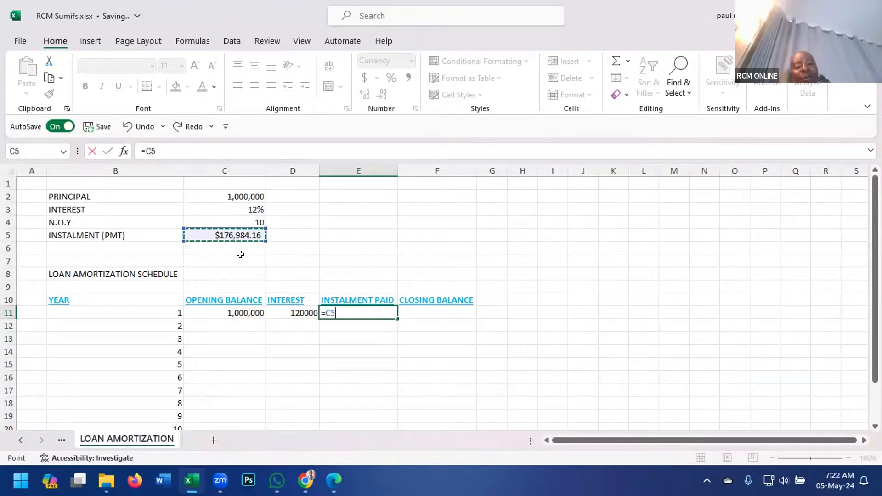
{"action": "key", "text": "F4"}
{"action": "key", "text": "Return"}
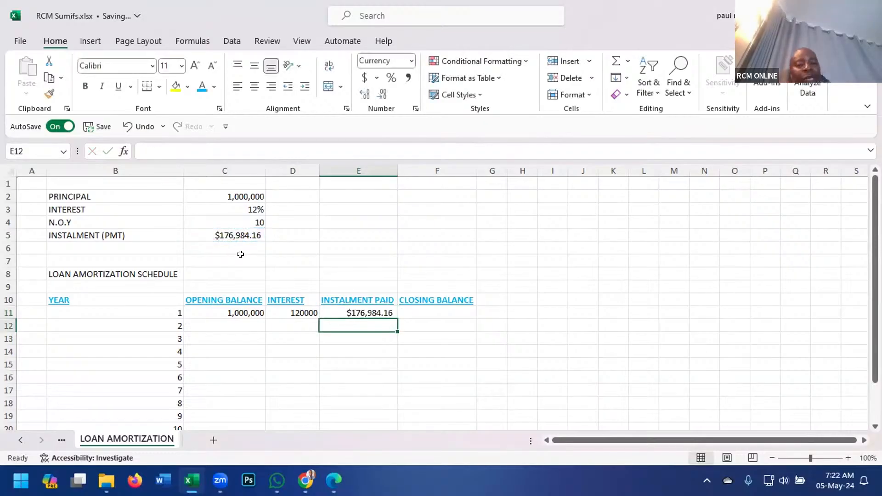
Calculate the year 1 closing balance in F11 as opening balance plus interest minus instalment with =C11+D11-E11.
{"action": "left_click", "coordinate": [427, 312]}
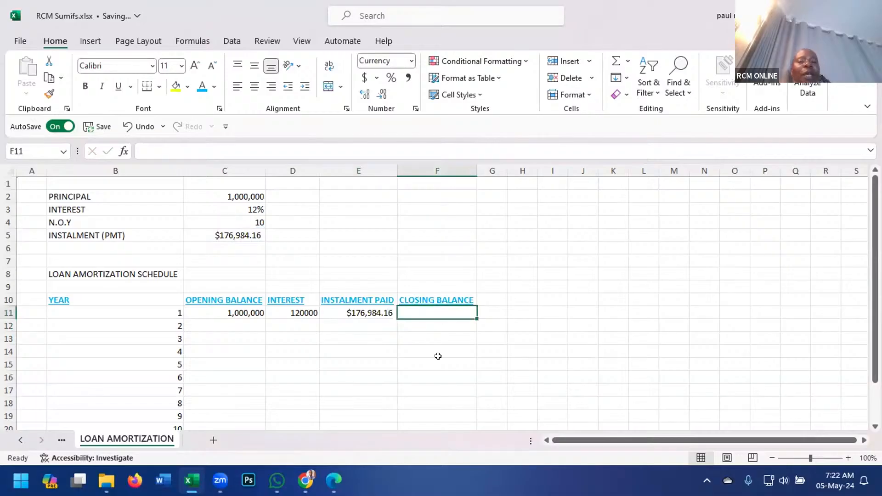
{"action": "type", "text": "="}
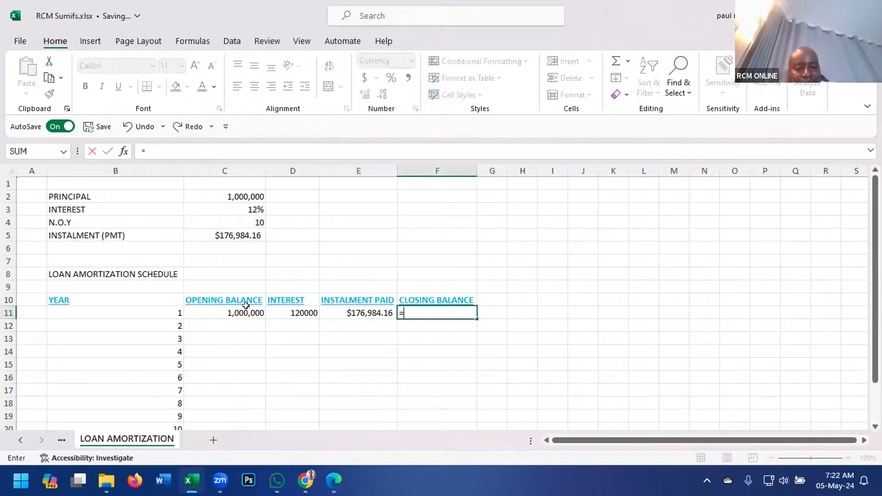
{"action": "left_click", "coordinate": [245, 311]}
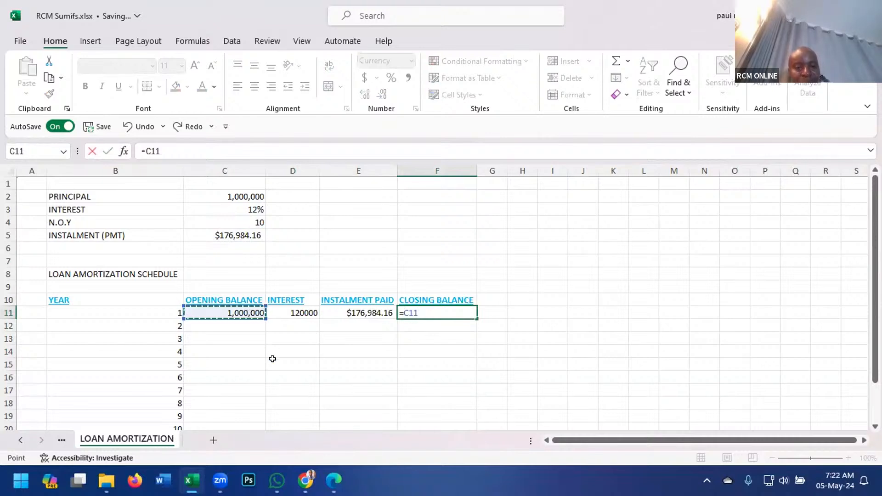
{"action": "type", "text": "+"}
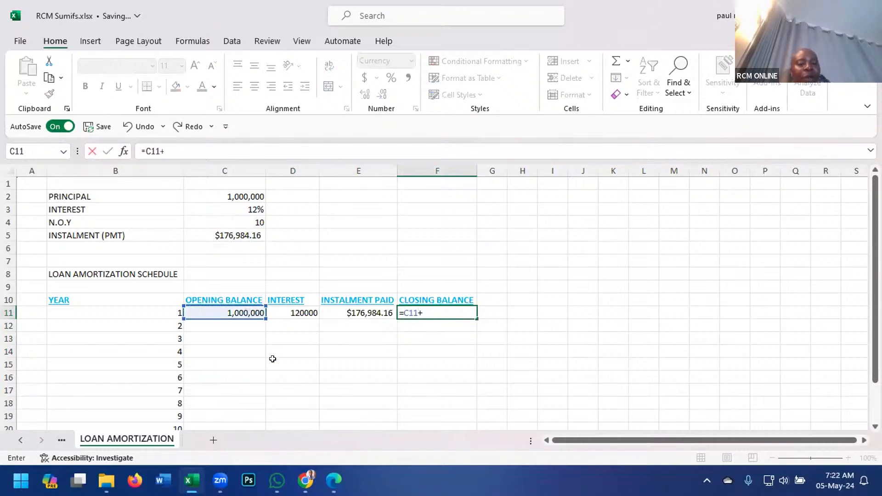
{"action": "left_click", "coordinate": [282, 312]}
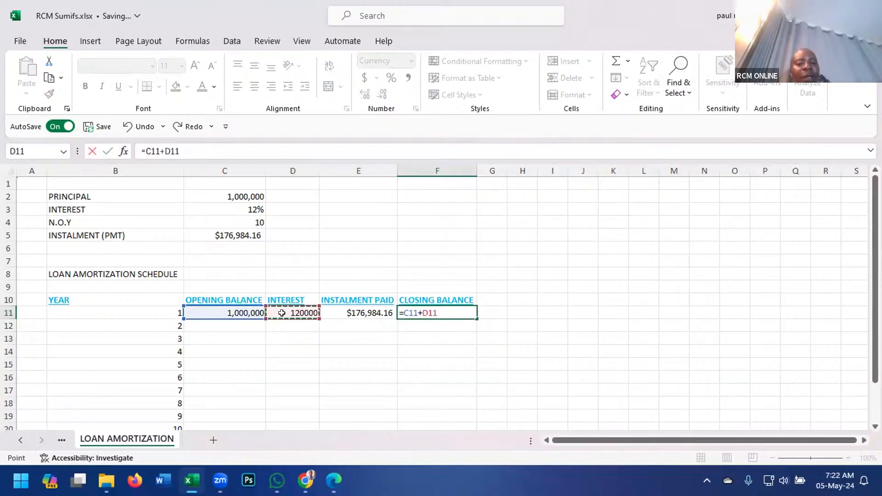
{"action": "type", "text": "-"}
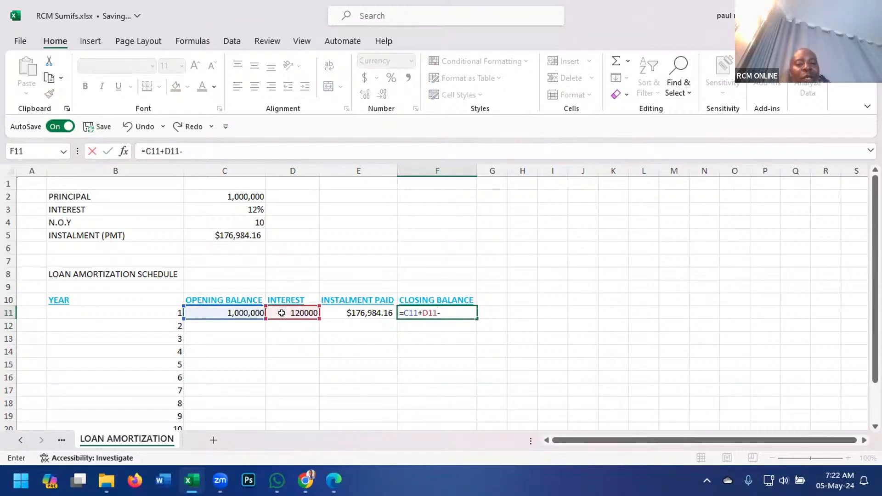
{"action": "left_click", "coordinate": [338, 313]}
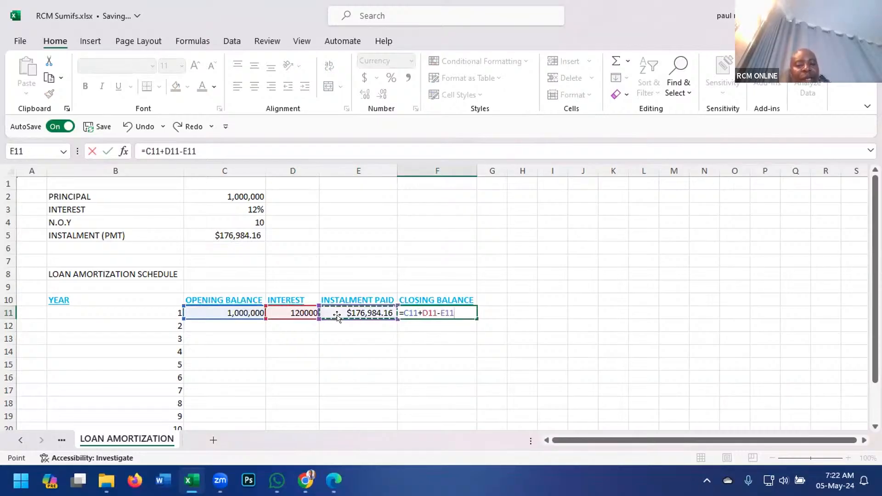
{"action": "key", "text": "Return"}
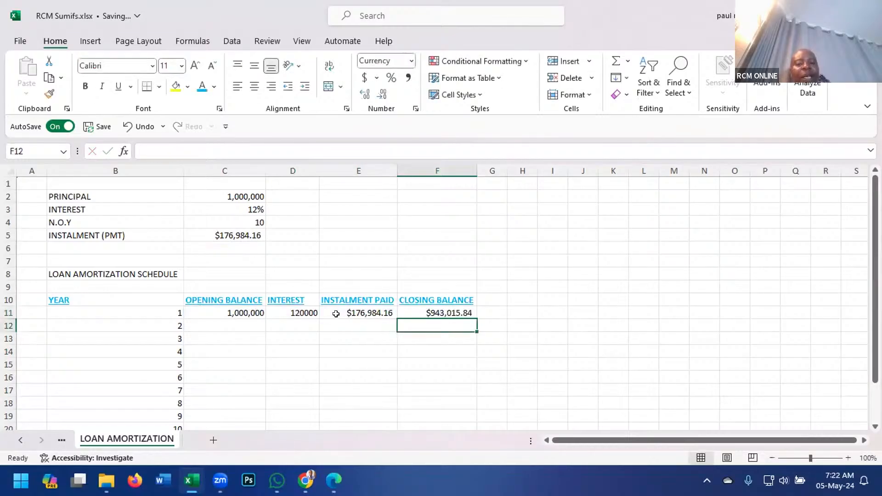
Link the year 2 opening balance in C12 to the year 1 closing balance with =F11.
{"action": "left_click", "coordinate": [251, 323]}
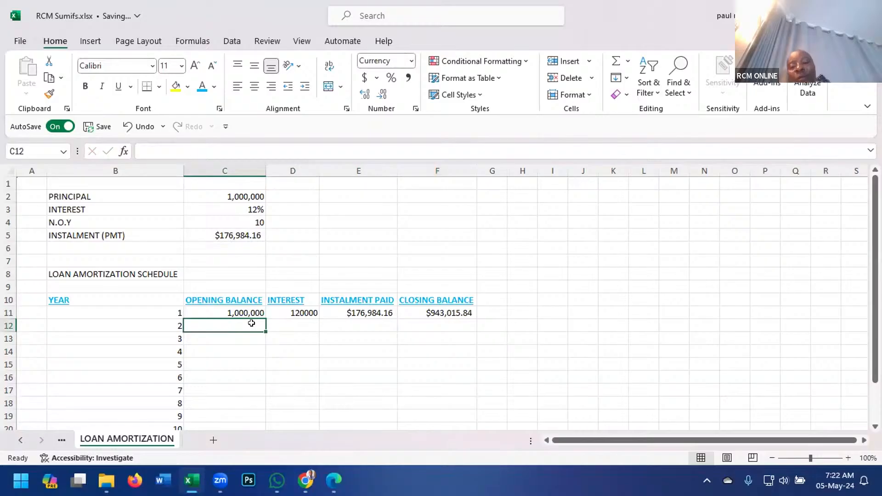
{"action": "type", "text": "="}
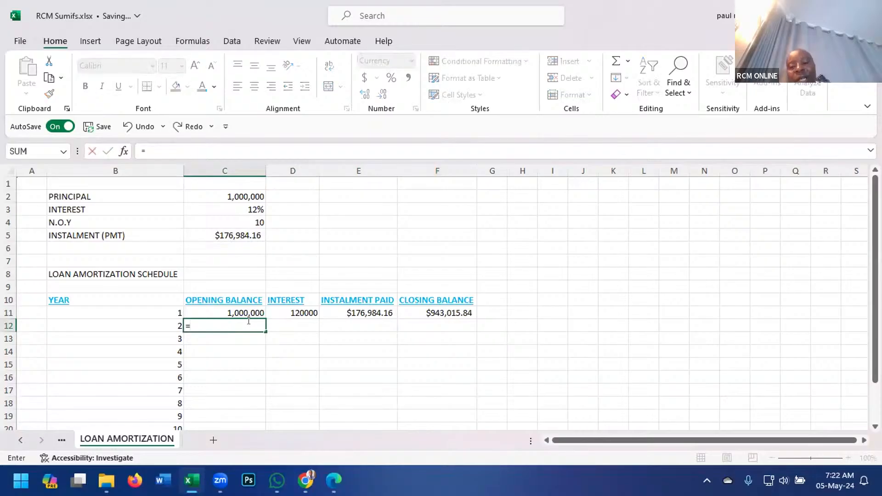
{"action": "left_click", "coordinate": [439, 313]}
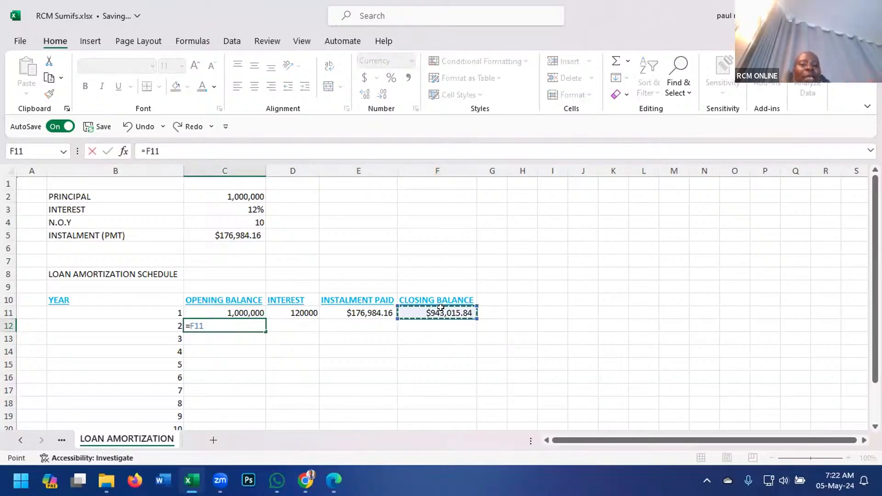
{"action": "key", "text": "Return"}
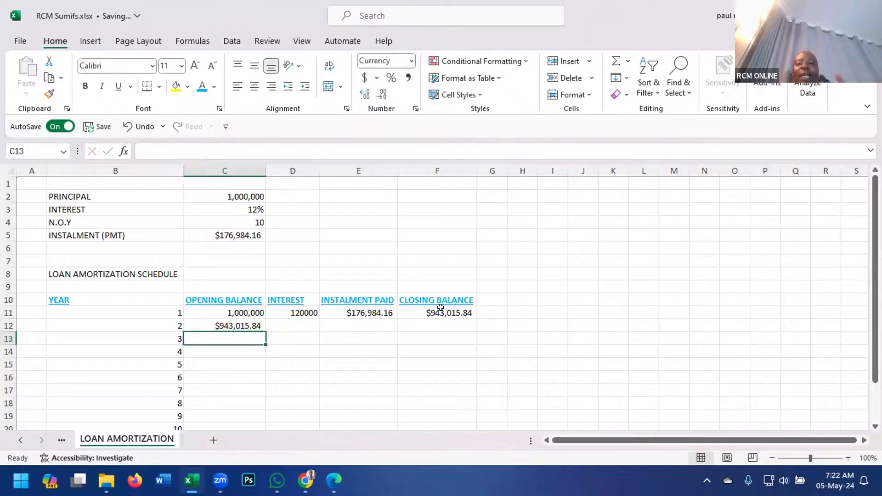
Clear the year 2 opening balance in C12 and re-enter its link to the year 1 closing balance, =F11.
{"action": "left_click", "coordinate": [234, 319]}
{"action": "key", "text": "BackSpace"}
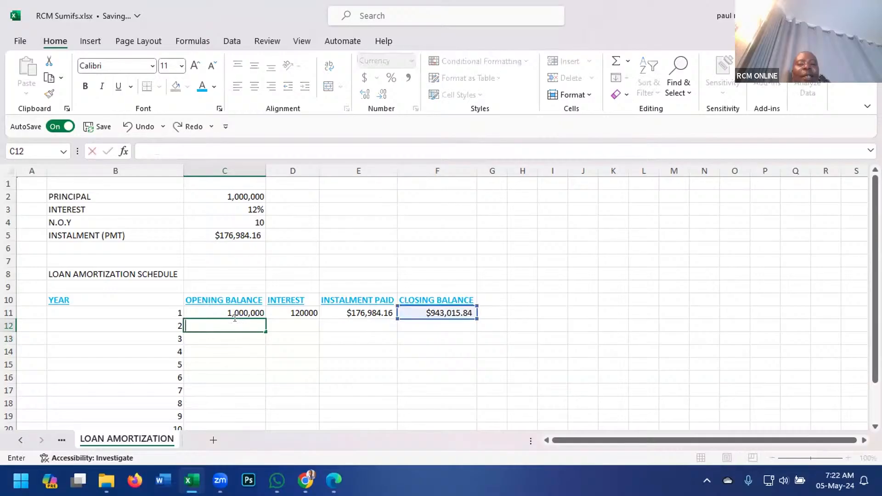
{"action": "type", "text": "="}
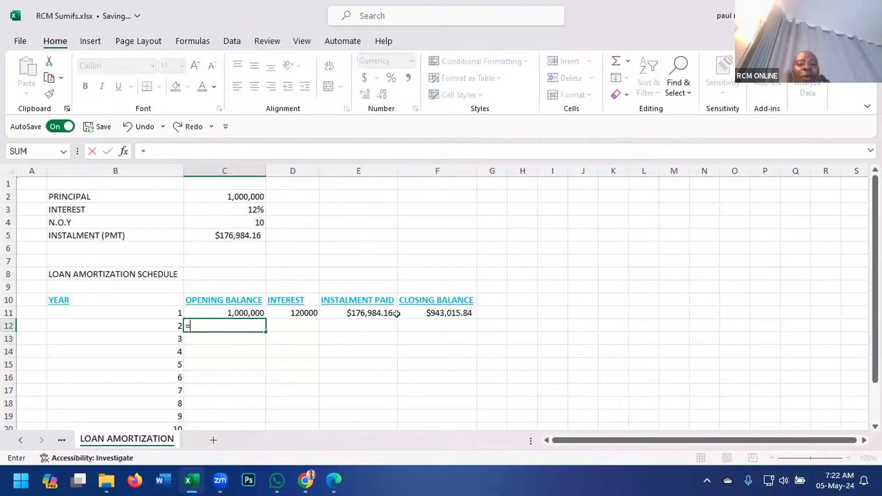
{"action": "left_click", "coordinate": [431, 313]}
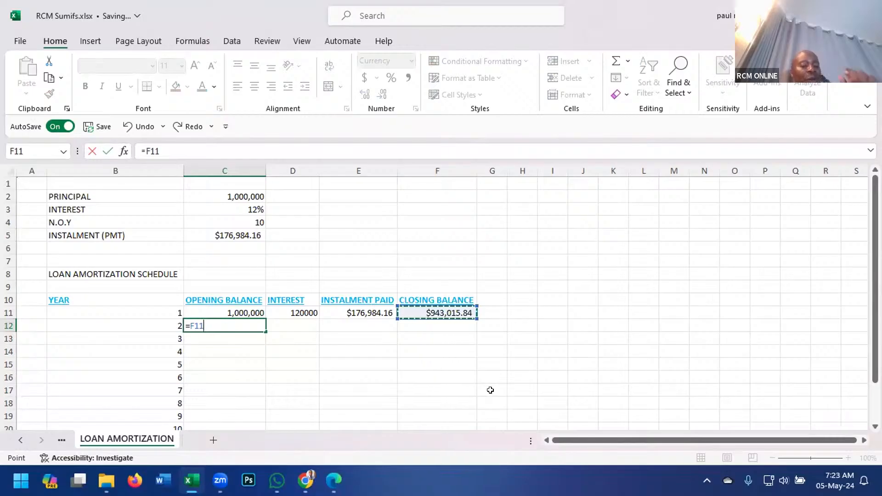
{"action": "key", "text": "Tab"}
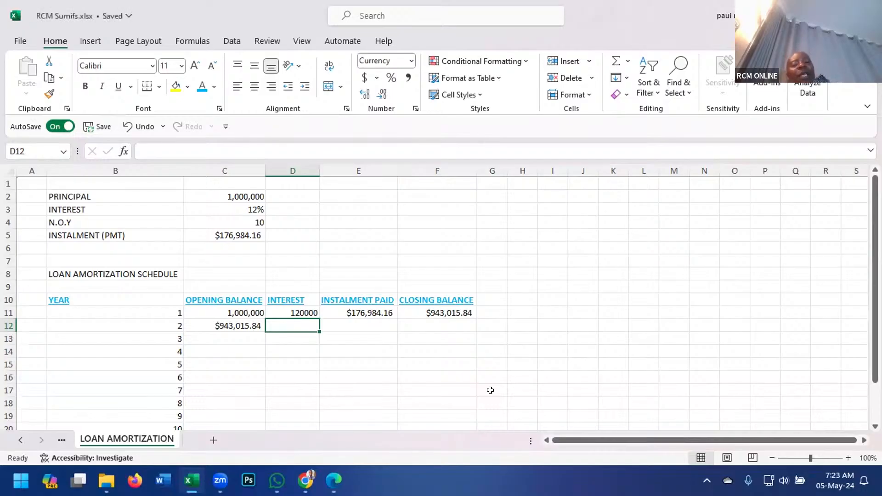
Calculate the year 2 interest in D12 from the absolute interest rate and the year 2 opening balance with =$C$3*C12.
{"action": "type", "text": "="}
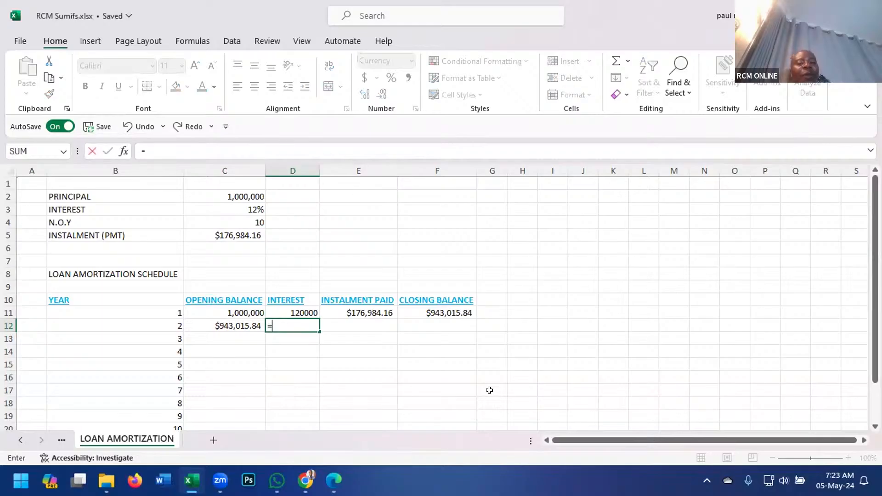
{"action": "left_click", "coordinate": [256, 204]}
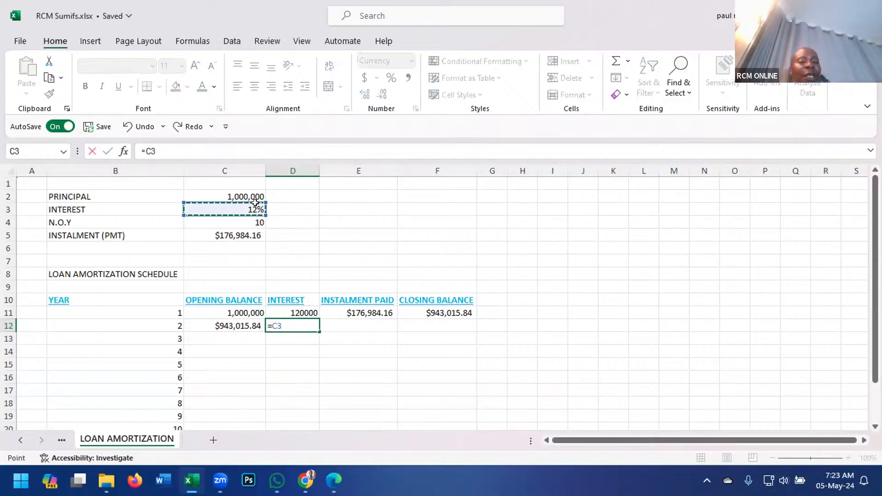
{"action": "key", "text": "F4"}
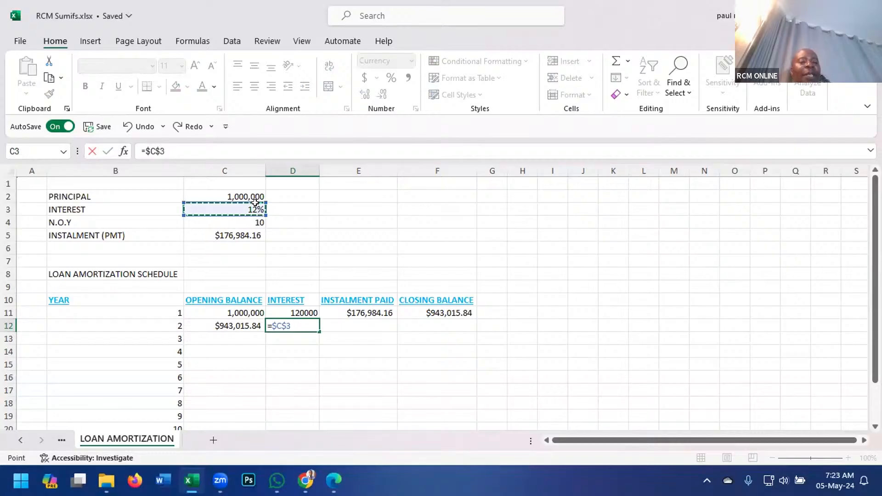
{"action": "type", "text": "*"}
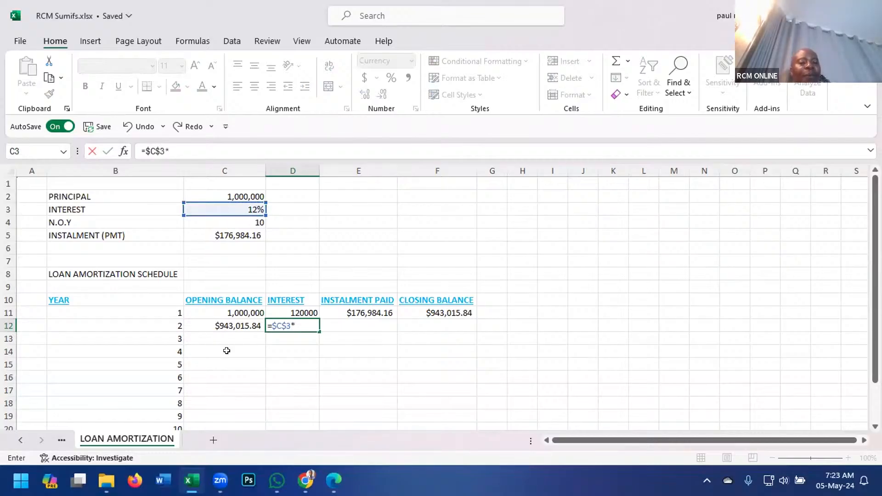
{"action": "left_click", "coordinate": [227, 326]}
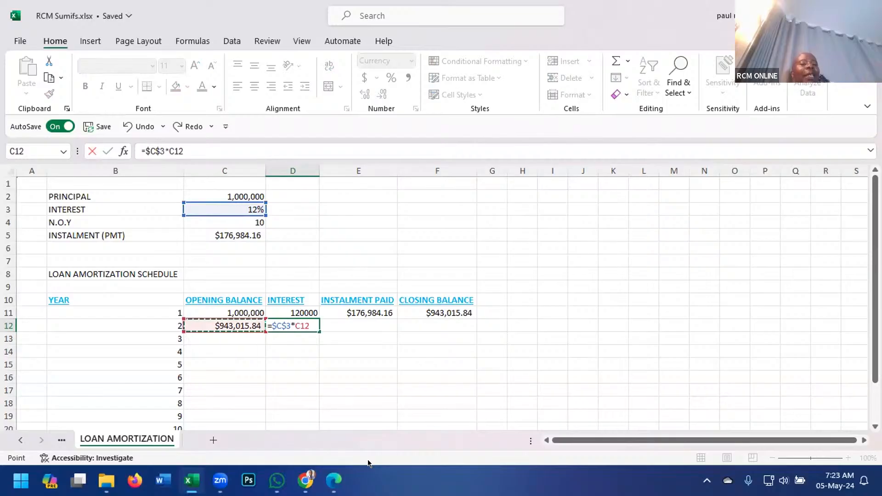
{"action": "key", "text": "Tab"}
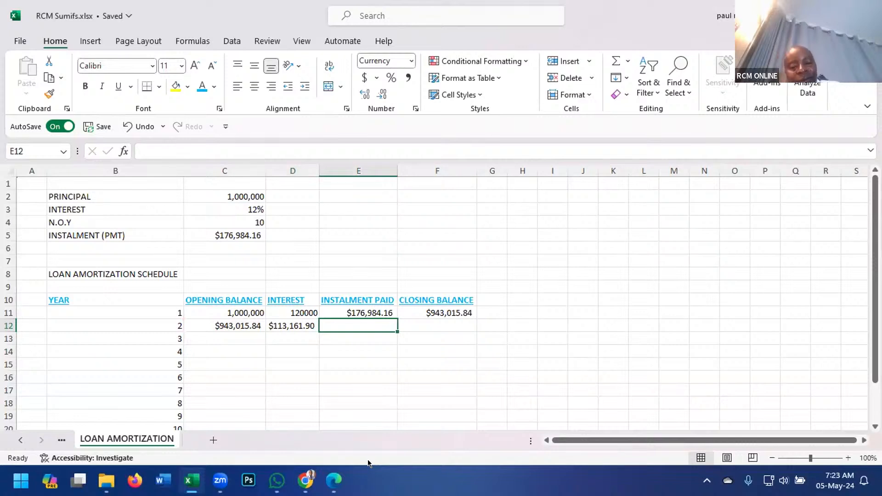
Link the year 2 instalment paid in E12 to the absolute instalment amount with =$C$5.
{"action": "type", "text": "="}
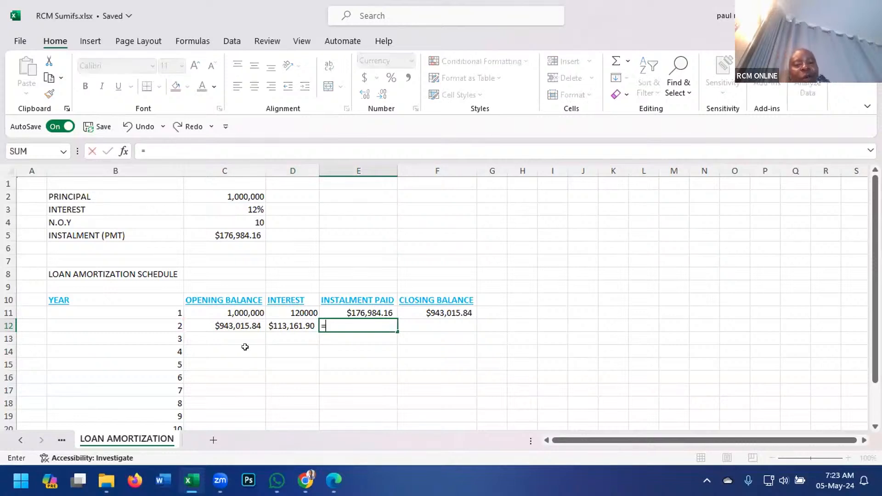
{"action": "left_click", "coordinate": [243, 233]}
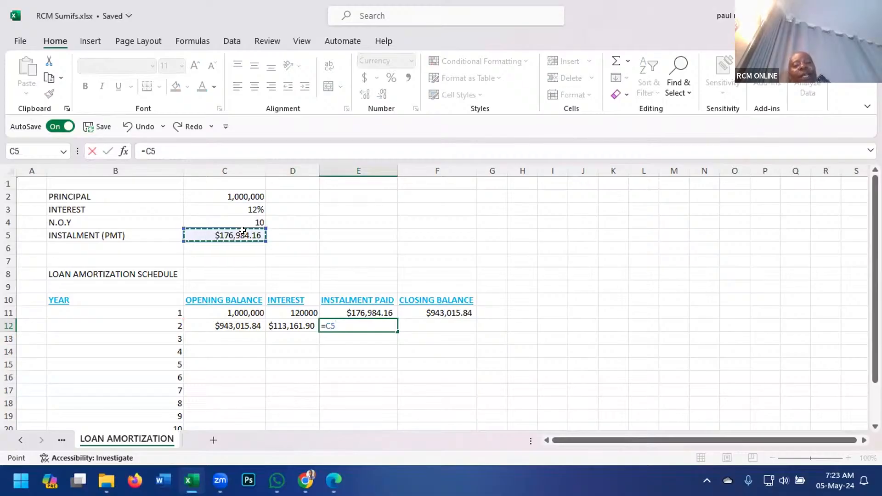
{"action": "key", "text": "F4"}
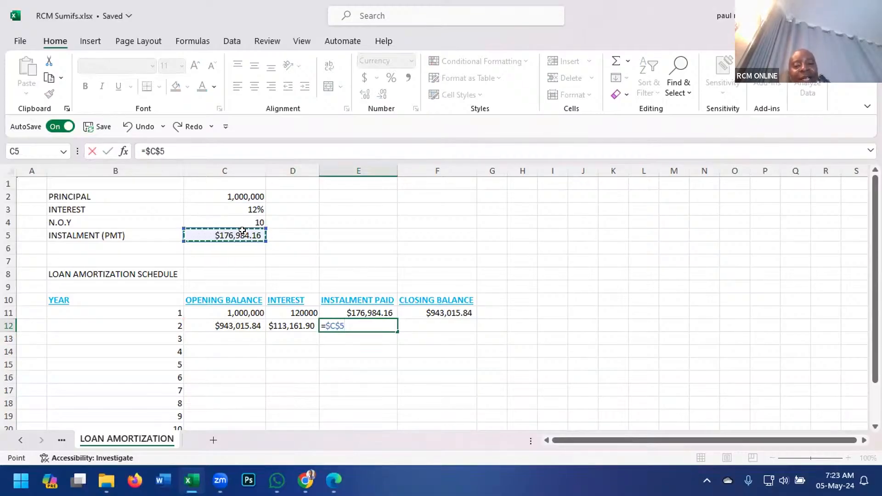
{"action": "key", "text": "Tab"}
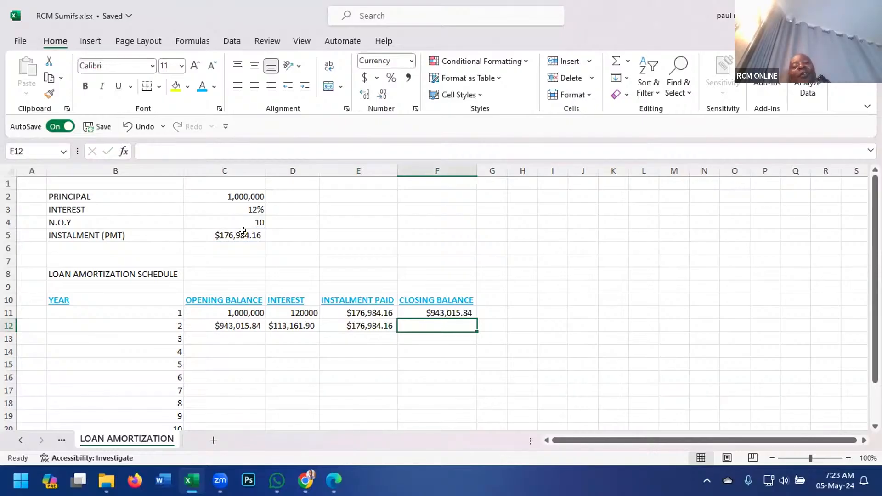
Calculate the year 2 closing balance in F12 as opening balance plus interest minus instalment with =C12+D12-E12.
{"action": "type", "text": "="}
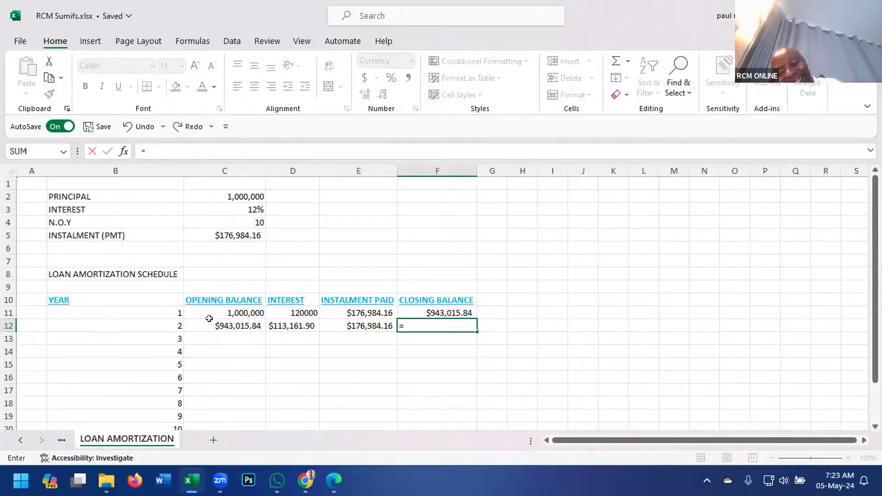
{"action": "left_click", "coordinate": [209, 318]}
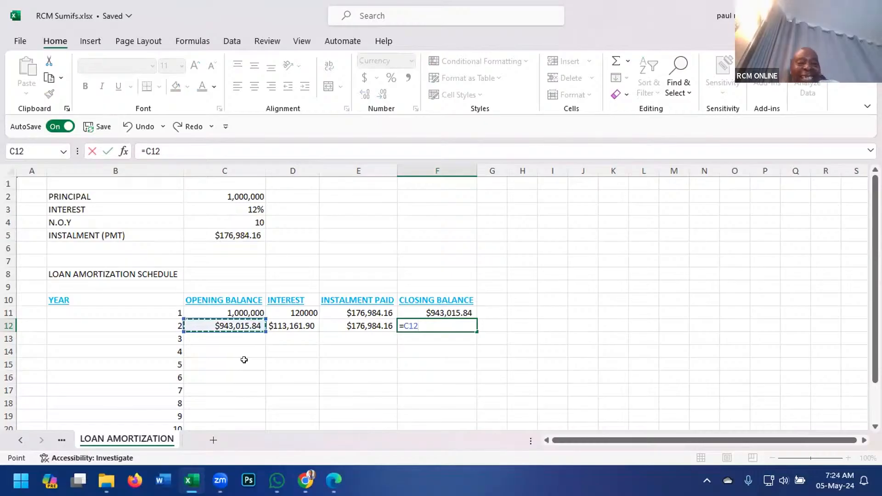
{"action": "type", "text": "+"}
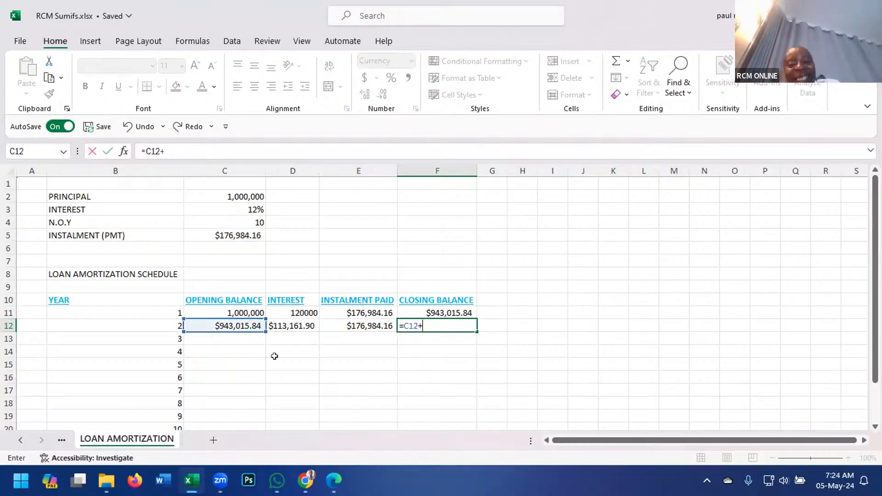
{"action": "left_click", "coordinate": [294, 314]}
{"action": "left_click", "coordinate": [296, 326]}
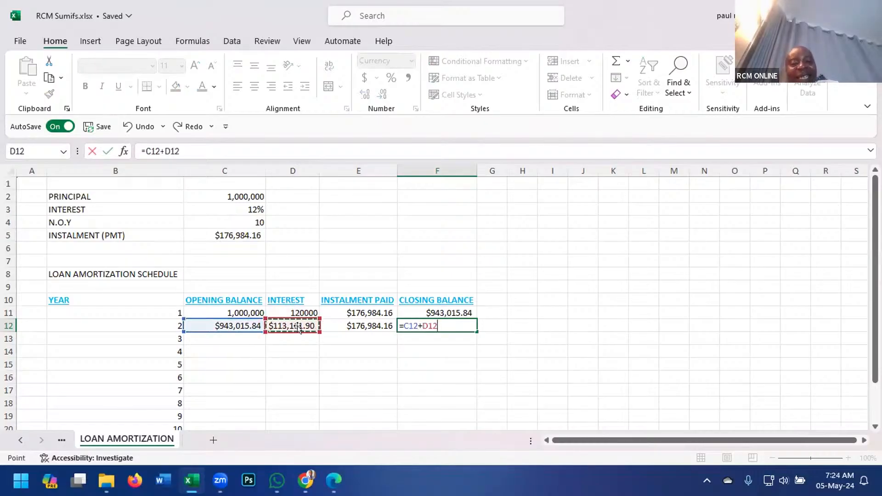
{"action": "type", "text": "-"}
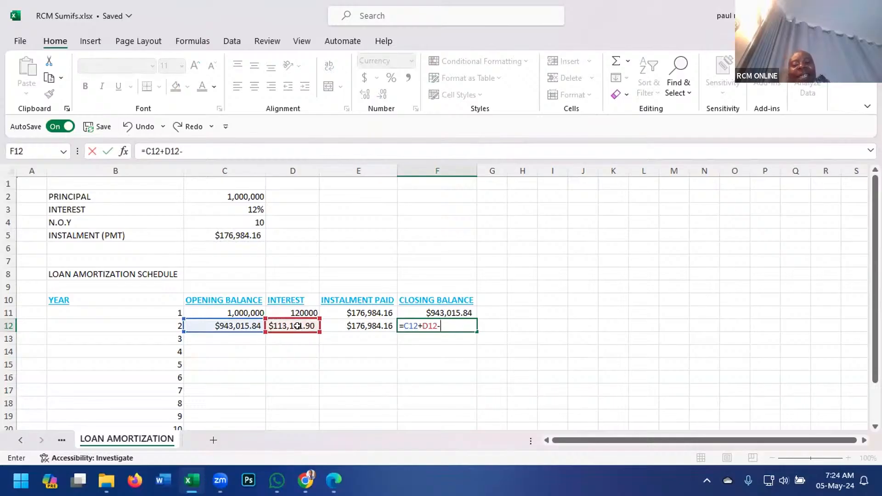
{"action": "left_click", "coordinate": [355, 324]}
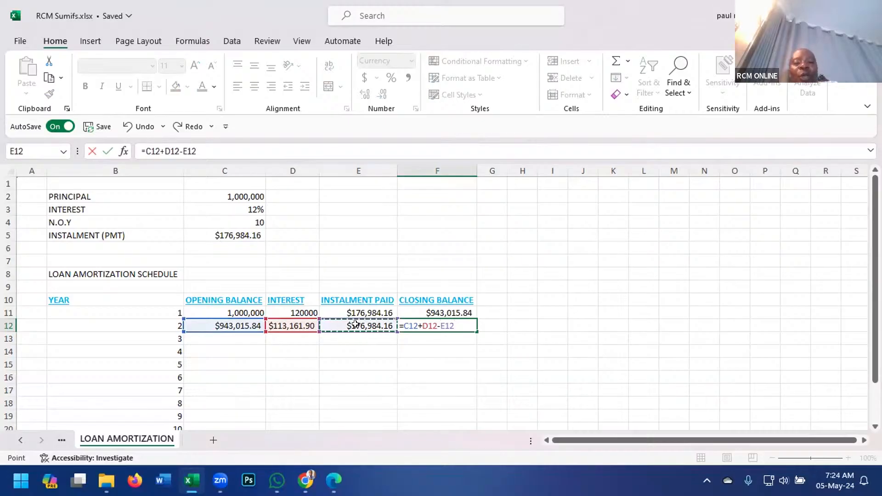
{"action": "key", "text": "Return"}
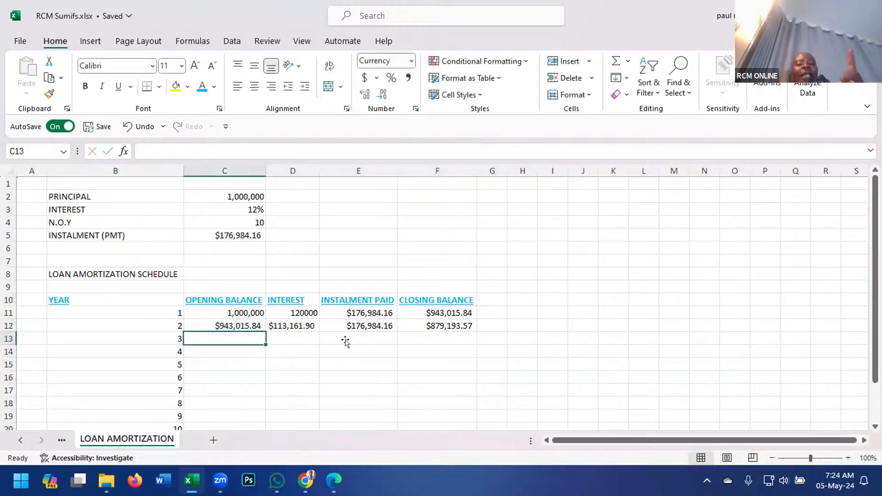
{"action": "left_click_drag", "start_coordinate": [222, 324], "coordinate": [450, 381]}
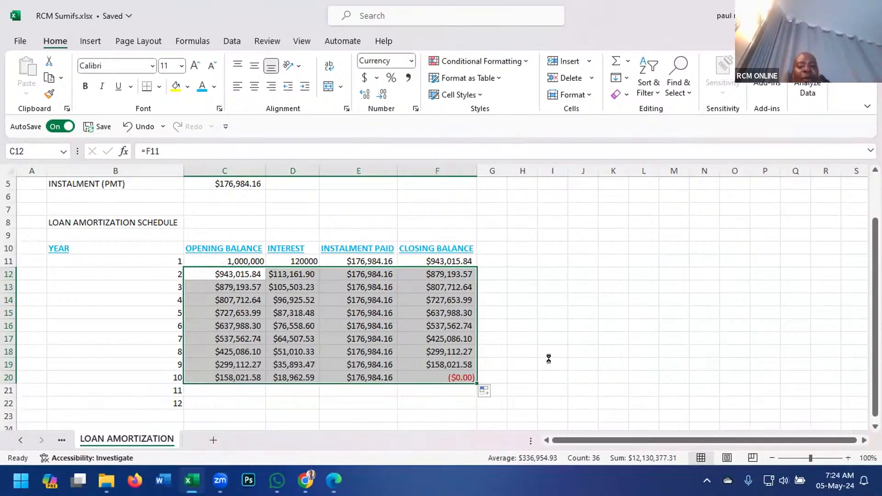
{"action": "key", "text": "ctrl+z"}
{"action": "left_click", "coordinate": [546, 325]}
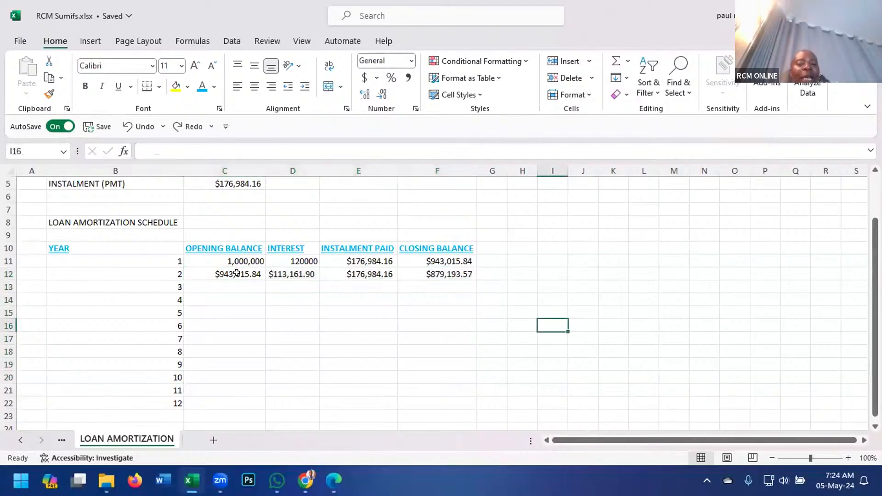
Fill the year 2 formulas in C12:F12 down through year 12 in row 22.
{"action": "left_click_drag", "start_coordinate": [222, 272], "coordinate": [472, 265]}
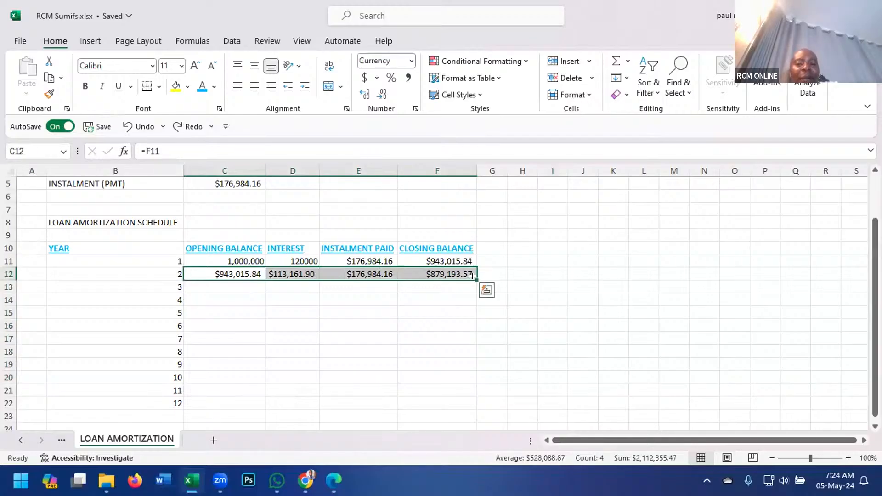
{"action": "left_click_drag", "start_coordinate": [472, 276], "coordinate": [473, 407]}
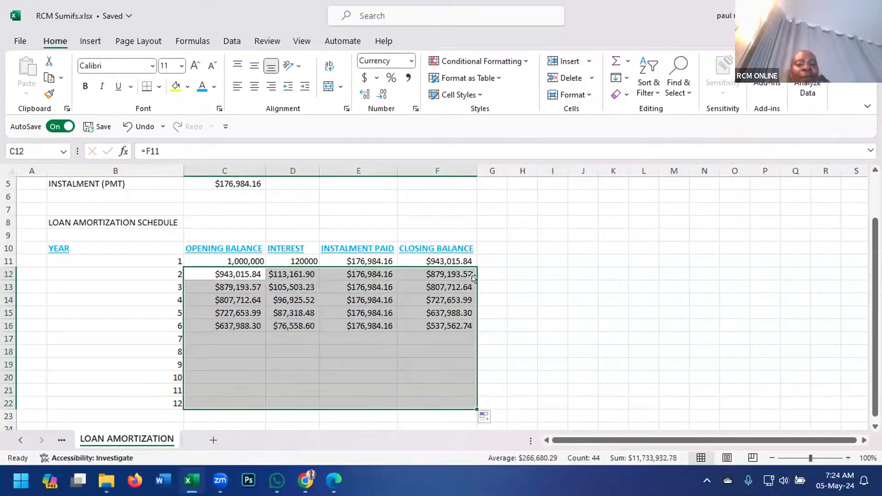
{"action": "left_click", "coordinate": [573, 271]}
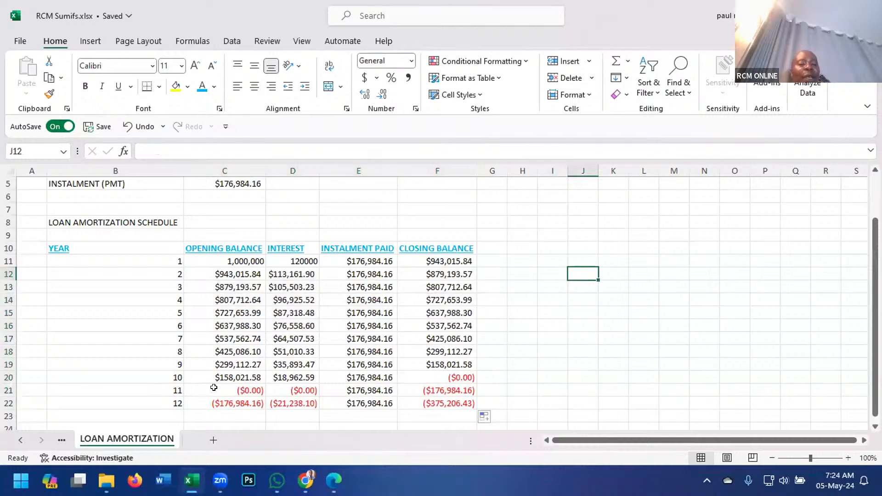
Clear the balance, interest and instalment cells for years 11 and 12 in C21:F22.
{"action": "left_click_drag", "start_coordinate": [214, 389], "coordinate": [448, 395]}
{"action": "key", "text": "Delete"}
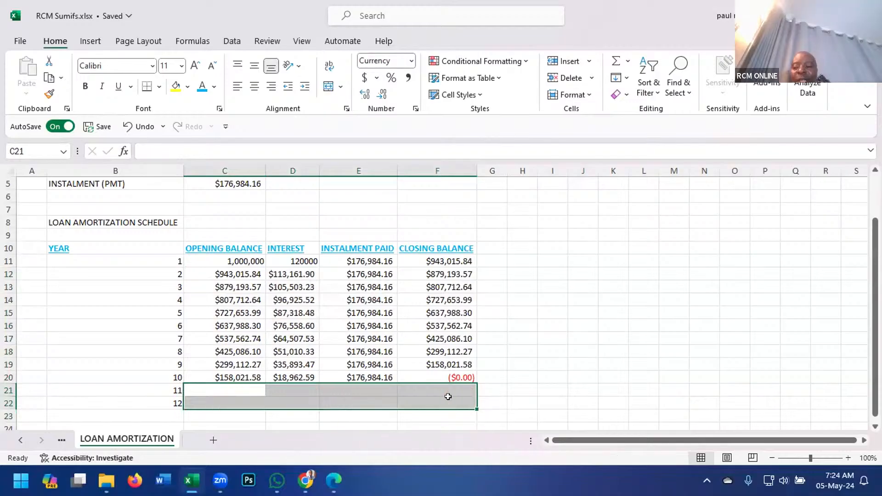
{"action": "left_click", "coordinate": [571, 361]}
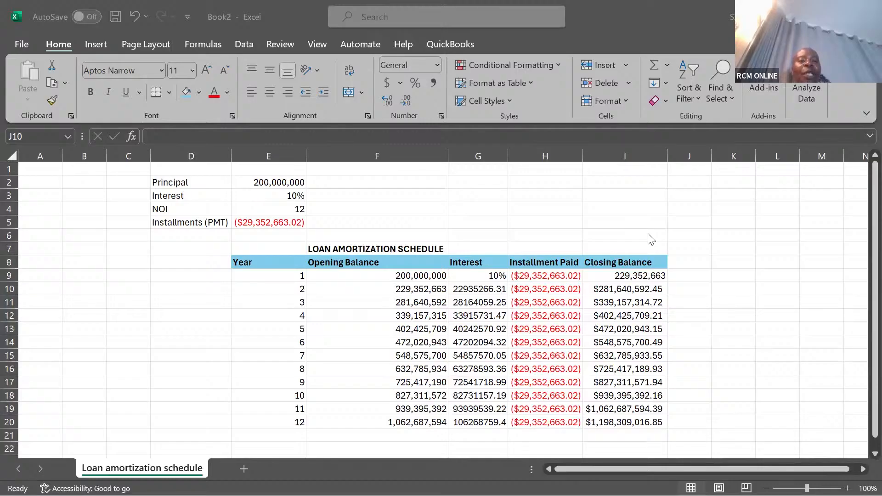
In the Book2 workbook, negate the instalment formula in E5 so that it reads =-PMT(E3,E4,E2).
{"action": "left_click", "coordinate": [585, 198]}
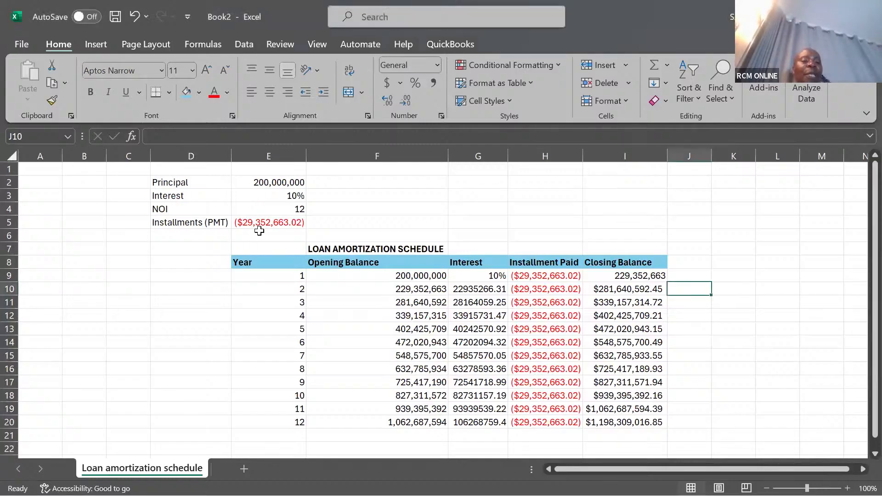
{"action": "left_click", "coordinate": [268, 222]}
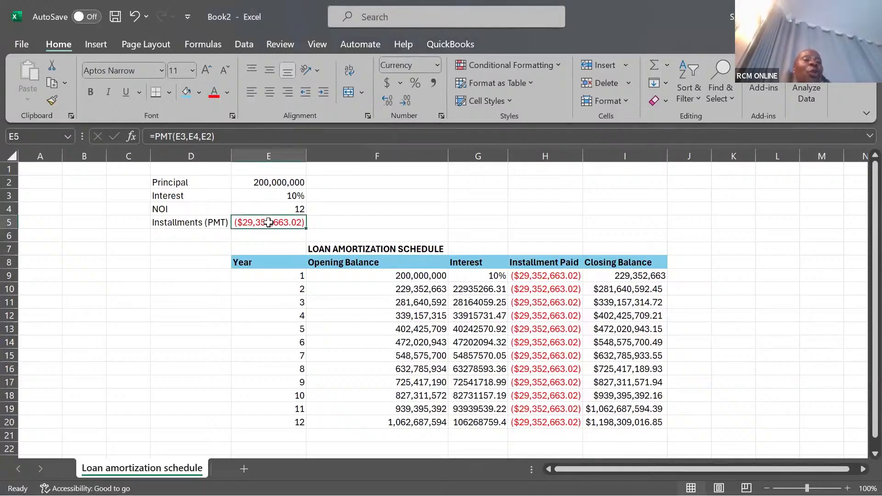
{"action": "left_click", "coordinate": [156, 137]}
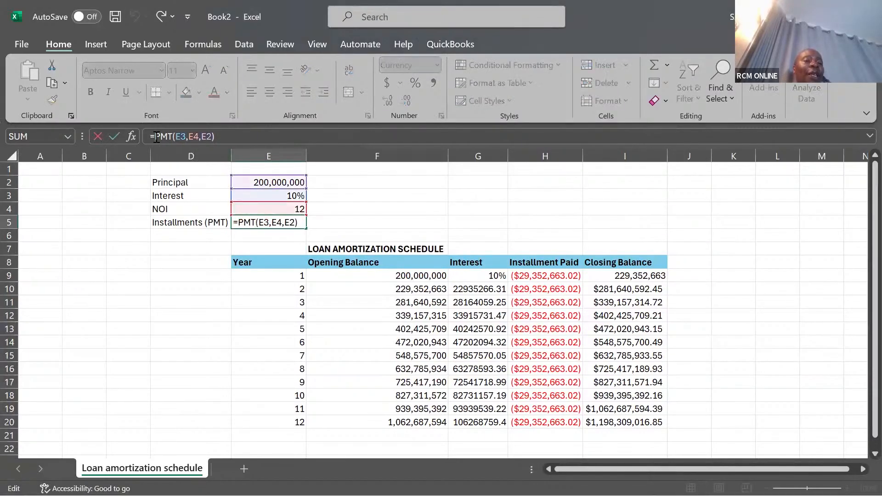
{"action": "type", "text": "-"}
{"action": "key", "text": "Tab"}
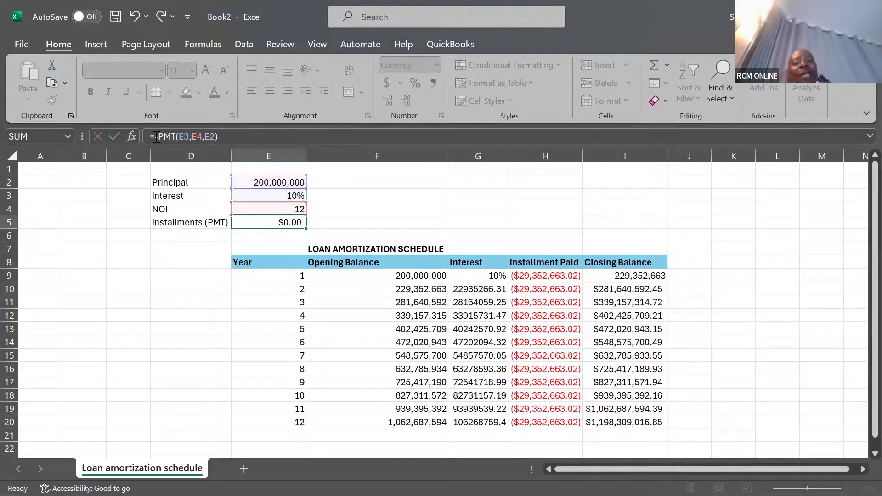
{"action": "left_click", "coordinate": [423, 196]}
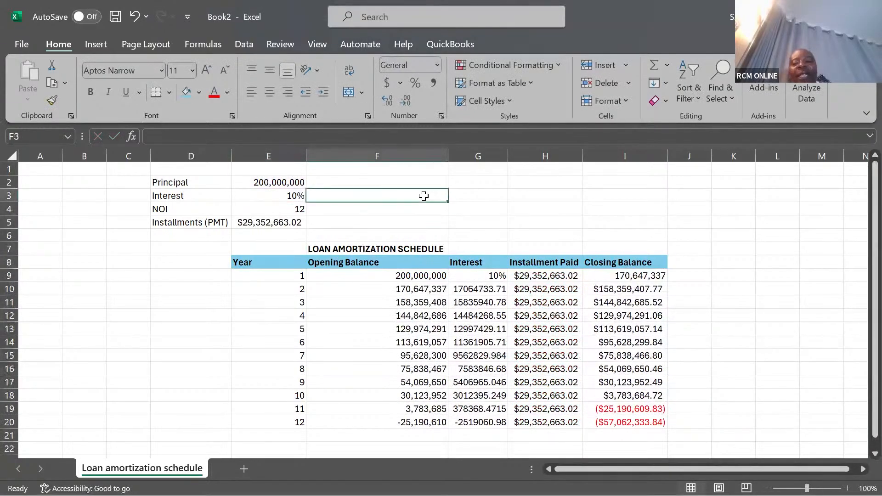
{"action": "left_click", "coordinate": [605, 230]}
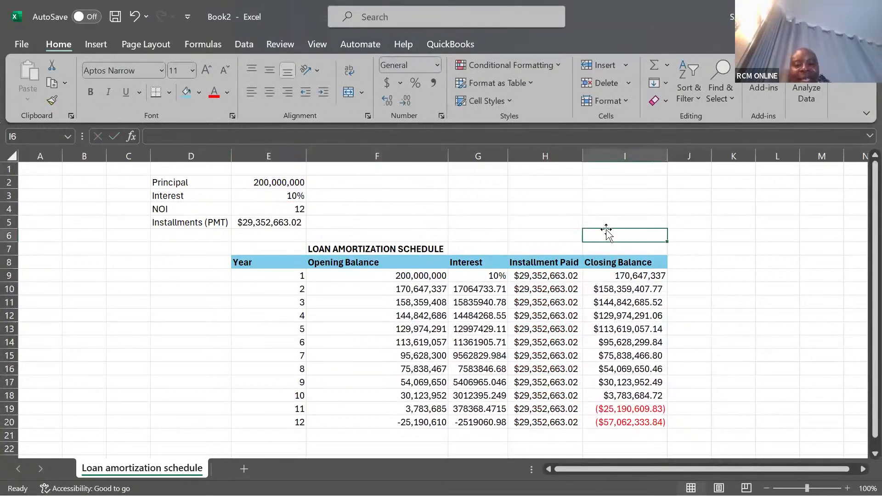
{"action": "left_click", "coordinate": [761, 265]}
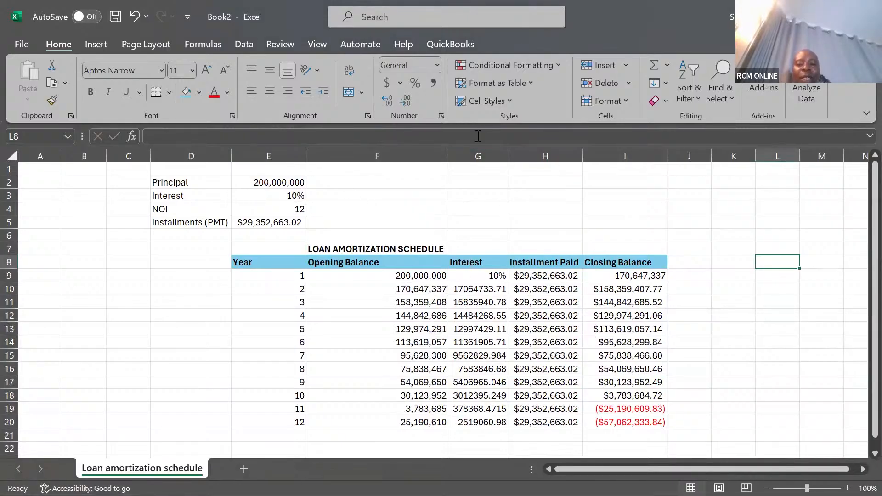
Replace the year 1 interest formula in G9 with the absolute interest rate times the opening balance, =$E$3*F9.
{"action": "left_click", "coordinate": [484, 369]}
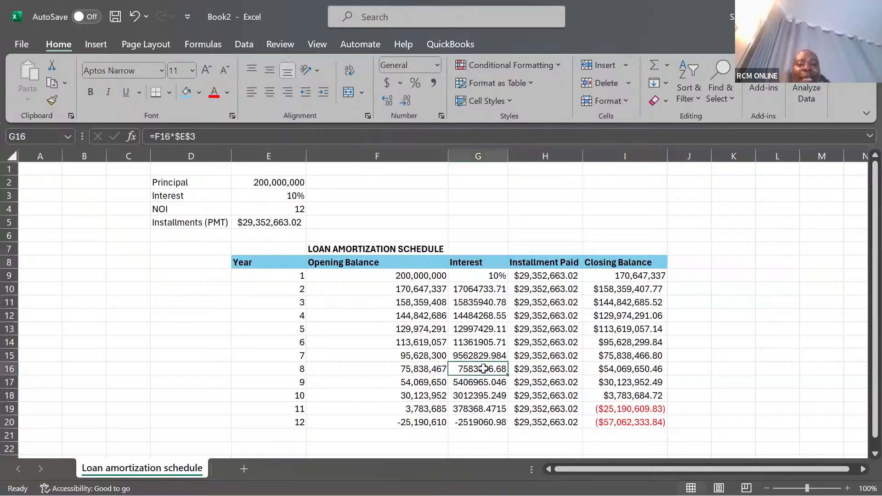
{"action": "left_click", "coordinate": [463, 151]}
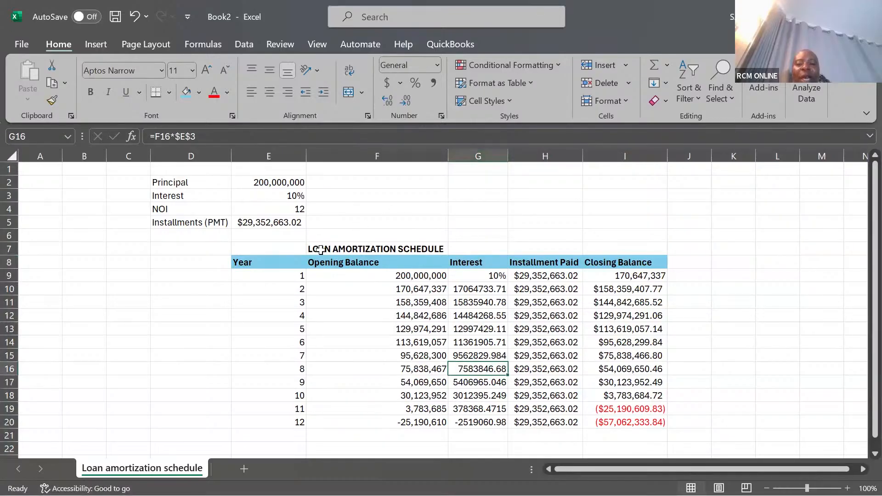
{"action": "left_click", "coordinate": [493, 276]}
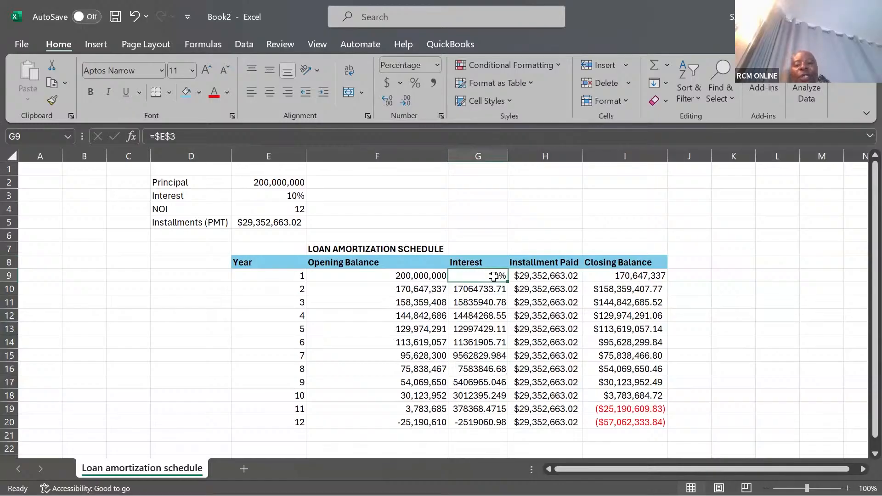
{"action": "type", "text": "="}
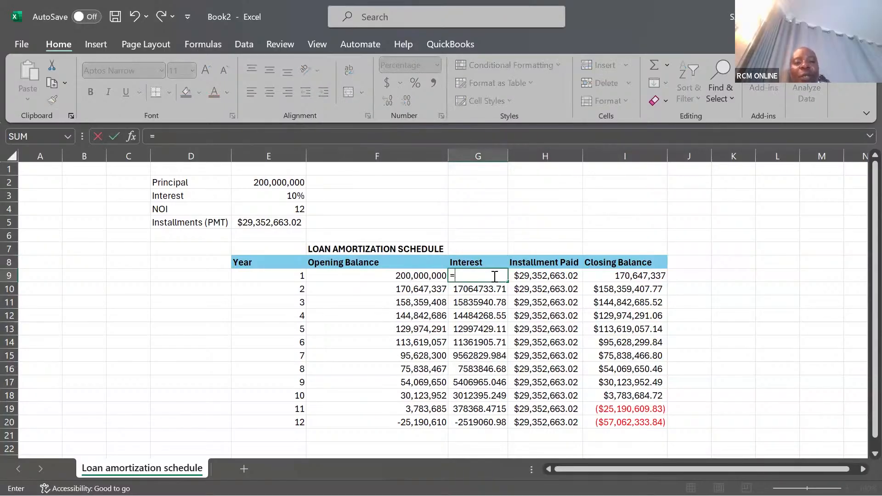
{"action": "left_click", "coordinate": [273, 195]}
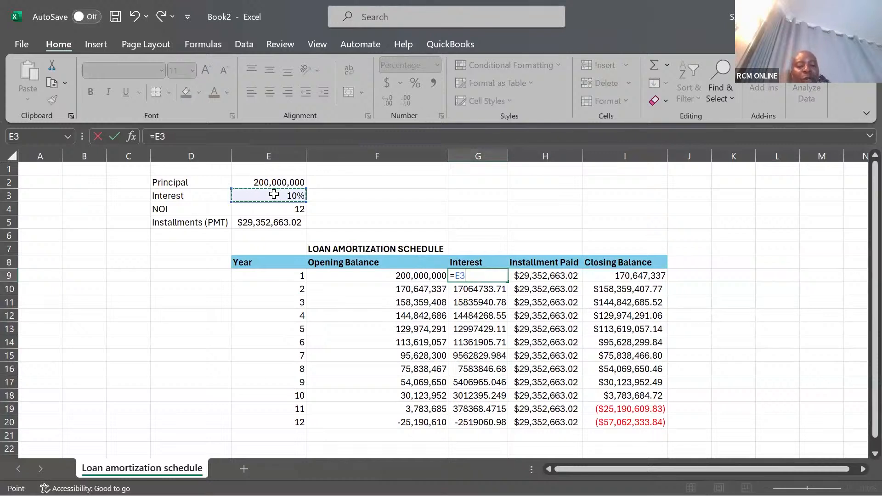
{"action": "key", "text": "F4"}
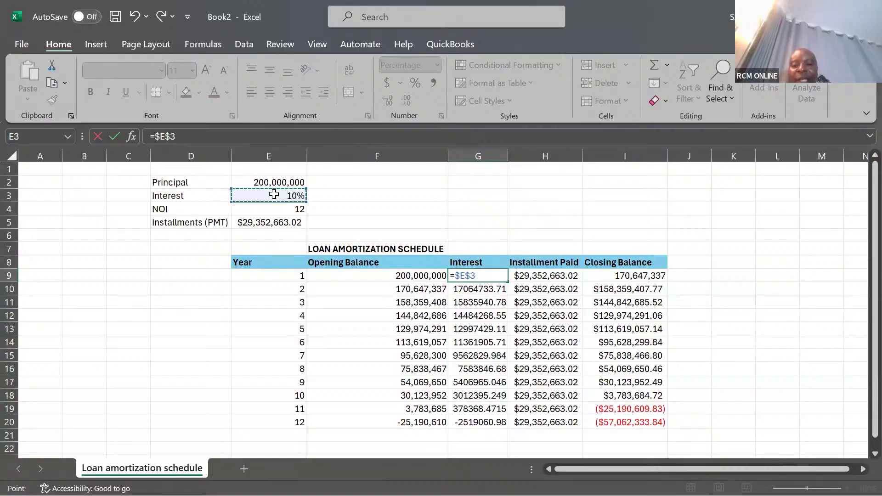
{"action": "type", "text": "*"}
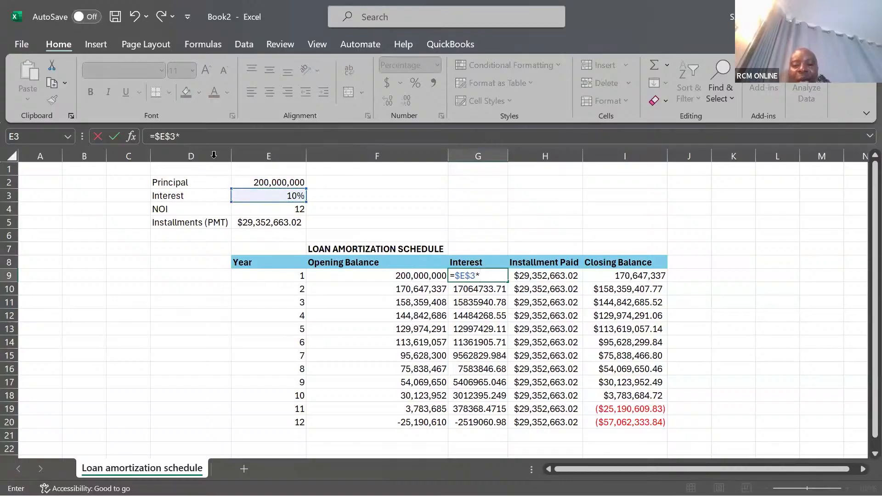
{"action": "left_click", "coordinate": [381, 277]}
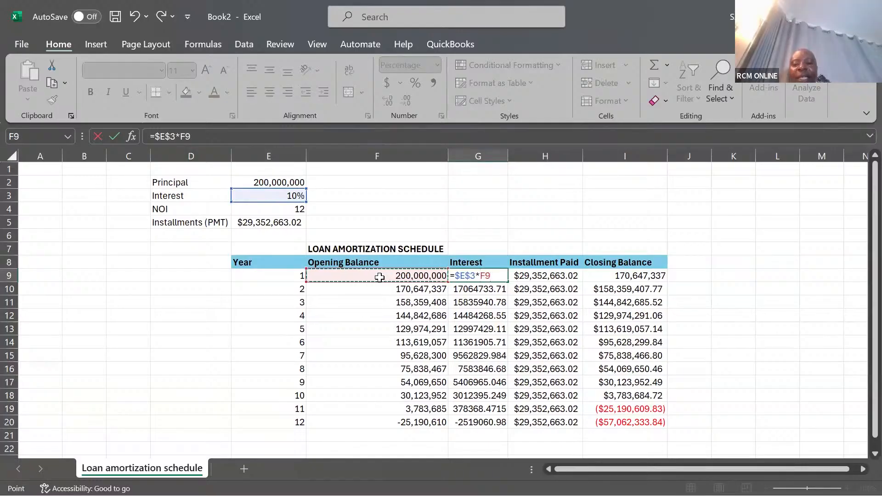
{"action": "key", "text": "Tab"}
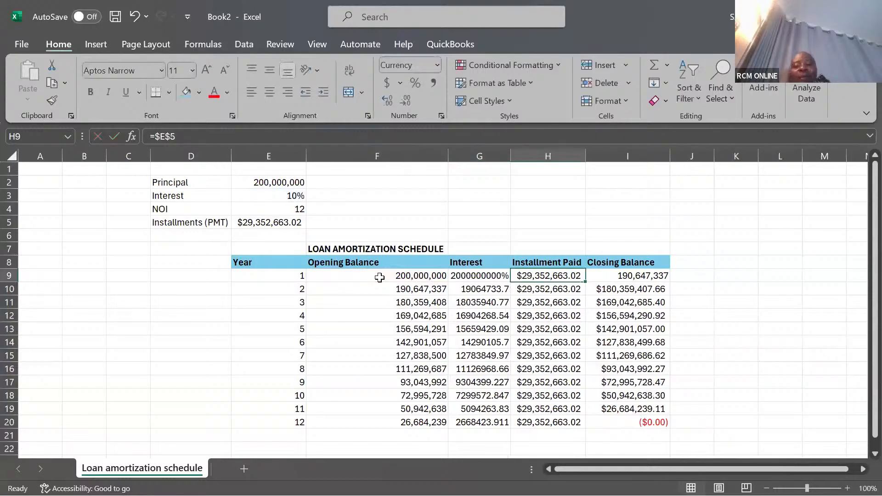
{"action": "left_click", "coordinate": [730, 344]}
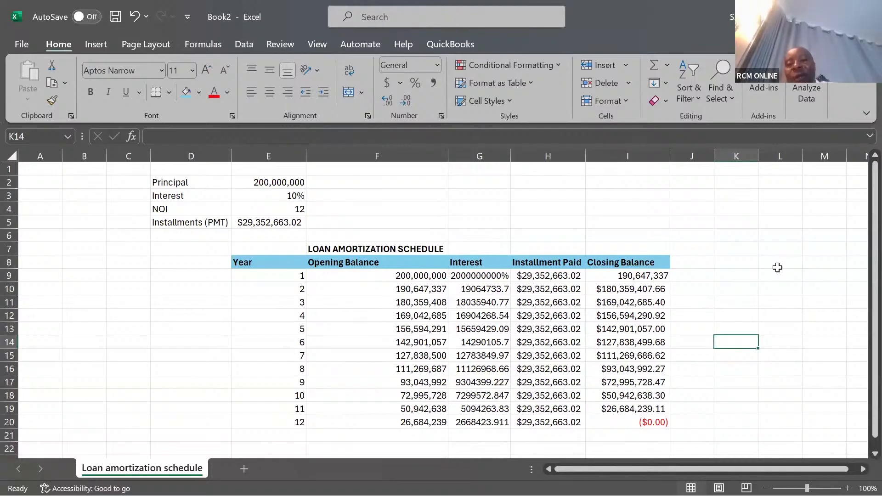
Change the number format of the year 1 interest cell G9 to General.
{"action": "left_click", "coordinate": [481, 275]}
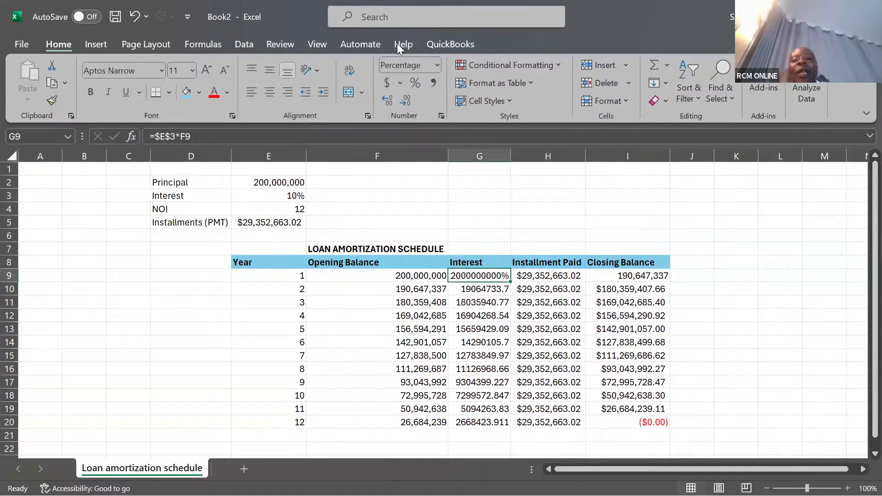
{"action": "left_click", "coordinate": [436, 65]}
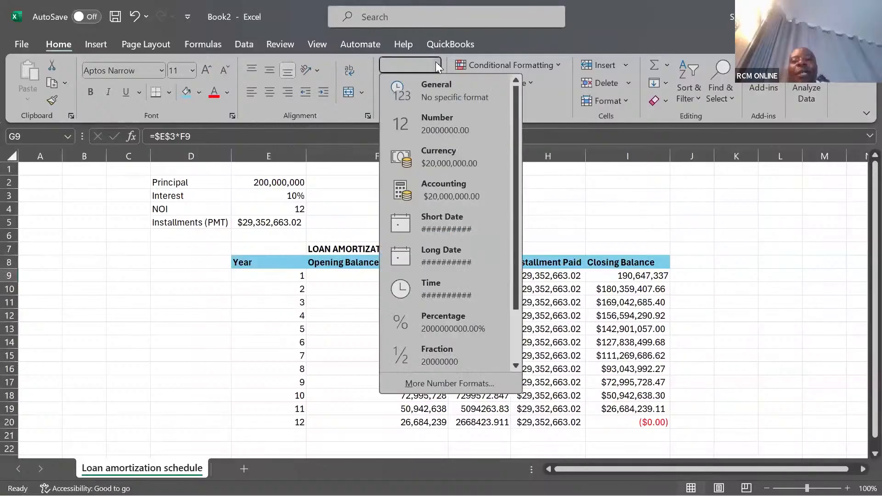
{"action": "left_click", "coordinate": [436, 87]}
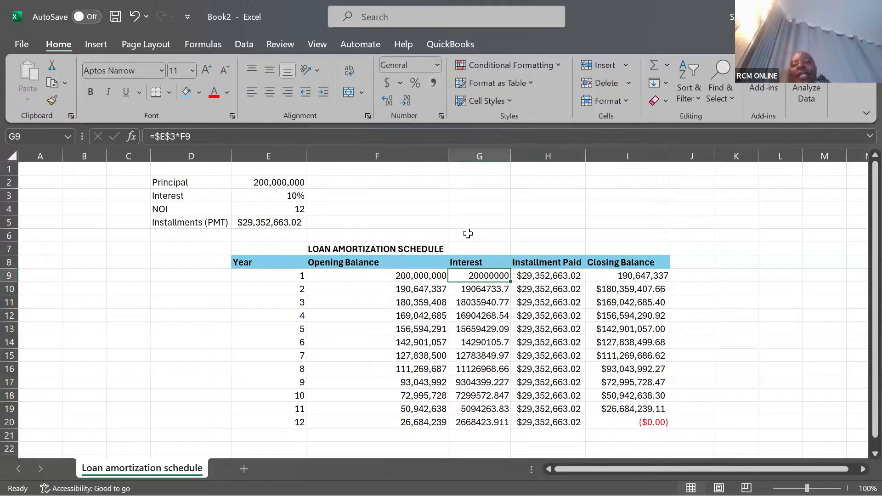
{"action": "left_click", "coordinate": [734, 251]}
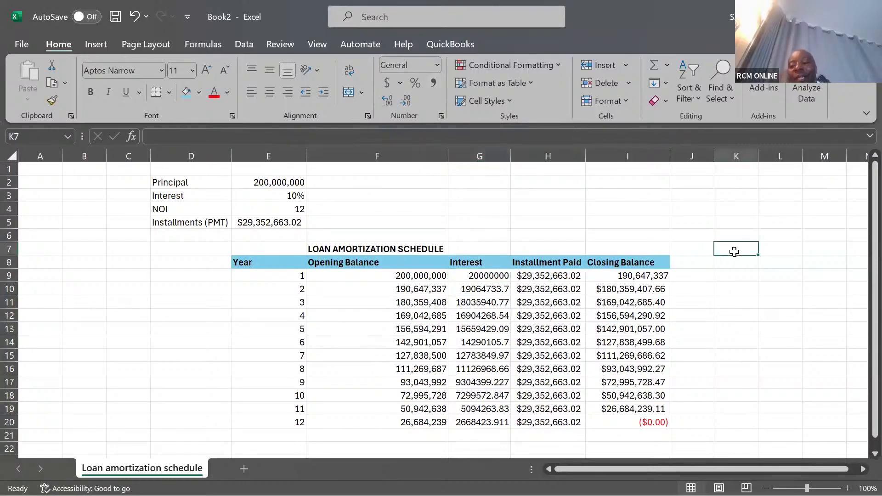
{"action": "left_click", "coordinate": [728, 319]}
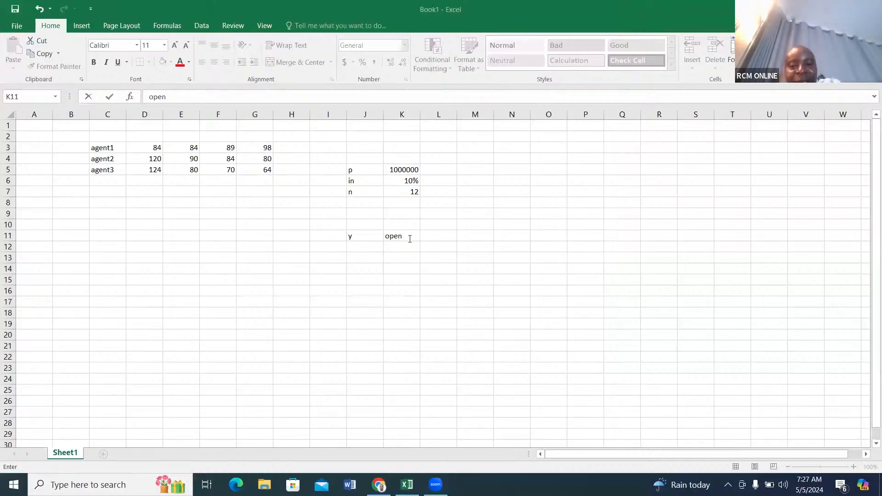
In the Book1 workbook, complete the header in K11 so that it reads "open balance".
{"action": "left_click", "coordinate": [408, 236]}
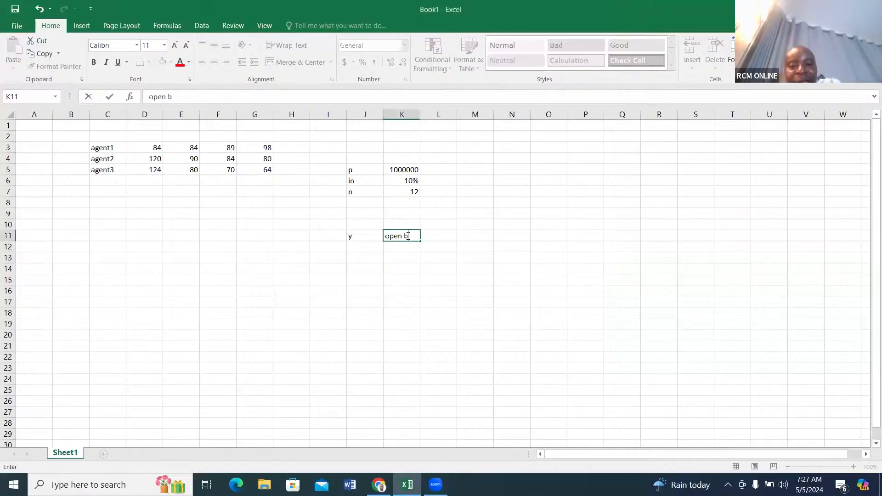
{"action": "type", "text": "b"}
{"action": "left_click", "coordinate": [436, 237]}
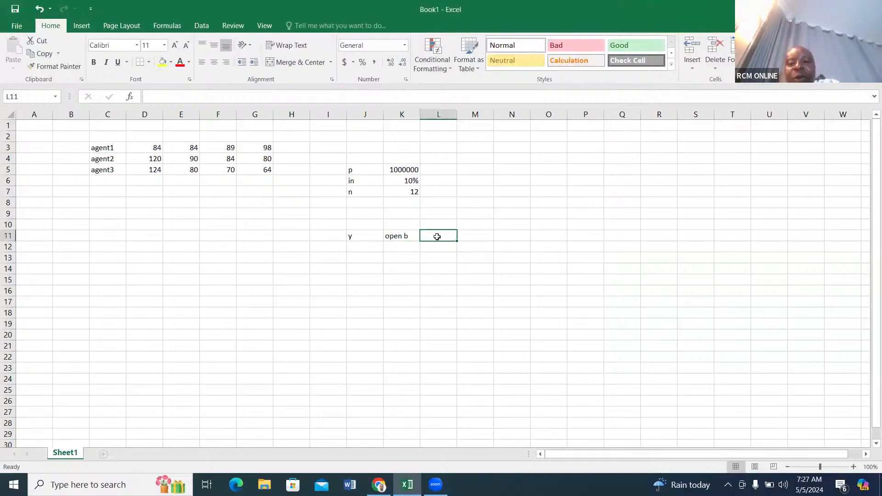
{"action": "left_click", "coordinate": [410, 236]}
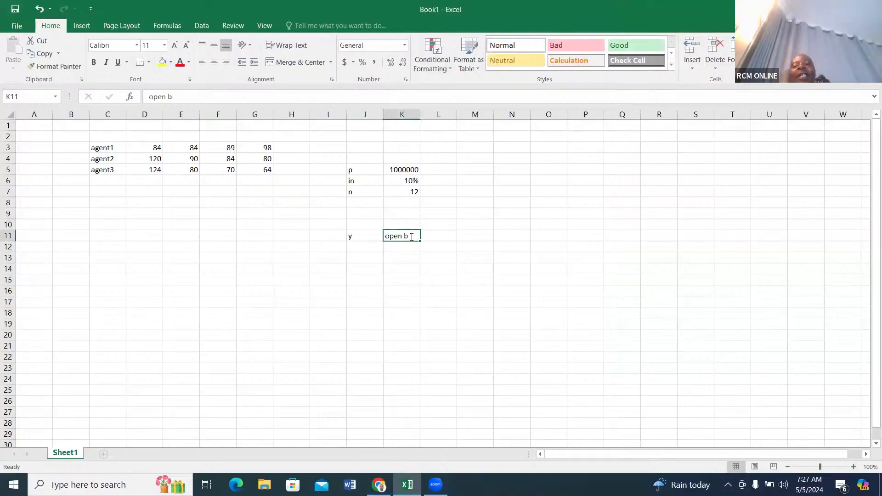
{"action": "double_click", "coordinate": [410, 236]}
{"action": "type", "text": "ala"}
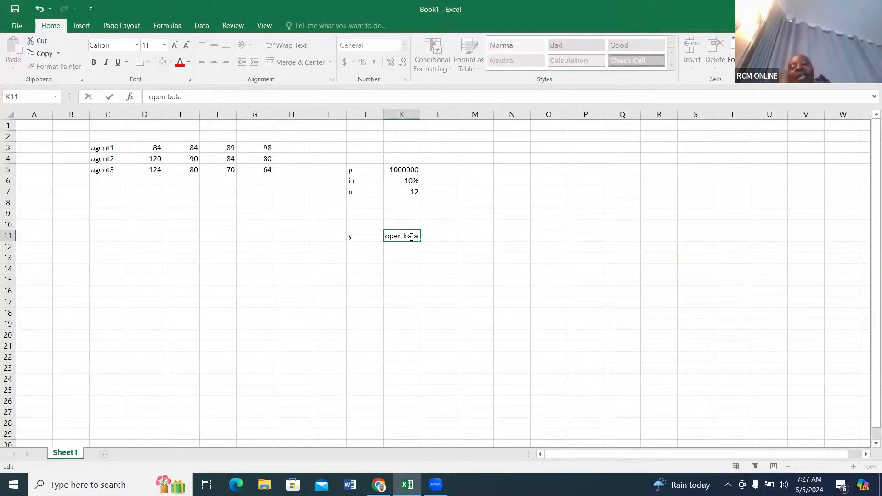
{"action": "type", "text": "nce"}
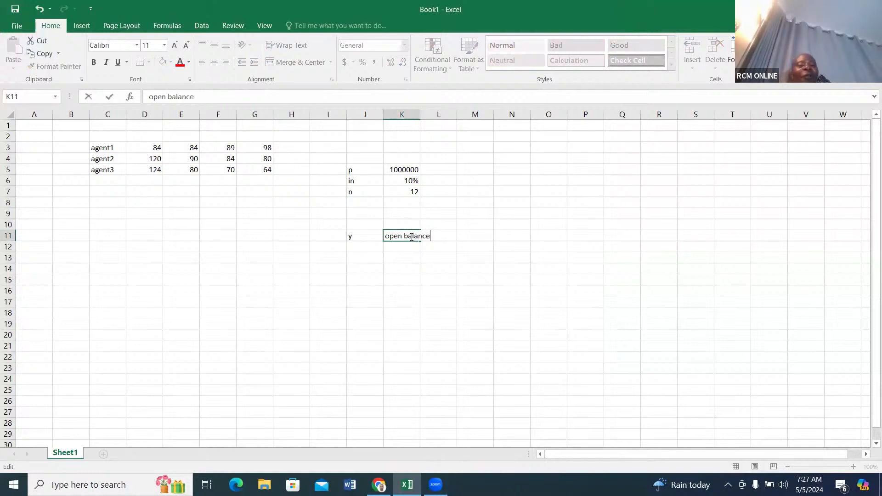
{"action": "key", "text": "Tab"}
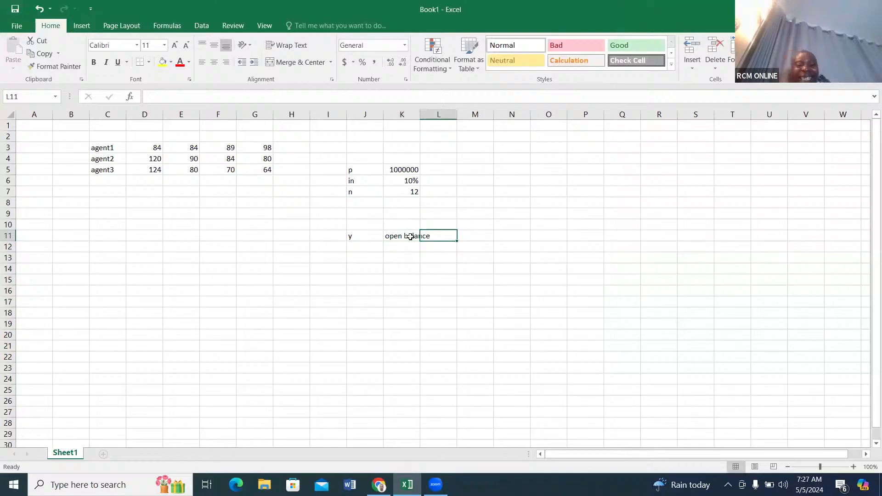
Enter the headers "interest" in L11 and "INSTlment" in M11.
{"action": "type", "text": "interest"}
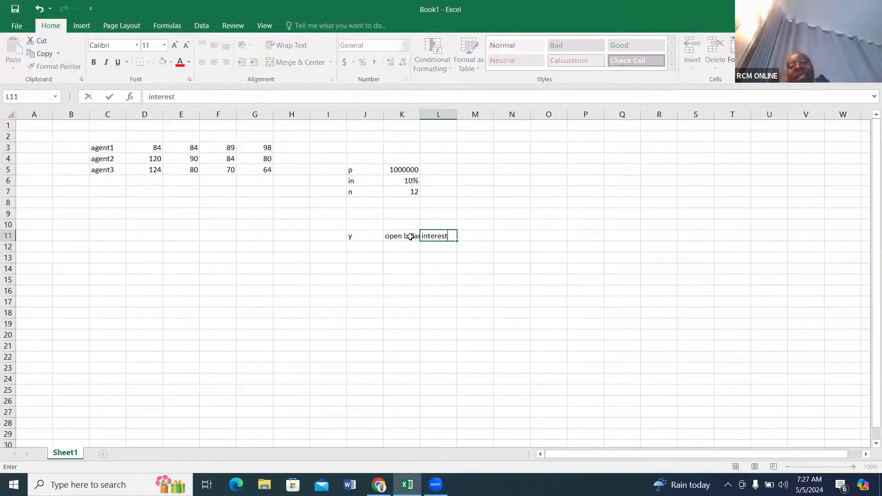
{"action": "left_click", "coordinate": [463, 235]}
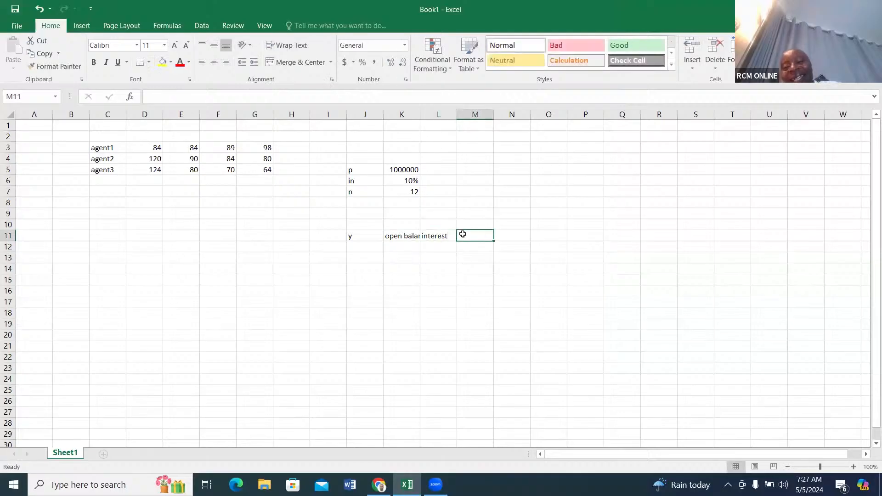
{"action": "type", "text": "IN"}
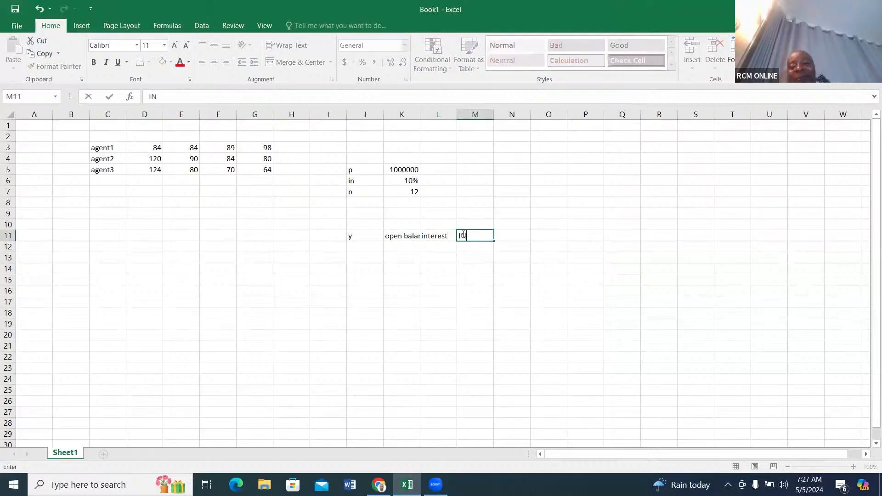
{"action": "type", "text": "STlment"}
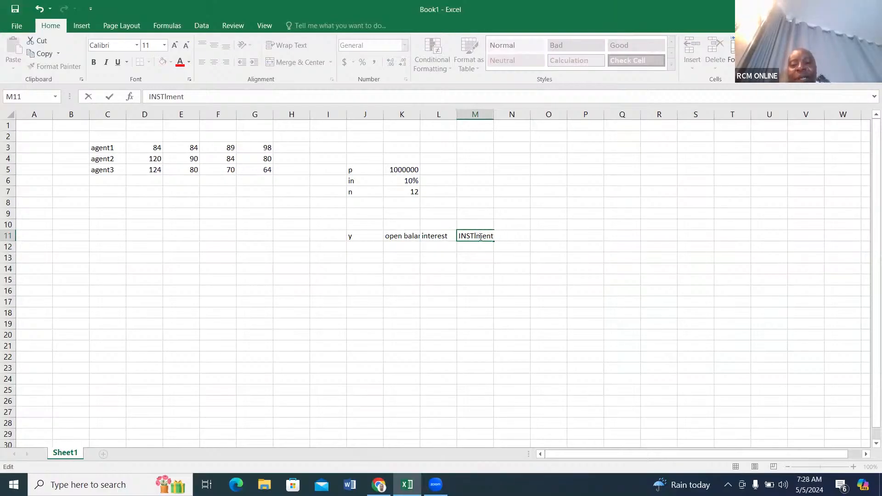
{"action": "key", "text": "Tab"}
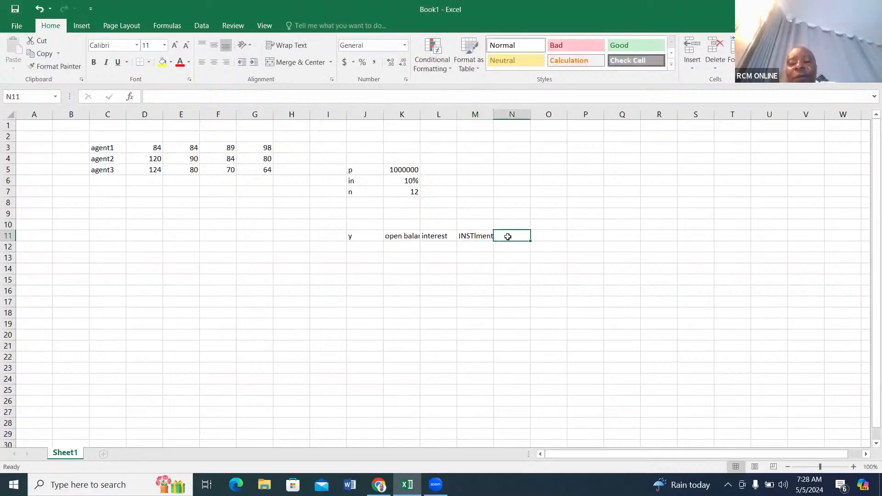
Enter the header "closing balance" in N11.
{"action": "type", "text": "clo"}
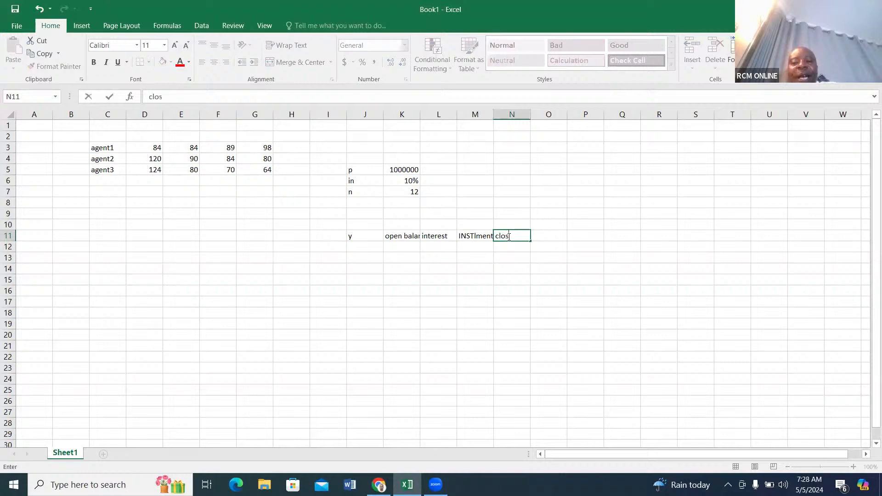
{"action": "type", "text": "sing "}
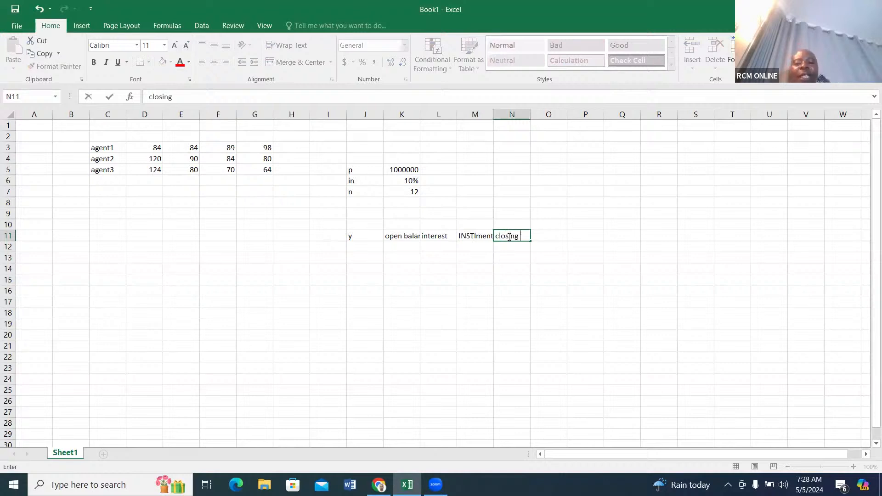
{"action": "type", "text": "bala"}
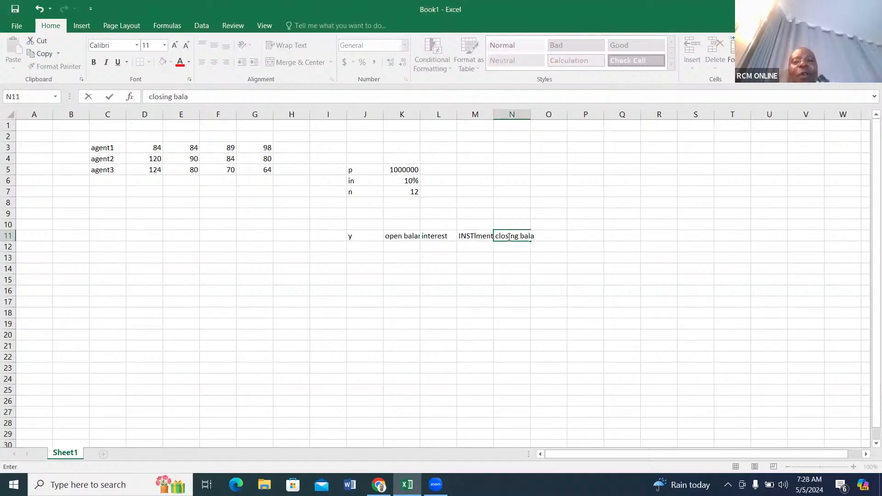
{"action": "type", "text": "nce"}
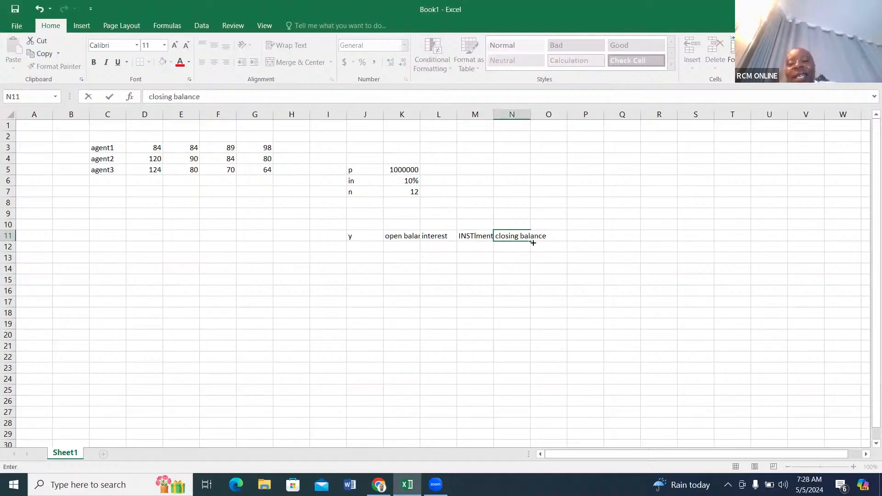
{"action": "left_click", "coordinate": [569, 234]}
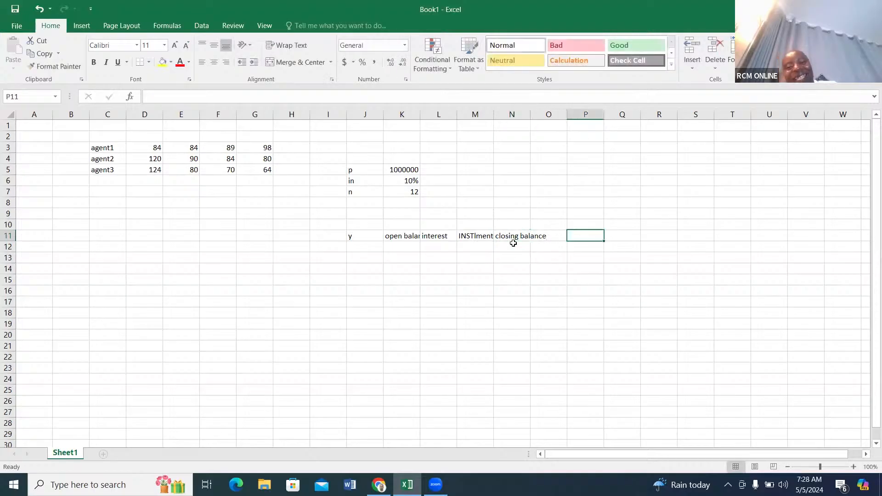
AutoFit the width of all columns in the sheet to their contents.
{"action": "left_click", "coordinate": [10, 115]}
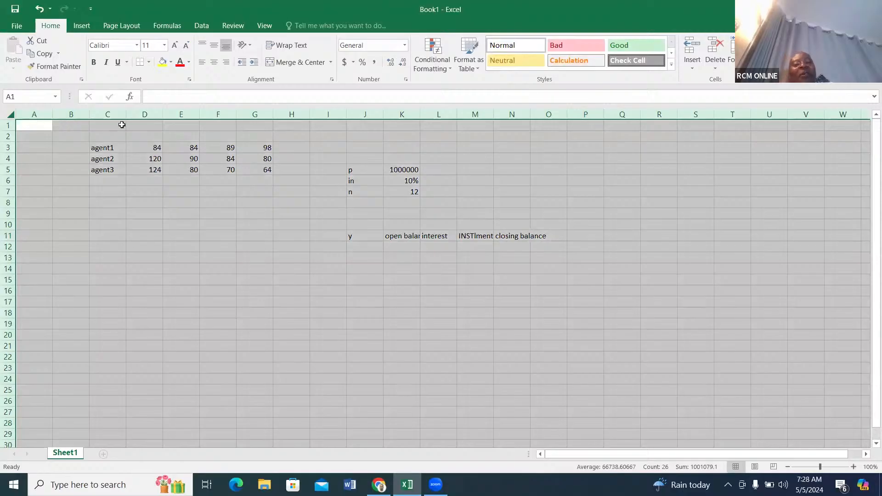
{"action": "double_click", "coordinate": [90, 115]}
{"action": "left_click", "coordinate": [399, 240]}
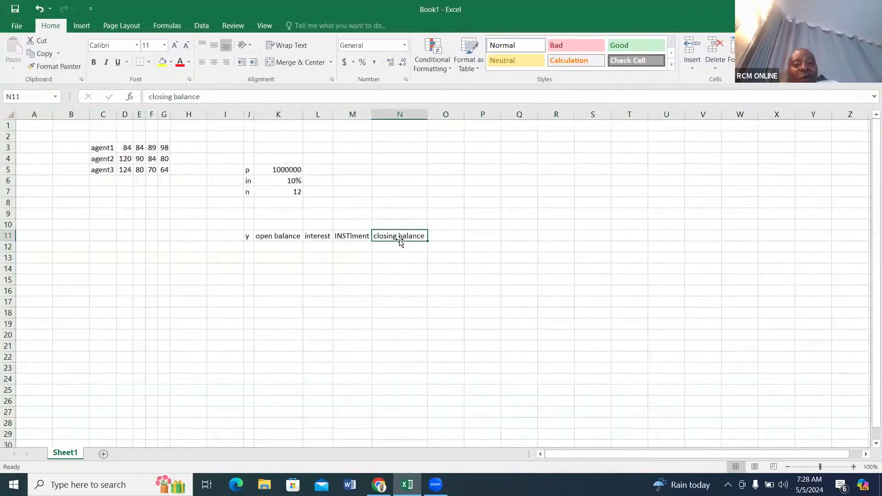
{"action": "left_click", "coordinate": [266, 239]}
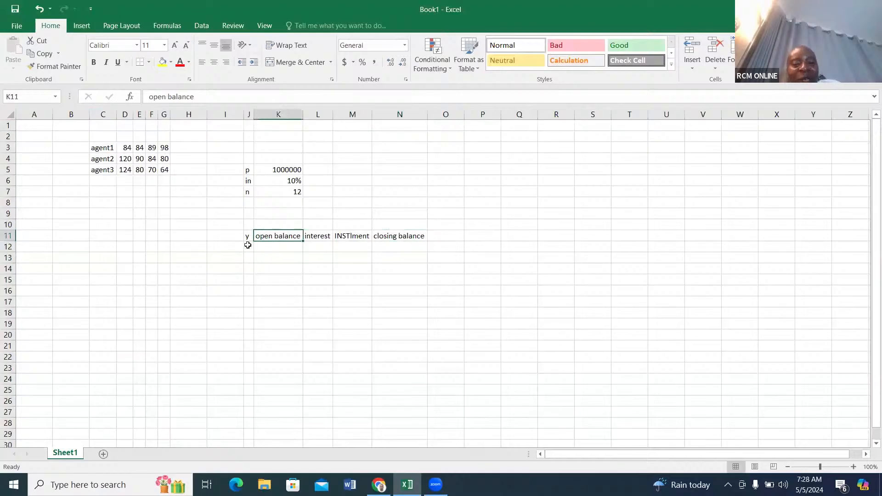
Extend the header in J11 to read "year" and AutoFit column J to it.
{"action": "left_click", "coordinate": [248, 238]}
{"action": "type", "text": "y"}
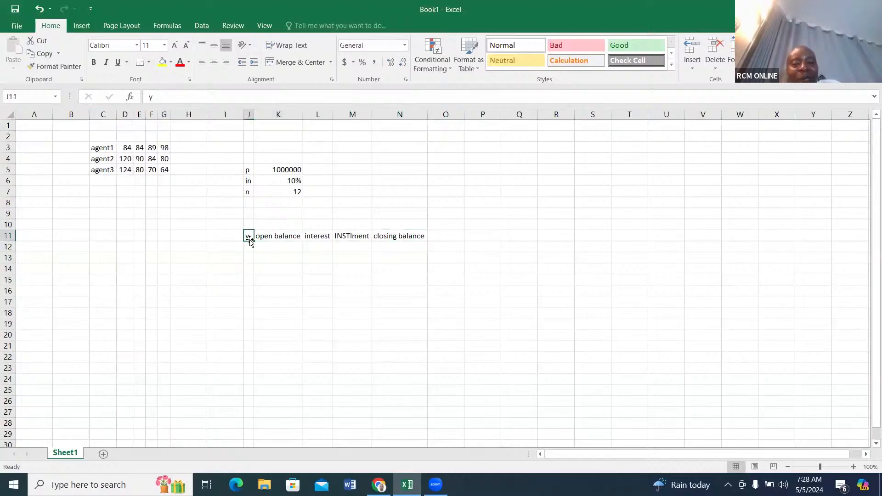
{"action": "double_click", "coordinate": [251, 236]}
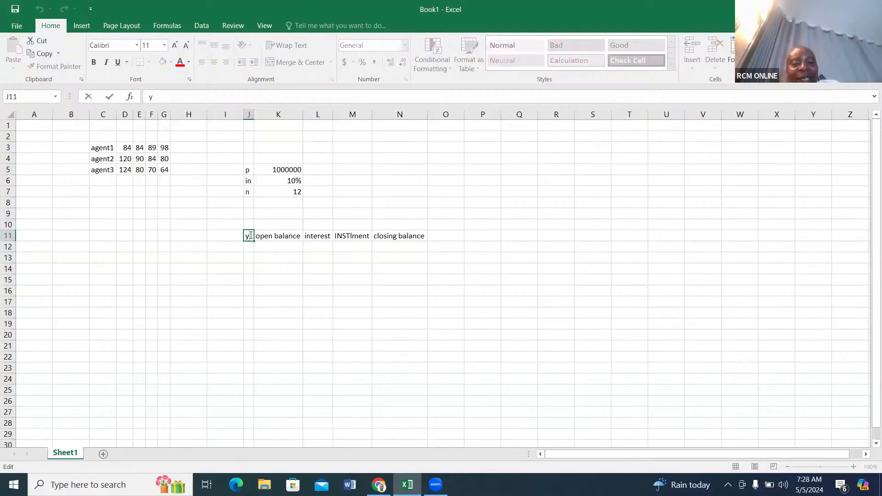
{"action": "type", "text": "ear"}
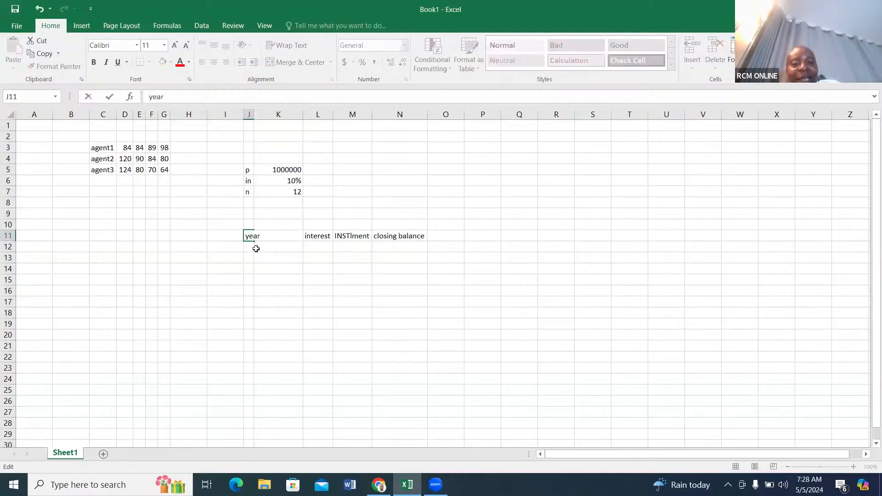
{"action": "left_click", "coordinate": [240, 250]}
{"action": "left_click", "coordinate": [250, 235]}
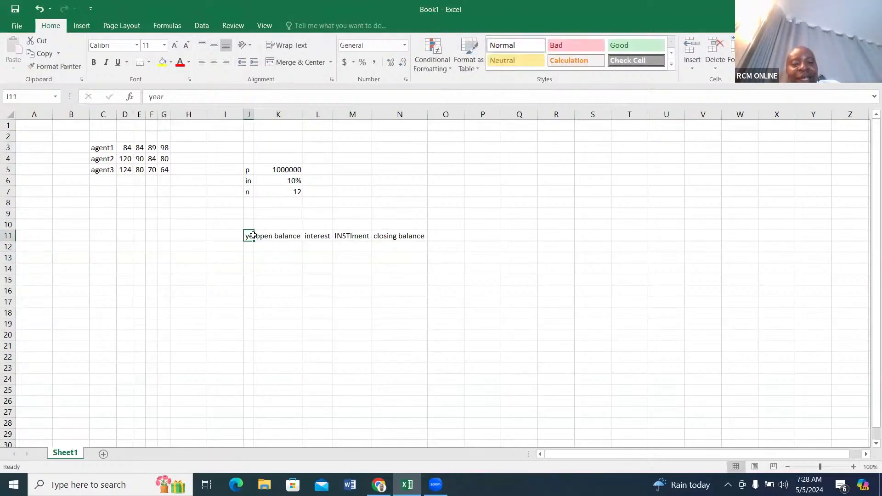
{"action": "double_click", "coordinate": [254, 114]}
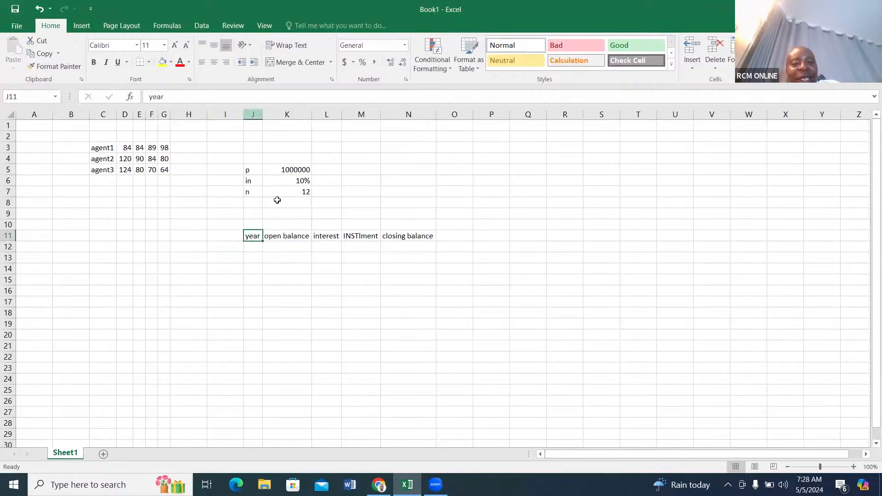
{"action": "left_click", "coordinate": [255, 247]}
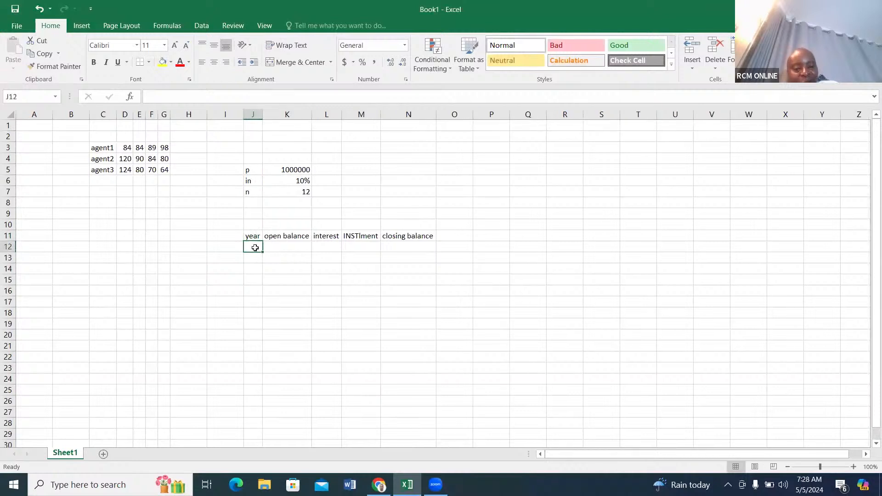
{"action": "type", "text": "="}
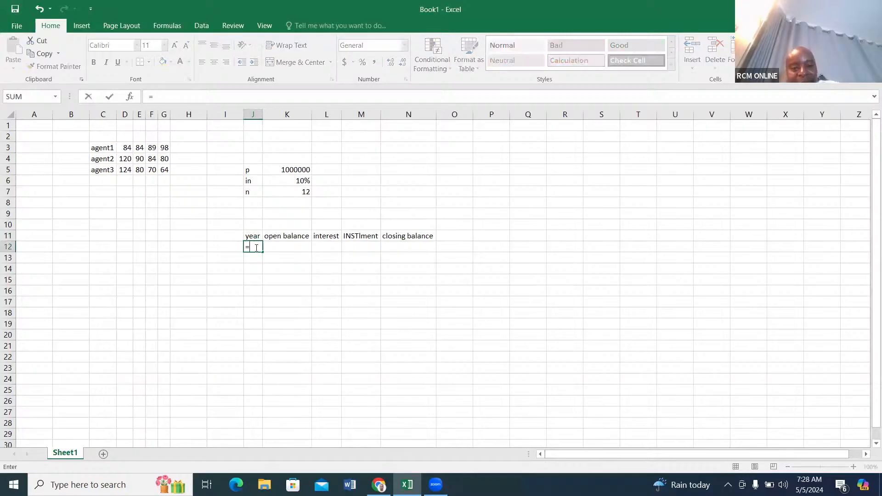
{"action": "type", "text": "seq"}
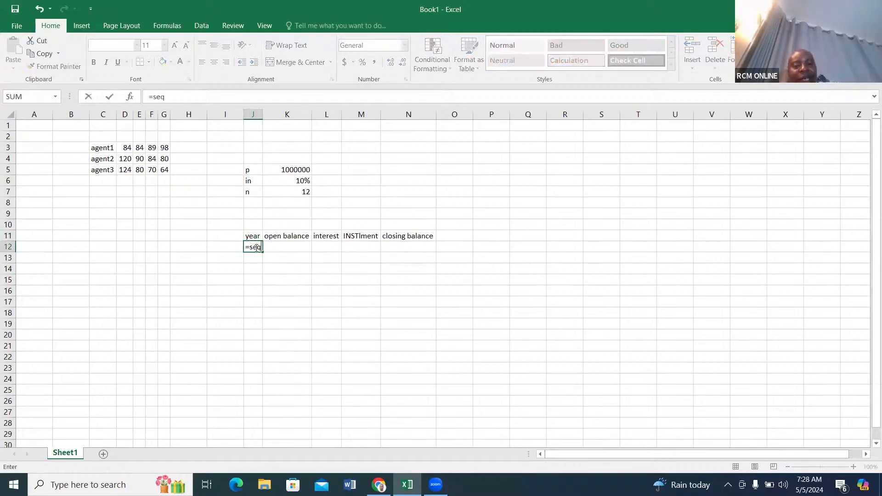
{"action": "key", "text": "BackSpace"}
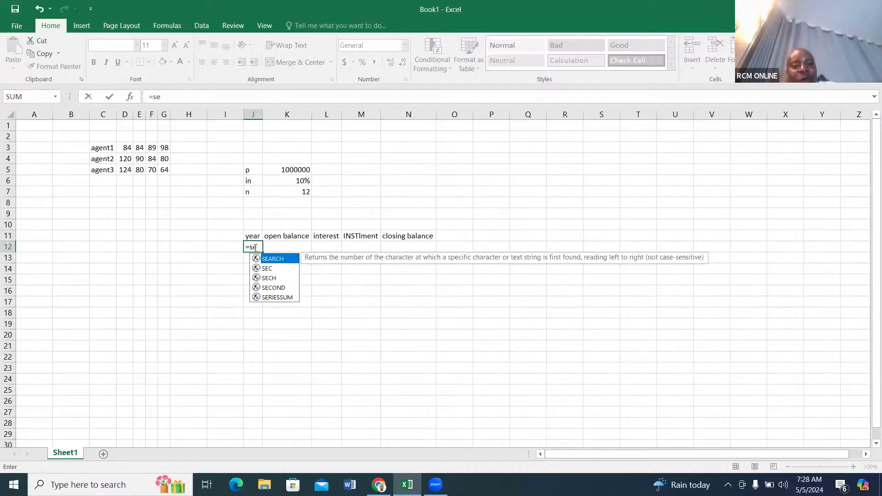
{"action": "type", "text": "q"}
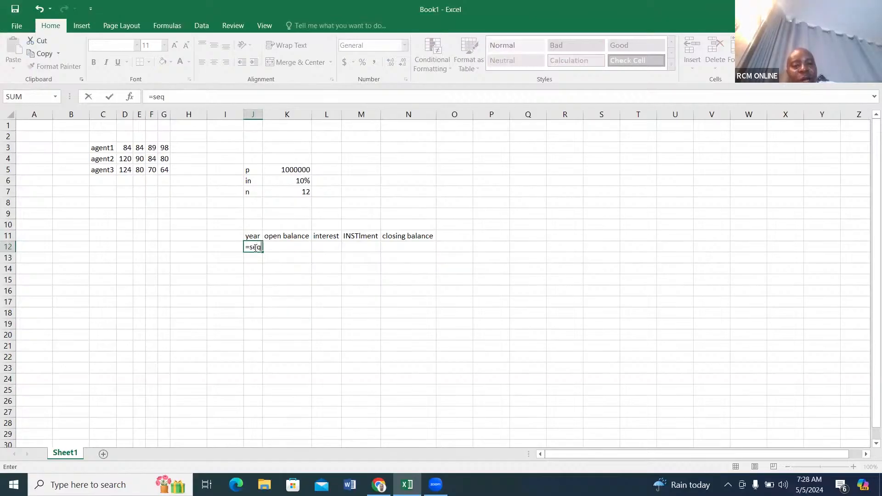
{"action": "type", "text": "ue"}
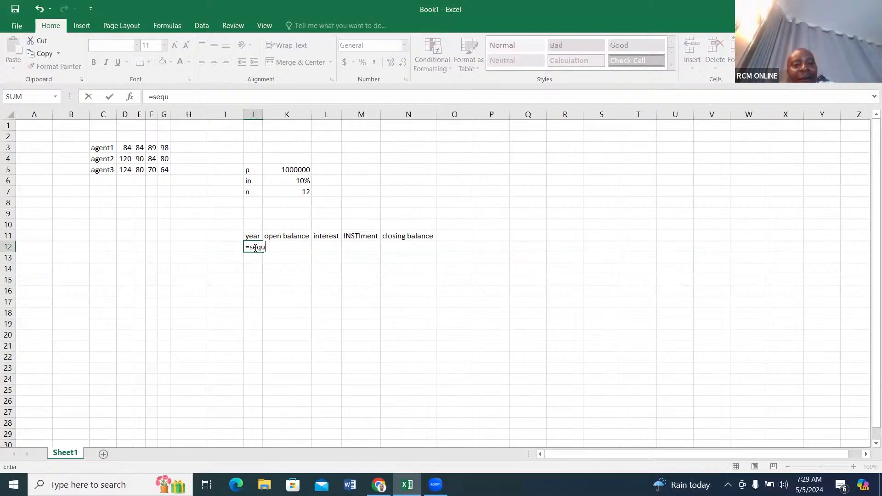
{"action": "key", "text": "BackSpace"}
{"action": "key", "text": "BackSpace"}
{"action": "key", "text": "BackSpace"}
{"action": "key", "text": "BackSpace"}
{"action": "key", "text": "BackSpace"}
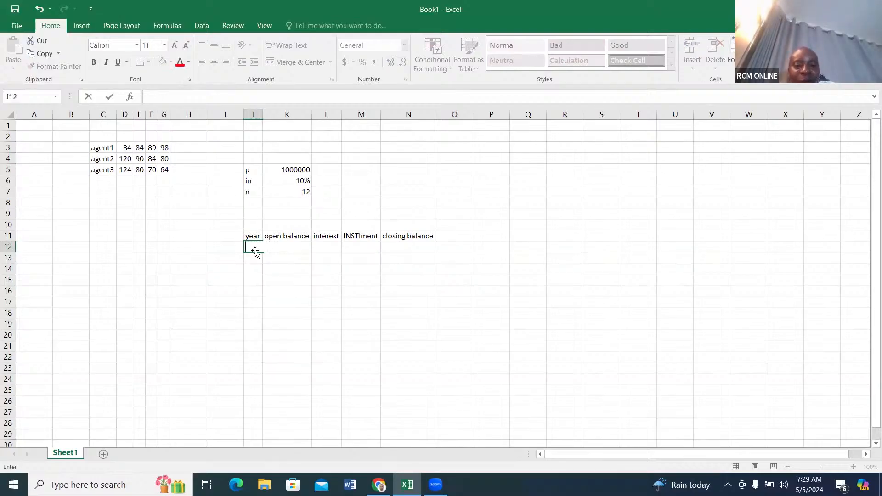
{"action": "left_click", "coordinate": [254, 259]}
{"action": "left_click", "coordinate": [251, 248]}
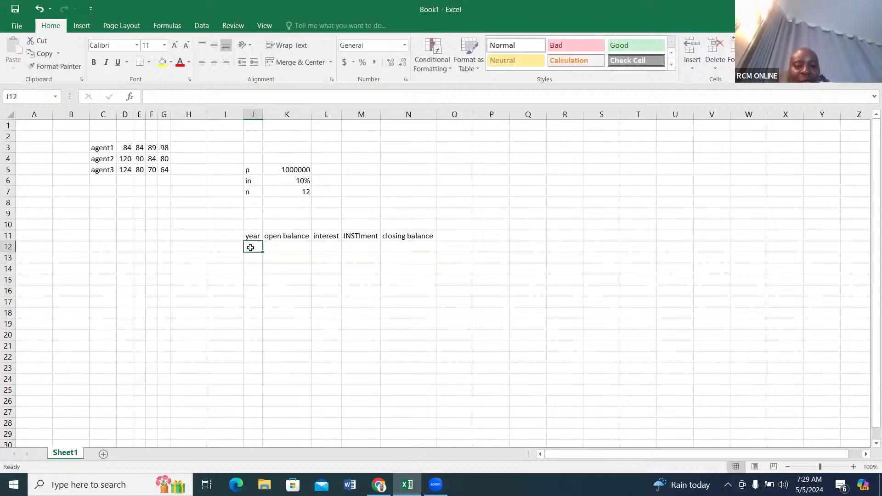
{"action": "type", "text": "=se"}
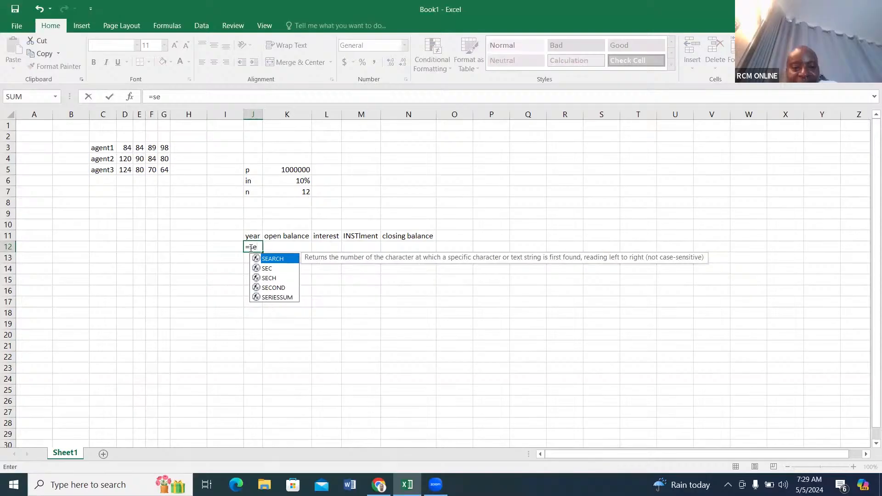
{"action": "type", "text": "q"}
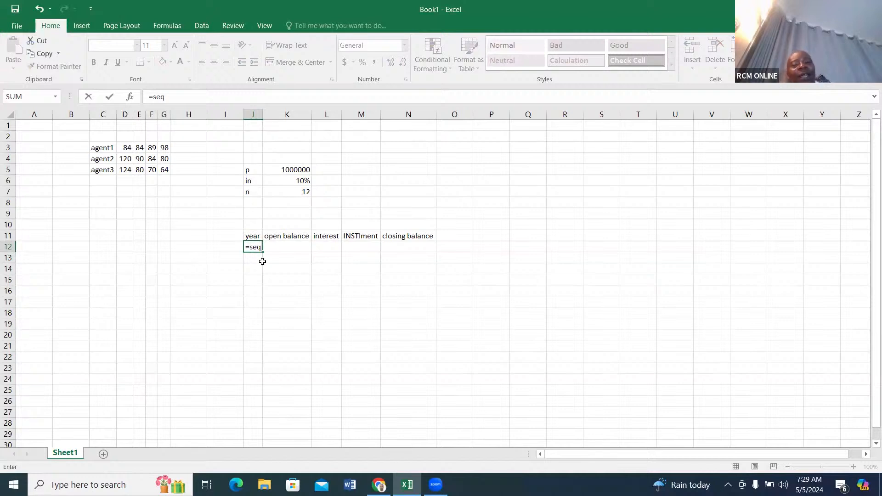
{"action": "key", "text": "ctrl+Return"}
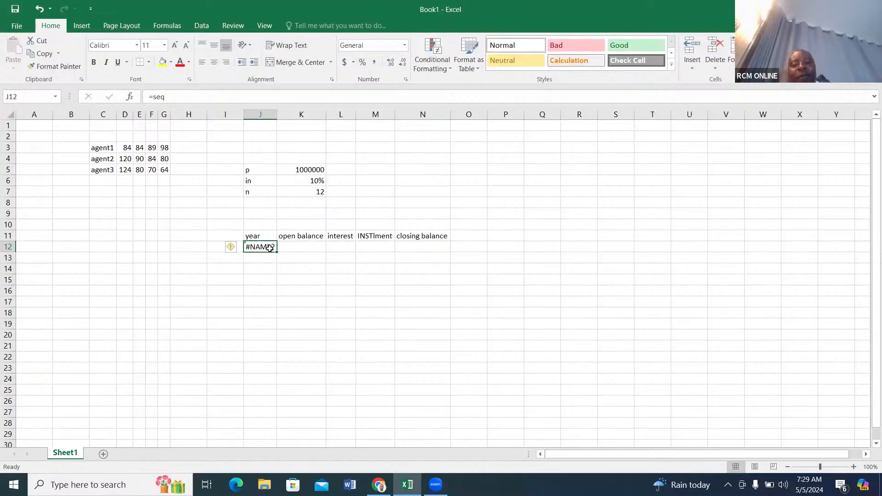
{"action": "double_click", "coordinate": [271, 248]}
{"action": "key", "text": "BackSpace"}
{"action": "key", "text": "BackSpace"}
{"action": "key", "text": "BackSpace"}
{"action": "key", "text": "BackSpace"}
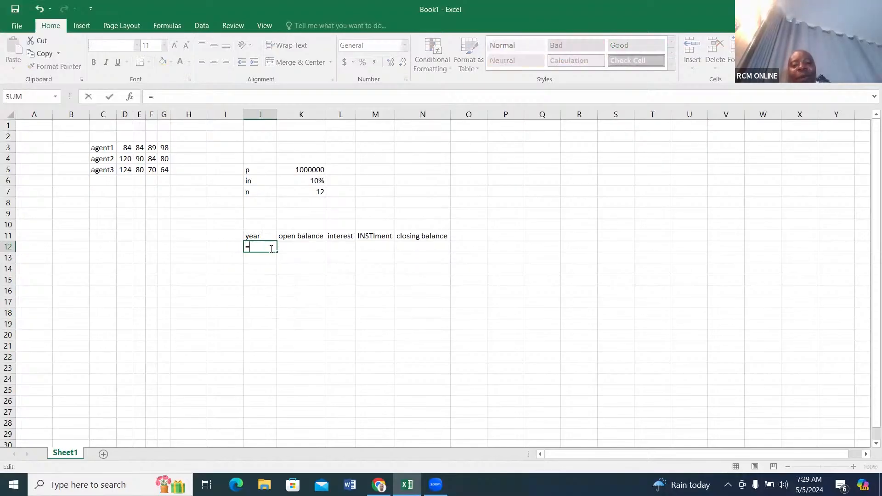
{"action": "key", "text": "Return"}
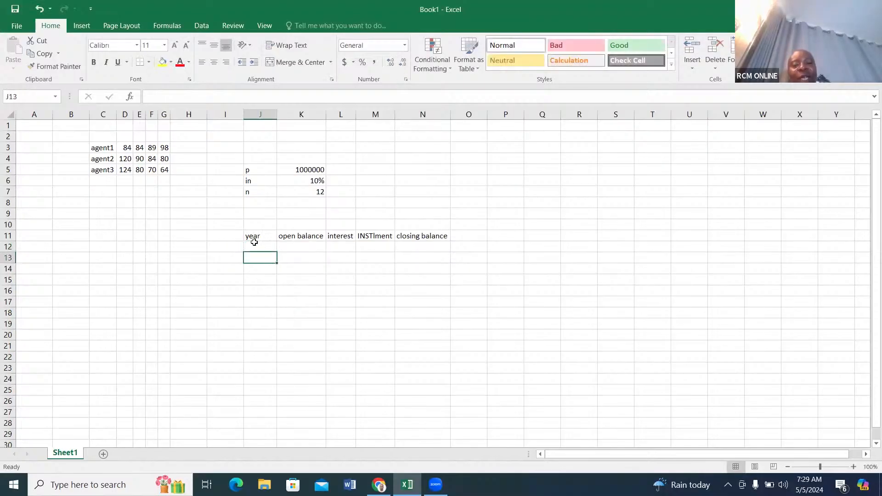
Enter the year numbers 1 to 12 down the year column in J12:J23.
{"action": "left_click", "coordinate": [255, 246]}
{"action": "type", "text": "1"}
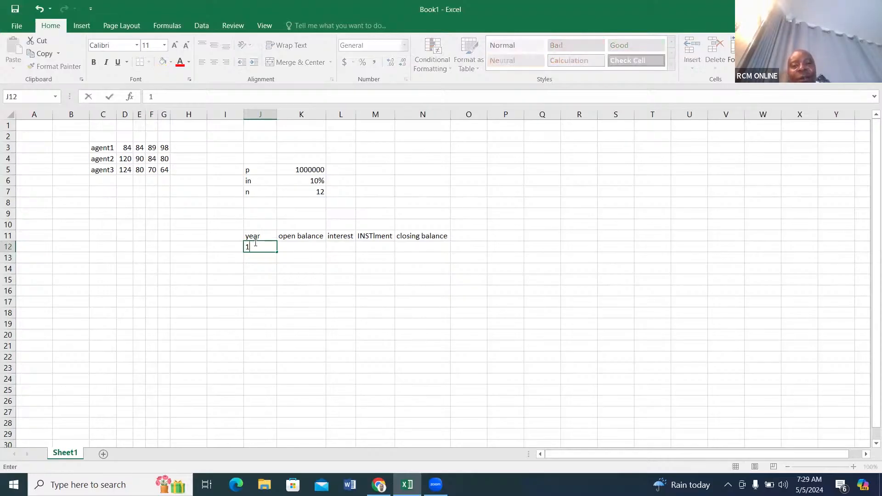
{"action": "key", "text": "Return"}
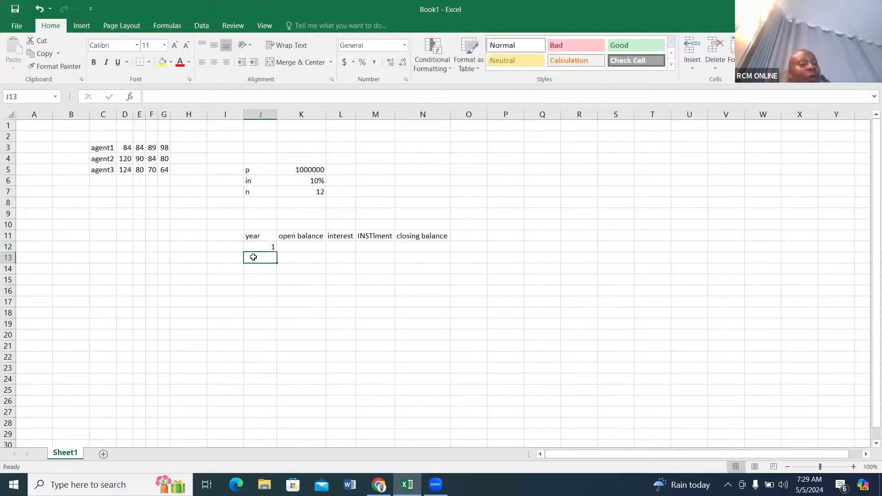
{"action": "type", "text": "2"}
{"action": "key", "text": "Return"}
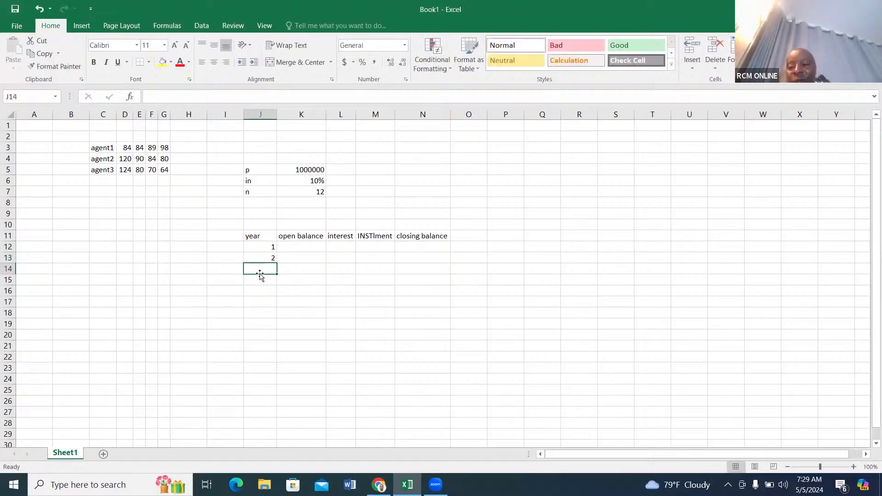
{"action": "type", "text": "3"}
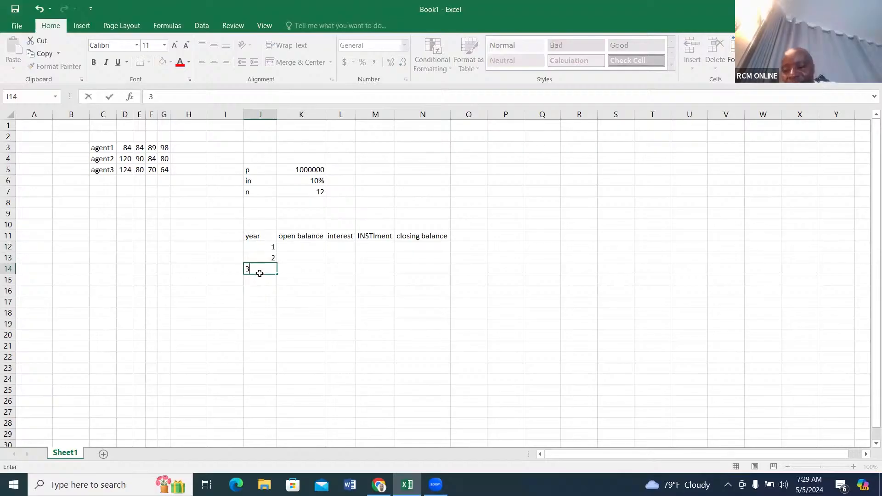
{"action": "key", "text": "Tab"}
{"action": "left_click", "coordinate": [268, 282]}
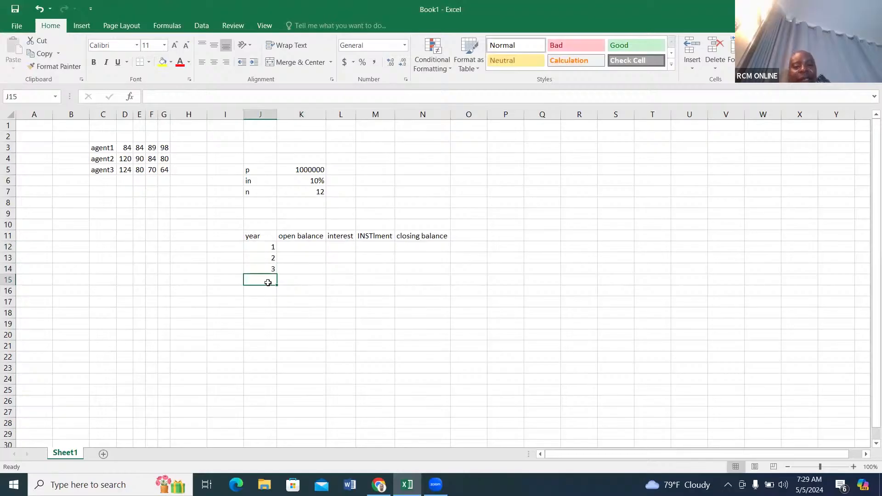
{"action": "type", "text": "4"}
{"action": "key", "text": "Return"}
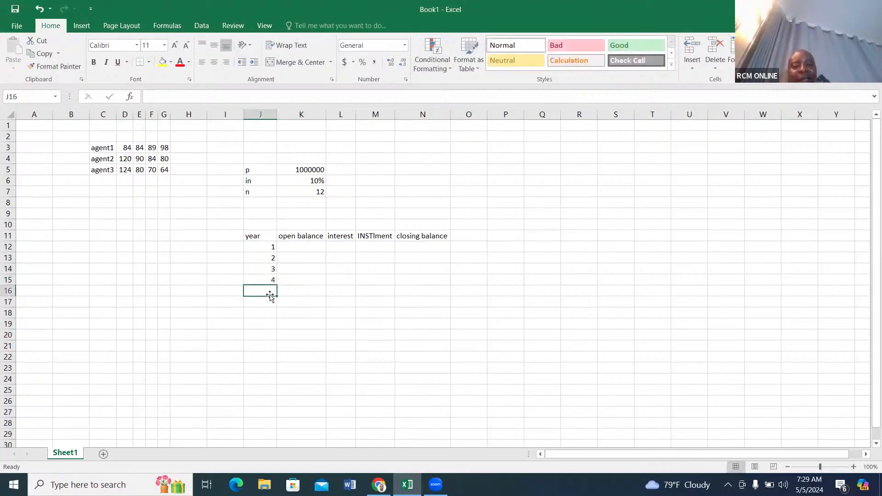
{"action": "type", "text": "5"}
{"action": "key", "text": "Return"}
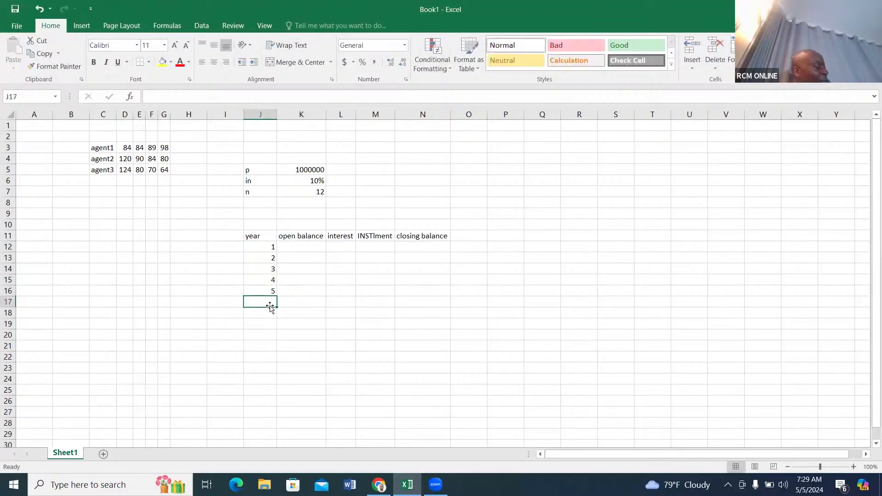
{"action": "type", "text": "6"}
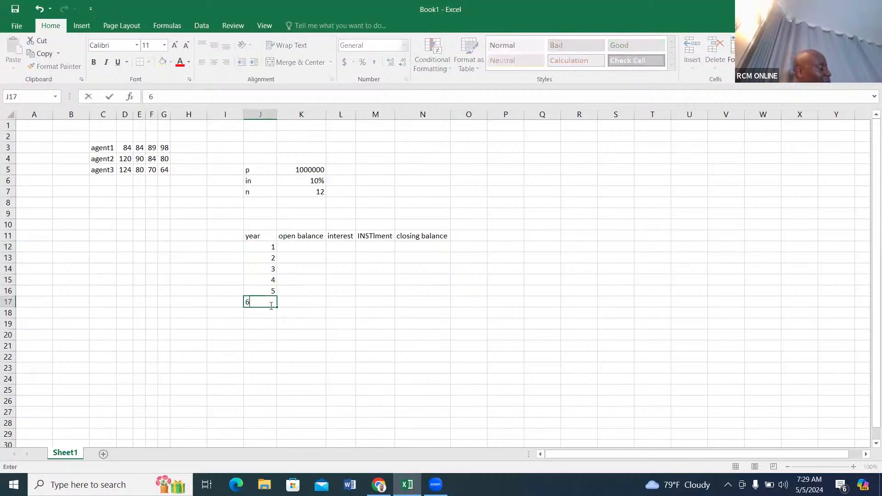
{"action": "key", "text": "Return"}
{"action": "type", "text": "7"}
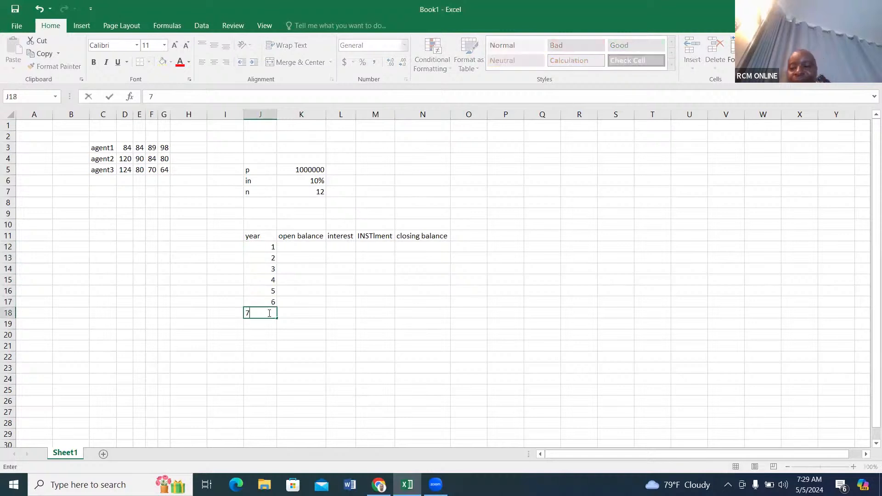
{"action": "left_click", "coordinate": [268, 322]}
{"action": "type", "text": "8"}
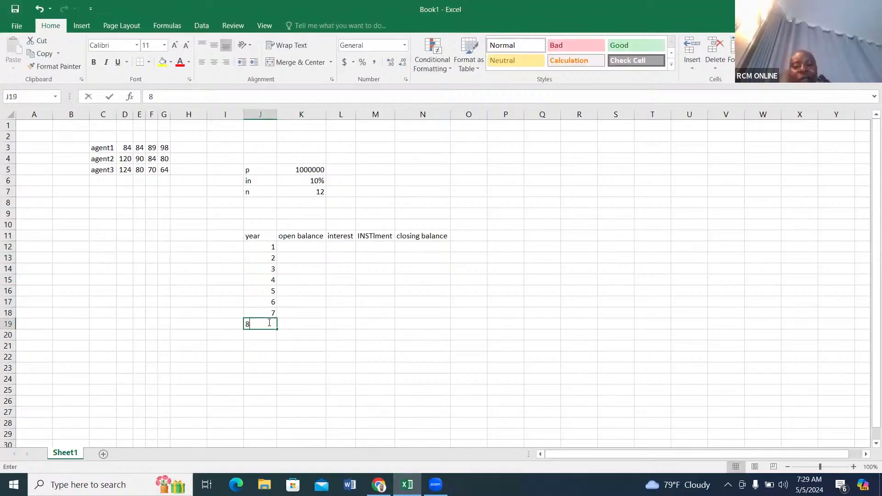
{"action": "left_click", "coordinate": [266, 334]}
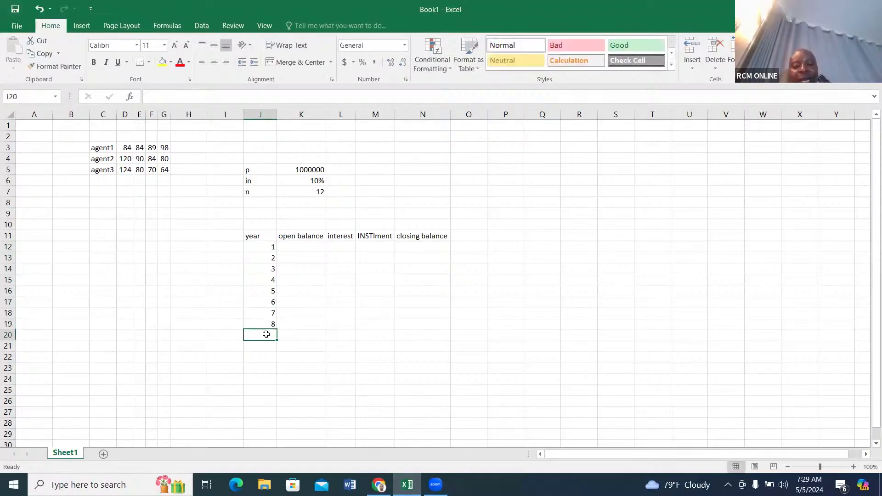
{"action": "type", "text": "9"}
{"action": "left_click", "coordinate": [267, 346]}
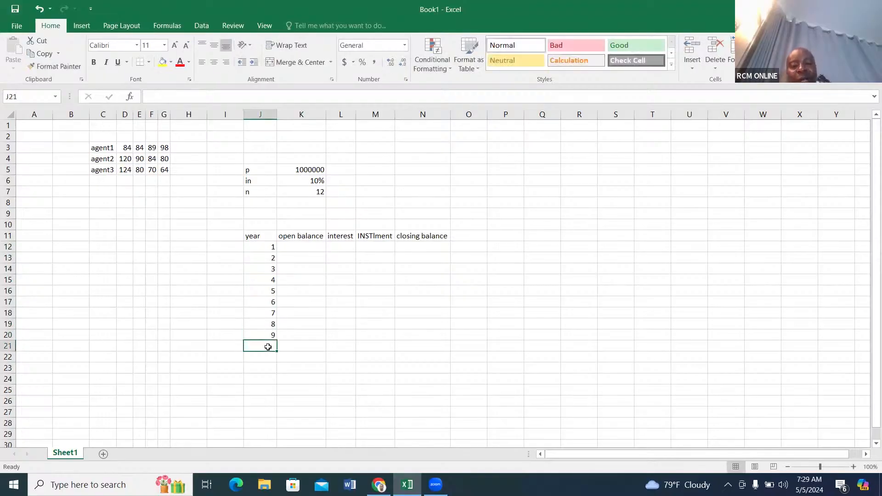
{"action": "type", "text": "10"}
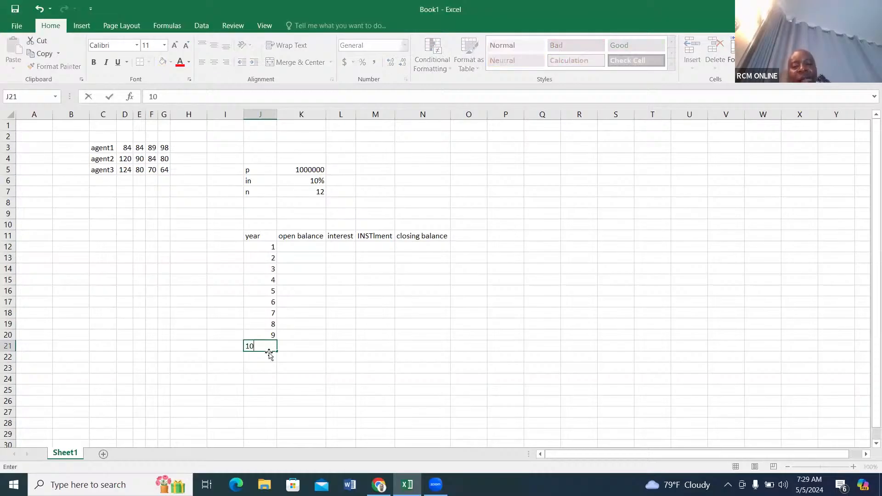
{"action": "left_click", "coordinate": [270, 357]}
{"action": "type", "text": "11"}
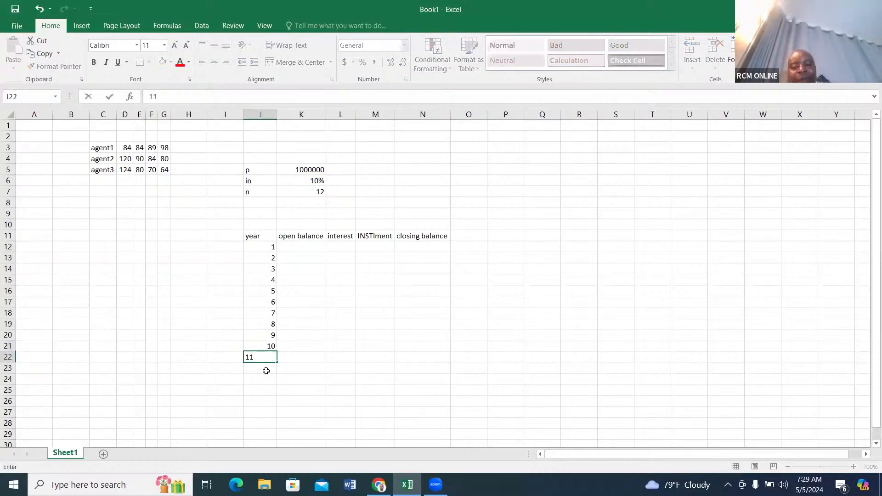
{"action": "left_click", "coordinate": [266, 370]}
{"action": "type", "text": "12"}
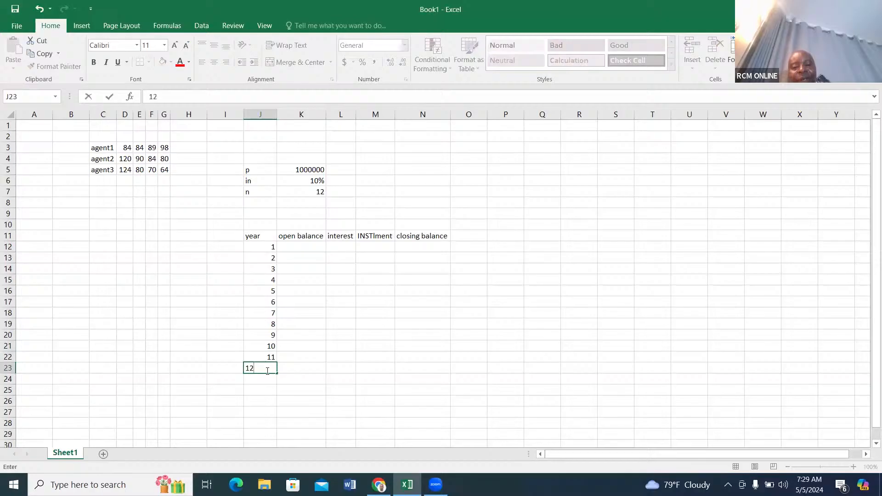
{"action": "left_click", "coordinate": [296, 370]}
{"action": "left_click", "coordinate": [307, 250]}
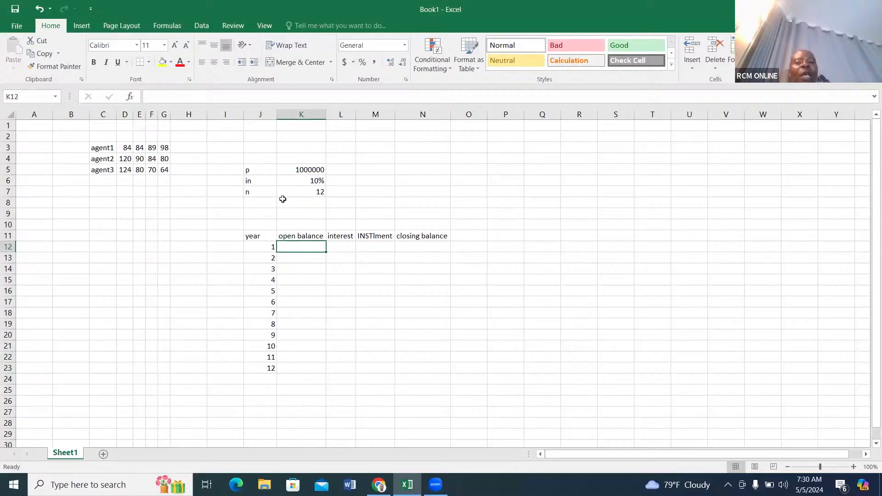
Label J8 "PMT" and calculate the loan instalment in K8 with the formula =-PMT(K6,K7,K5).
{"action": "left_click", "coordinate": [250, 203]}
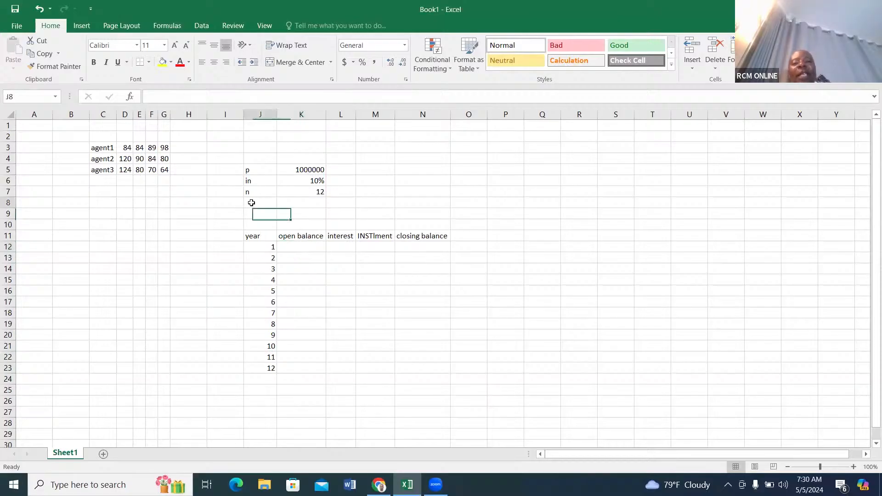
{"action": "type", "text": "PMT"}
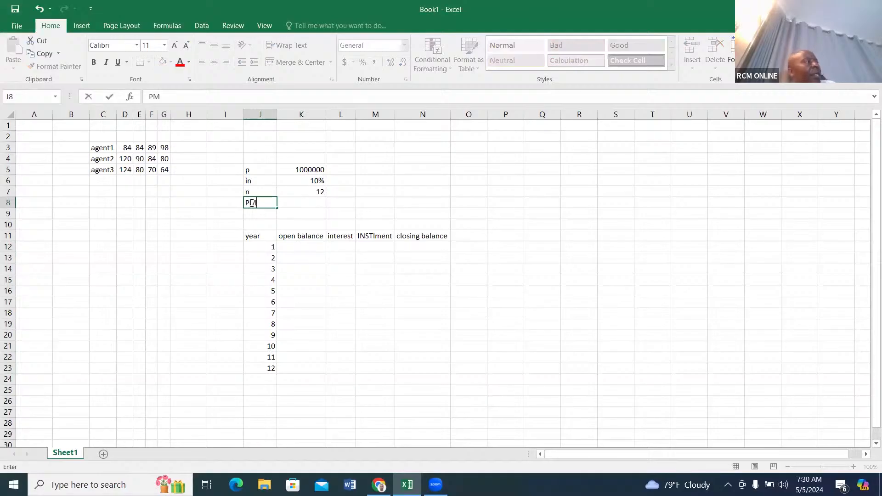
{"action": "left_click", "coordinate": [286, 203]}
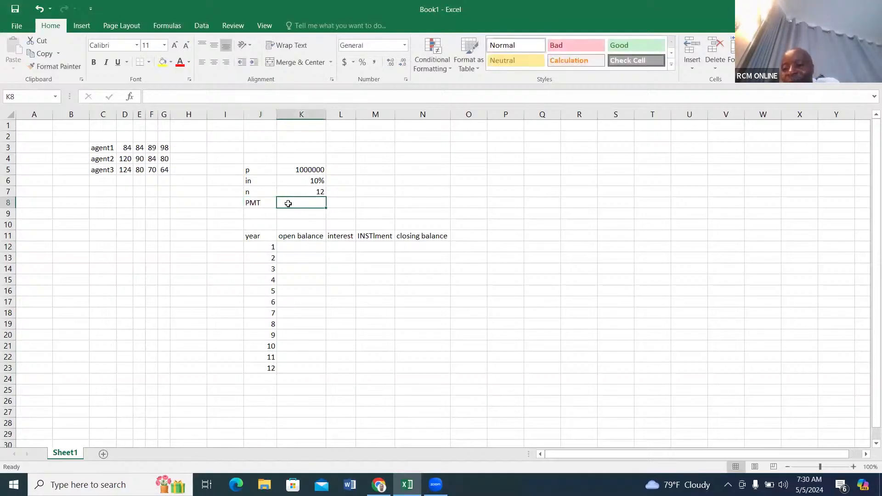
{"action": "type", "text": "="}
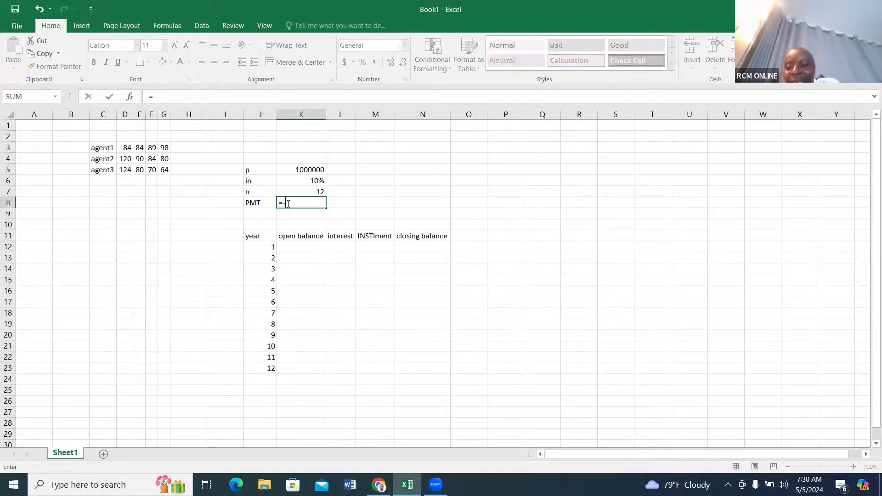
{"action": "type", "text": "-PM"}
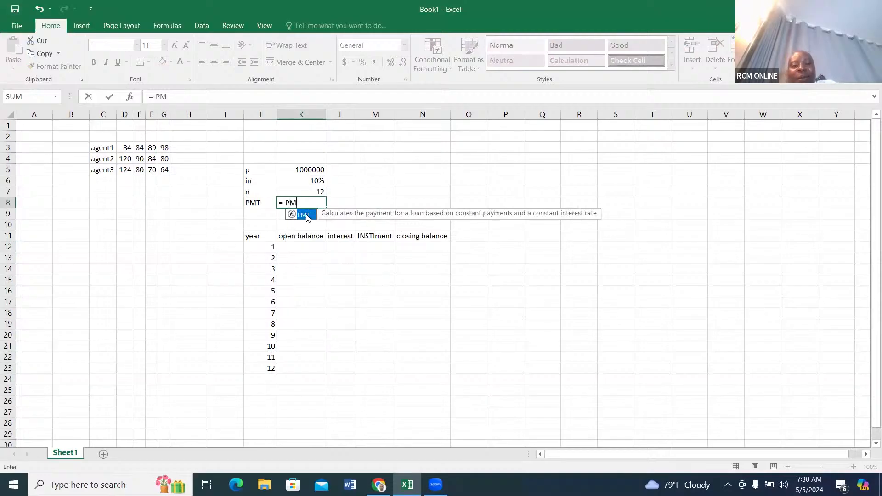
{"action": "double_click", "coordinate": [307, 214]}
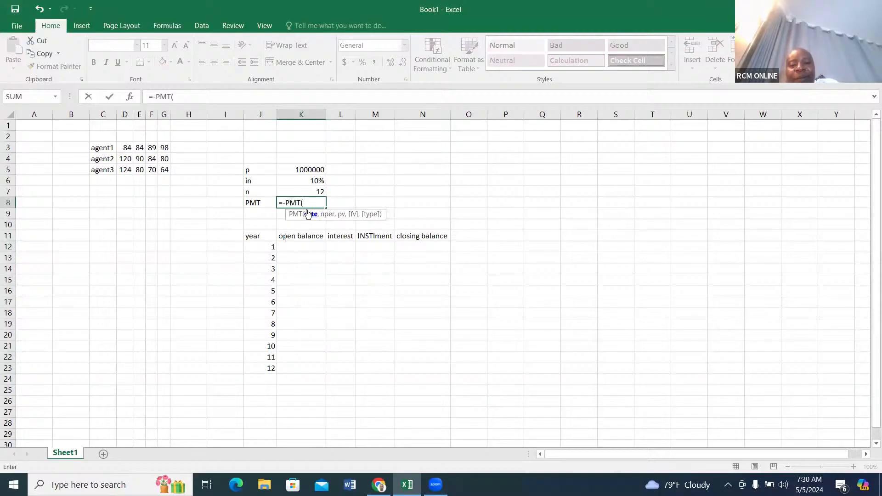
{"action": "left_click", "coordinate": [317, 181]}
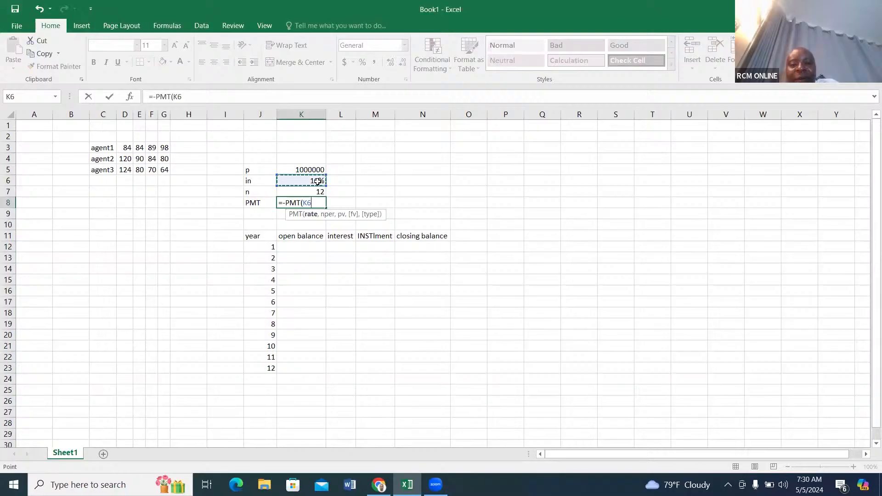
{"action": "type", "text": ","}
{"action": "left_click", "coordinate": [319, 195]}
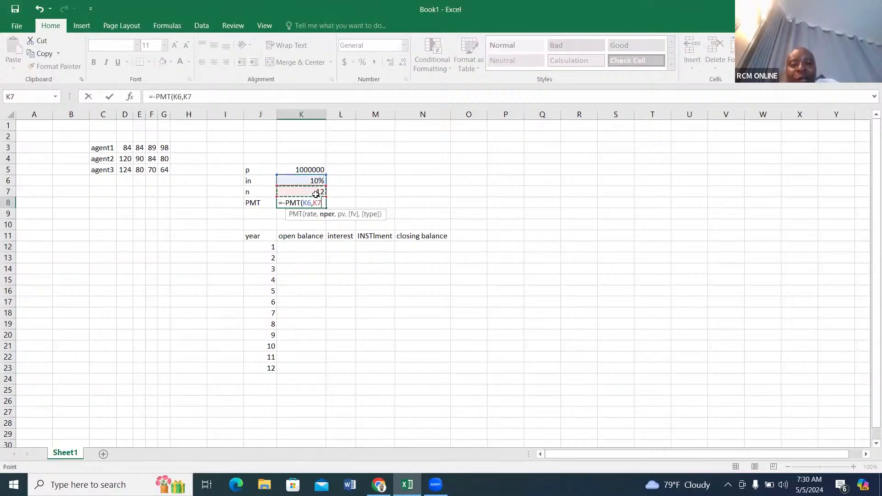
{"action": "type", "text": ","}
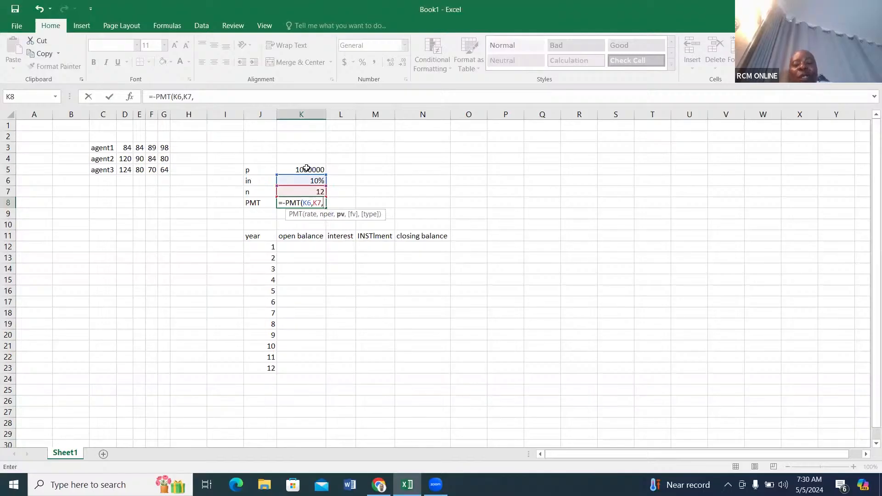
{"action": "left_click", "coordinate": [306, 169]}
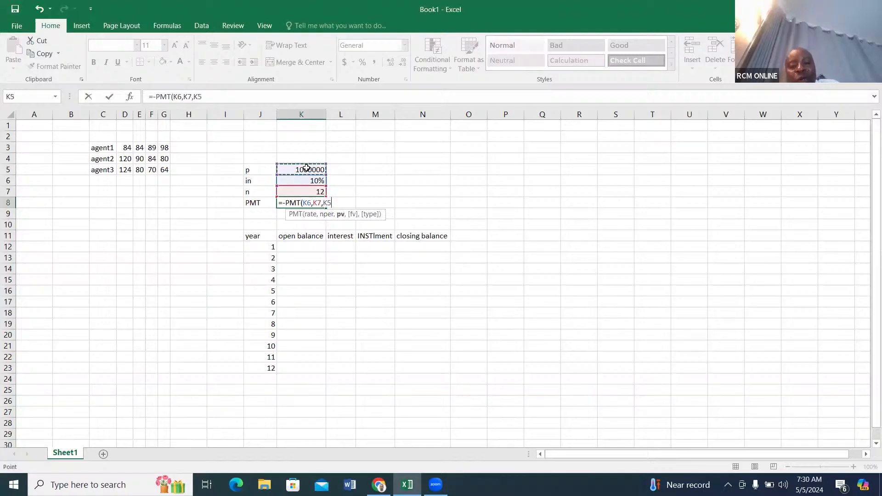
{"action": "left_click", "coordinate": [344, 202]}
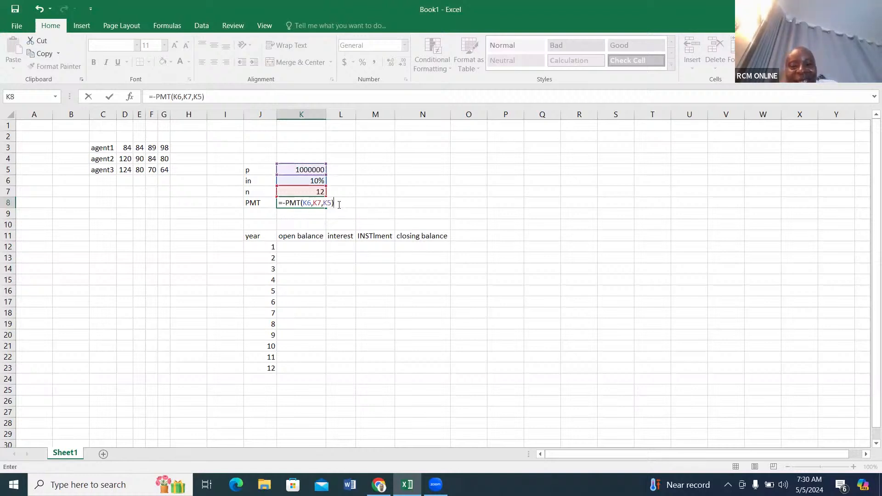
{"action": "key", "text": "Return"}
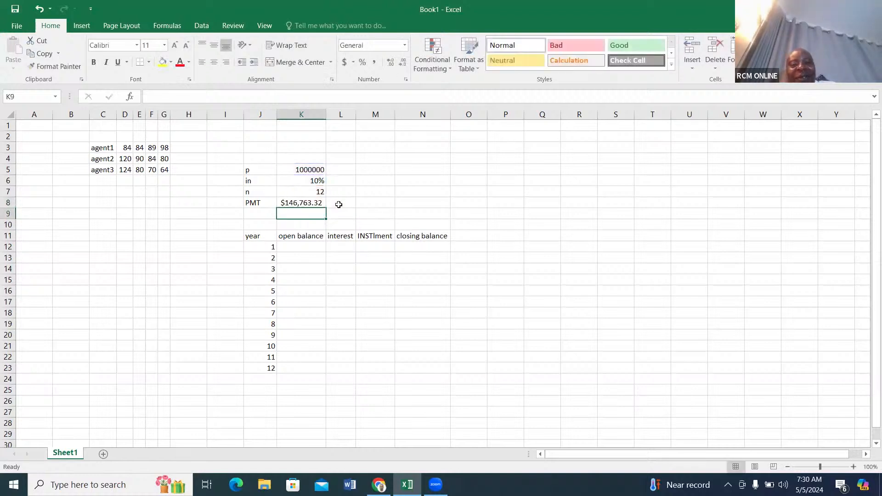
{"action": "left_click", "coordinate": [300, 206]}
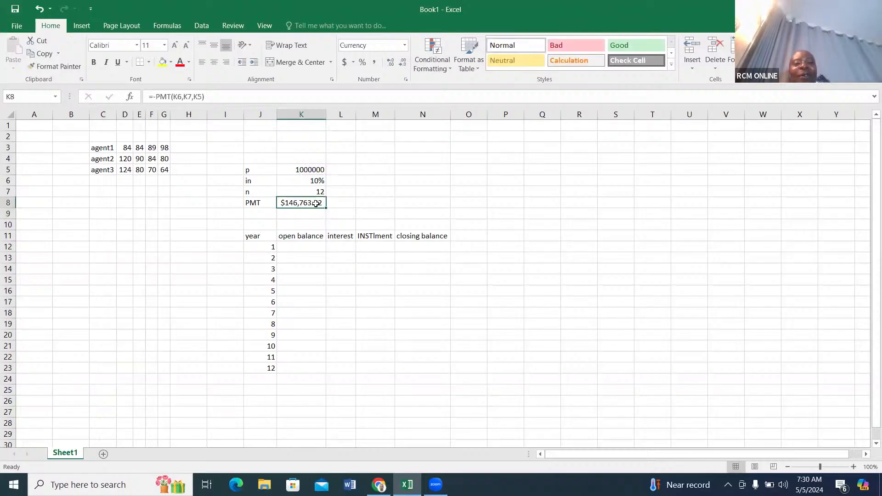
{"action": "left_click", "coordinate": [313, 215]}
Link the year 1 open balance in K12 to the loan principal with the formula =K5.
{"action": "left_click", "coordinate": [303, 245]}
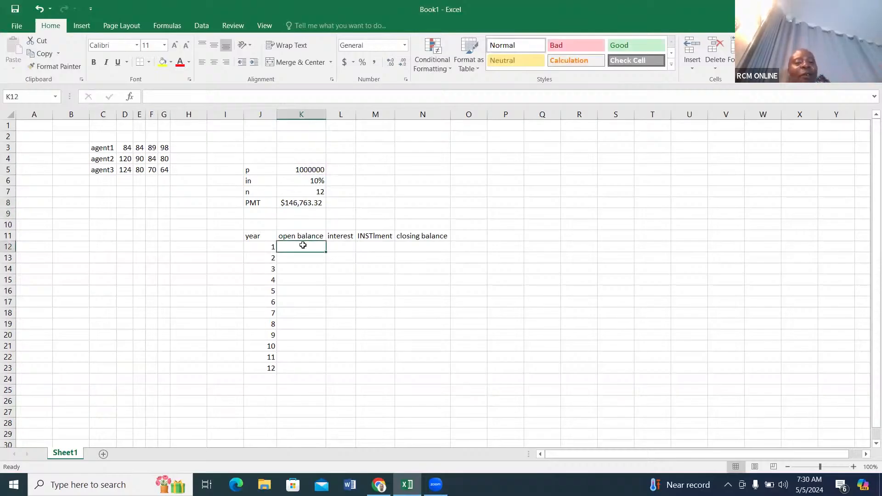
{"action": "type", "text": "="}
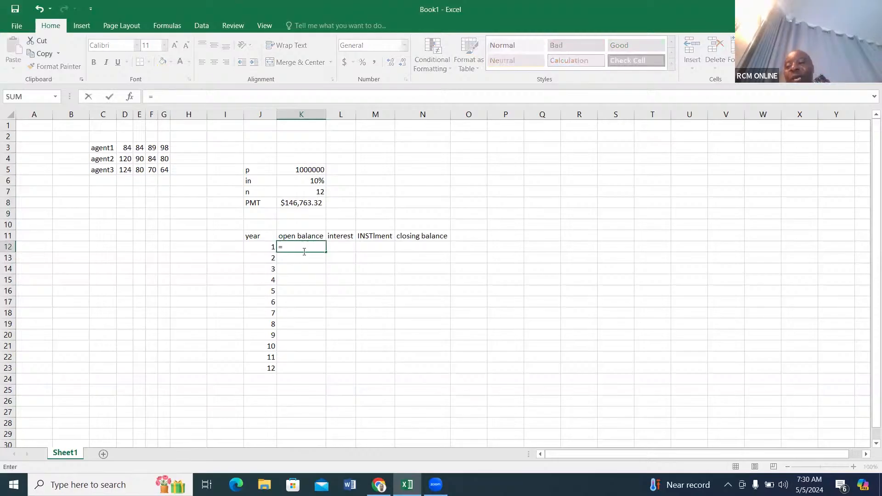
{"action": "left_click", "coordinate": [298, 171]}
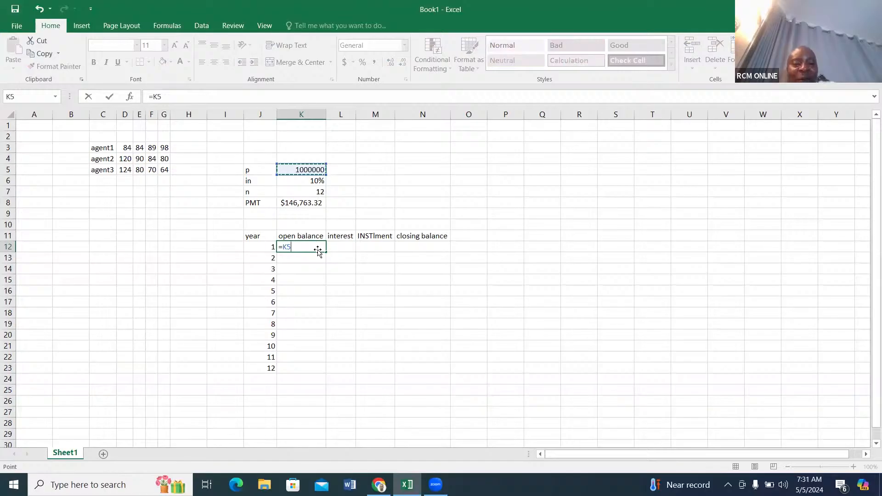
{"action": "key", "text": "Tab"}
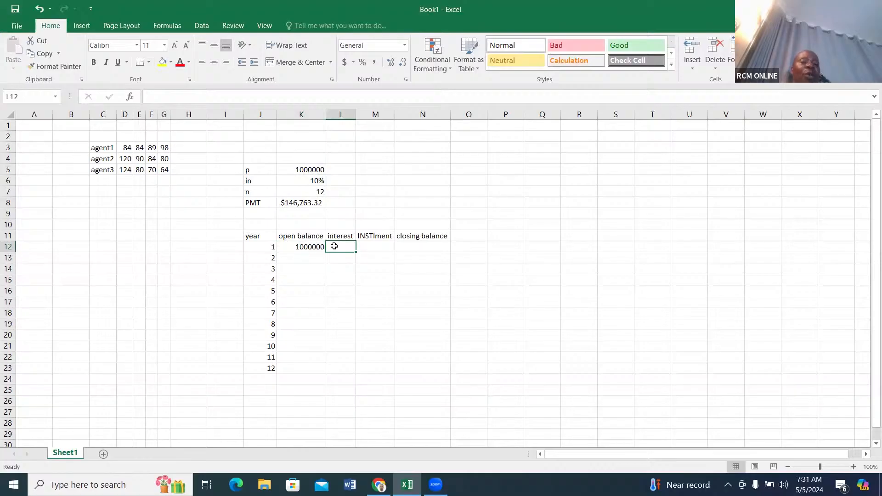
{"action": "type", "text": "="}
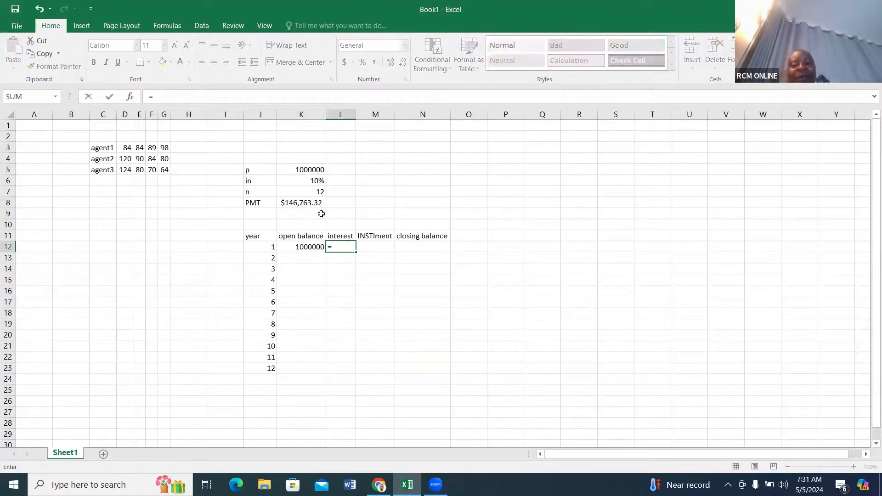
{"action": "left_click", "coordinate": [316, 183]}
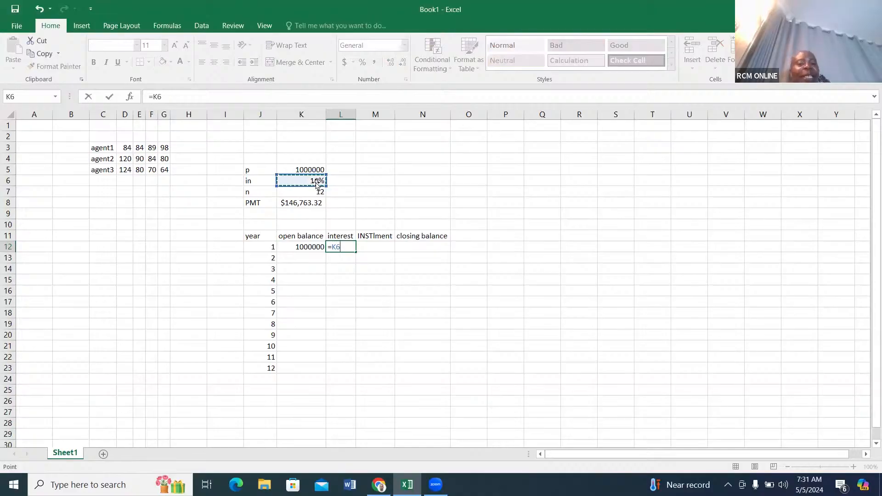
{"action": "key", "text": "F4"}
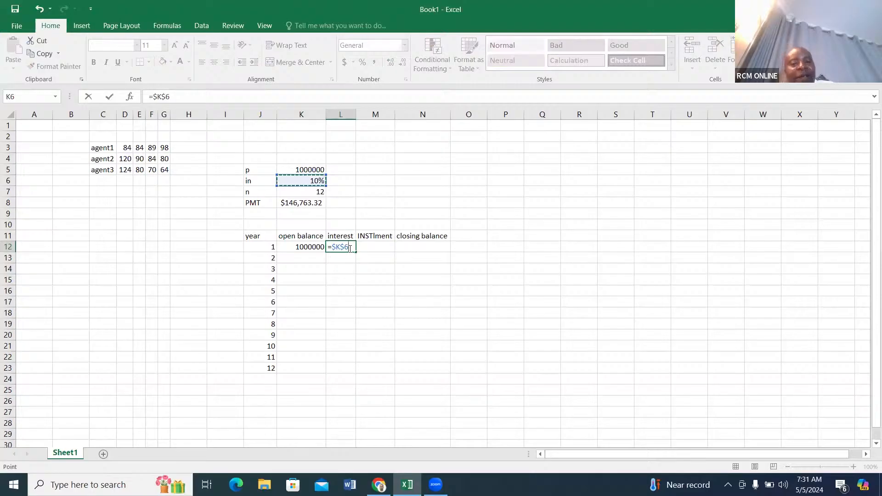
{"action": "left_click", "coordinate": [319, 249]}
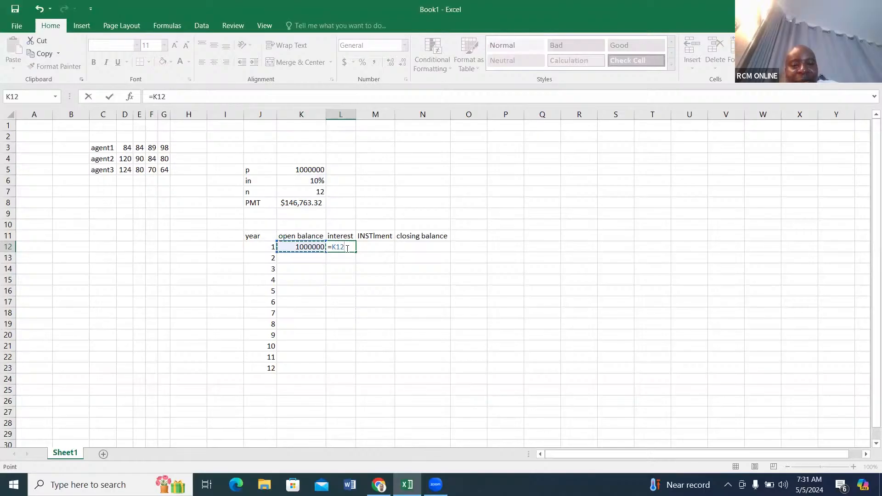
{"action": "key", "text": "BackSpace"}
{"action": "key", "text": "BackSpace"}
{"action": "key", "text": "BackSpace"}
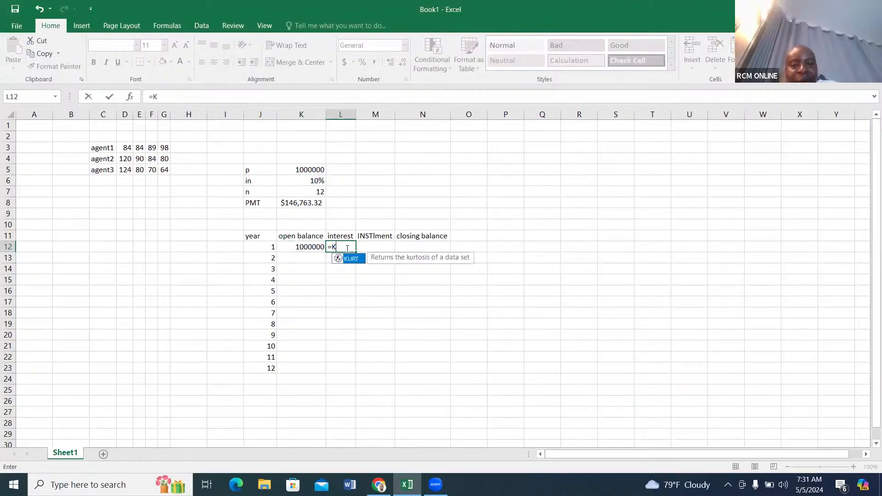
{"action": "key", "text": "BackSpace"}
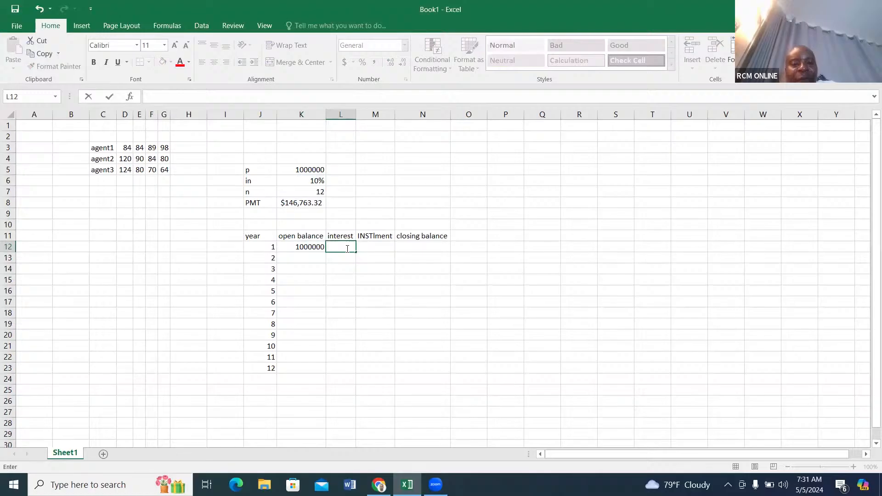
Calculate the year 1 interest in L12 with =$K$6*K12, keeping the rate as an absolute reference.
{"action": "type", "text": "="}
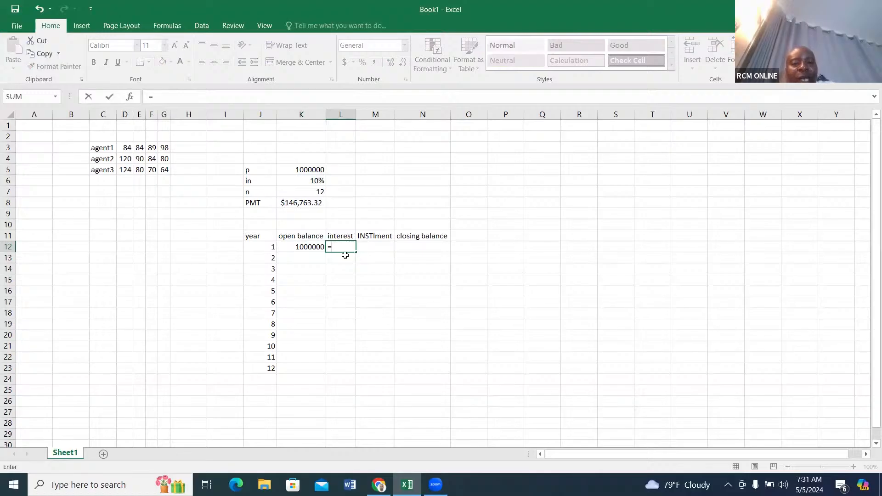
{"action": "left_click", "coordinate": [315, 181]}
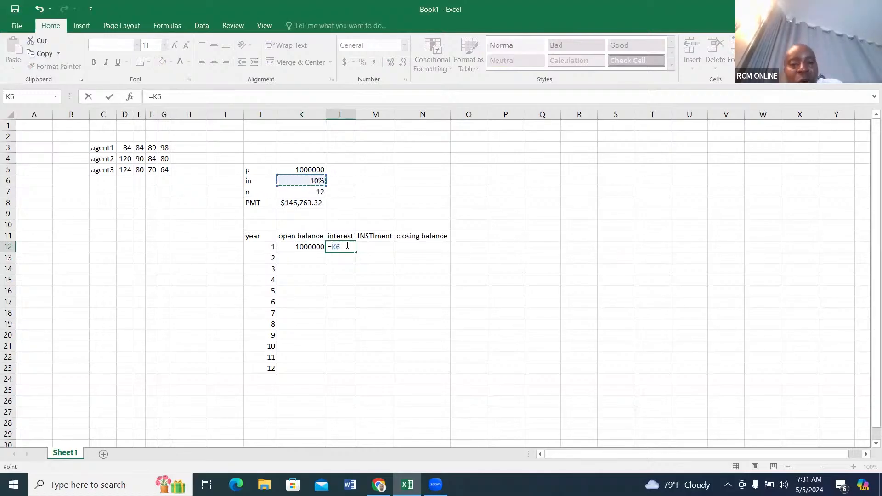
{"action": "key", "text": "F4"}
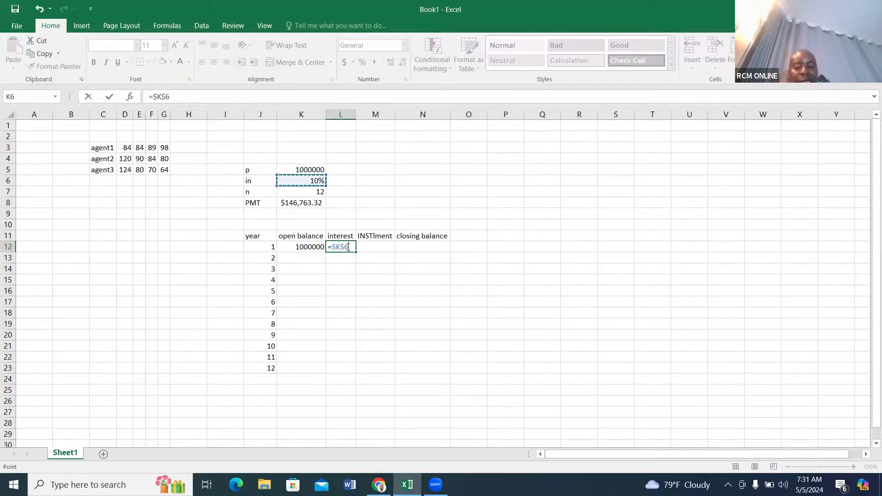
{"action": "type", "text": "*"}
{"action": "left_click", "coordinate": [320, 251]}
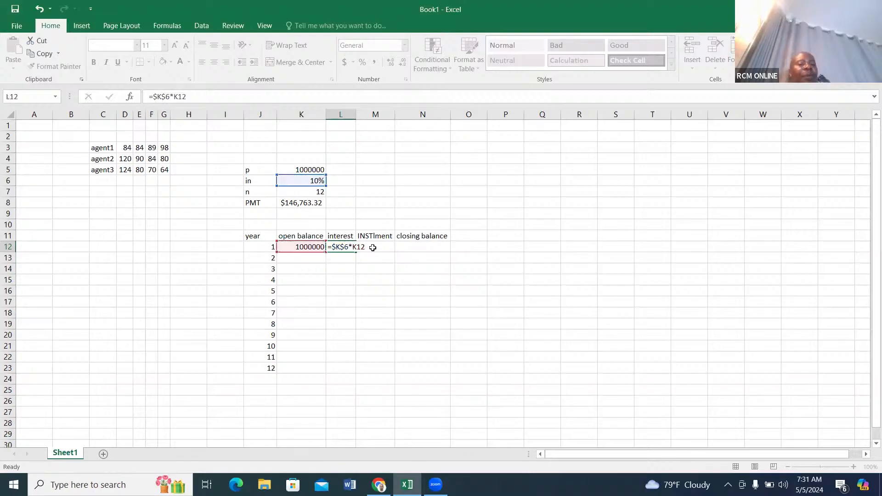
{"action": "key", "text": "Tab"}
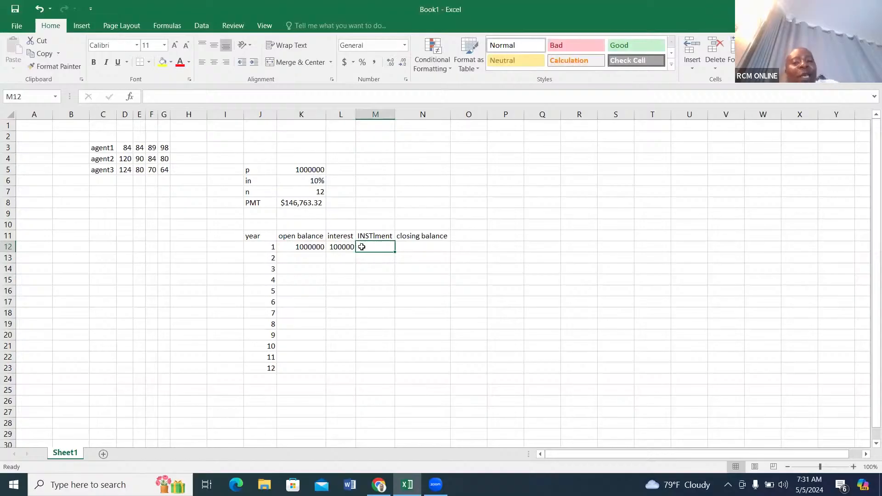
Link the year 1 instalment in M12 to the PMT amount with the absolute reference =$K$8.
{"action": "type", "text": "="}
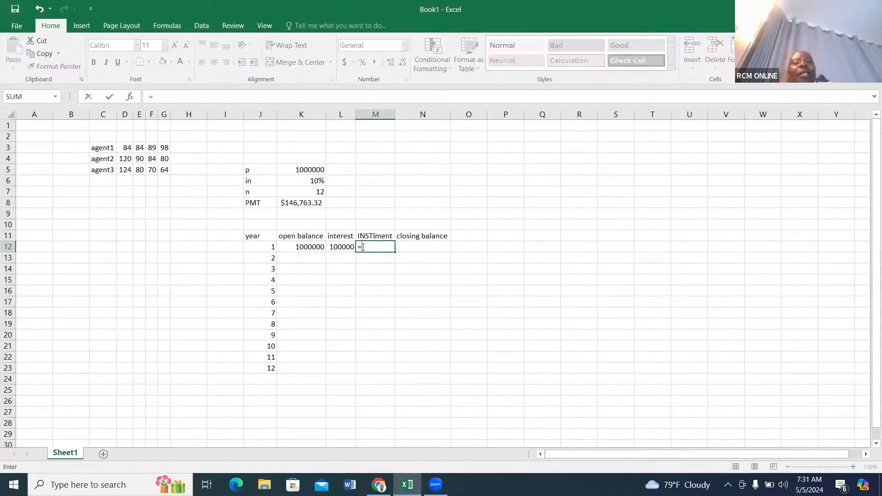
{"action": "left_click", "coordinate": [304, 203]}
{"action": "key", "text": "F4"}
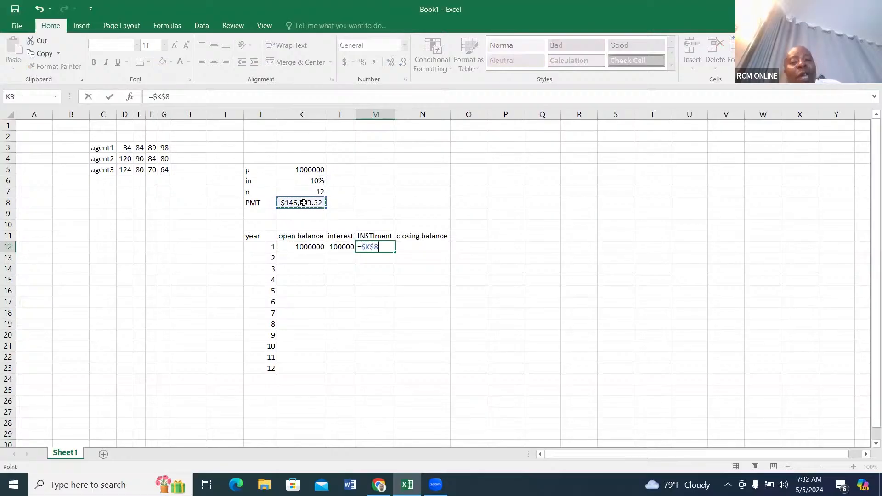
{"action": "key", "text": "Return"}
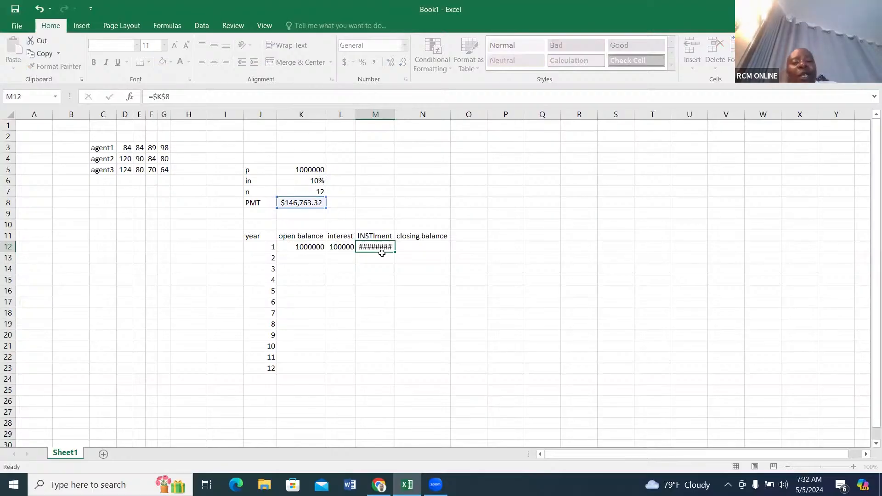
{"action": "left_click", "coordinate": [420, 248]}
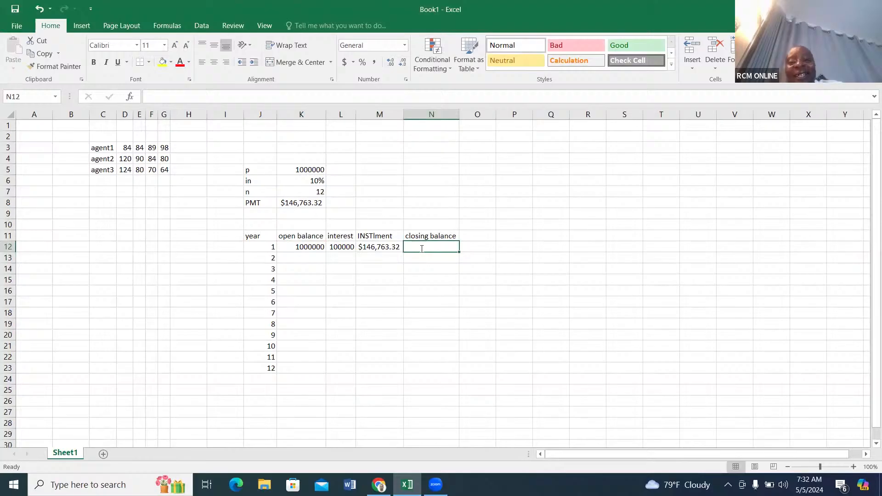
{"action": "type", "text": "="}
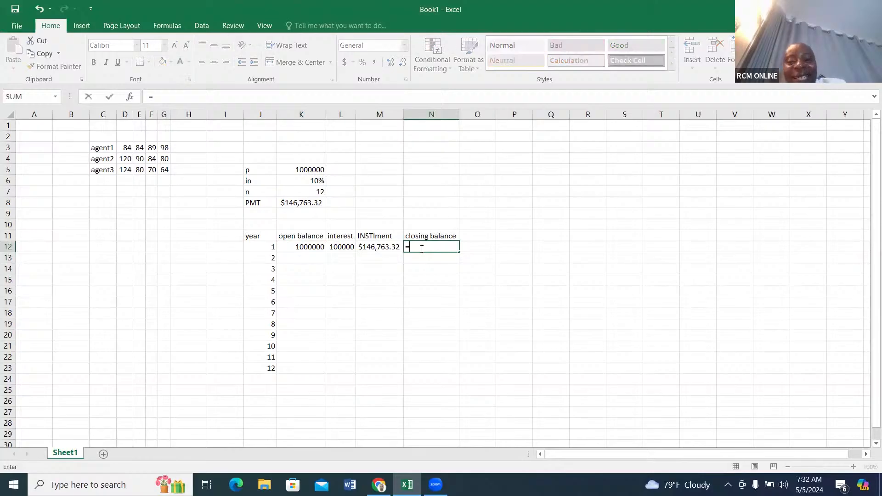
{"action": "left_click", "coordinate": [303, 247]}
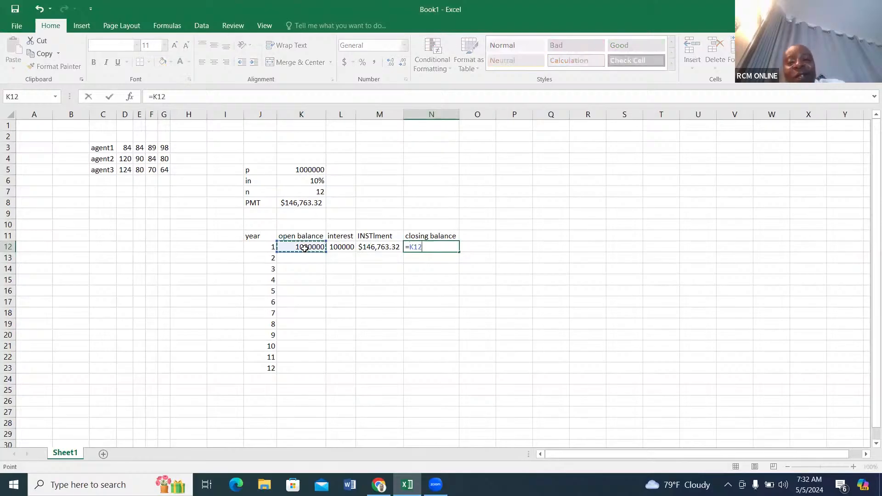
{"action": "type", "text": "+"}
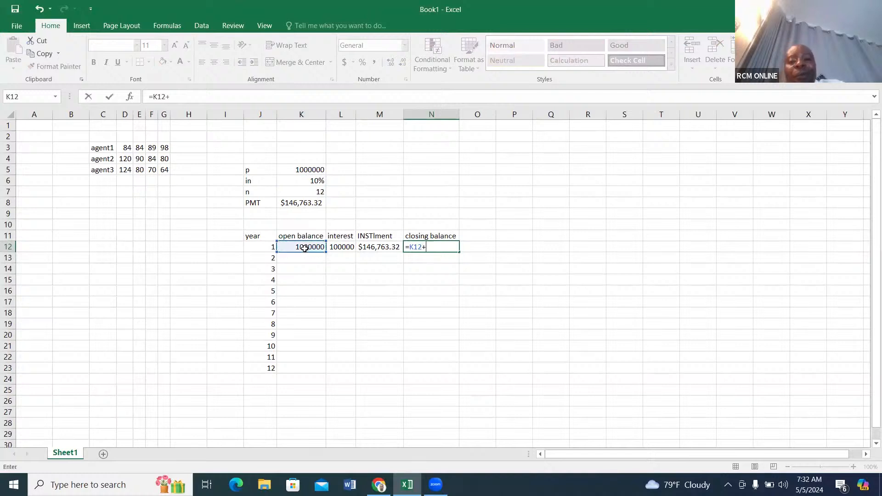
{"action": "left_click", "coordinate": [340, 248]}
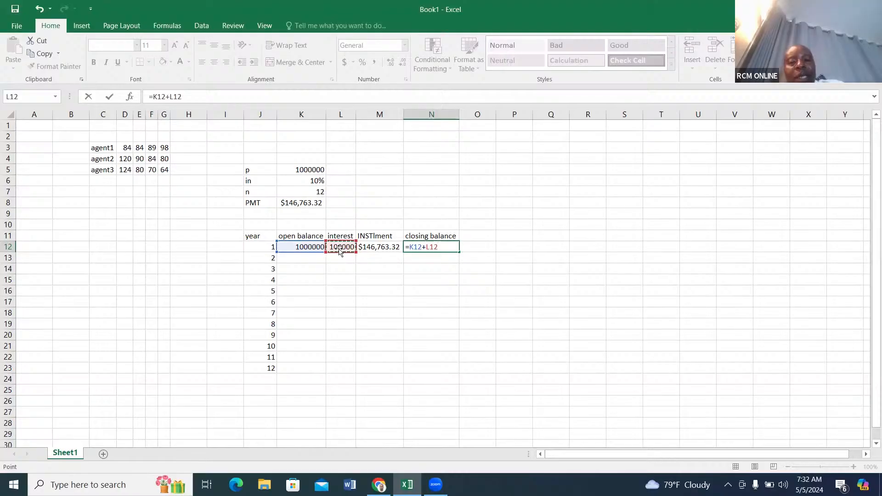
{"action": "type", "text": "_"}
{"action": "left_click", "coordinate": [377, 247]}
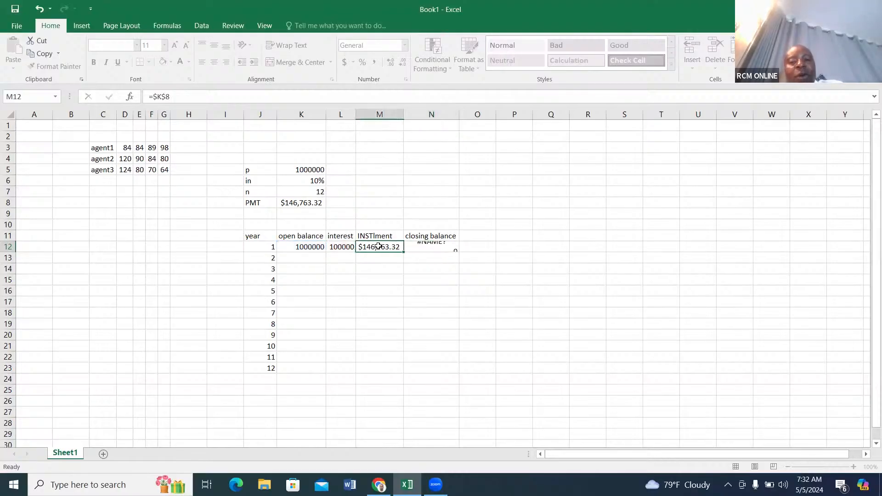
{"action": "left_click", "coordinate": [431, 248]}
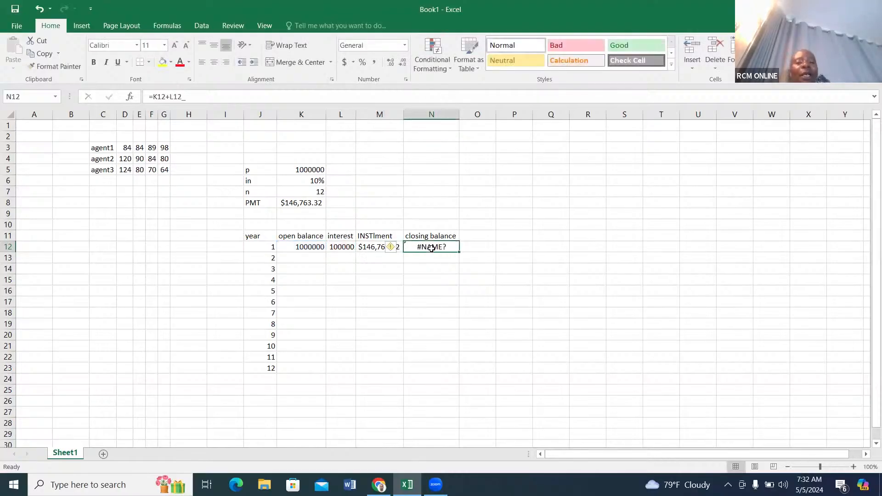
{"action": "key", "text": "BackSpace"}
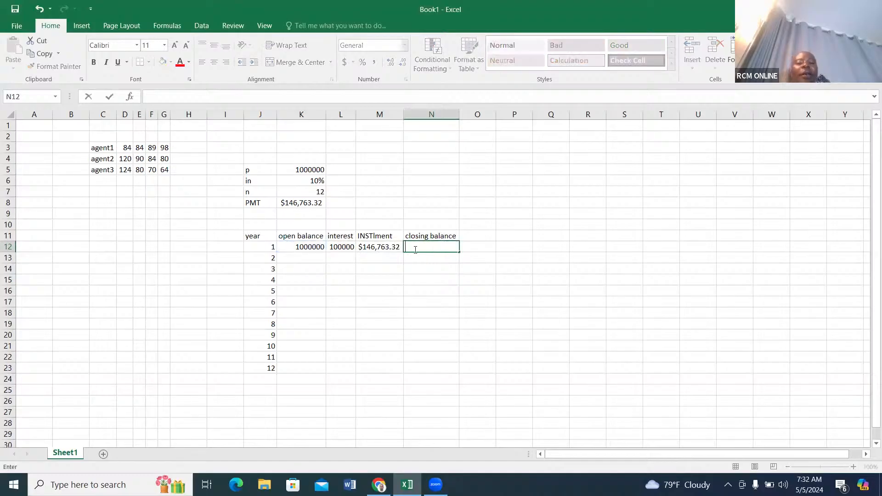
Calculate the year 1 closing balance in N12 with the formula =K12+L12-M12.
{"action": "type", "text": "="}
{"action": "left_click", "coordinate": [308, 247]}
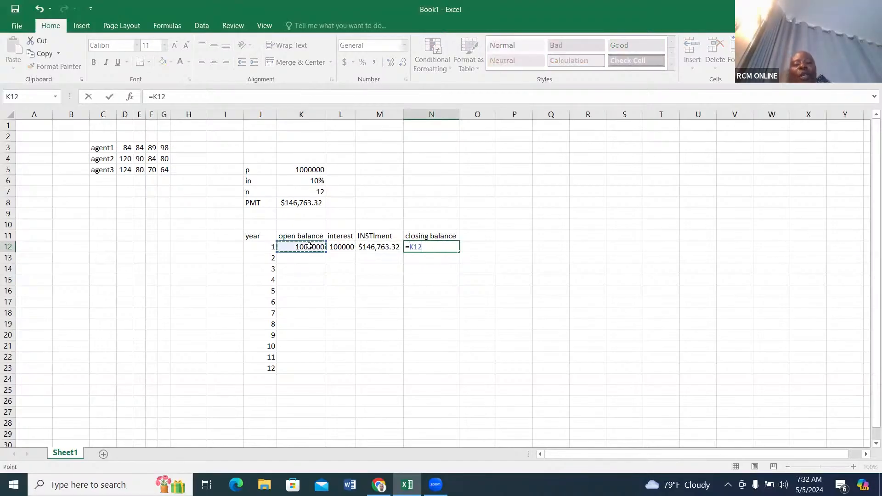
{"action": "type", "text": "+"}
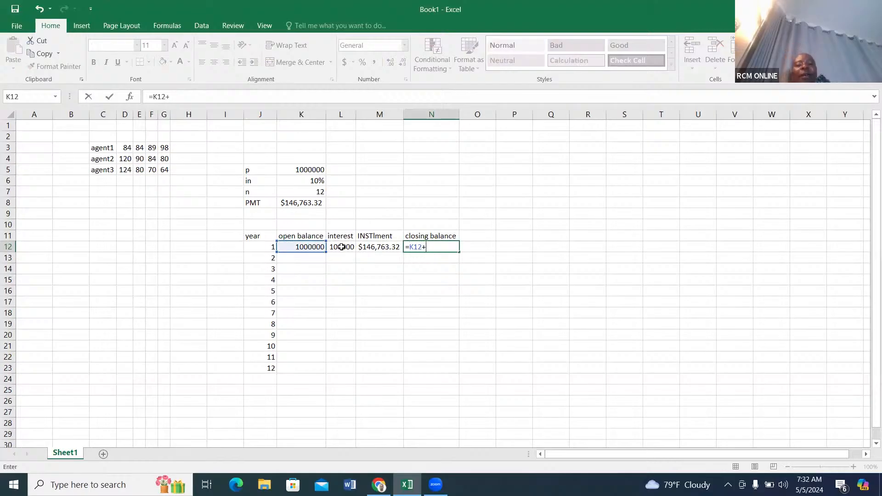
{"action": "left_click", "coordinate": [341, 247]}
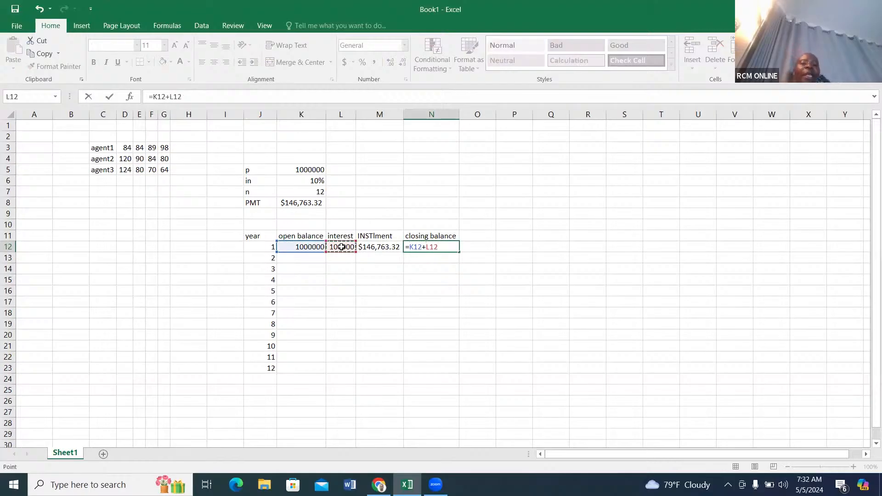
{"action": "type", "text": "_"}
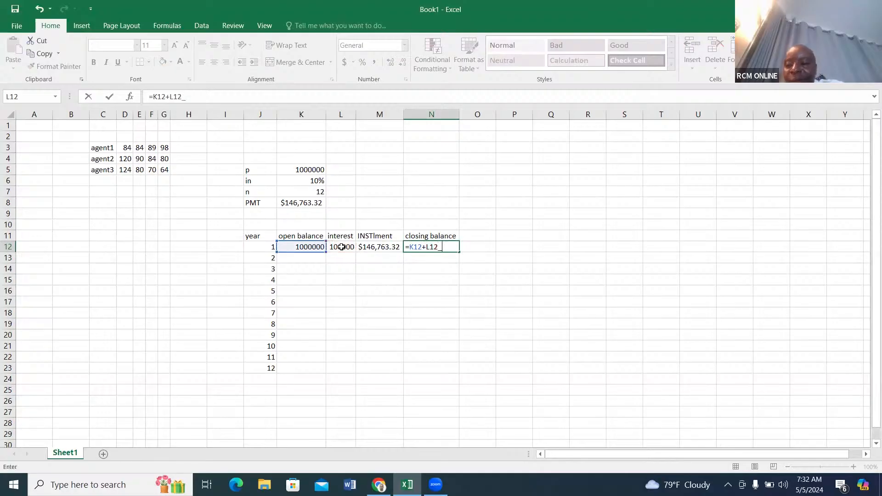
{"action": "key", "text": "BackSpace"}
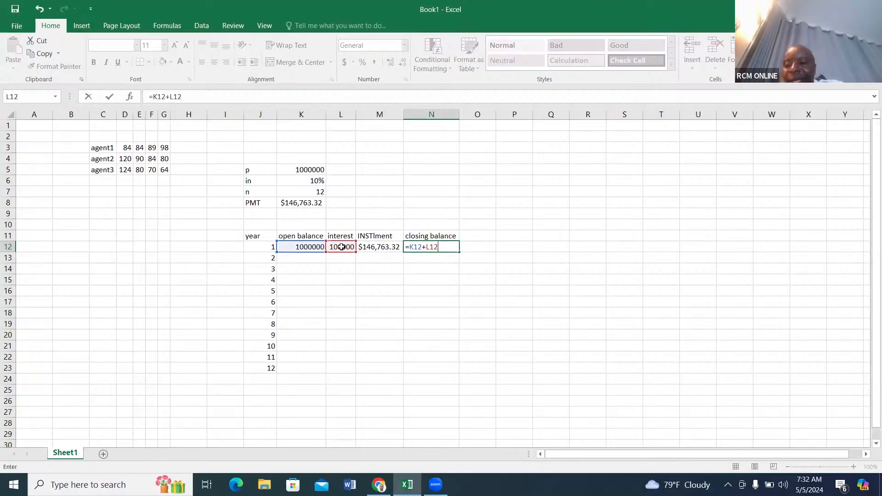
{"action": "type", "text": "-"}
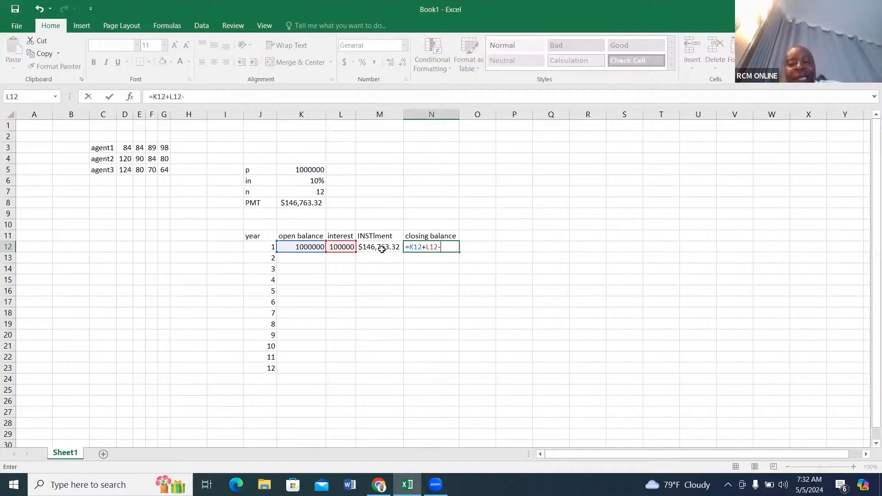
{"action": "left_click", "coordinate": [381, 249]}
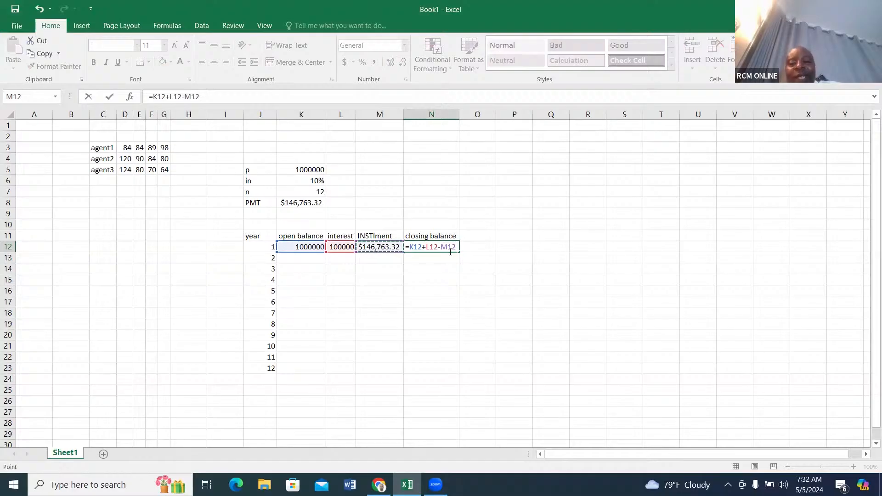
{"action": "key", "text": "Return"}
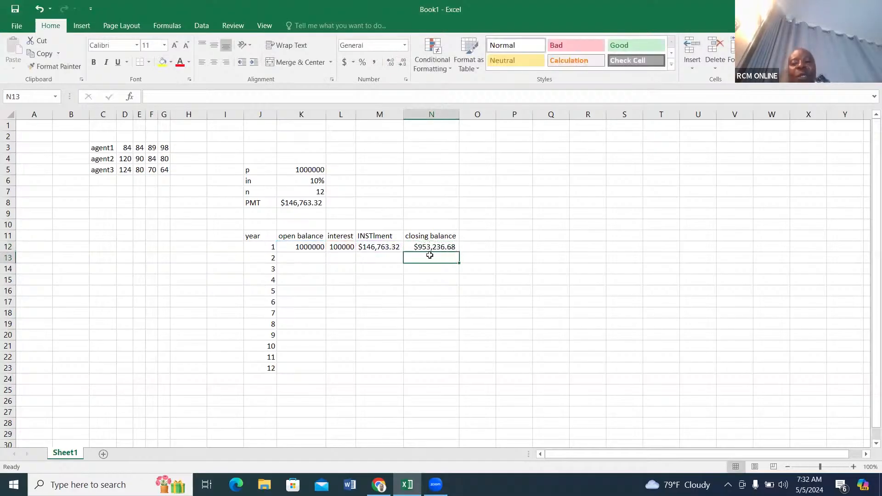
Link the year 2 open balance in K13 to the year 1 closing balance with the formula =N12.
{"action": "left_click", "coordinate": [351, 259]}
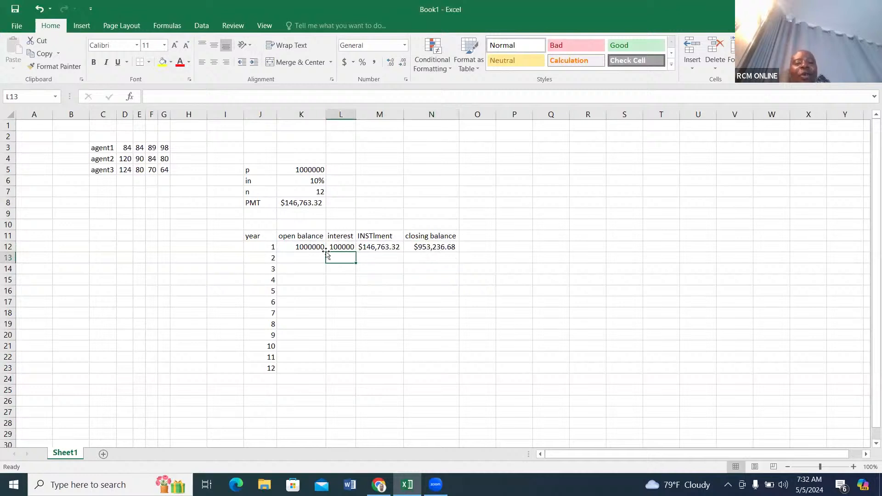
{"action": "left_click", "coordinate": [302, 258]}
{"action": "type", "text": "="}
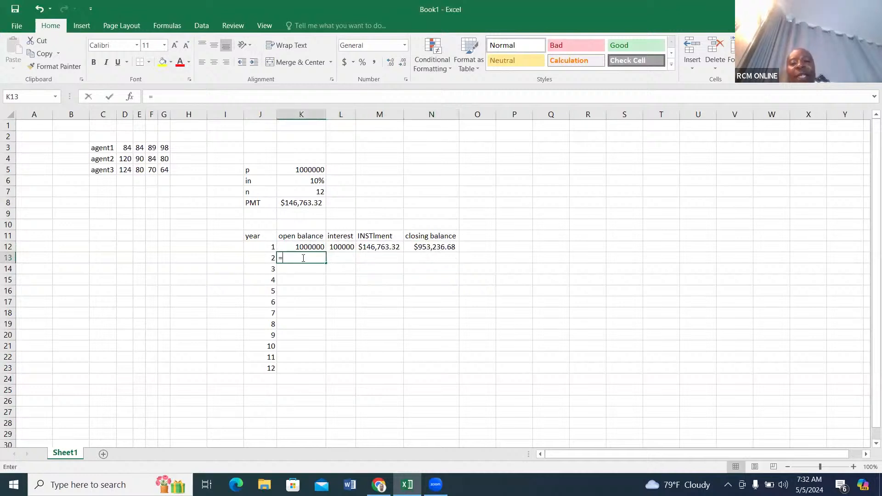
{"action": "left_click", "coordinate": [433, 247]}
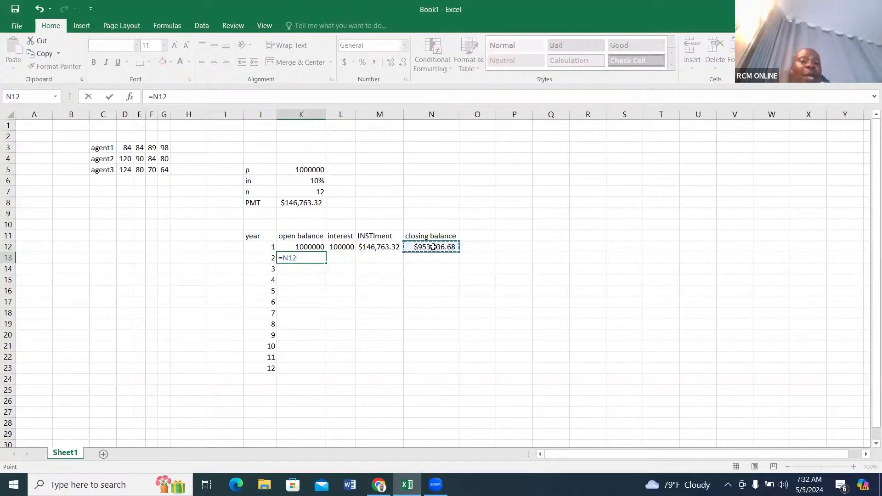
{"action": "key", "text": "Tab"}
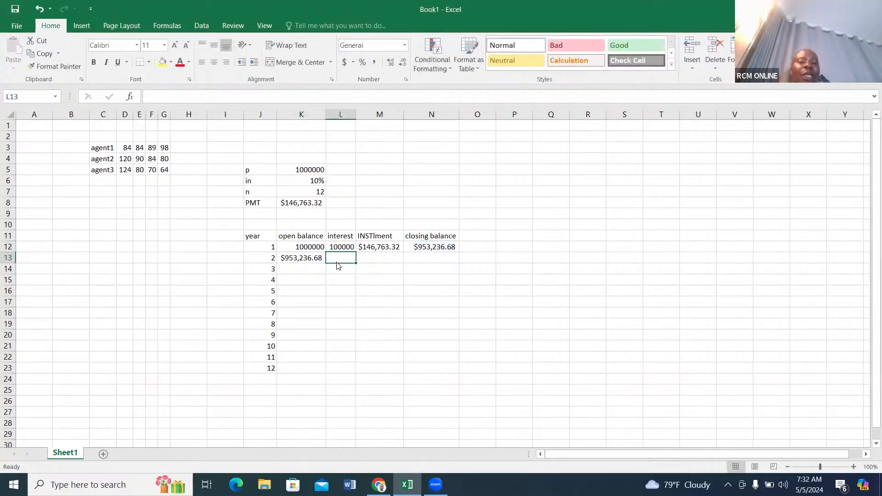
Calculate the year 2 interest in L13 with =$K$6*K13, keeping the rate as an absolute reference.
{"action": "type", "text": "="}
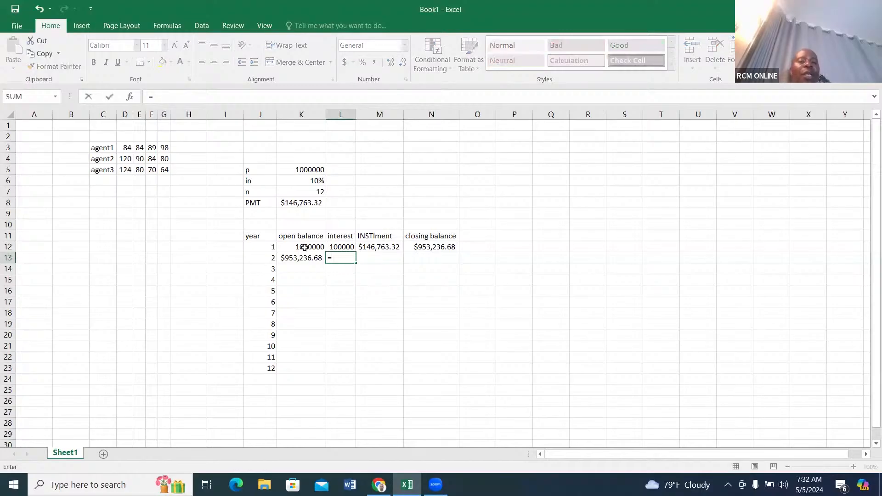
{"action": "left_click", "coordinate": [314, 179]}
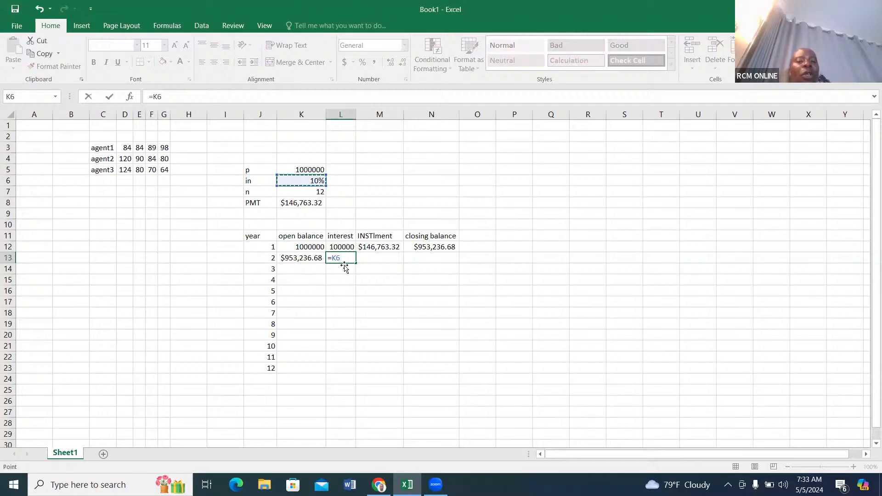
{"action": "key", "text": "F4"}
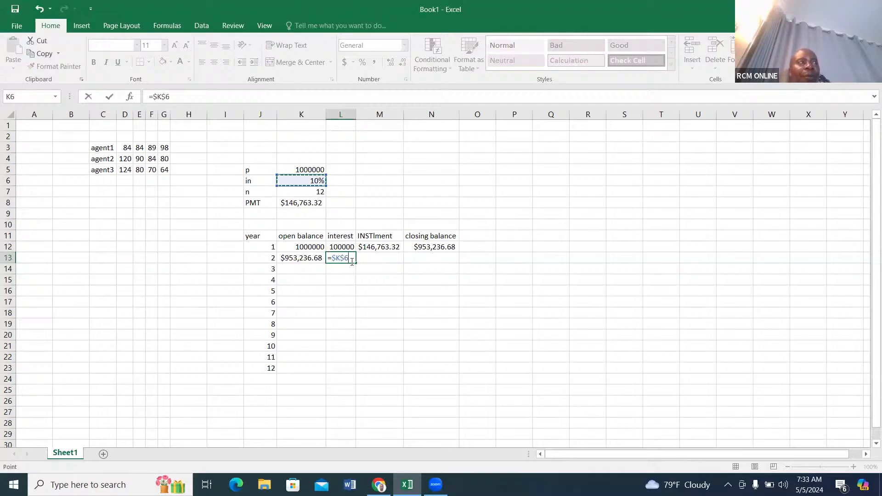
{"action": "type", "text": "*"}
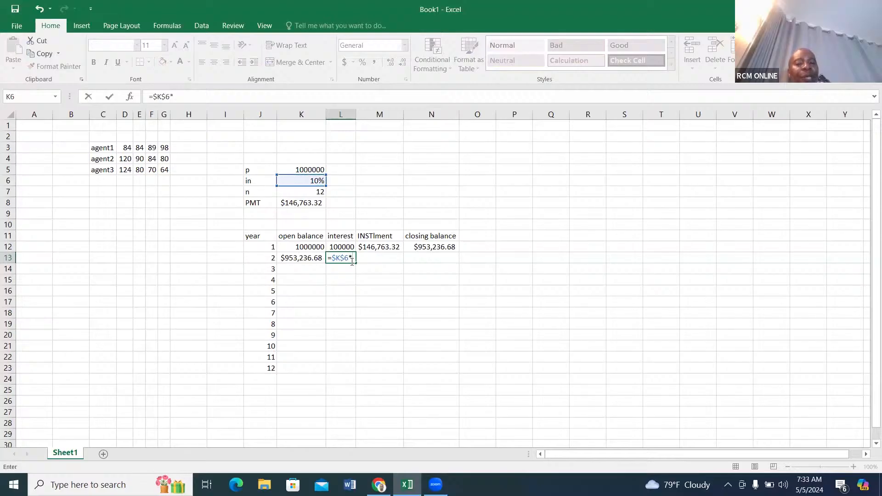
{"action": "left_click", "coordinate": [309, 259]}
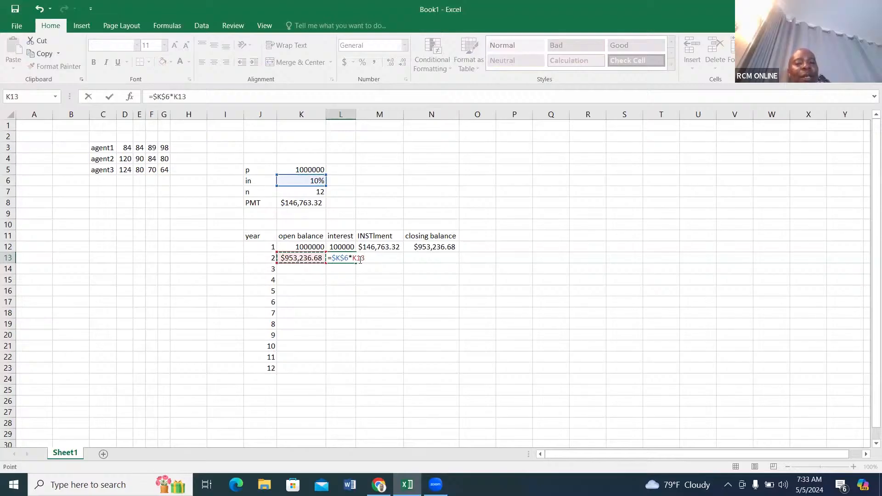
{"action": "key", "text": "Tab"}
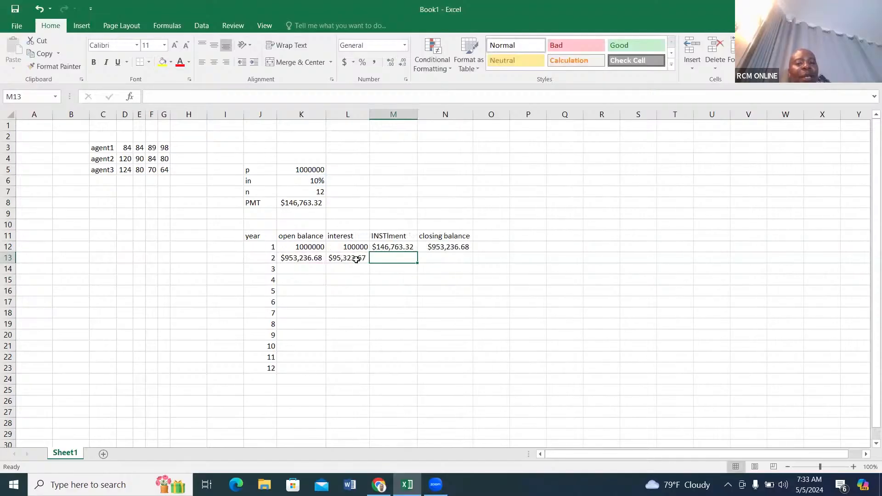
{"action": "left_click", "coordinate": [356, 260]}
Link the year 2 instalment in M13 to the PMT amount with the absolute reference =$K$8.
{"action": "left_click", "coordinate": [390, 260]}
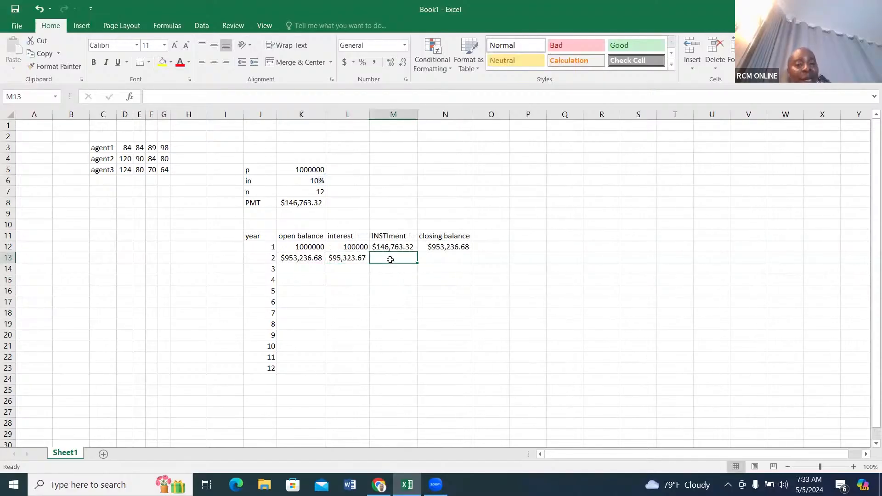
{"action": "left_click", "coordinate": [302, 202]}
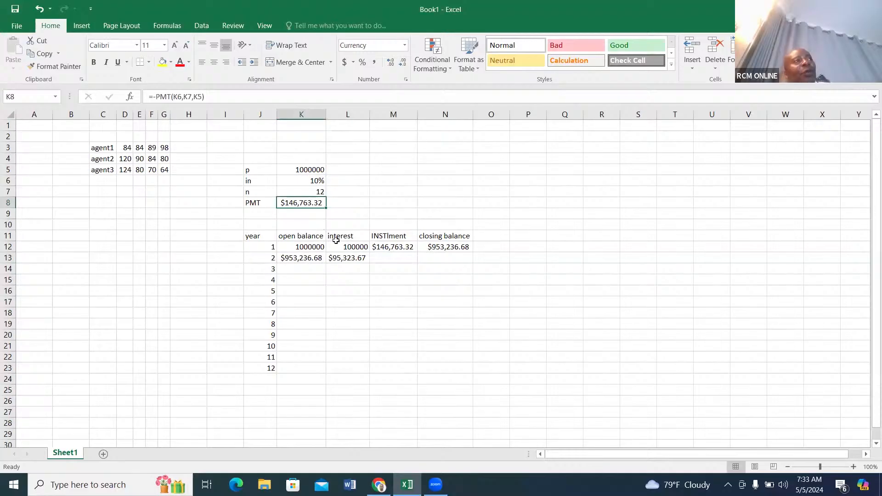
{"action": "left_click", "coordinate": [384, 256]}
{"action": "type", "text": "="}
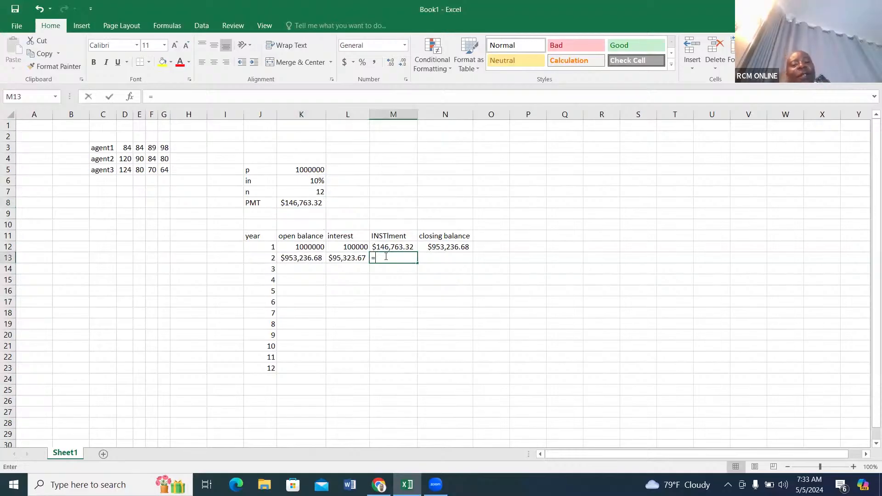
{"action": "left_click", "coordinate": [304, 202]}
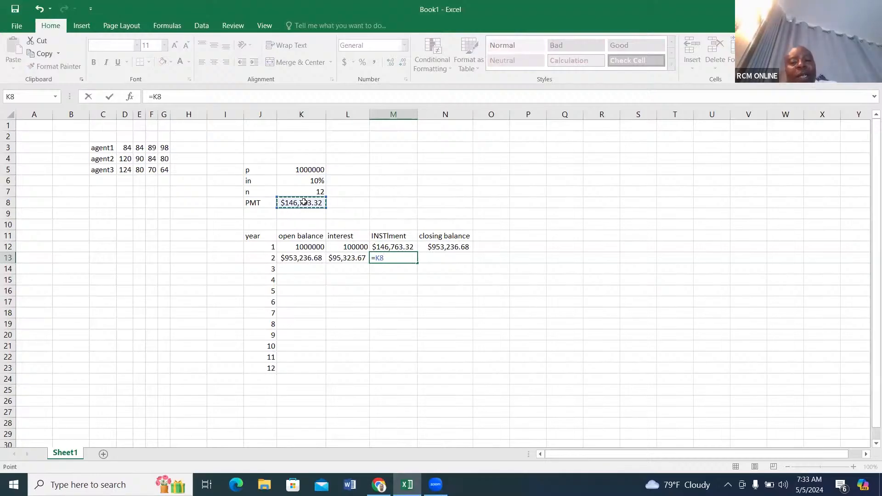
{"action": "key", "text": "F4"}
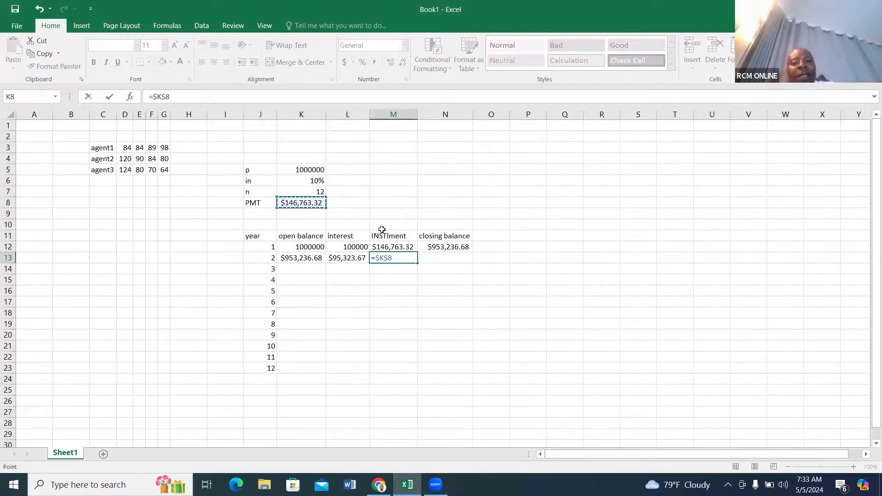
{"action": "key", "text": "Return"}
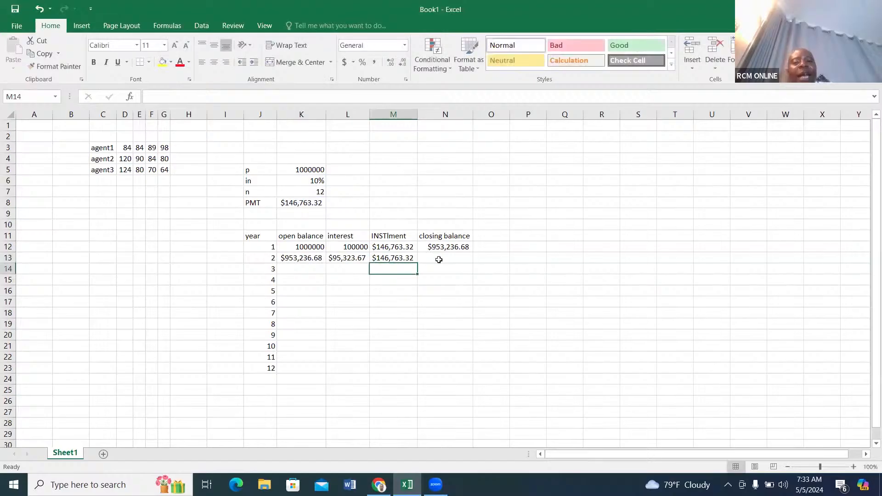
Calculate the year 2 closing balance in N13 with the formula =K13+L13-M13.
{"action": "left_click", "coordinate": [445, 258]}
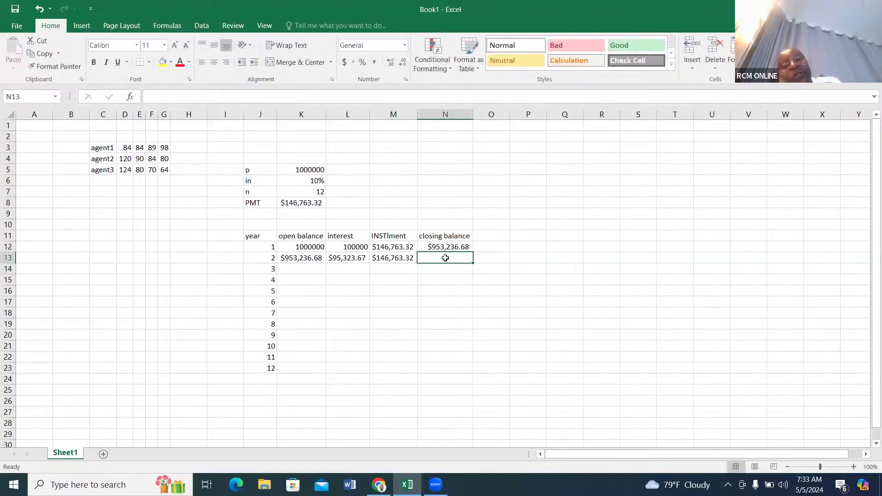
{"action": "type", "text": "="}
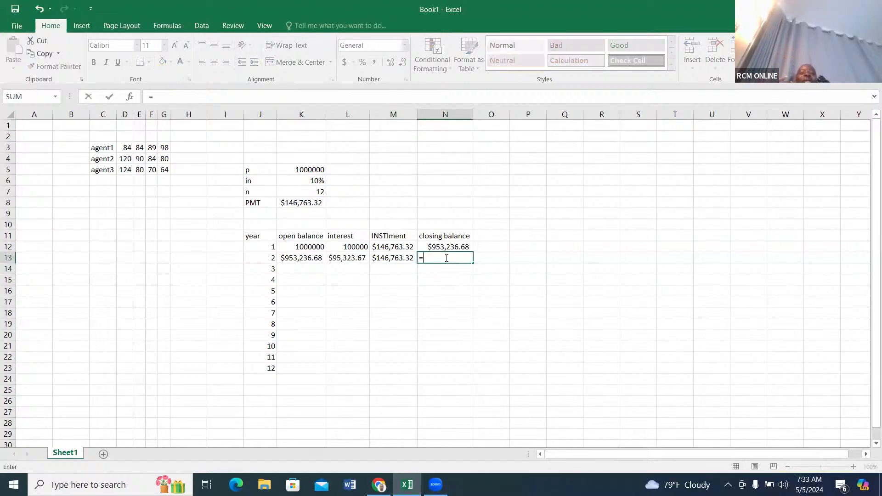
{"action": "left_click", "coordinate": [292, 259]}
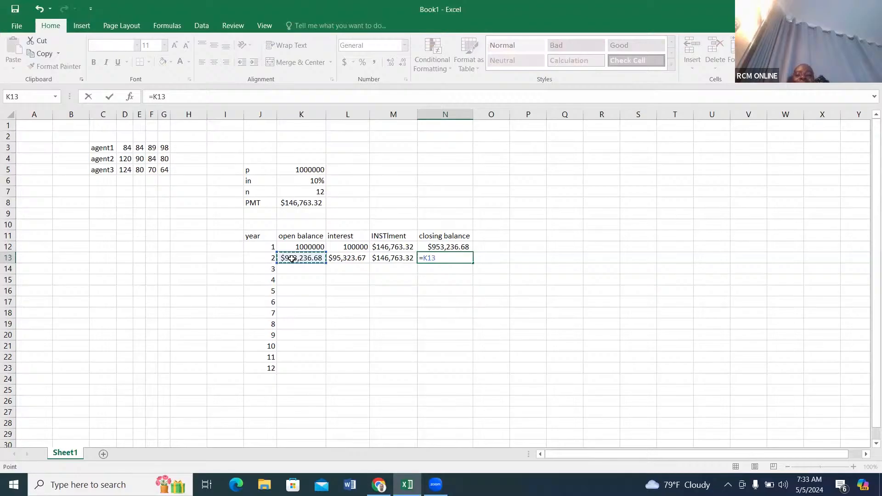
{"action": "type", "text": "*"}
{"action": "left_click", "coordinate": [349, 264]}
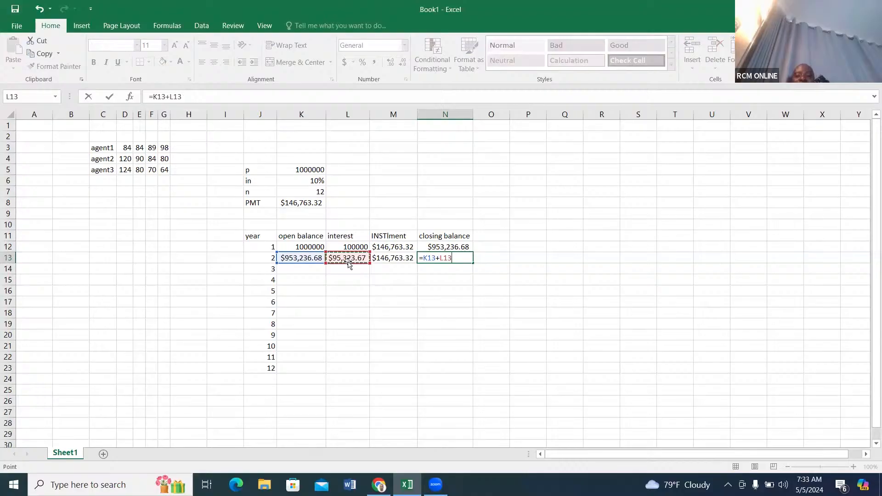
{"action": "type", "text": "-"}
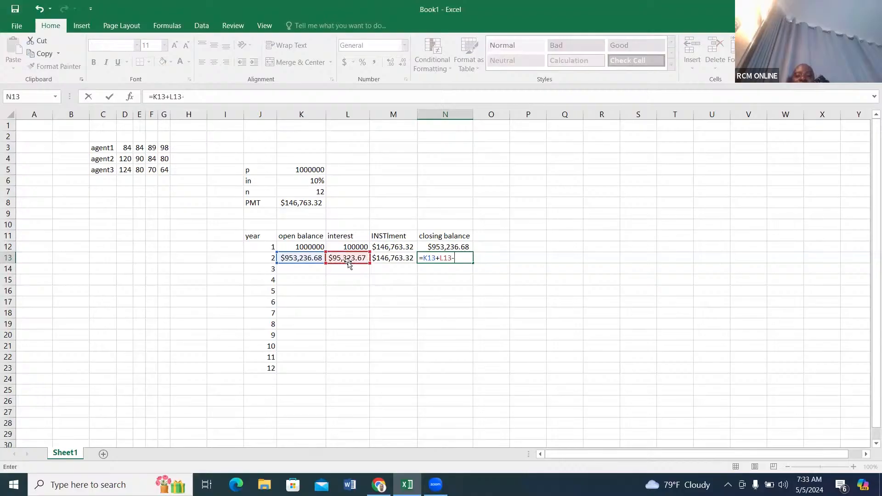
{"action": "left_click", "coordinate": [388, 257]}
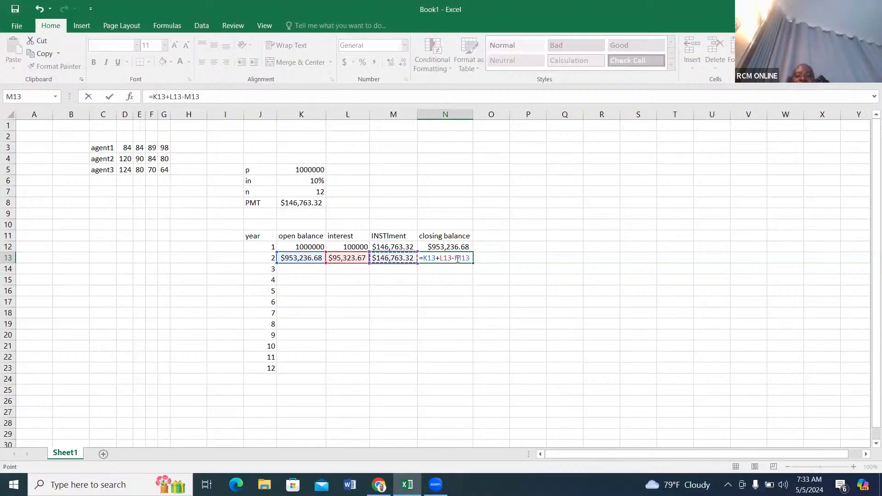
{"action": "key", "text": "Return"}
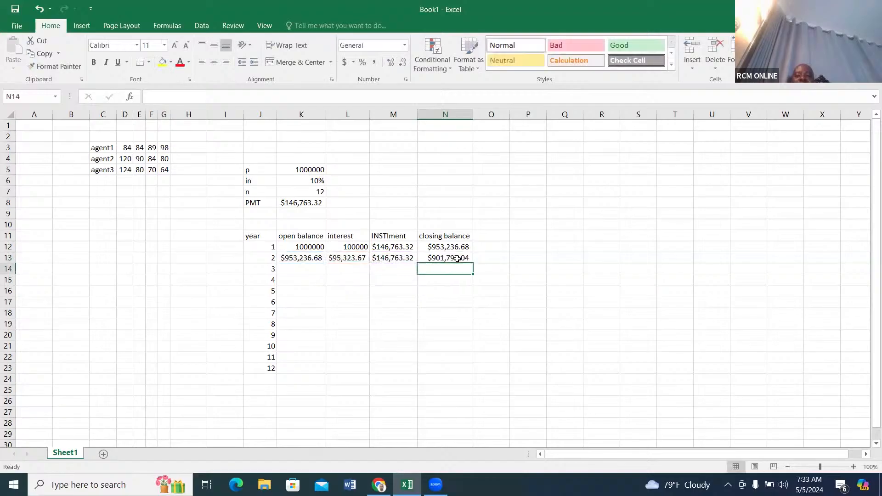
{"action": "left_click", "coordinate": [401, 258]}
{"action": "left_click", "coordinate": [295, 258]}
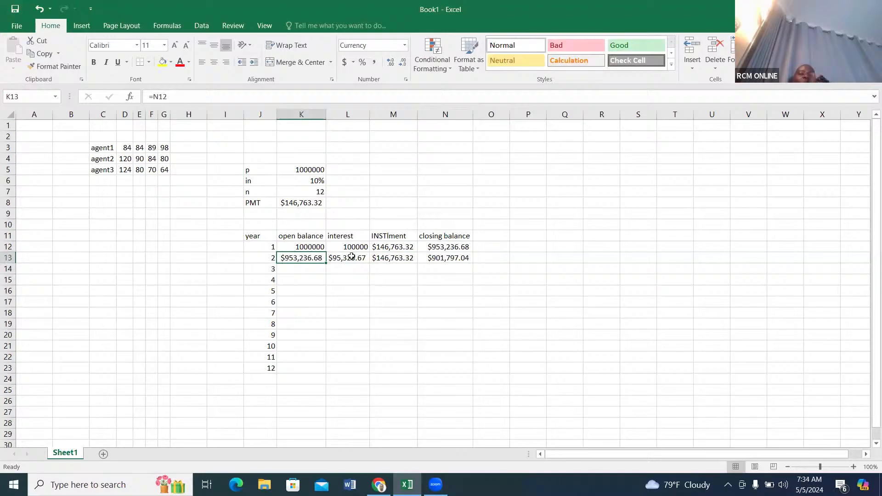
{"action": "left_click_drag", "start_coordinate": [322, 260], "coordinate": [451, 258]}
{"action": "left_click_drag", "start_coordinate": [327, 259], "coordinate": [433, 263]}
{"action": "left_click", "coordinate": [411, 258]}
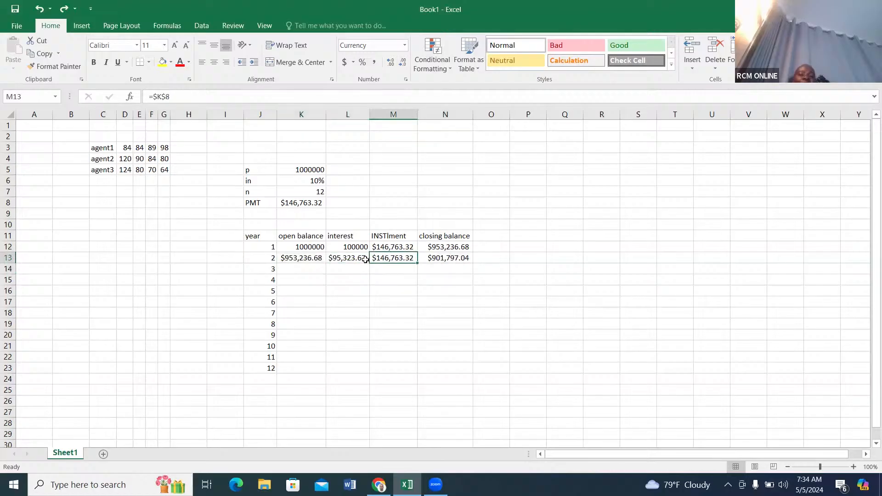
{"action": "left_click", "coordinate": [304, 258]}
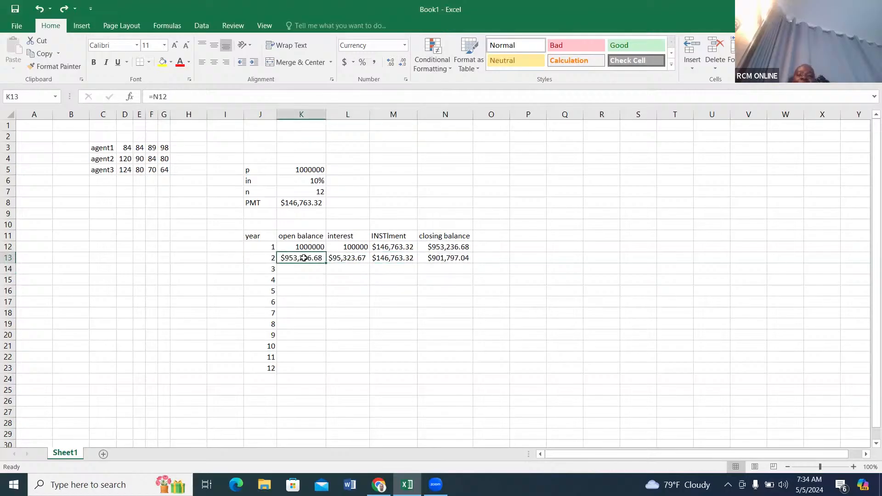
{"action": "left_click_drag", "start_coordinate": [303, 259], "coordinate": [446, 259]}
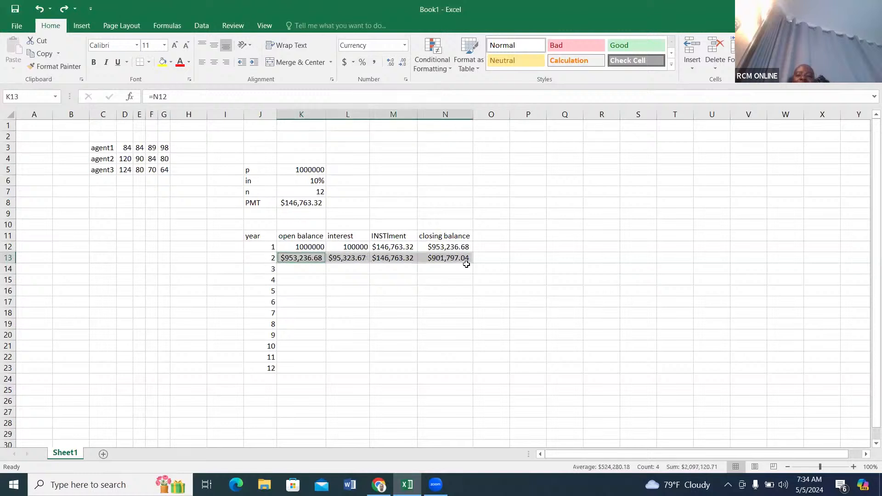
{"action": "left_click", "coordinate": [465, 262]}
{"action": "left_click", "coordinate": [313, 257]}
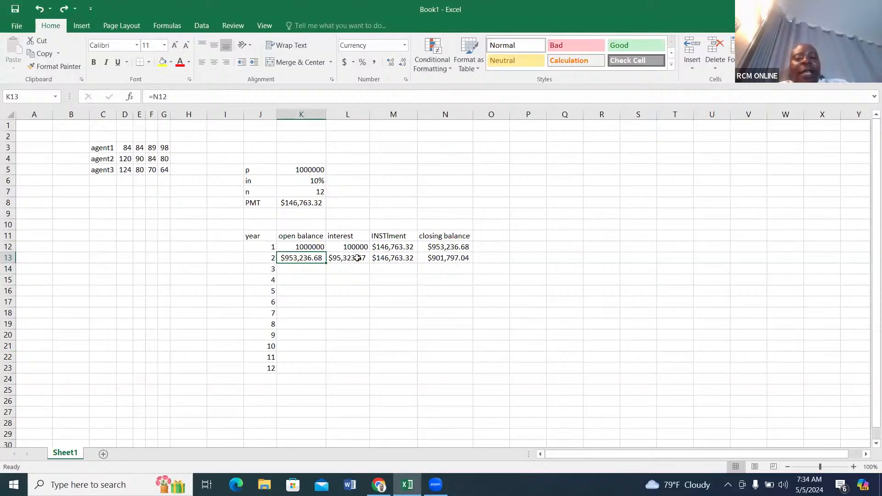
{"action": "left_click", "coordinate": [353, 259]}
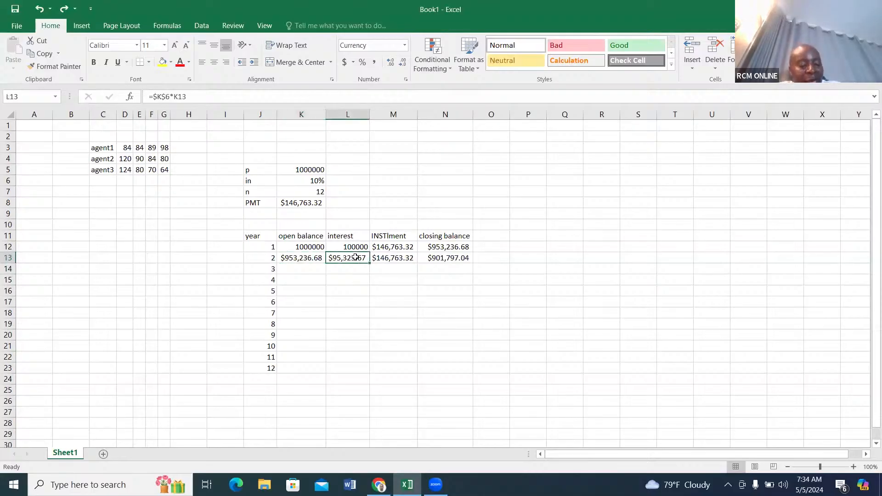
Fill the year 2 formulas in K13:N13 down through year 12 in row 23.
{"action": "left_click", "coordinate": [312, 258]}
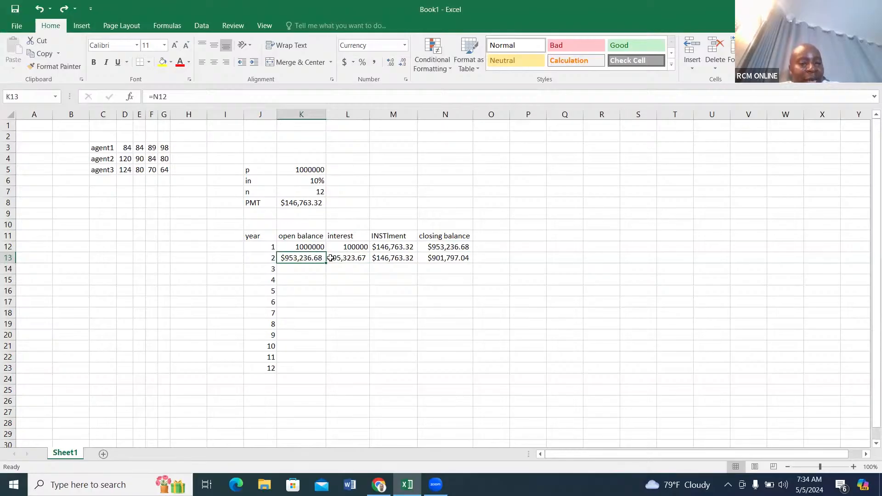
{"action": "key", "text": "ctrl+shift+Right"}
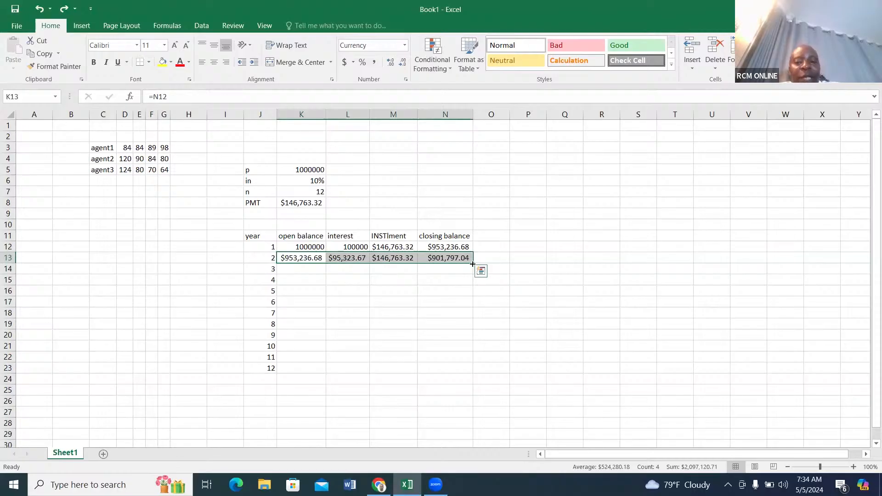
{"action": "left_click_drag", "start_coordinate": [472, 263], "coordinate": [473, 373]}
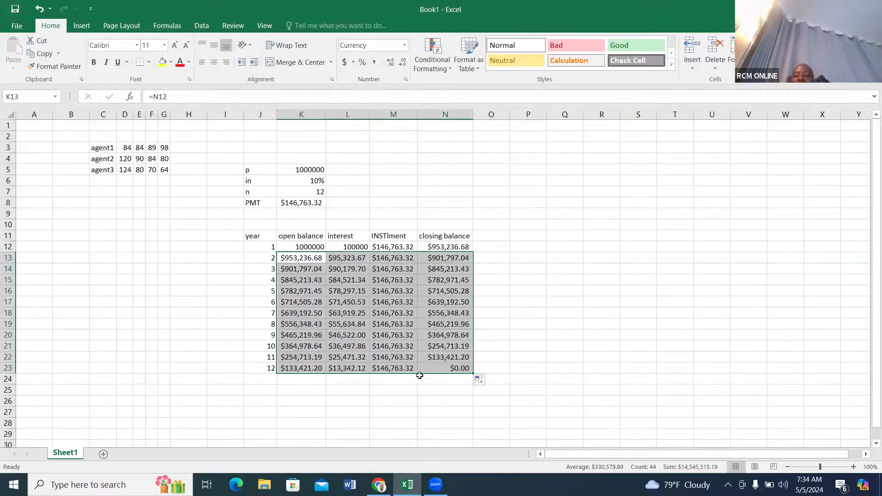
{"action": "left_click", "coordinate": [386, 303]}
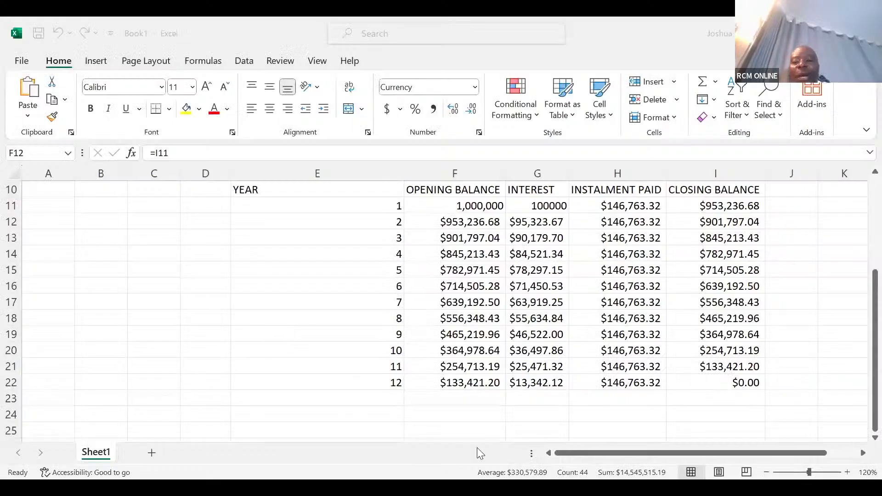
Add a new worksheet, generate the numbers 1 to 1000 from H5 with =SEQUENCE(1000), and go to the end of the list.
{"action": "left_click", "coordinate": [152, 452]}
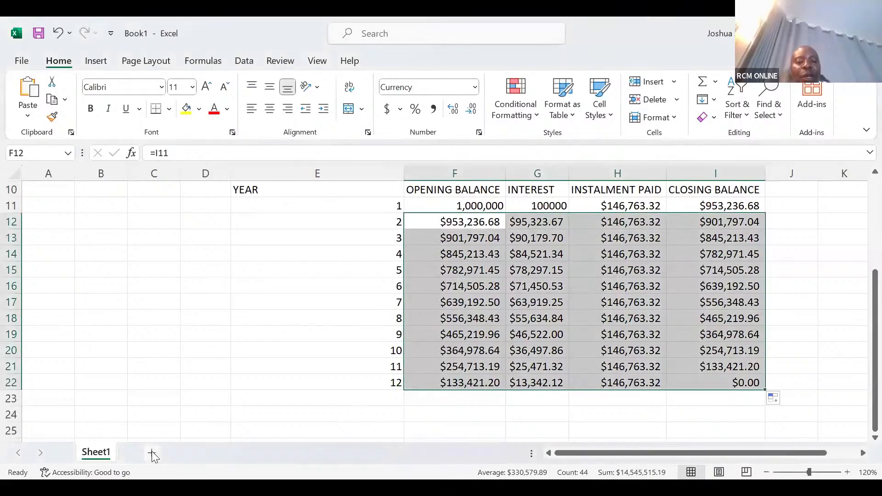
{"action": "left_click", "coordinate": [151, 452]}
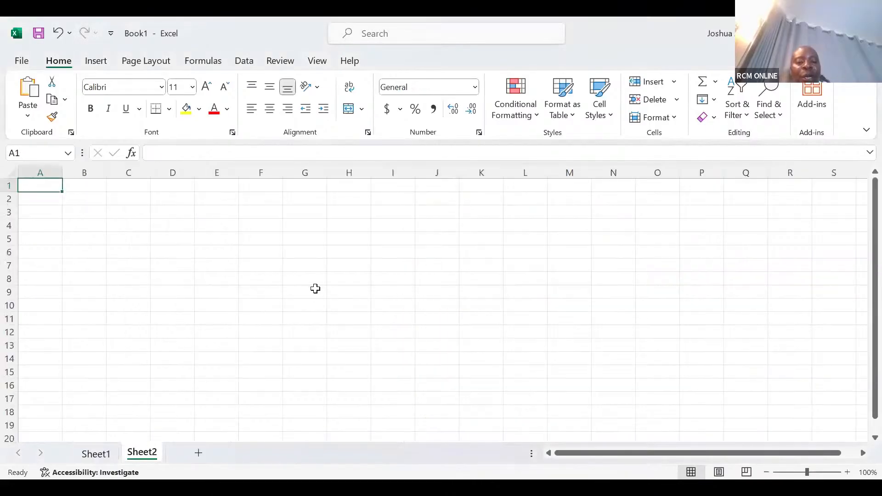
{"action": "left_click", "coordinate": [345, 237]}
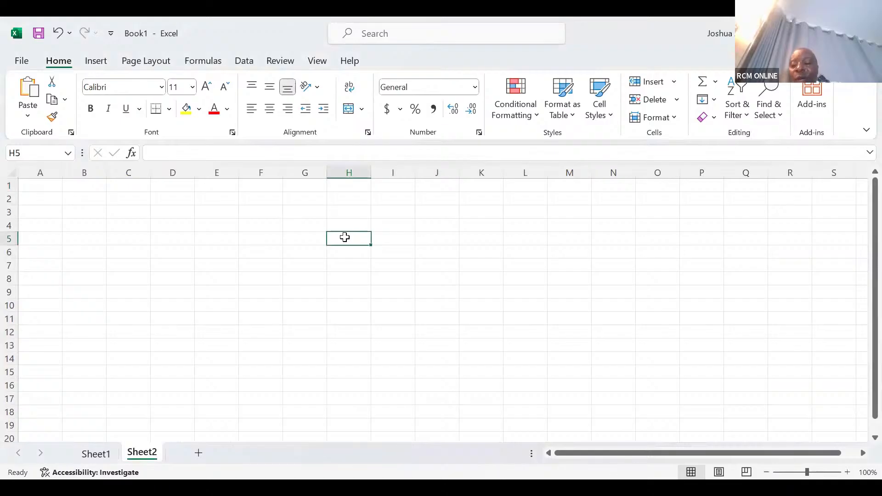
{"action": "type", "text": "="}
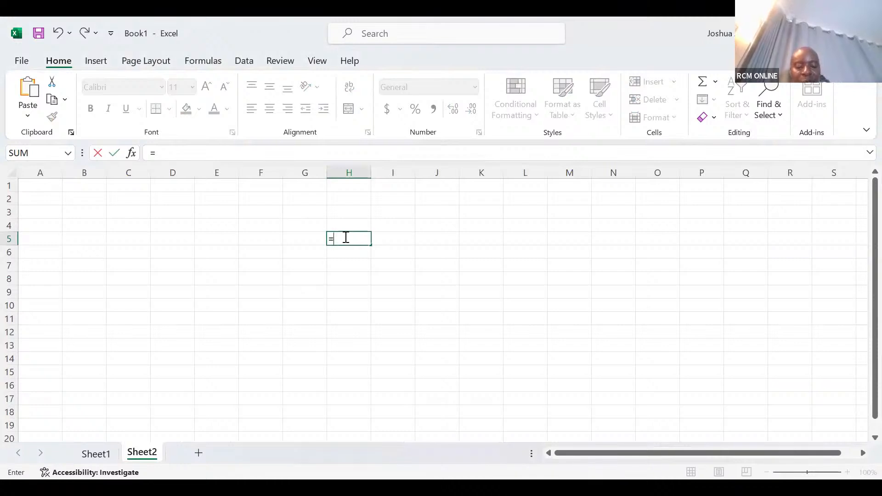
{"action": "type", "text": "sequ"}
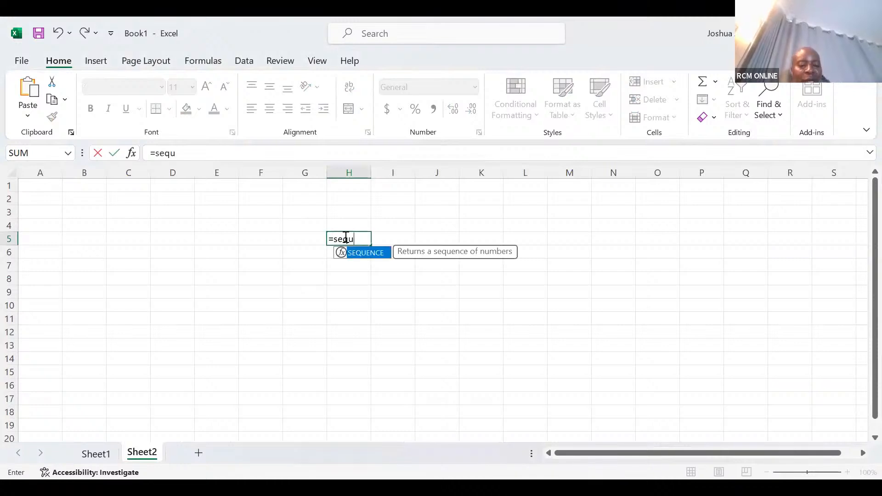
{"action": "key", "text": "Tab"}
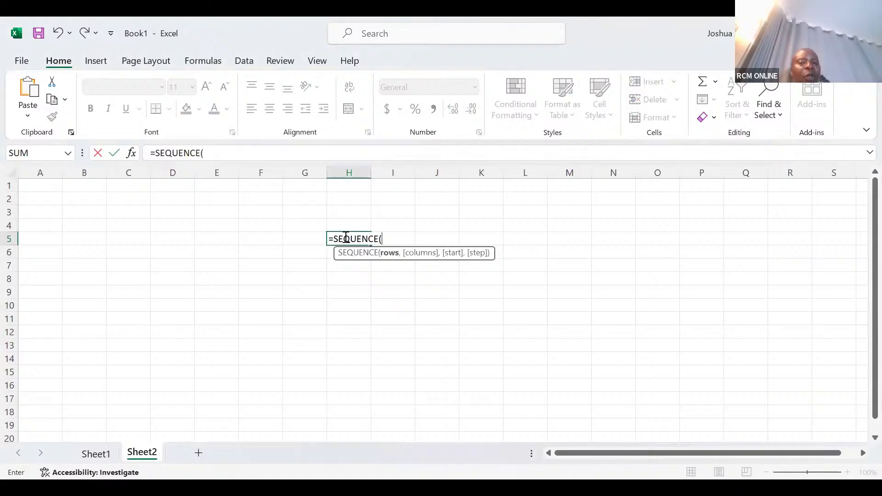
{"action": "type", "text": "1000"}
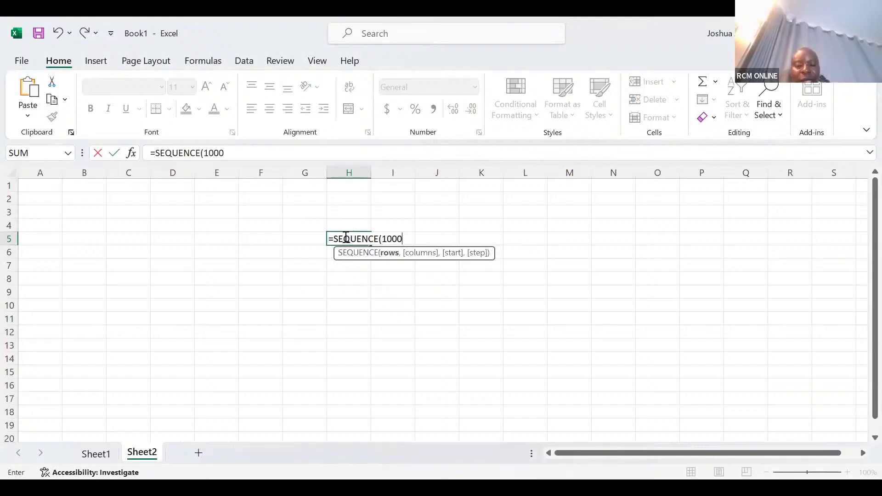
{"action": "key", "text": "Return"}
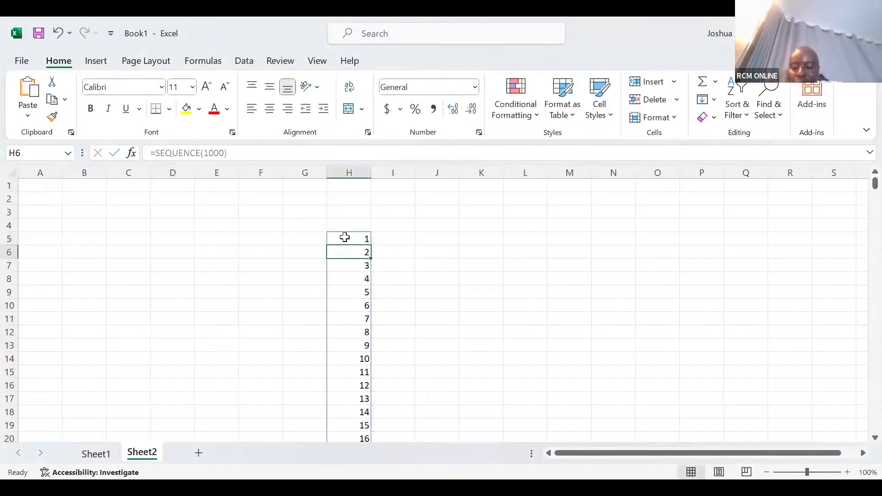
{"action": "key", "text": "ctrl+Down"}
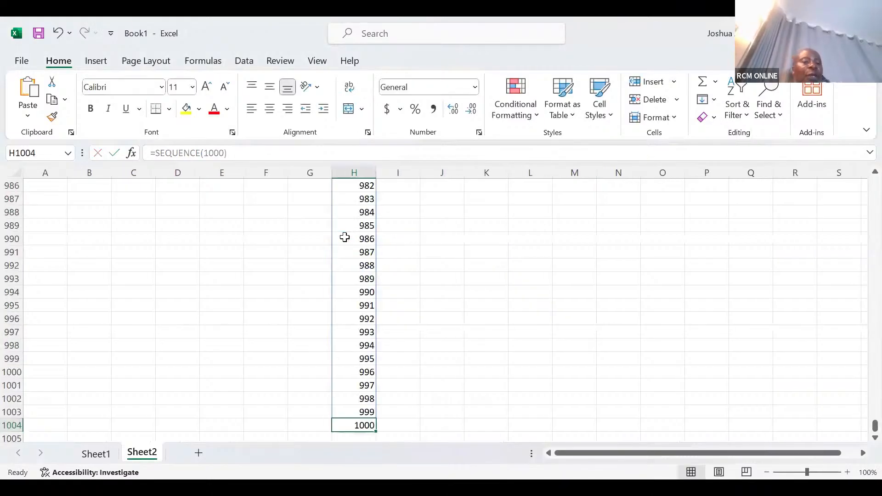
Generate the numbers 1 to 12 down from M990 with =SEQUENCE(12).
{"action": "left_click", "coordinate": [565, 237]}
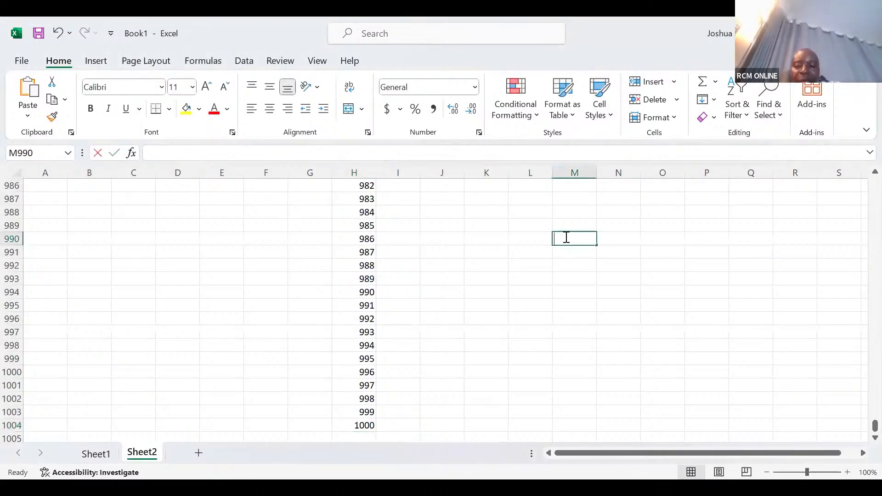
{"action": "type", "text": "="}
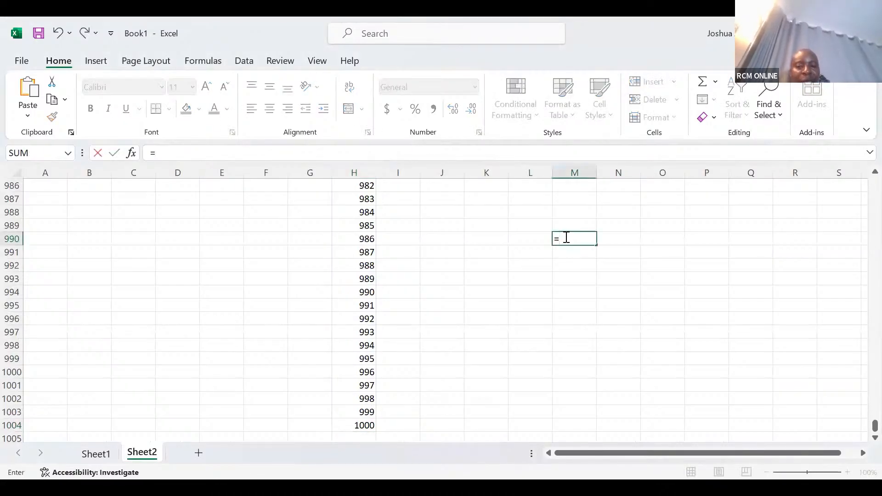
{"action": "type", "text": "seq"}
{"action": "key", "text": "Tab"}
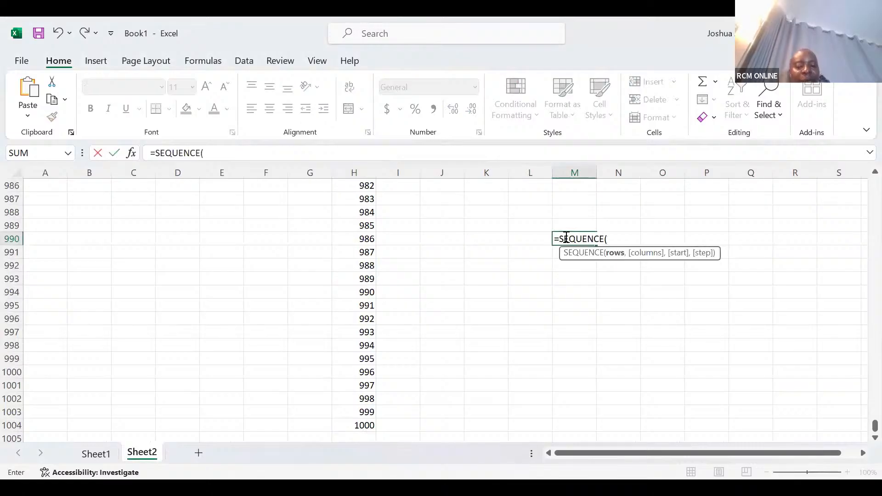
{"action": "type", "text": "12"}
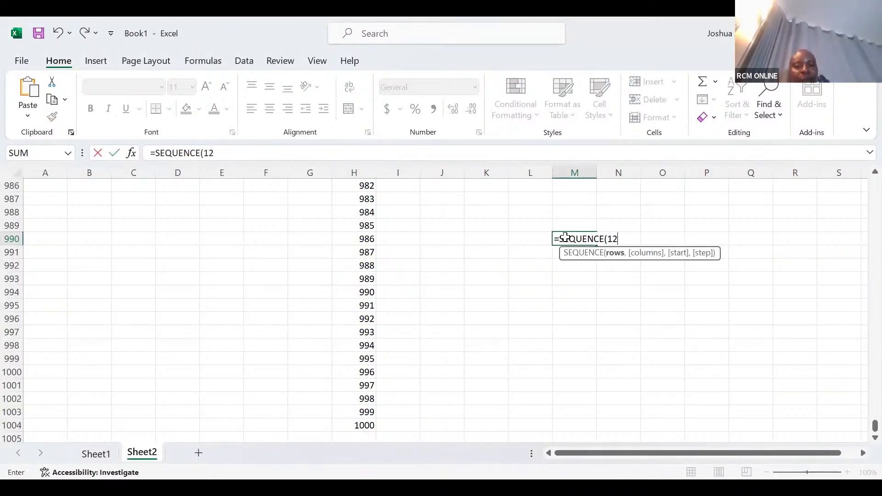
{"action": "key", "text": "Return"}
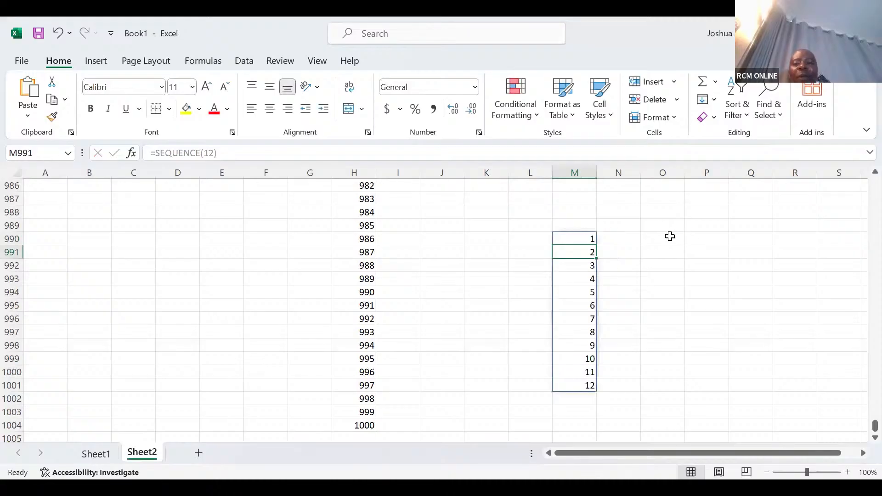
Enter 1 in O990 and 2 in O991, and fill the number series down to 12 in O1001.
{"action": "left_click", "coordinate": [670, 237]}
{"action": "type", "text": "1"}
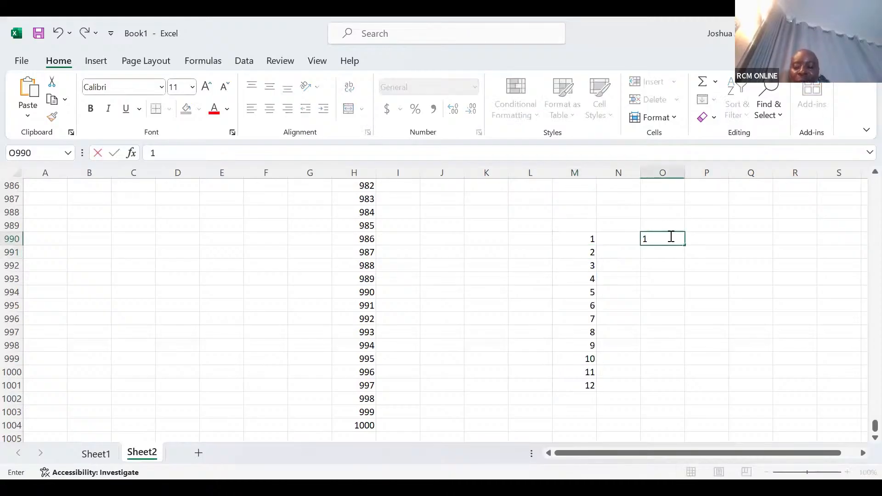
{"action": "key", "text": "Return"}
{"action": "type", "text": "2"}
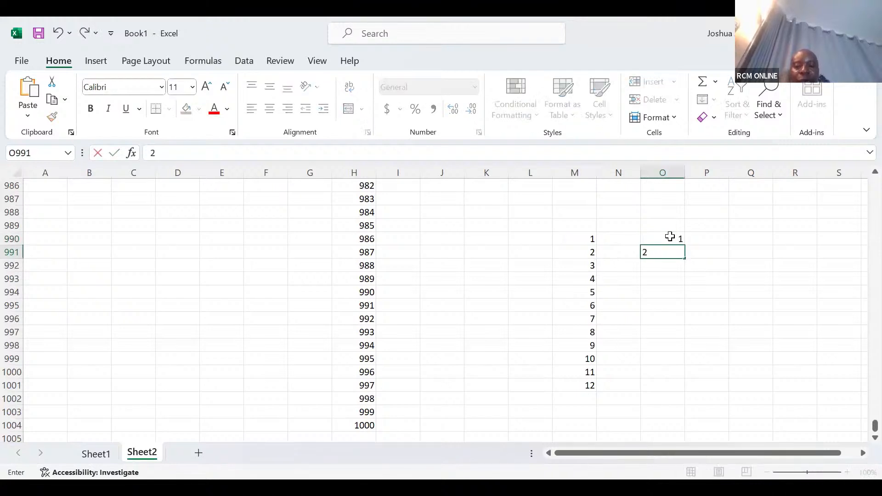
{"action": "left_click", "coordinate": [670, 237]}
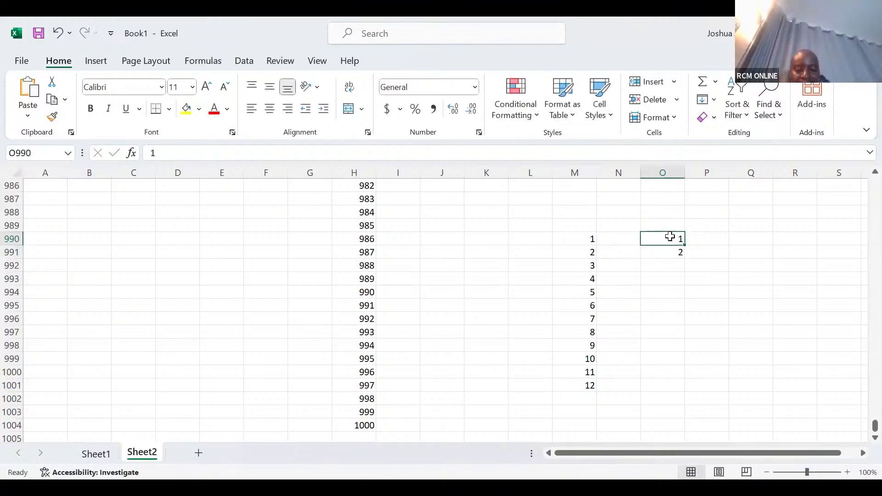
{"action": "left_click_drag", "start_coordinate": [671, 240], "coordinate": [692, 399]}
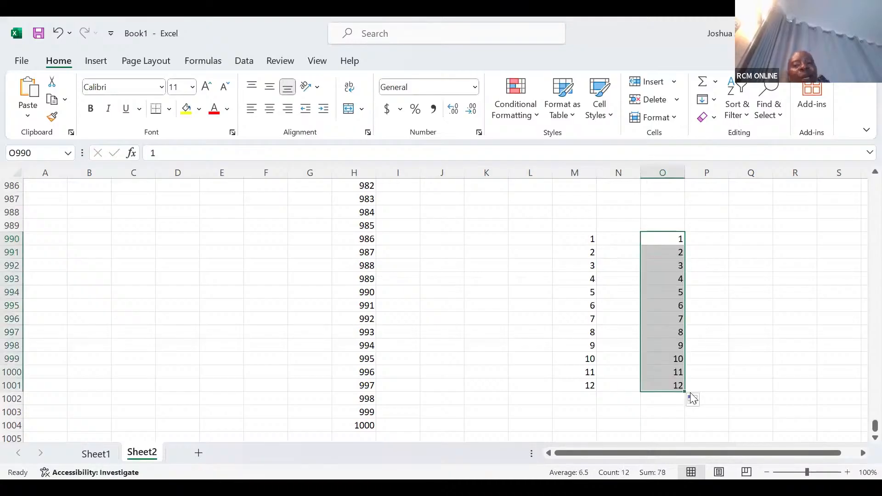